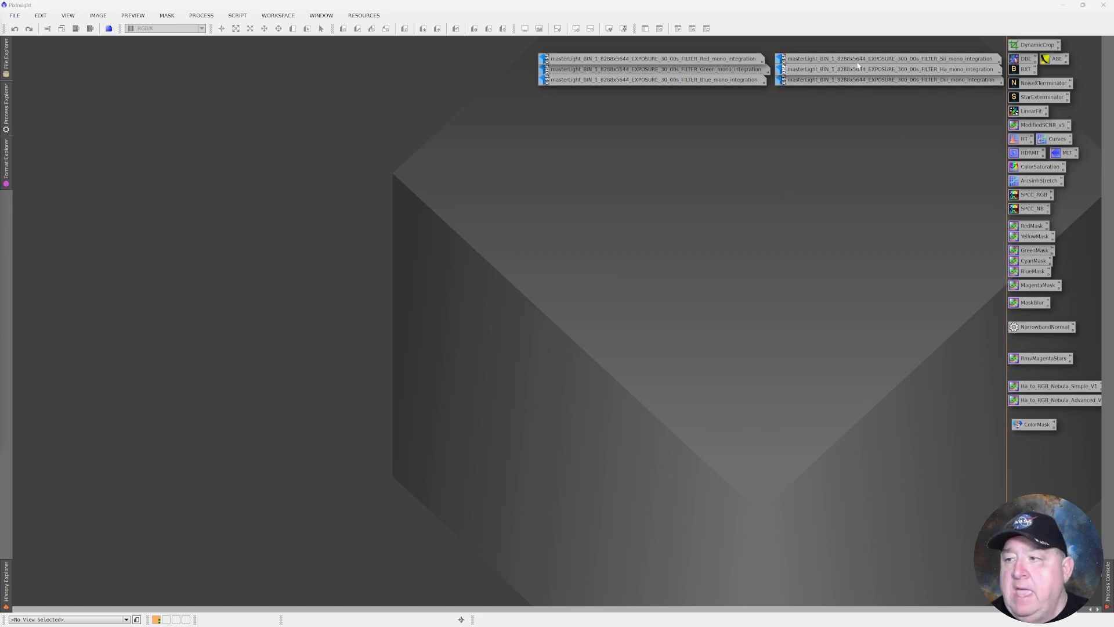
# Step: Examine the Red, Green and Blue 30-second master images one by one, and minimize all three again
pyautogui.moveTo(844, 60)
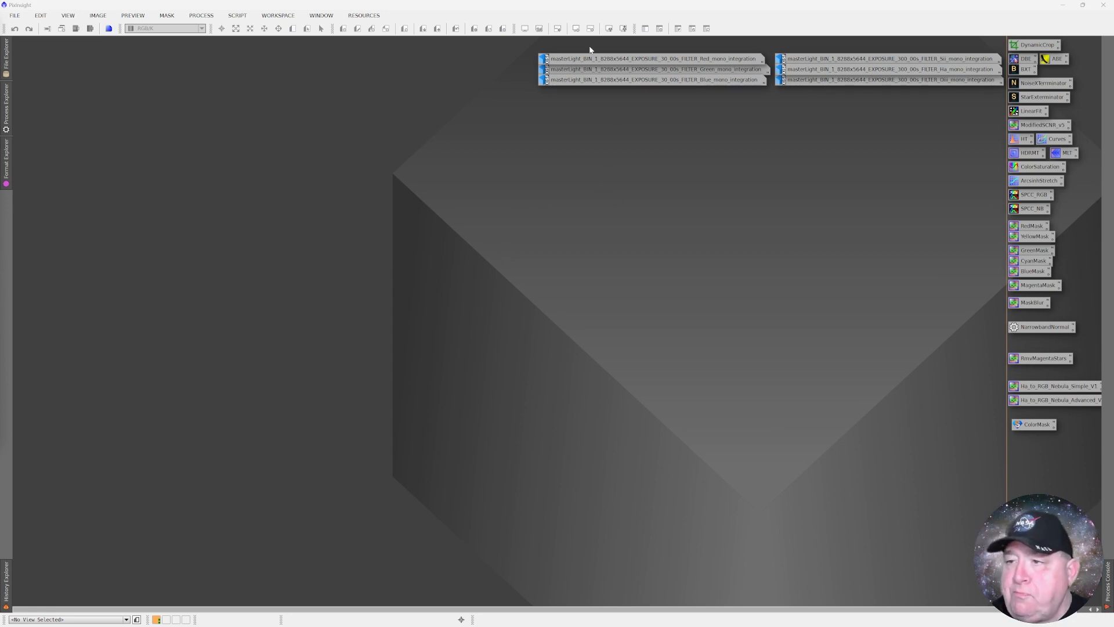
pyautogui.doubleClick(615, 61)
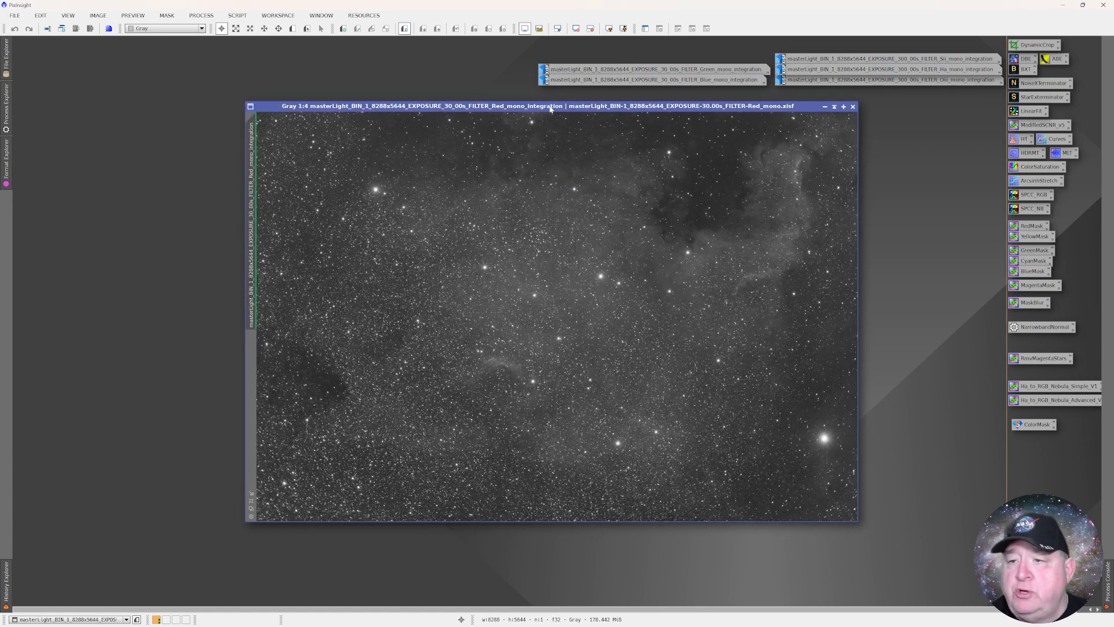
pyautogui.moveTo(524, 109); pyautogui.dragTo(446, 99)
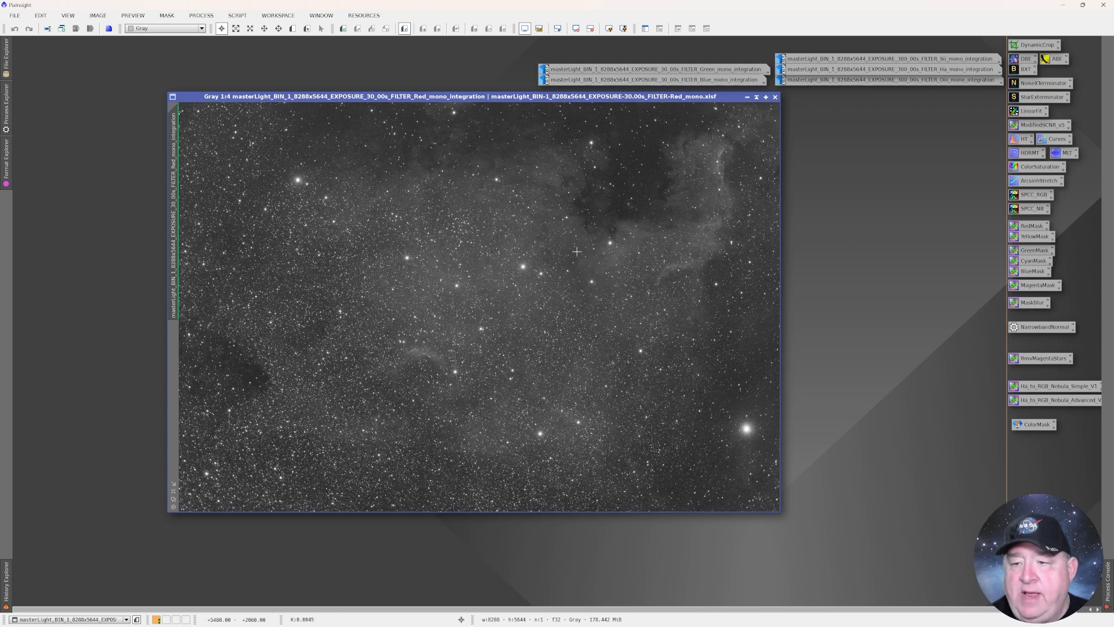
pyautogui.doubleClick(627, 70)
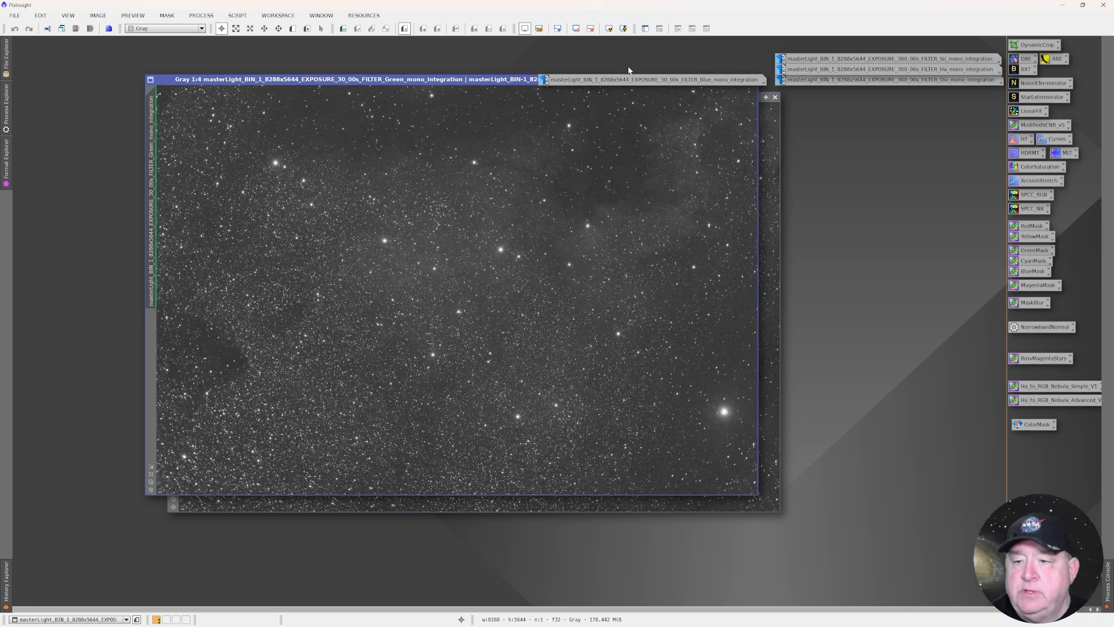
pyautogui.doubleClick(654, 80)
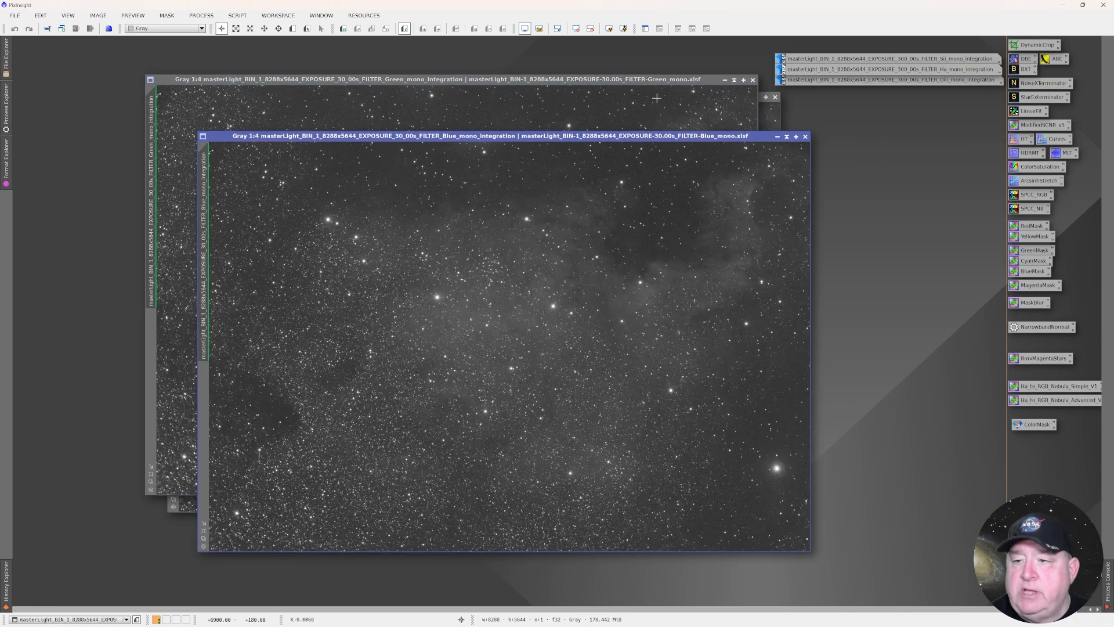
pyautogui.click(777, 137)
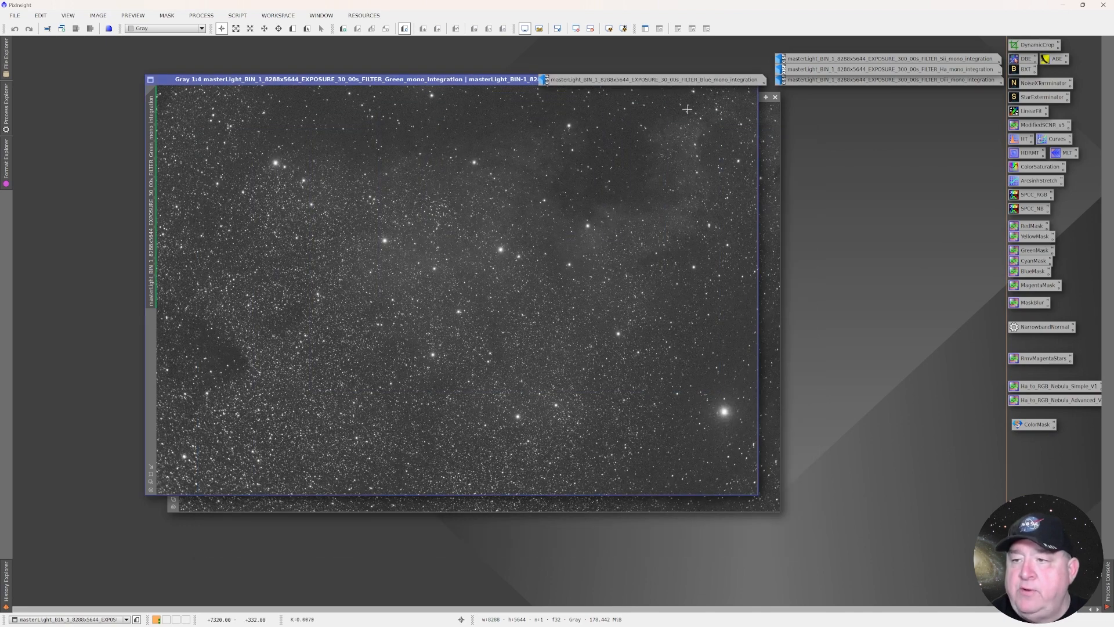
pyautogui.moveTo(515, 84); pyautogui.dragTo(504, 121)
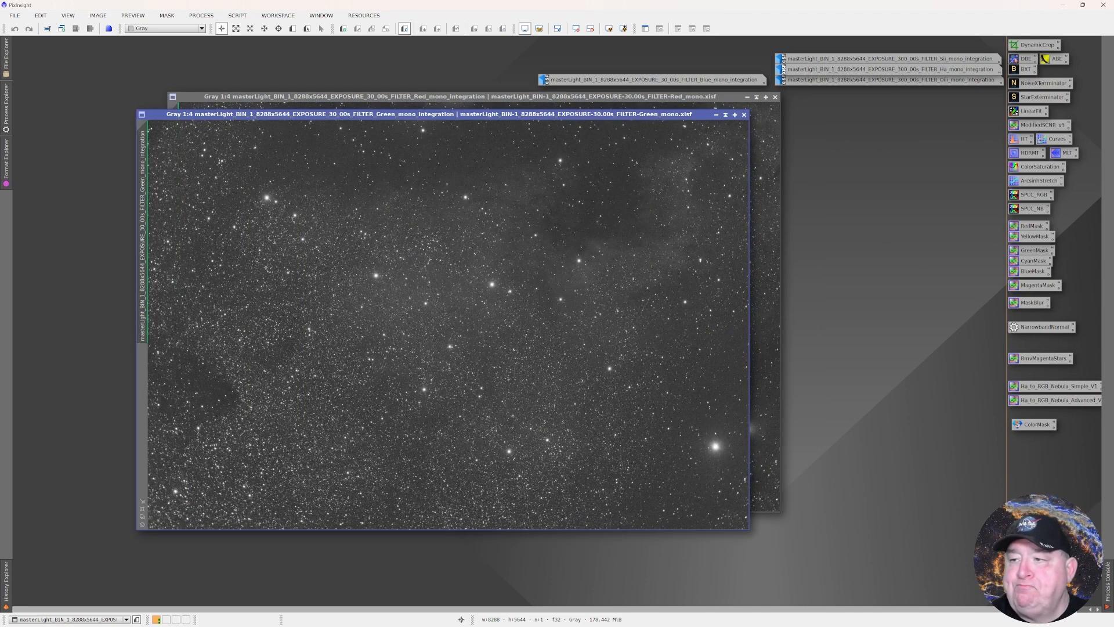
pyautogui.click(716, 114)
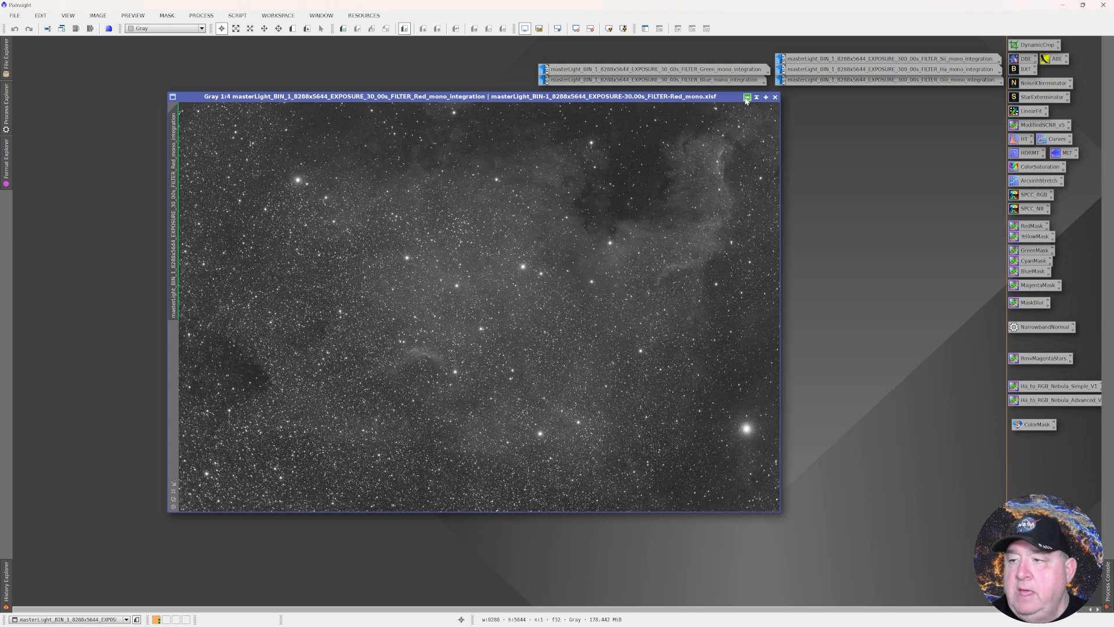
pyautogui.click(747, 98)
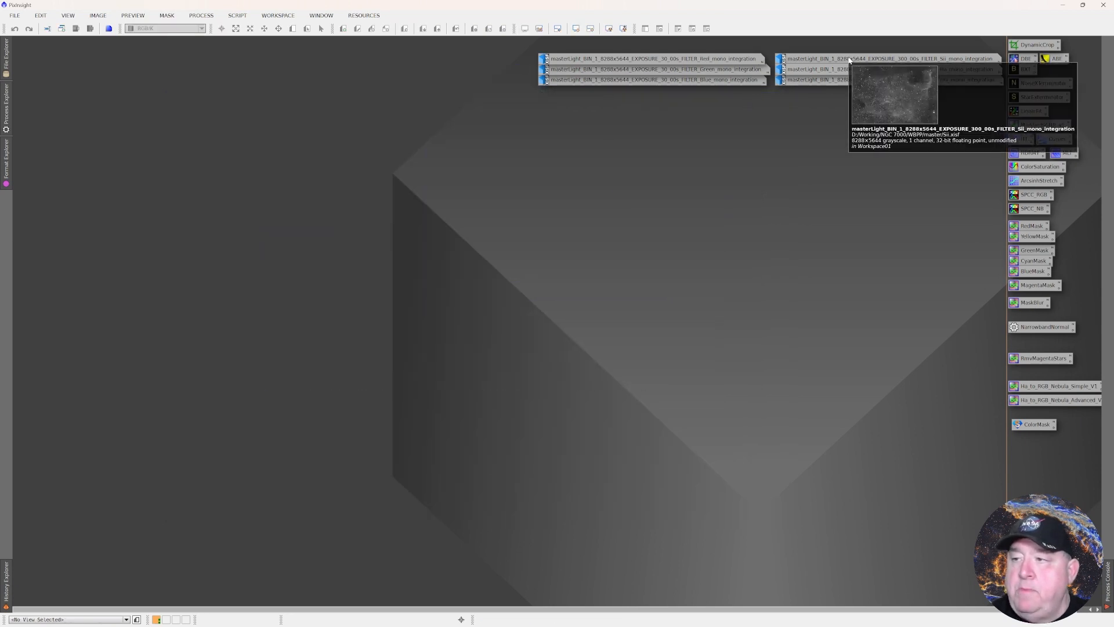
# Step: Open the Sii, Ha and Oiii 300-second master images and bring the Sii image to the front
pyautogui.doubleClick(850, 60)
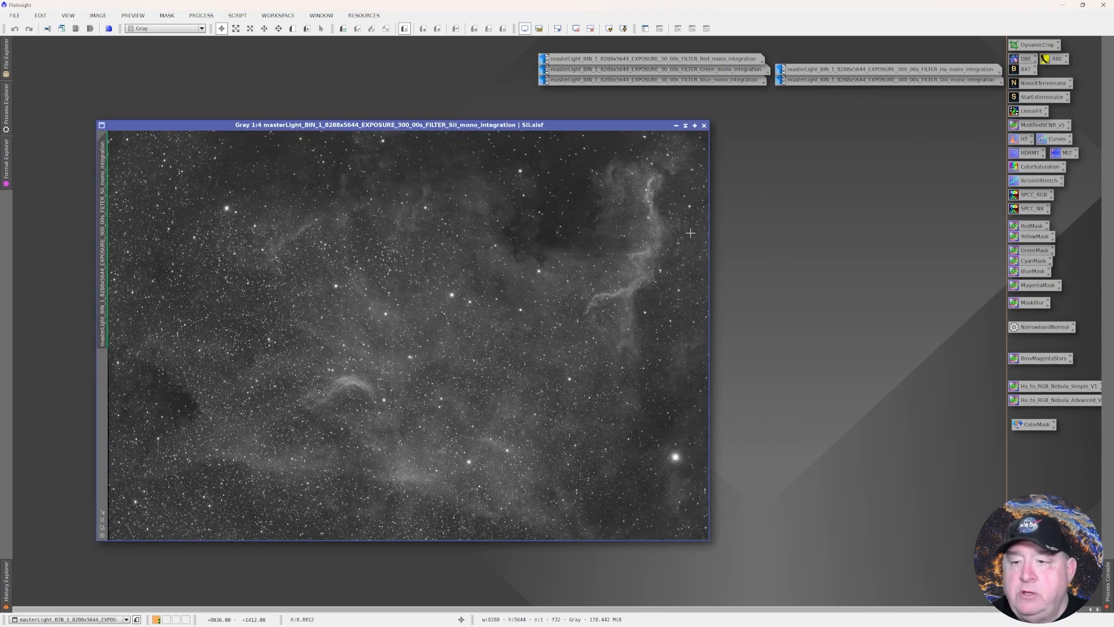
pyautogui.doubleClick(866, 69)
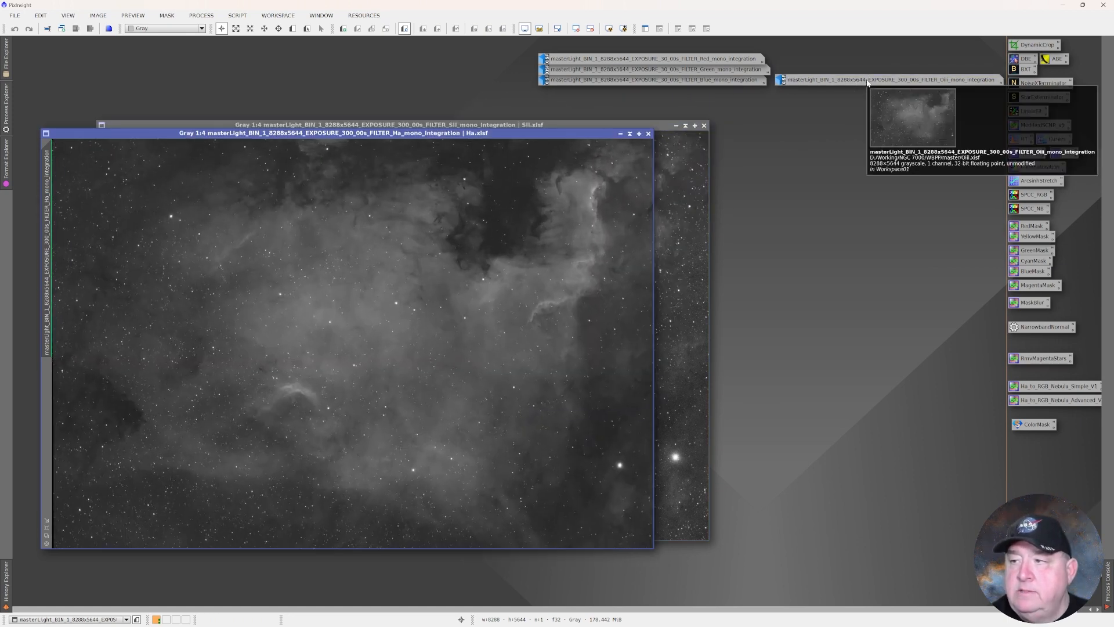
pyautogui.doubleClick(867, 81)
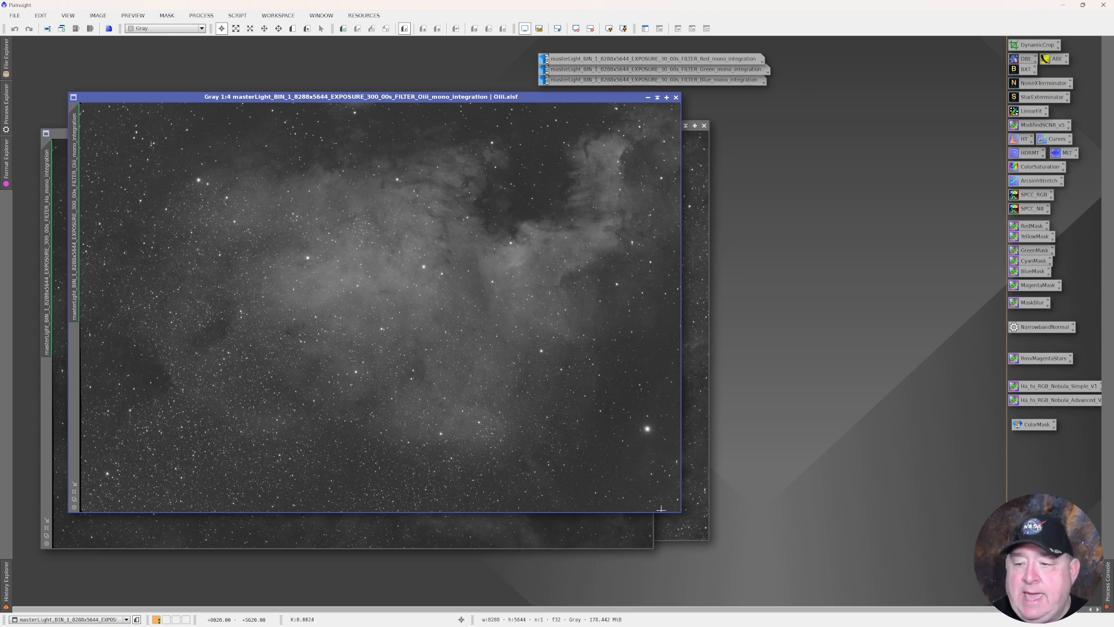
pyautogui.click(694, 520)
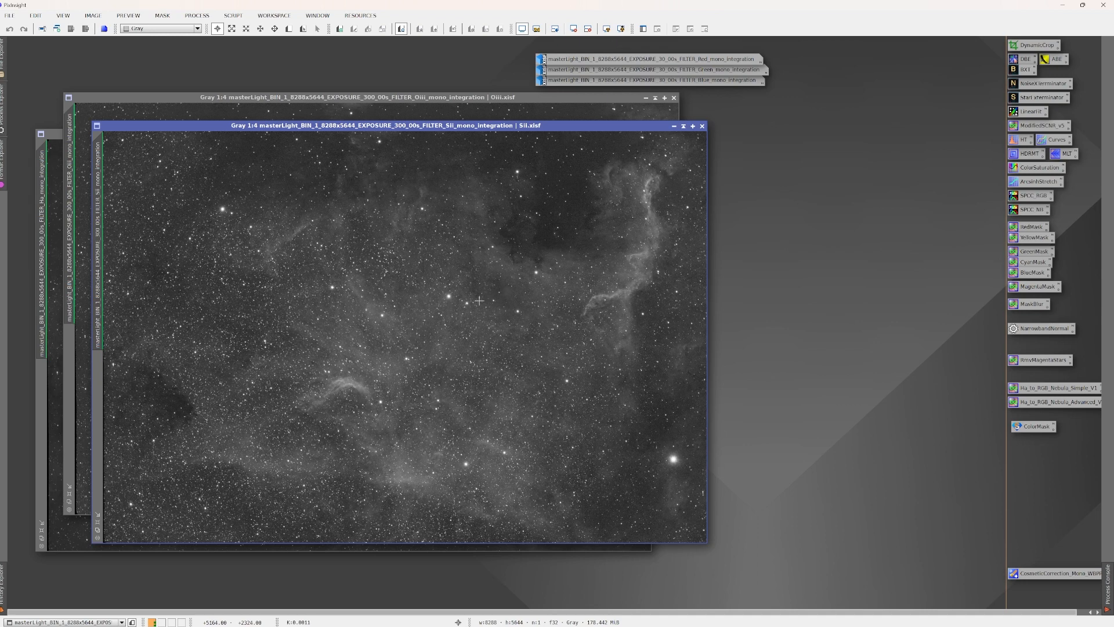
# Step: Compare the three narrowband masters by collapsing the Sii and Oiii windows to reveal Ha, and restore both windows
pyautogui.click(683, 127)
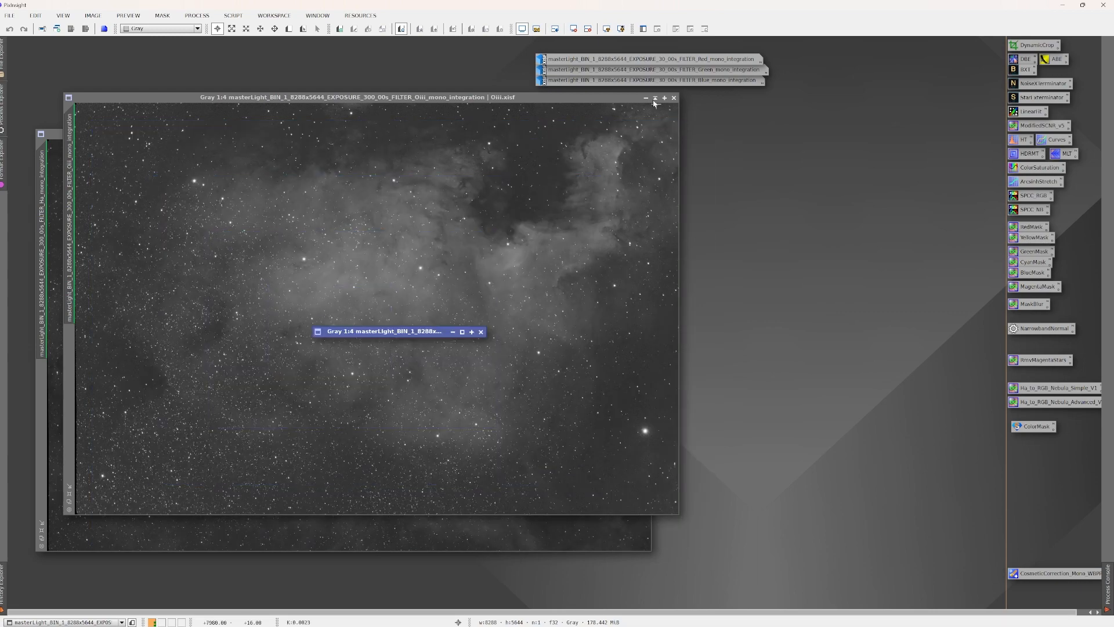
pyautogui.click(655, 97)
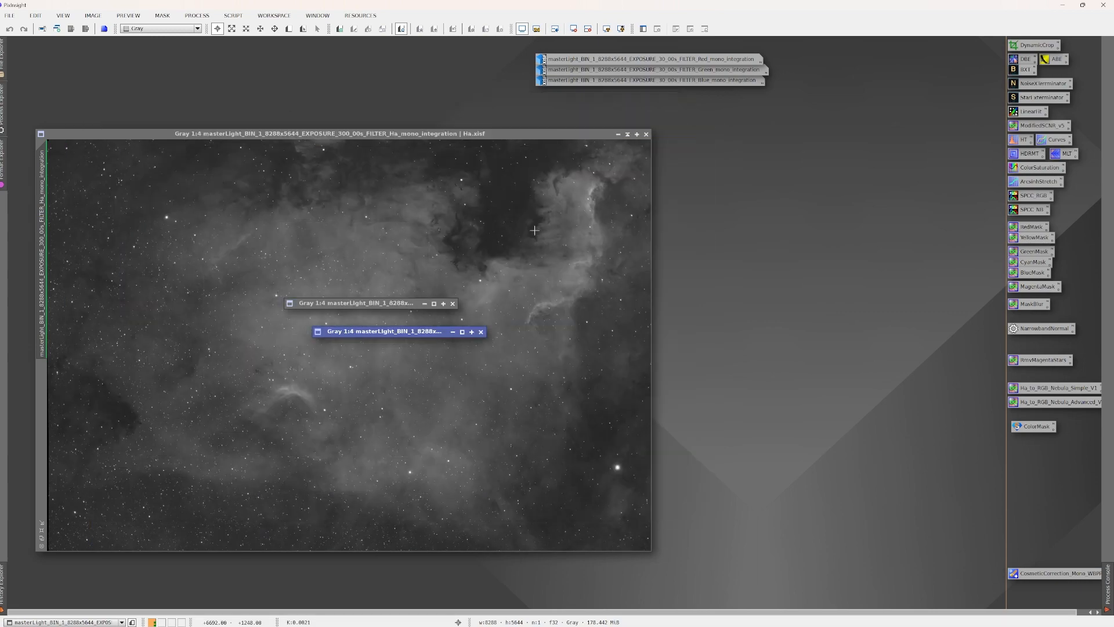
pyautogui.click(435, 303)
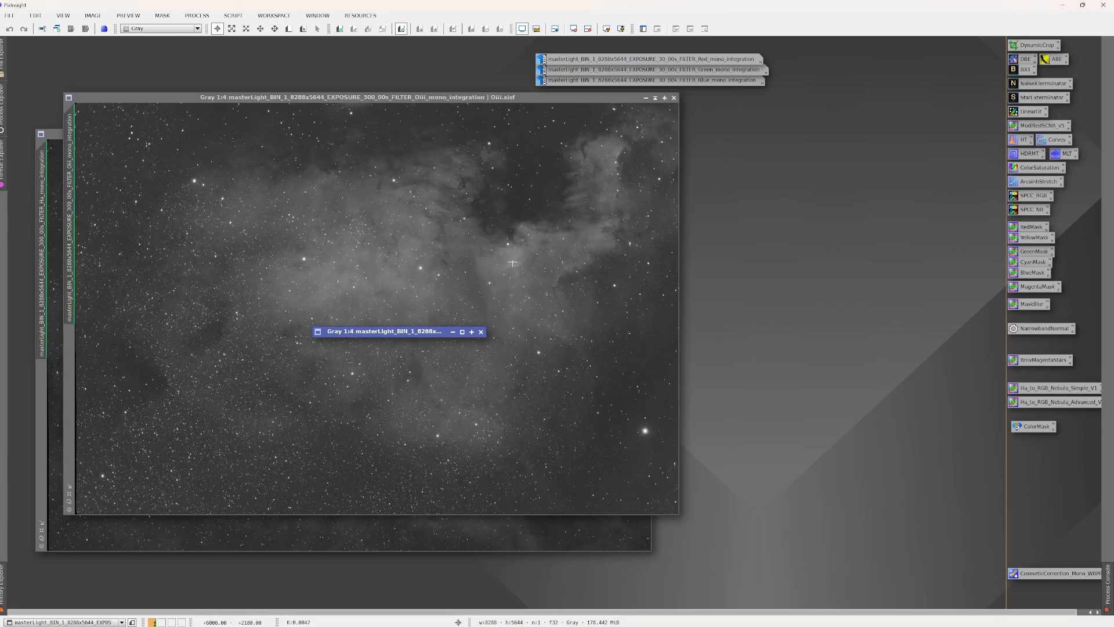
pyautogui.click(462, 332)
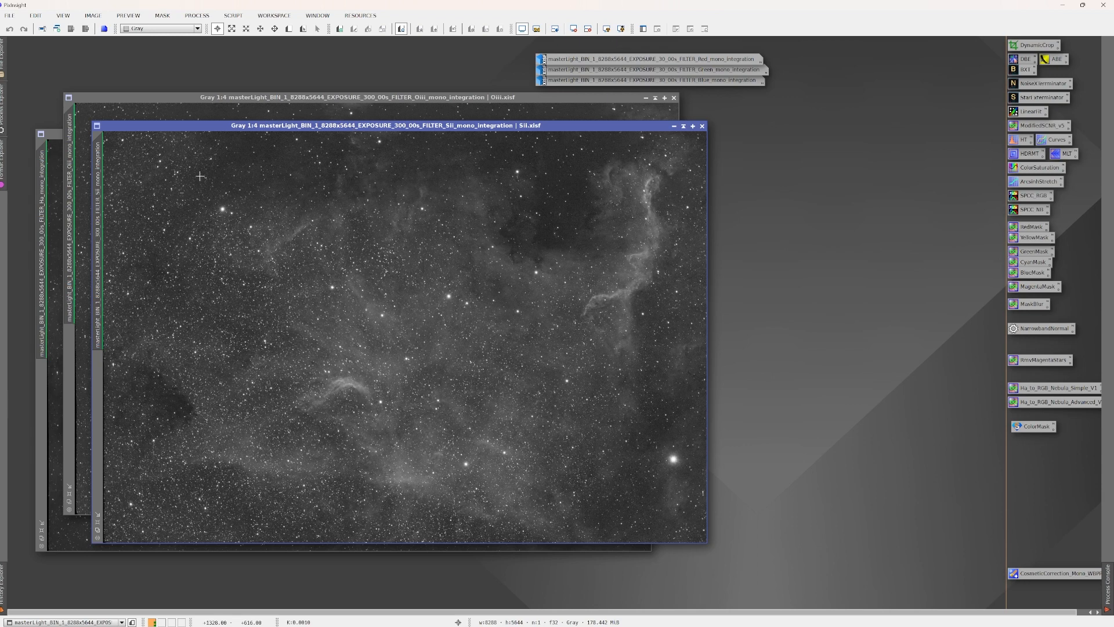
# Step: Change the image identifier of the Sii master to Sii
pyautogui.doubleClick(100, 244)
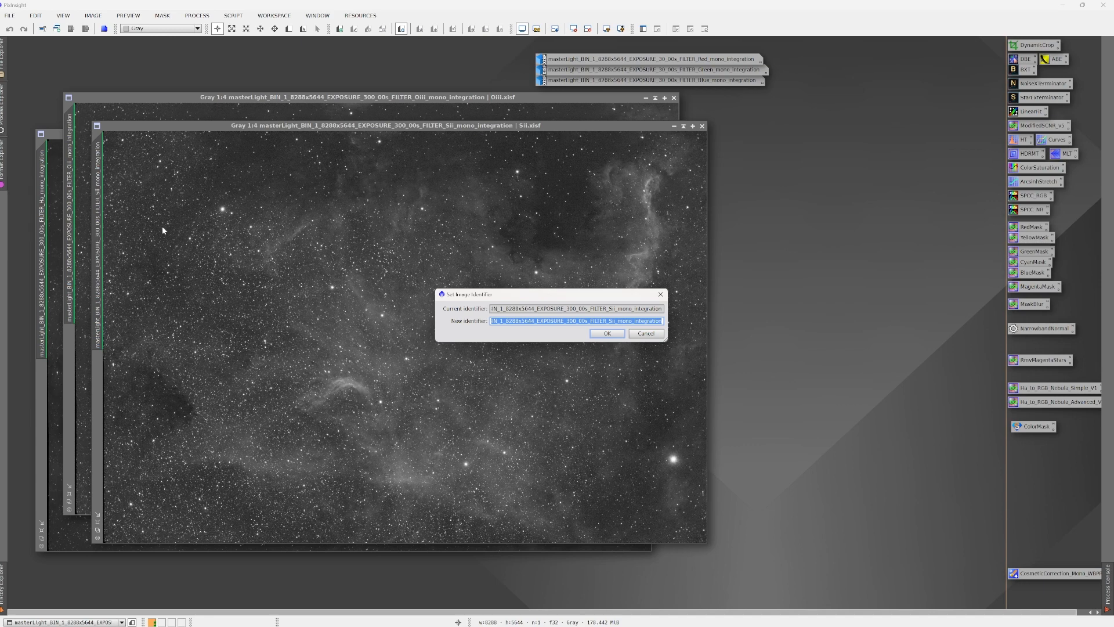
pyautogui.write('Sii')
pyautogui.press('Return')
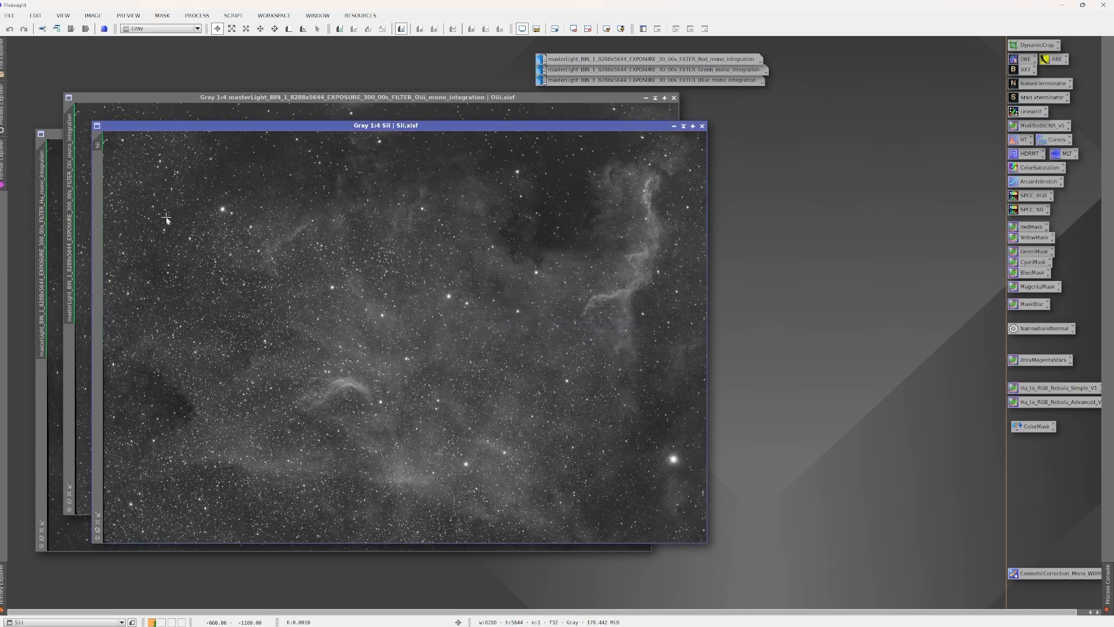
# Step: Start saving the Sii image under a new name, and create and open a folder named Proc1 inside NGC 7000
pyautogui.click(8, 13)
pyautogui.click(36, 102)
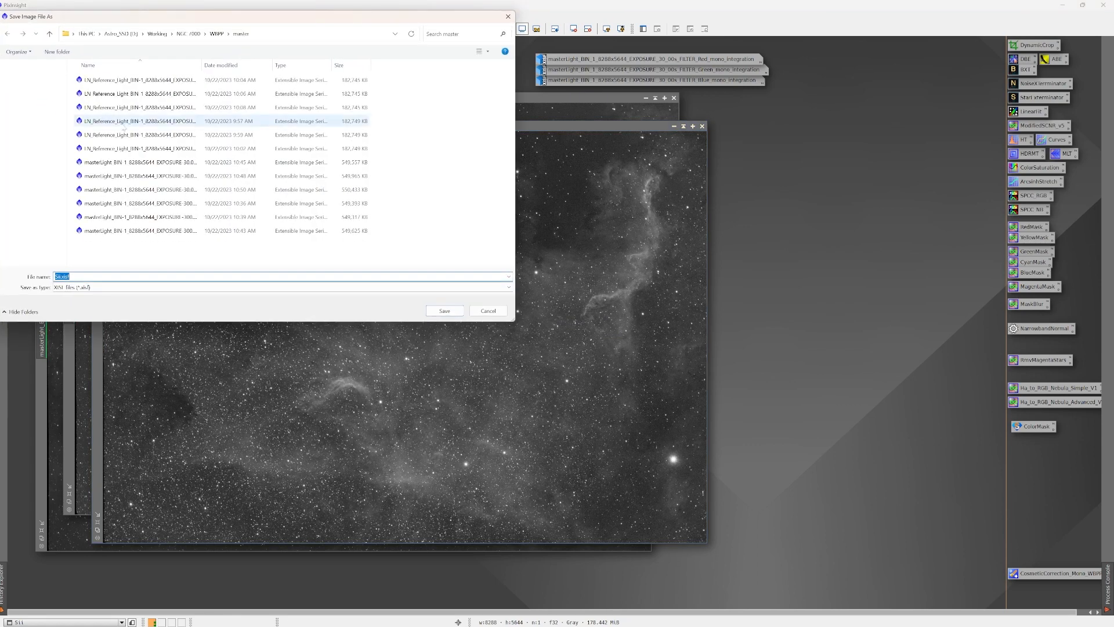
pyautogui.click(187, 34)
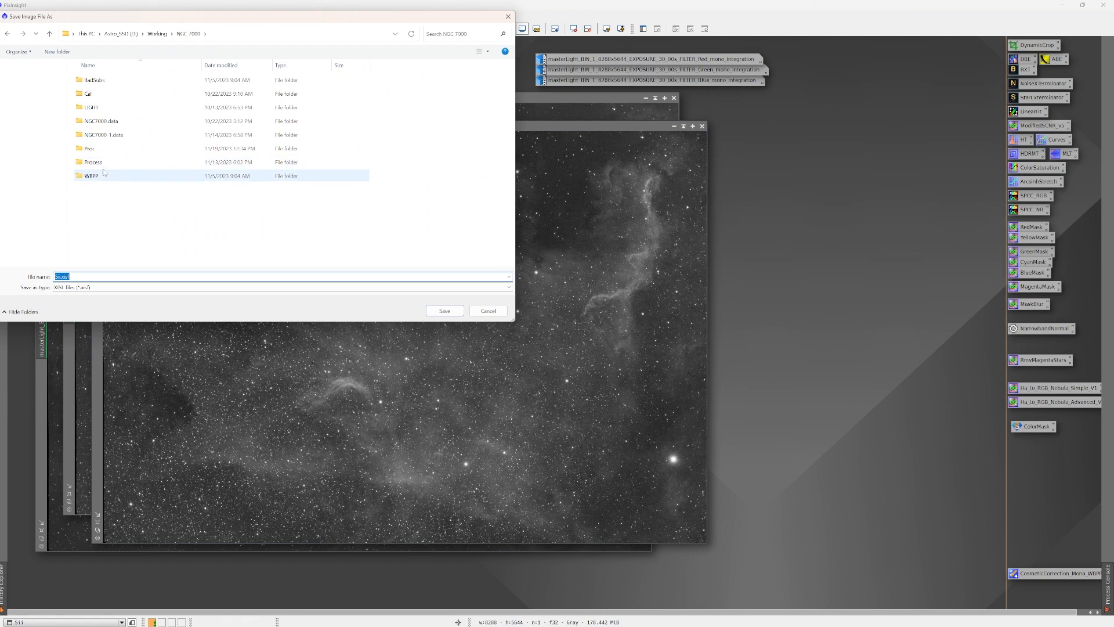
pyautogui.doubleClick(156, 149)
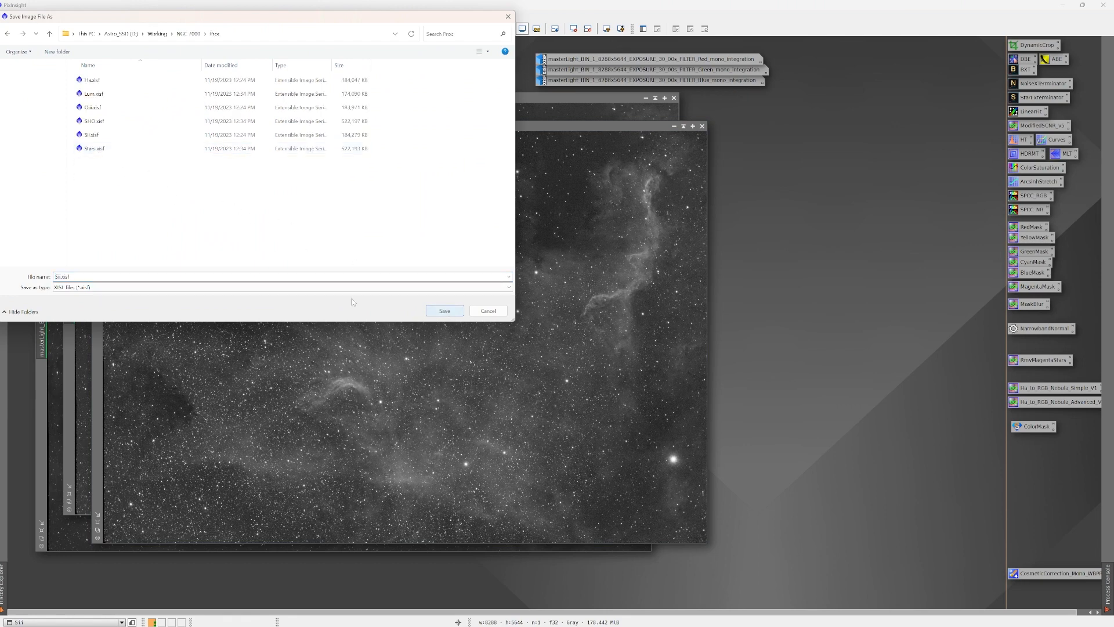
pyautogui.click(188, 34)
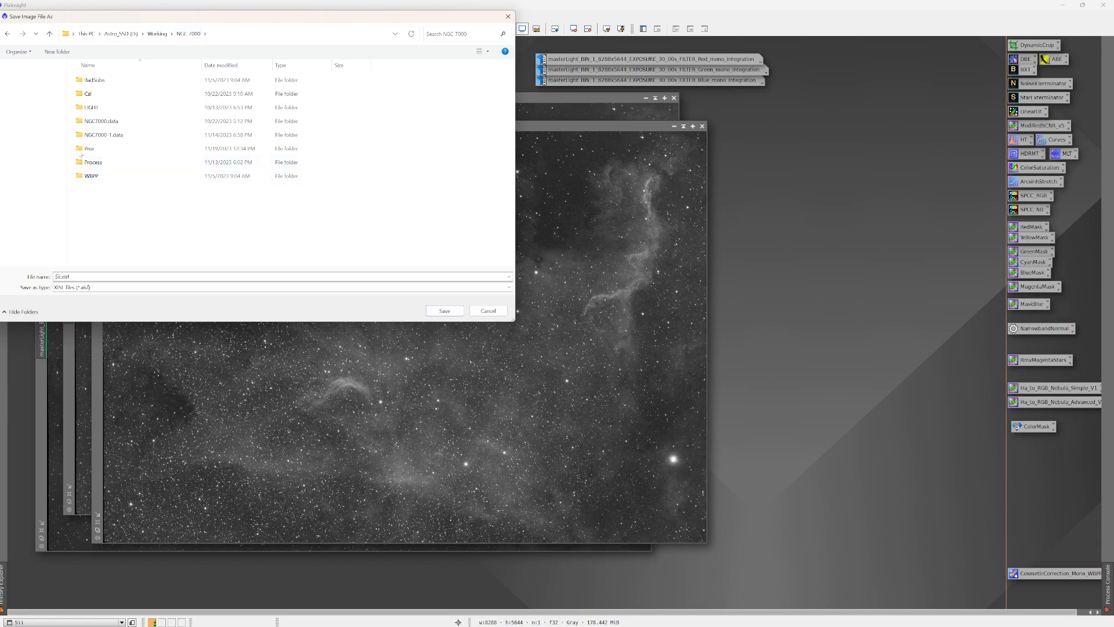
pyautogui.click(57, 52)
pyautogui.write('Proc')
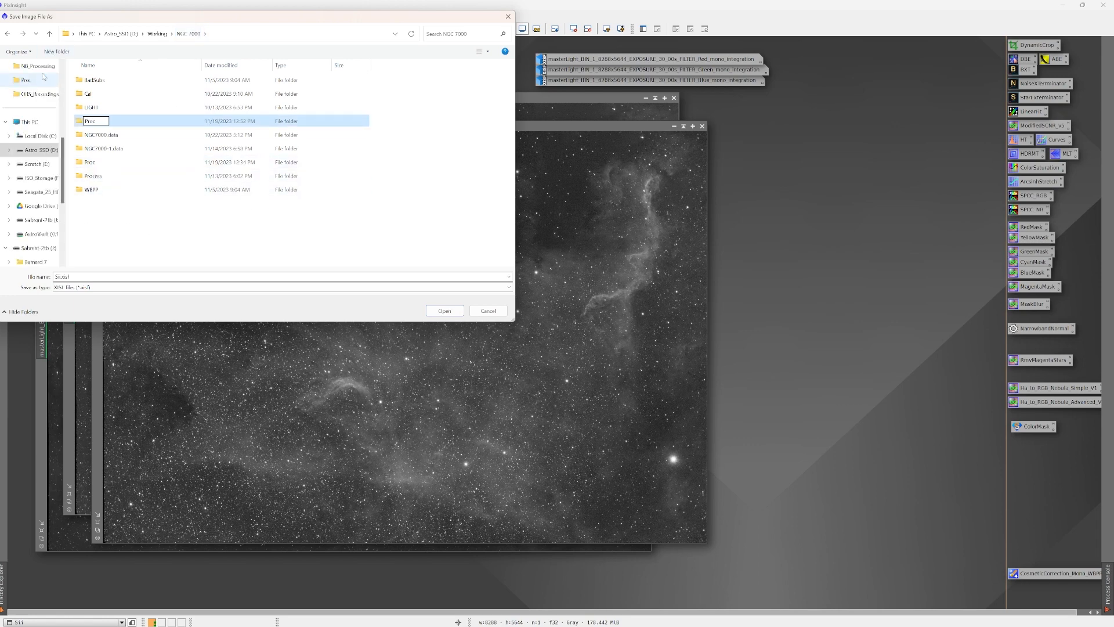
pyautogui.write('1')
pyautogui.press('Return')
pyautogui.press('Return')
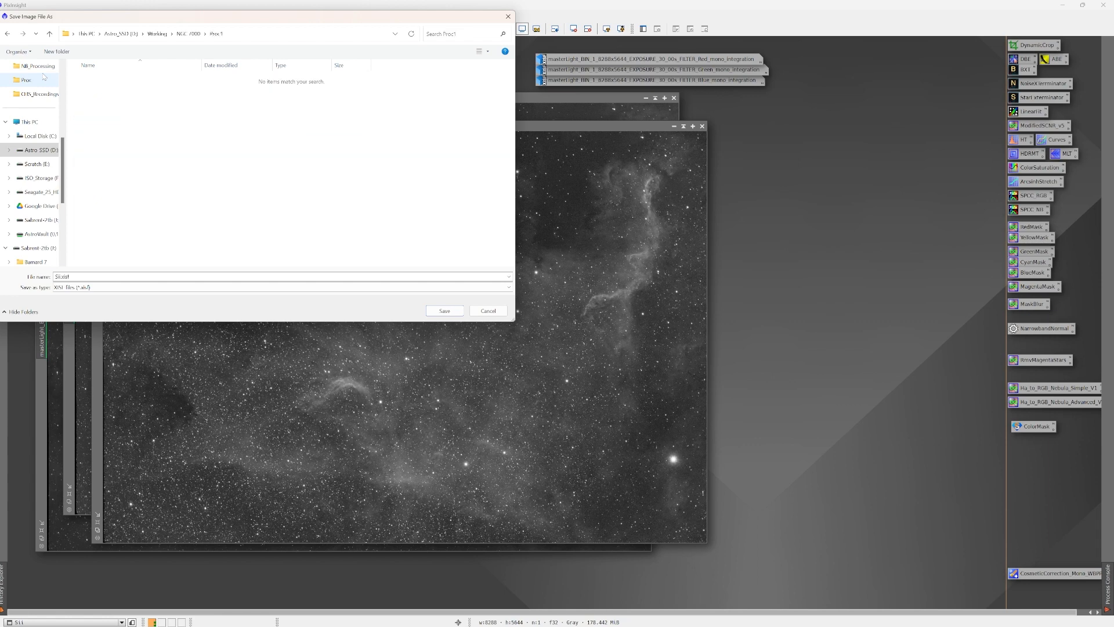
# Step: Save the image as Sii.xisf in 32-bit IEEE 754 floating point format, and collapse its window
pyautogui.click(446, 311)
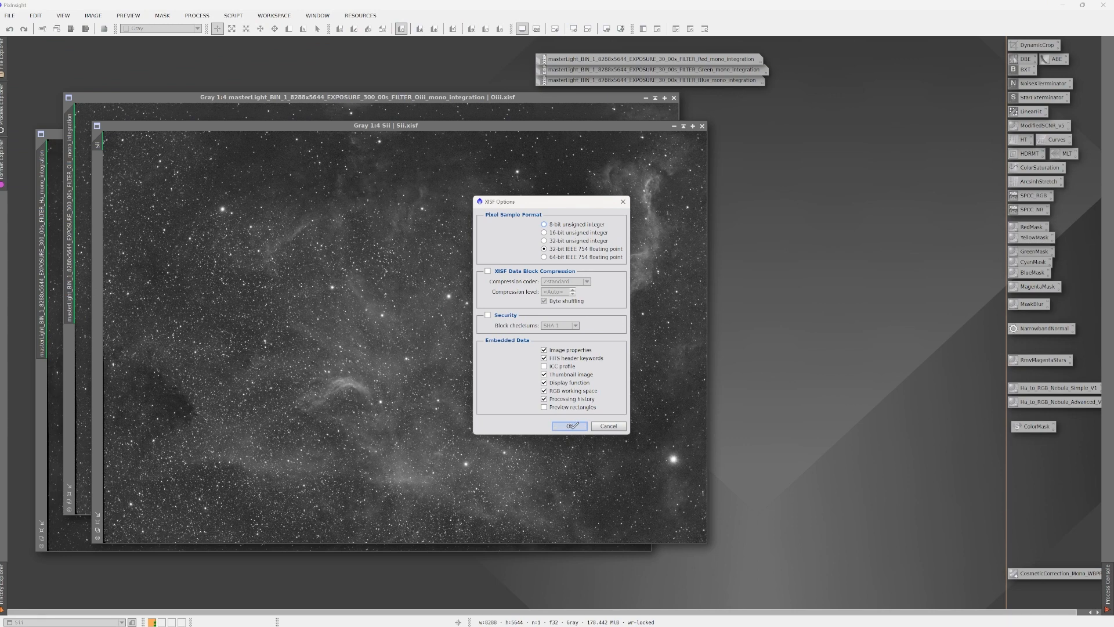
pyautogui.click(570, 426)
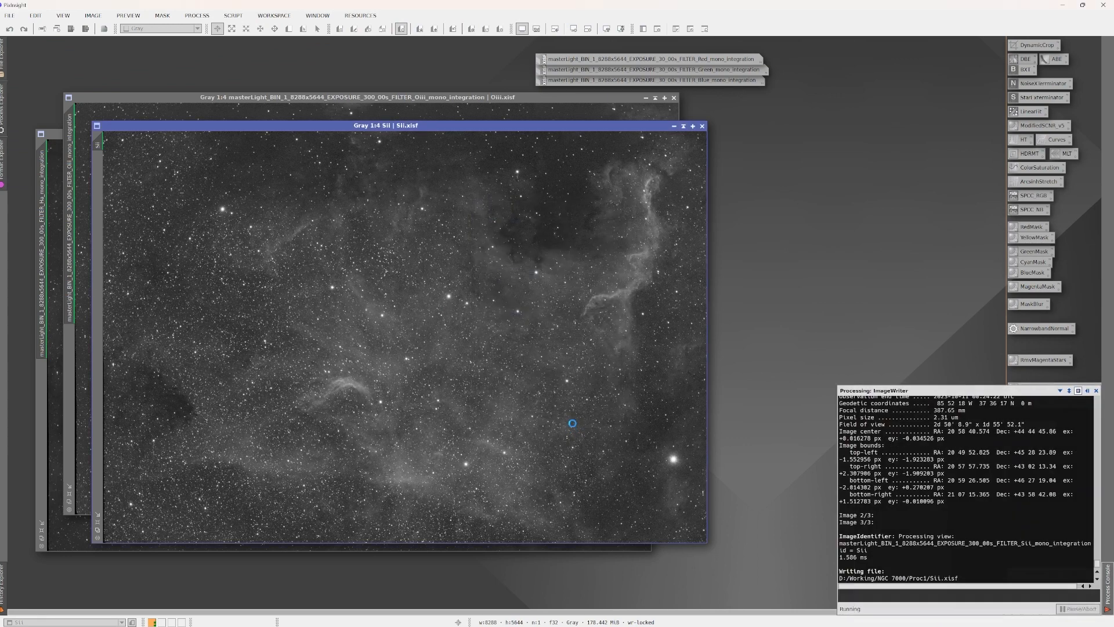
pyautogui.click(684, 127)
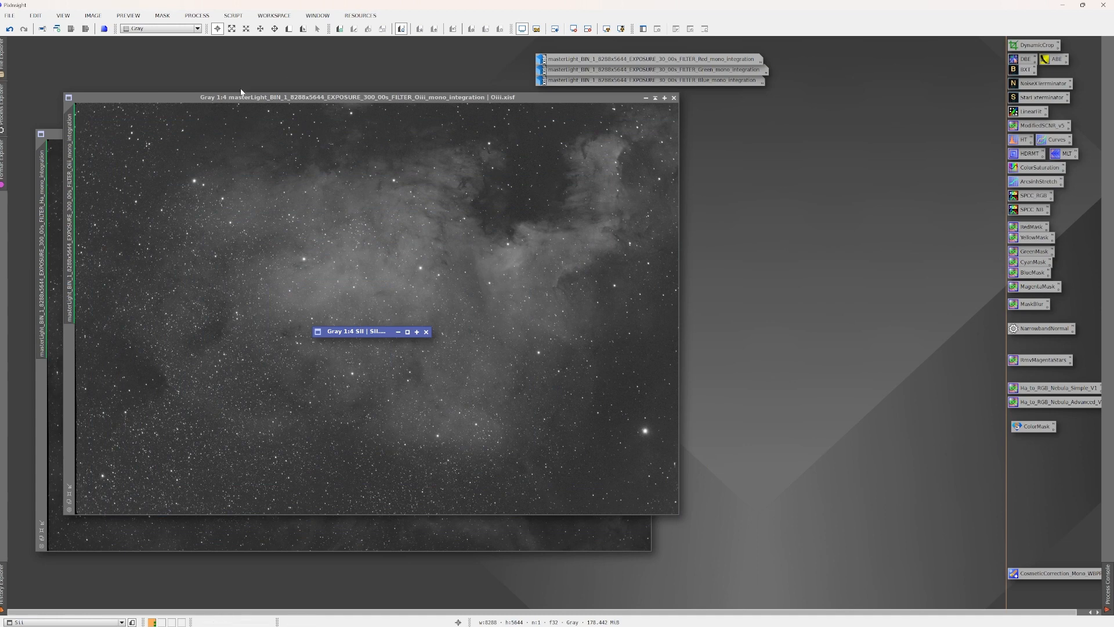
# Step: Change the image identifier of the Oiii master to Oiii
pyautogui.click(243, 102)
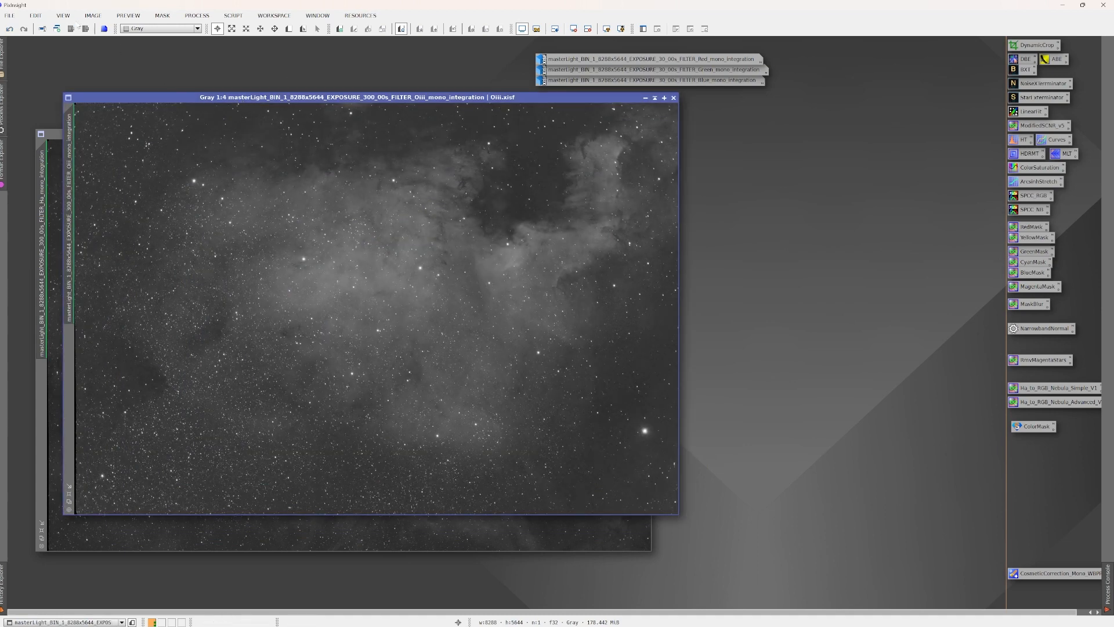
pyautogui.click(9, 17)
pyautogui.click(222, 132)
pyautogui.doubleClick(70, 160)
pyautogui.write('Oiii')
pyautogui.press('Return')
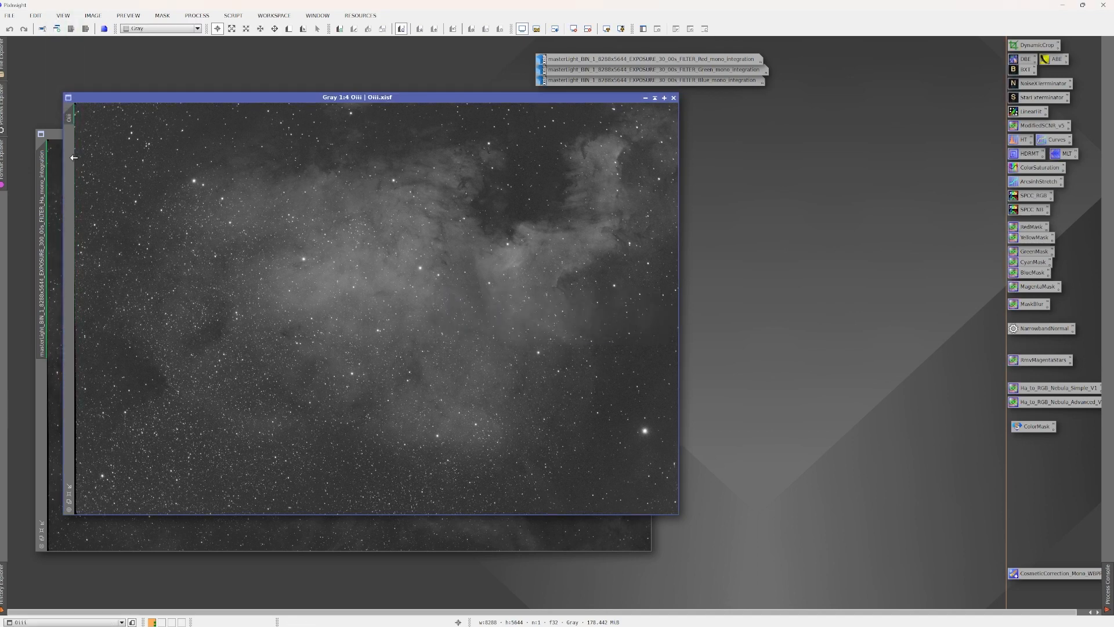
# Step: Save the Oiii image as Oiii.xisf in the Proc1 folder in 32-bit IEEE 754 floating point format, and collapse its window
pyautogui.click(9, 15)
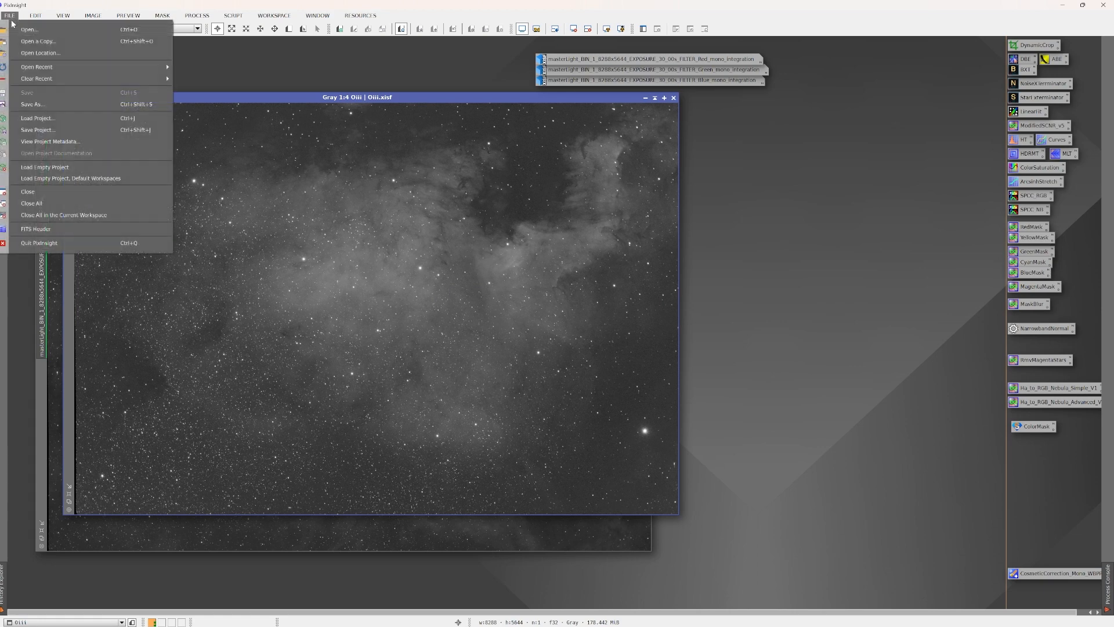
pyautogui.click(45, 105)
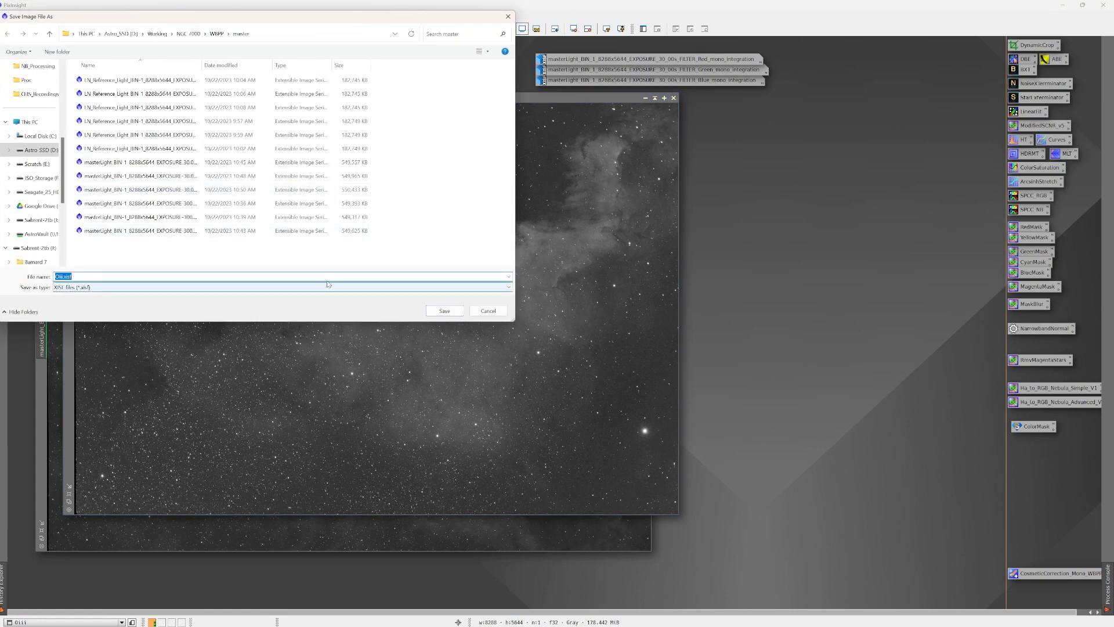
pyautogui.click(193, 36)
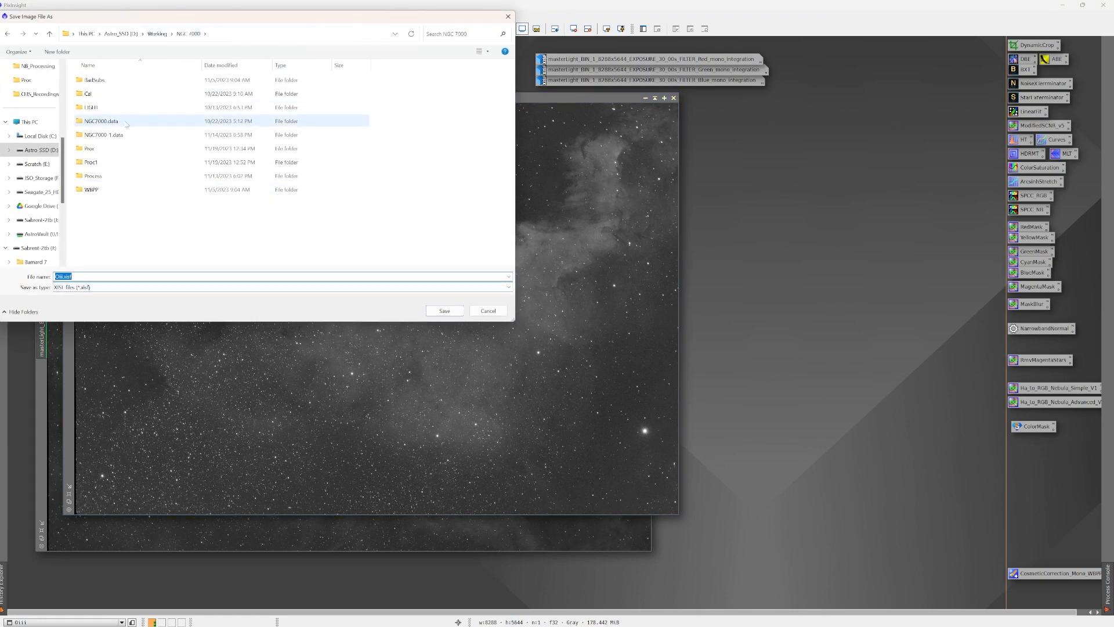
pyautogui.doubleClick(99, 162)
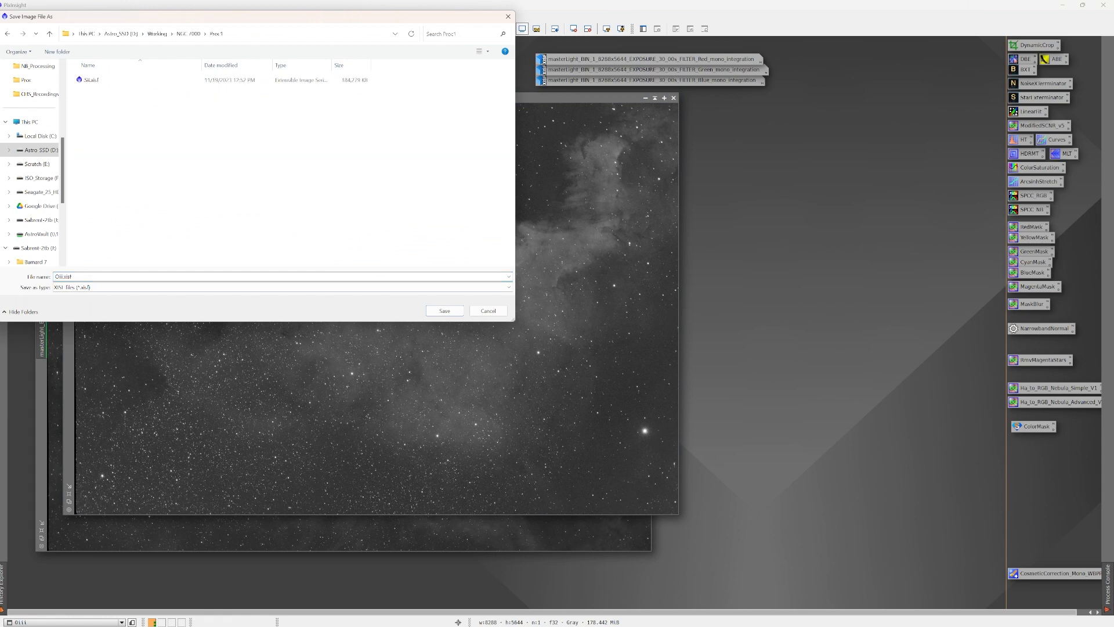
pyautogui.click(445, 311)
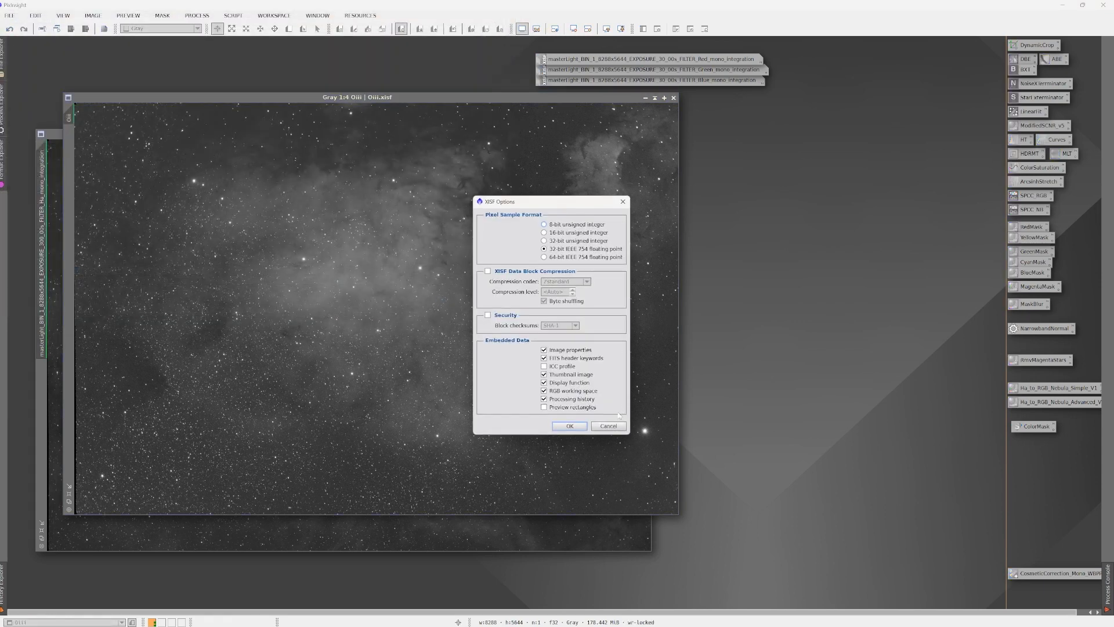
pyautogui.click(569, 426)
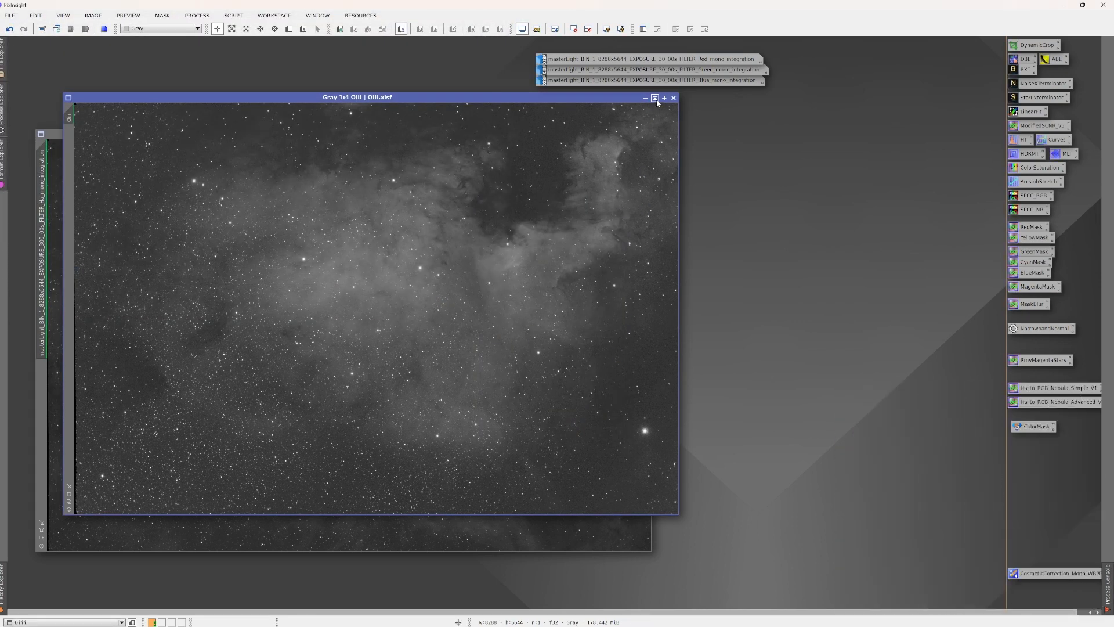
pyautogui.click(656, 99)
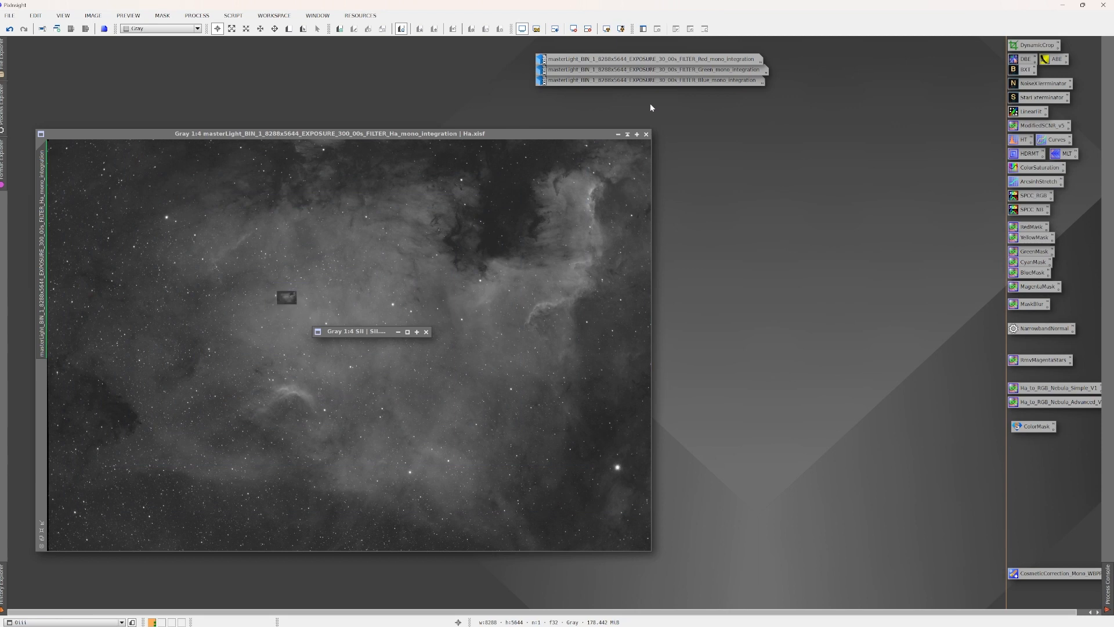
# Step: Change the image identifier of the Ha master to Ha
pyautogui.click(116, 137)
pyautogui.doubleClick(44, 210)
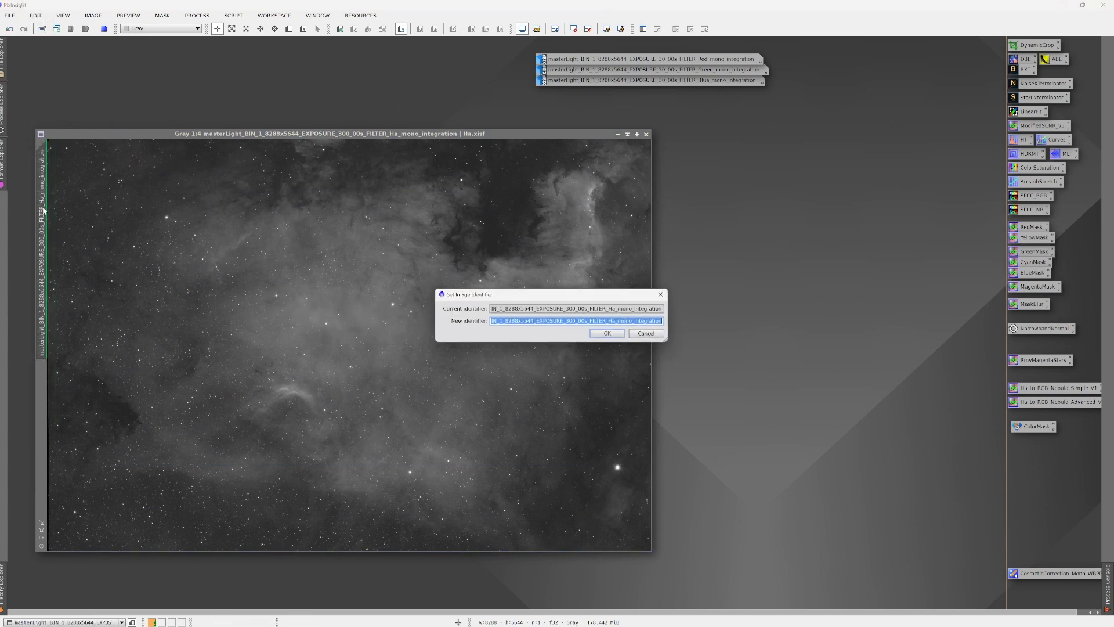
pyautogui.write('H')
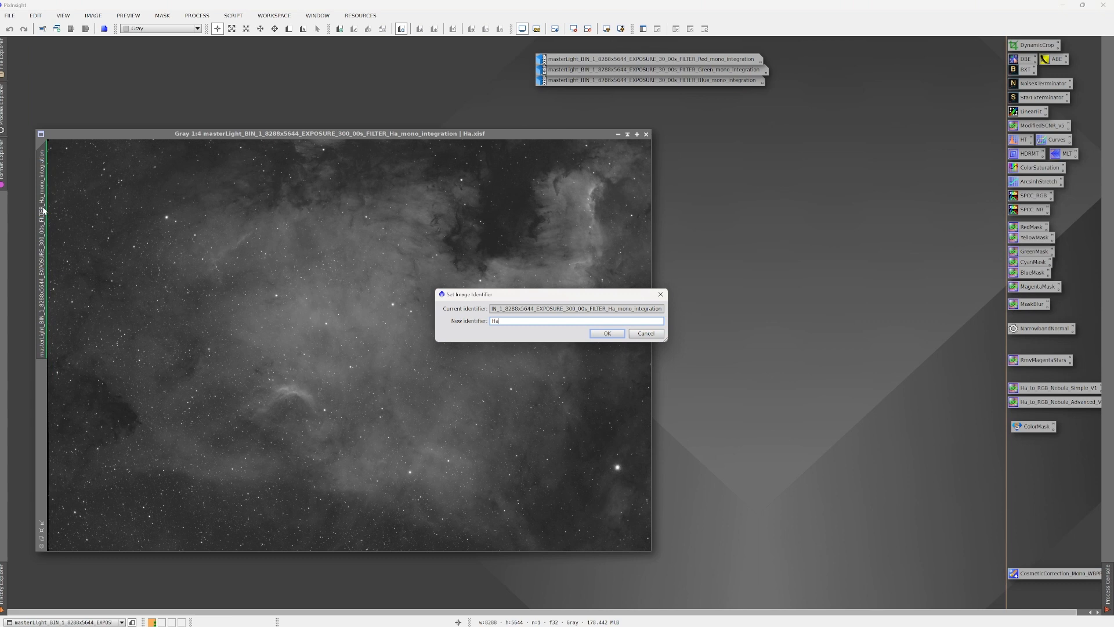
pyautogui.write('a')
pyautogui.press('Return')
# Step: Save the Ha image as Ha.xisf in the Proc1 folder inside NGC 7000, and collapse its window
pyautogui.click(9, 15)
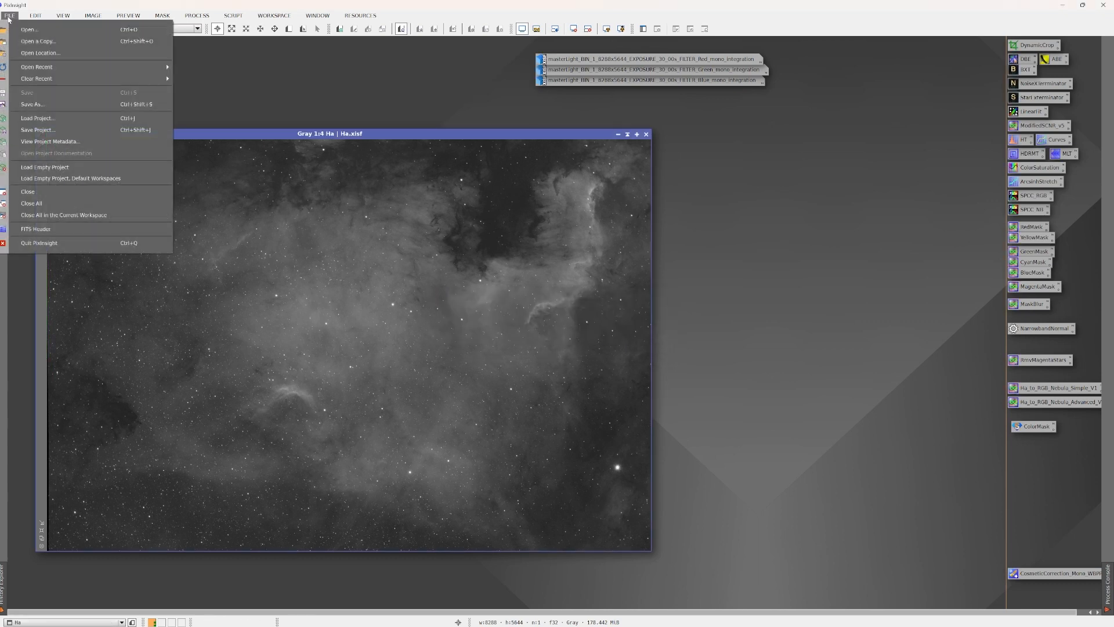
pyautogui.click(37, 107)
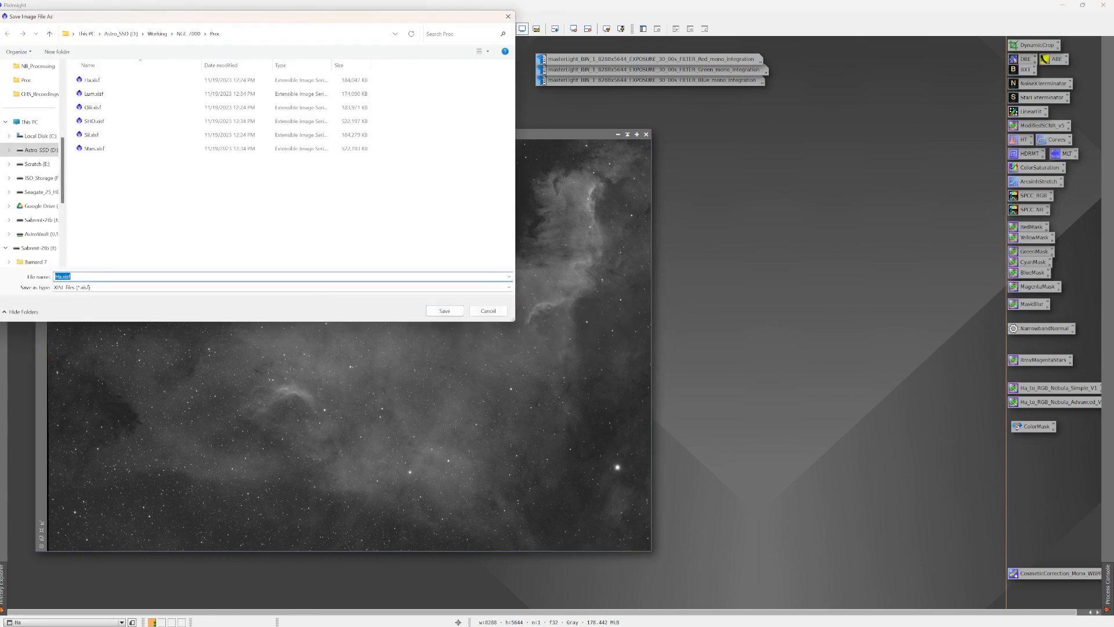
pyautogui.click(189, 34)
pyautogui.click(93, 164)
pyautogui.doubleClick(92, 163)
pyautogui.click(445, 311)
pyautogui.click(569, 425)
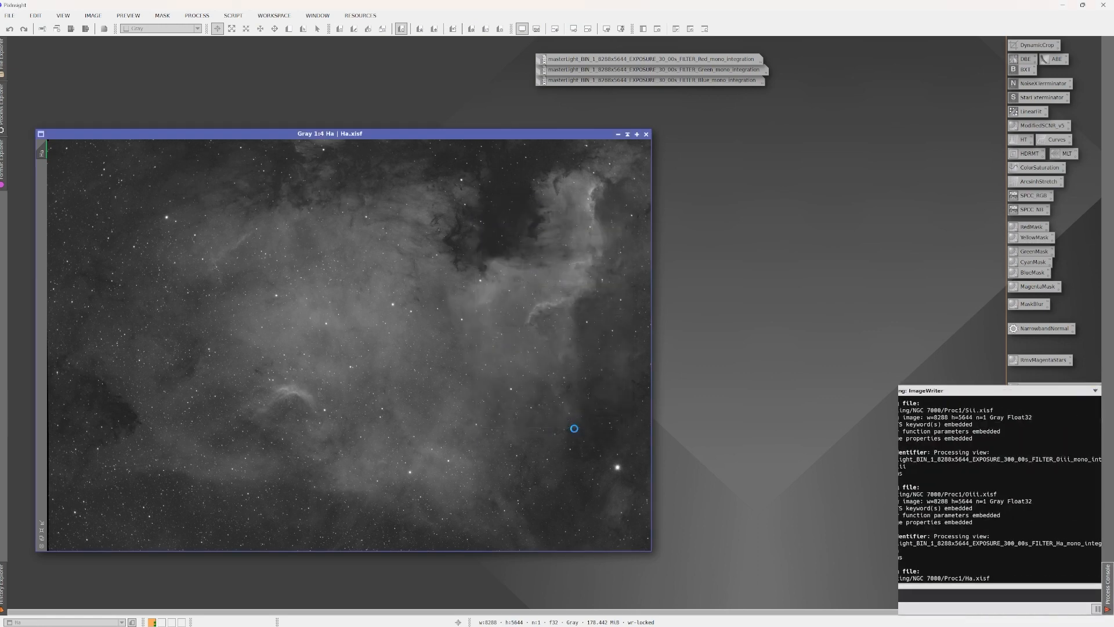
pyautogui.click(627, 134)
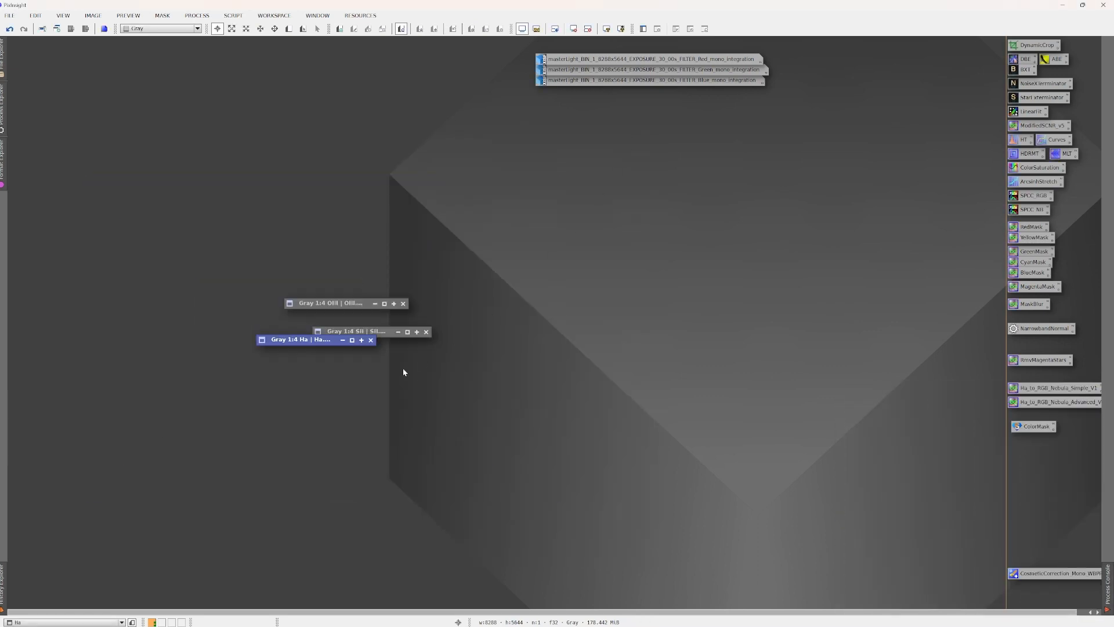
# Step: Stack the collapsed Oiii, Sii and Ha windows beside the minimized Red, Green and Blue masters
pyautogui.click(374, 305)
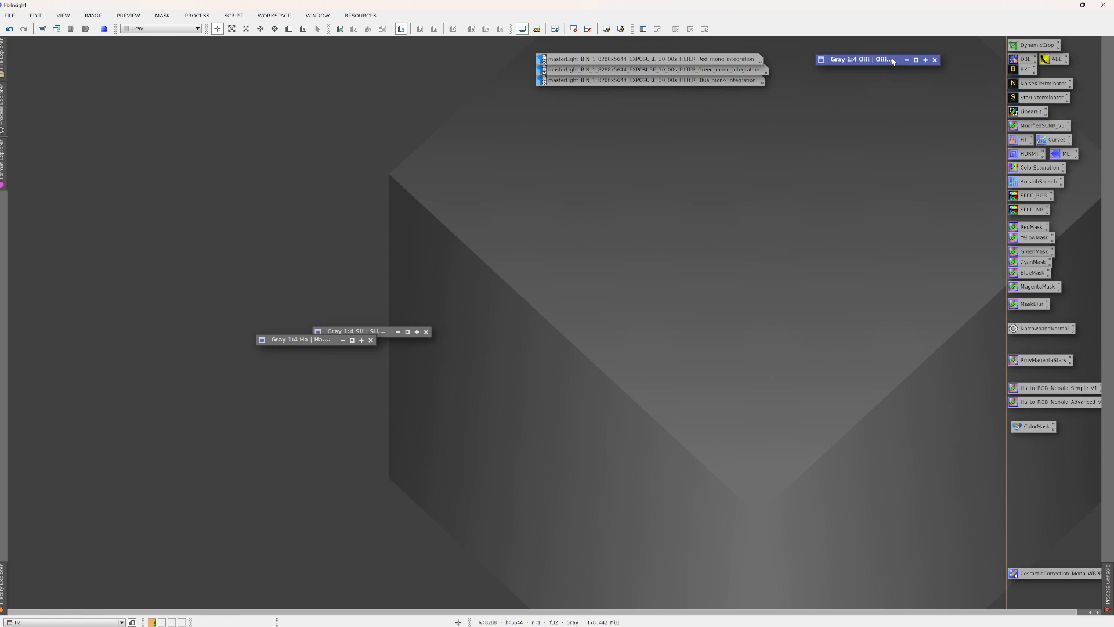
pyautogui.moveTo(392, 335); pyautogui.dragTo(905, 75)
pyautogui.moveTo(317, 342); pyautogui.dragTo(877, 87)
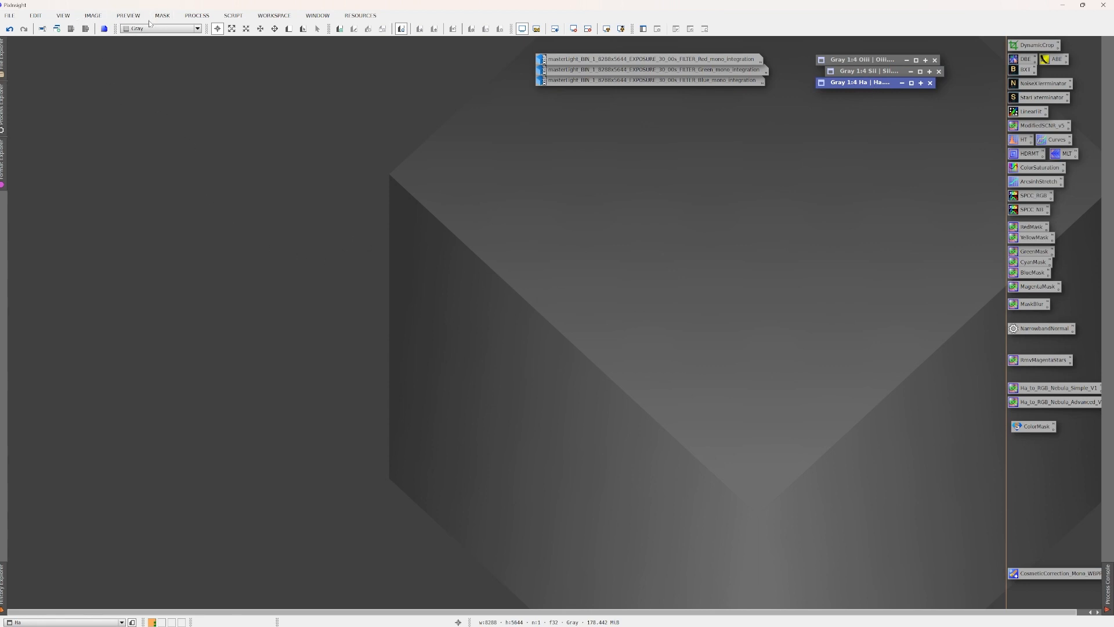
# Step: Open ImageIntegration and add Ha.xisf, Oiii.xisf and Sii.xisf from the Proc1 folder as input images
pyautogui.click(199, 16)
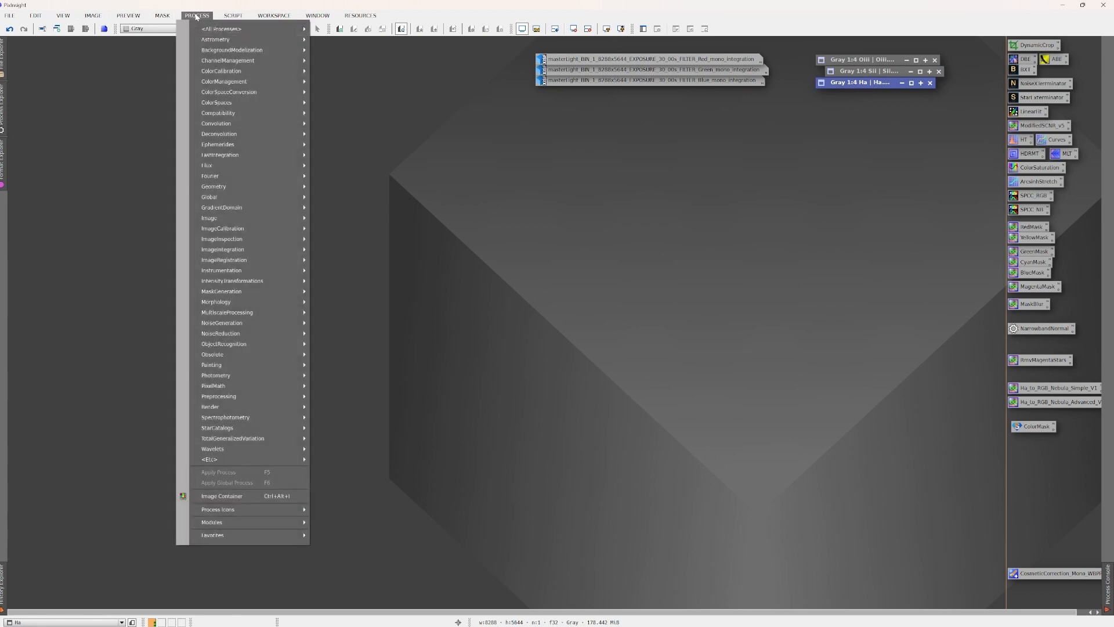
pyautogui.moveTo(211, 32)
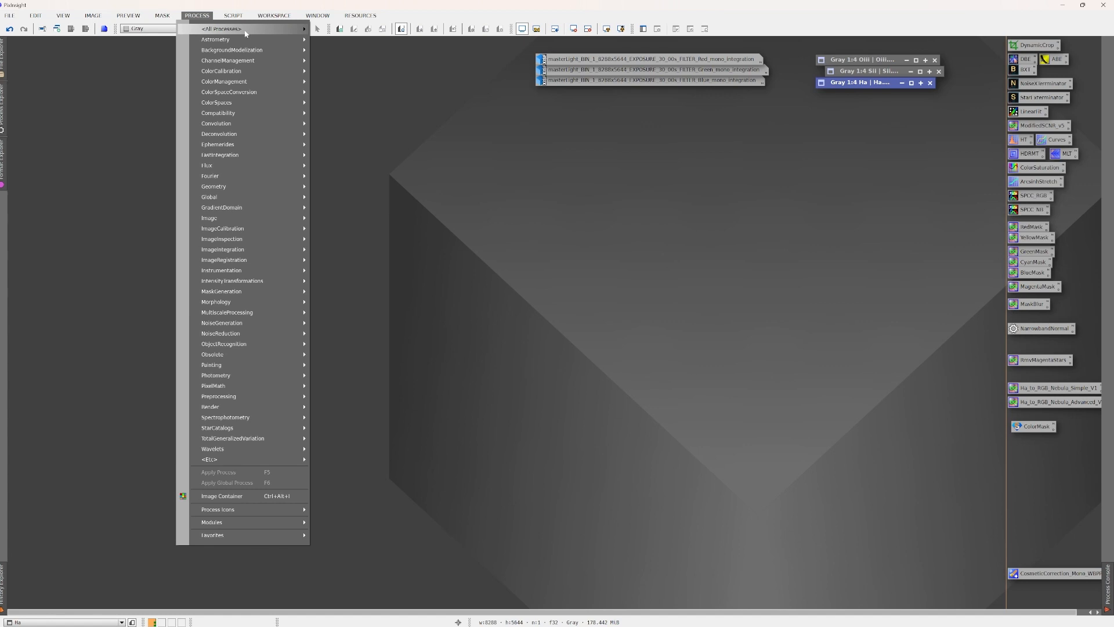
pyautogui.moveTo(246, 34)
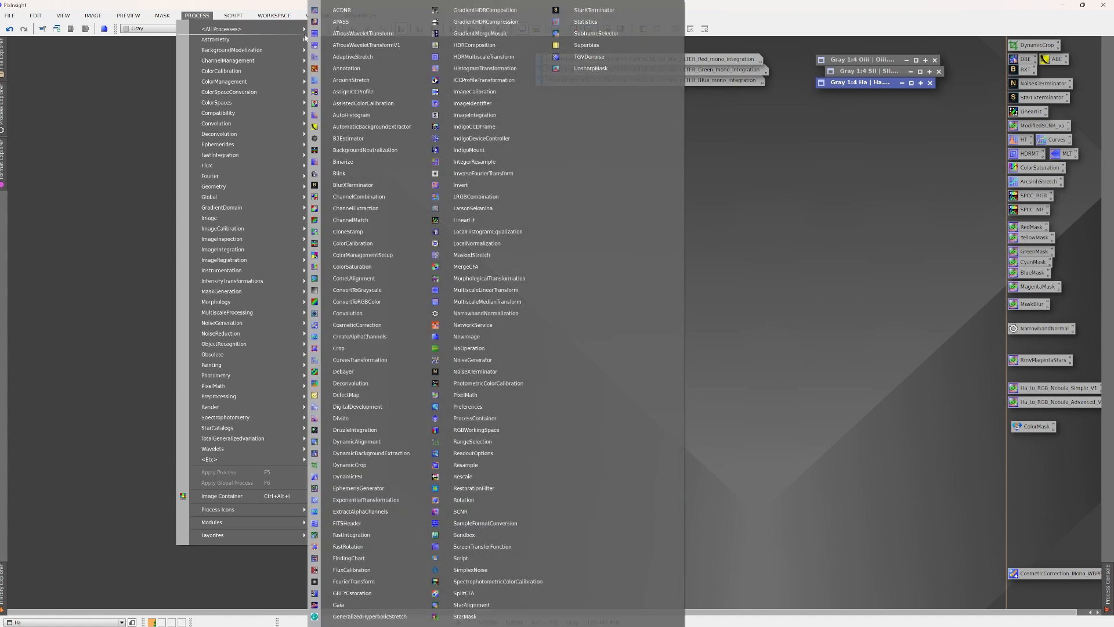
pyautogui.click(495, 115)
pyautogui.click(886, 327)
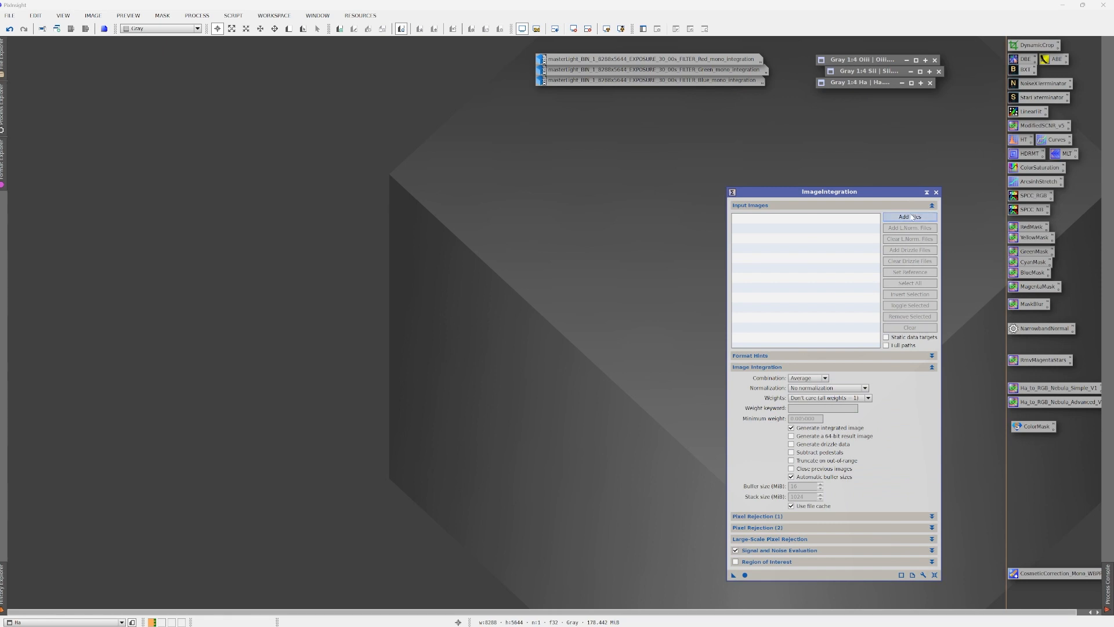
pyautogui.click(910, 216)
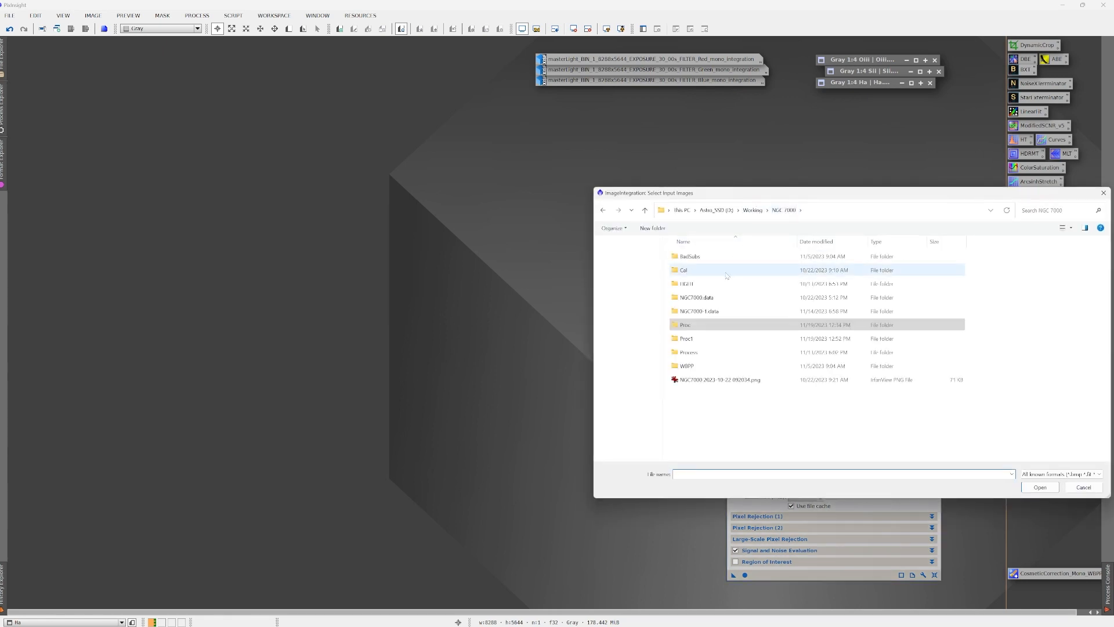
pyautogui.doubleClick(691, 338)
pyautogui.click(691, 258)
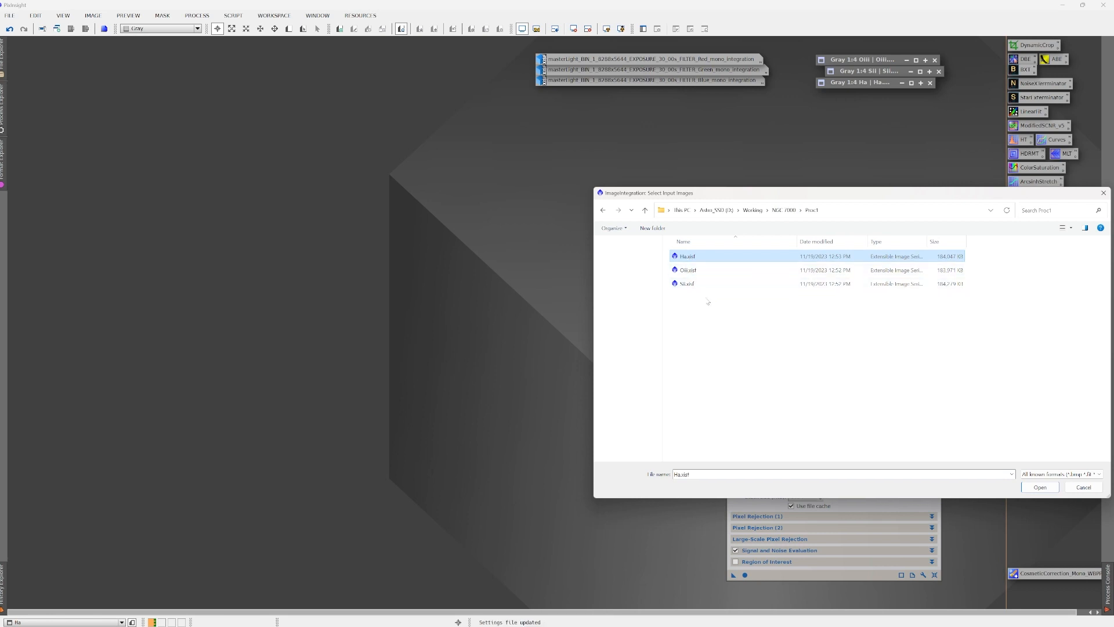
pyautogui.keyDown('shift'); pyautogui.click(714, 284); pyautogui.keyUp('shift')
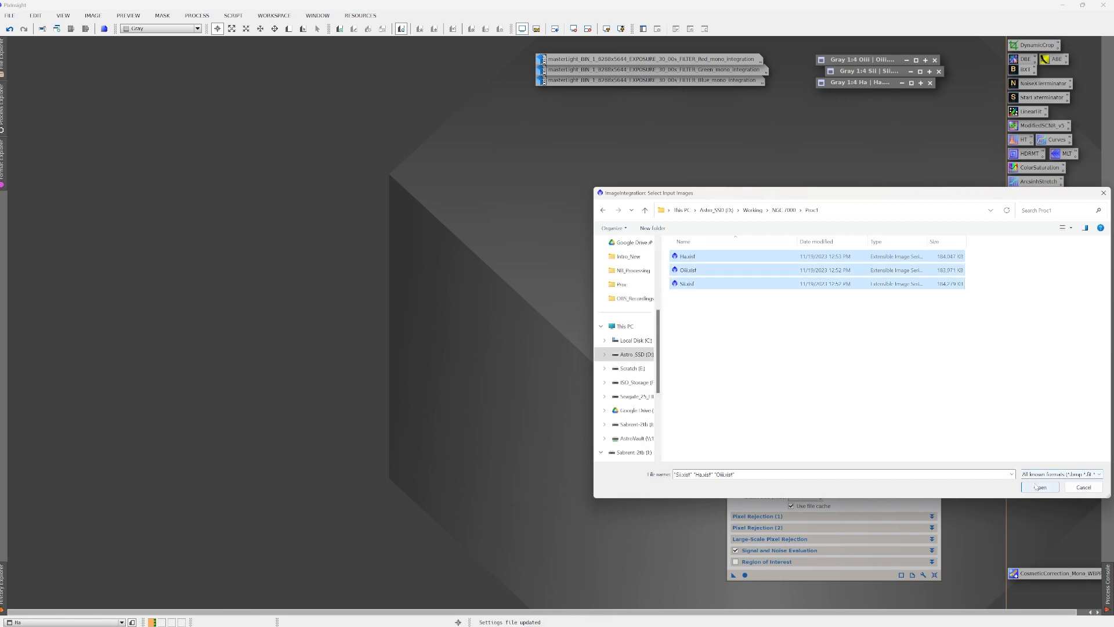
pyautogui.click(1039, 487)
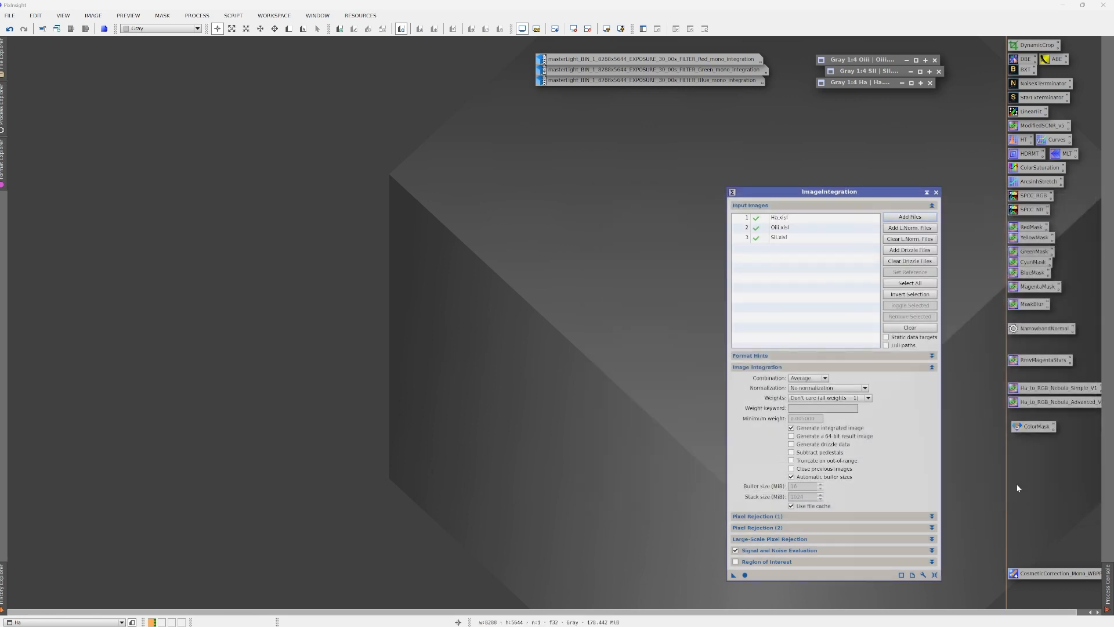
# Step: Integrate the three images using Average combination, No normalization and the Don't care (all weights = 1) weighting
pyautogui.click(807, 379)
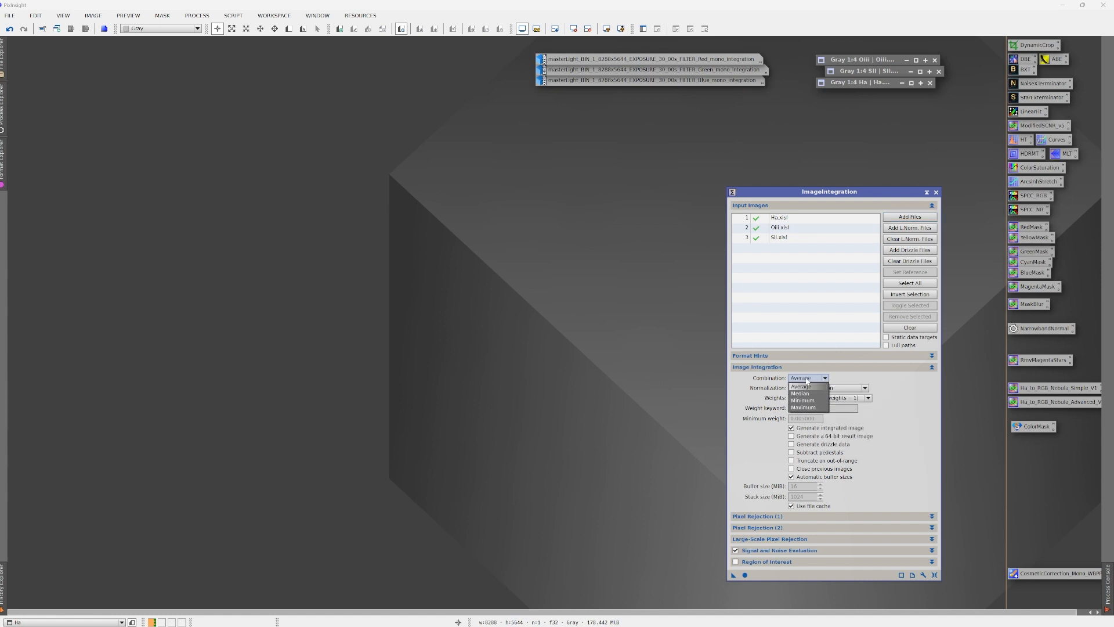
pyautogui.click(807, 386)
pyautogui.click(813, 388)
pyautogui.click(813, 393)
pyautogui.click(820, 398)
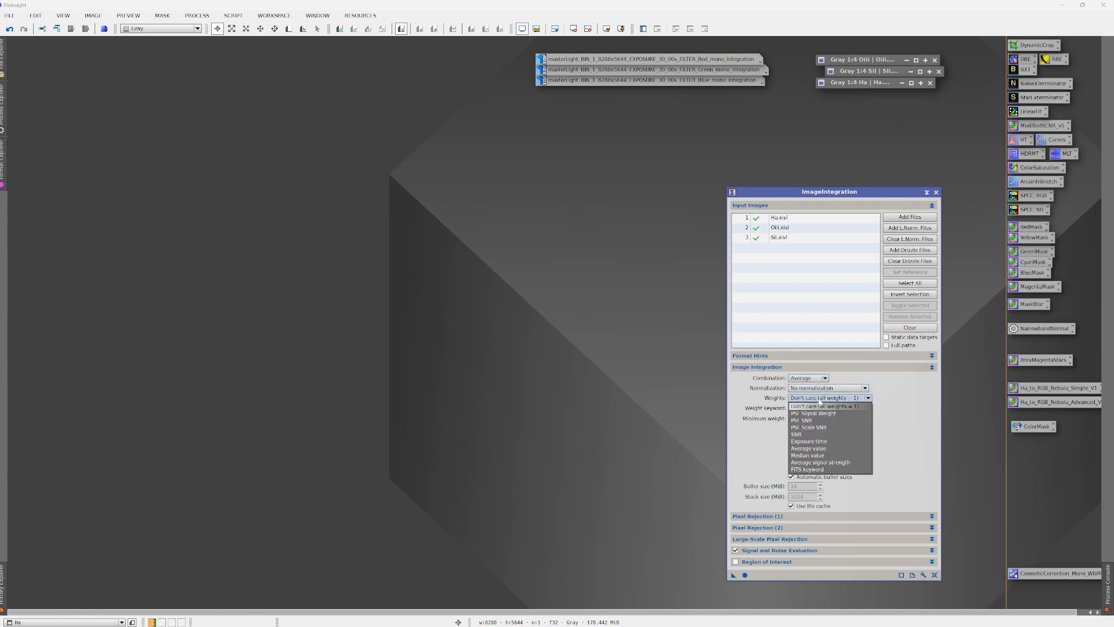
pyautogui.click(821, 406)
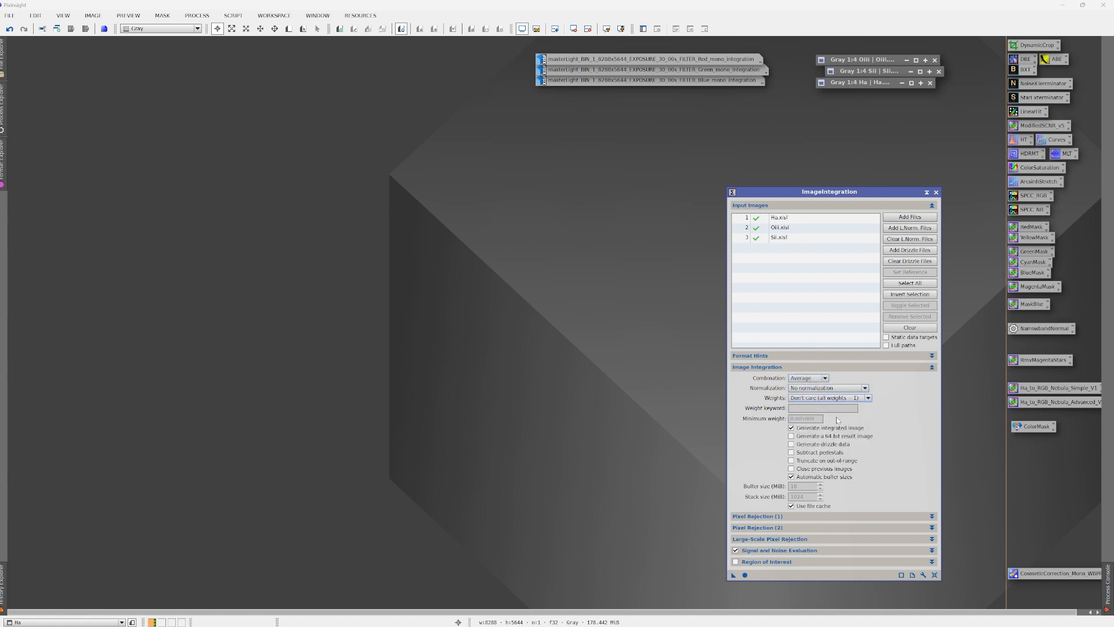
pyautogui.moveTo(821, 440)
pyautogui.click(733, 576)
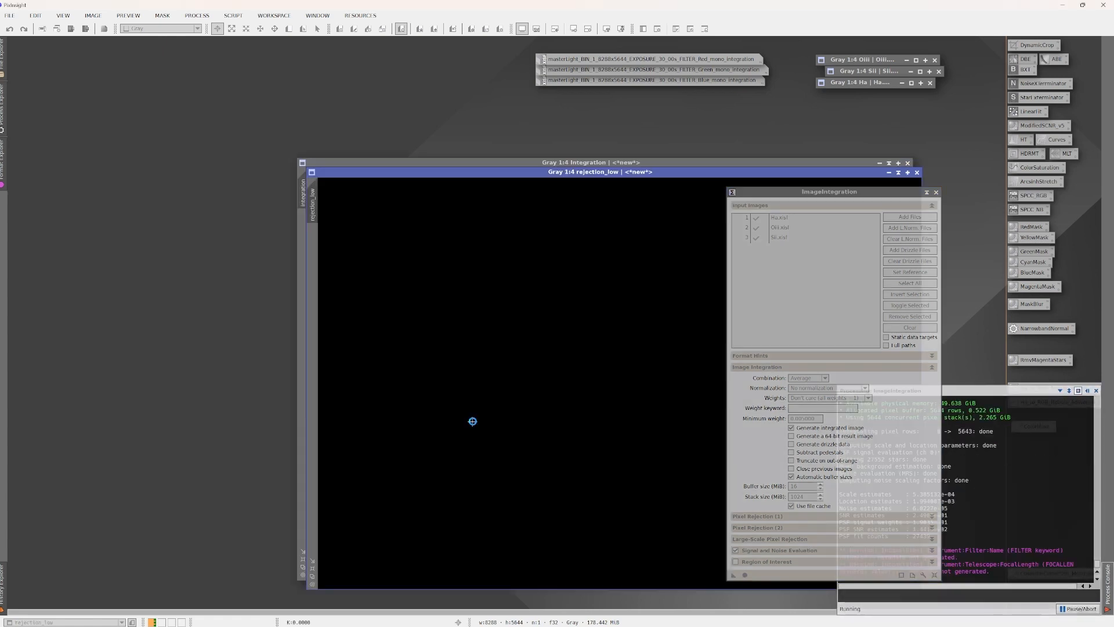
# Step: Close ImageIntegration and the rejection_low image, and auto-stretch the display of the integration image
pyautogui.click(936, 192)
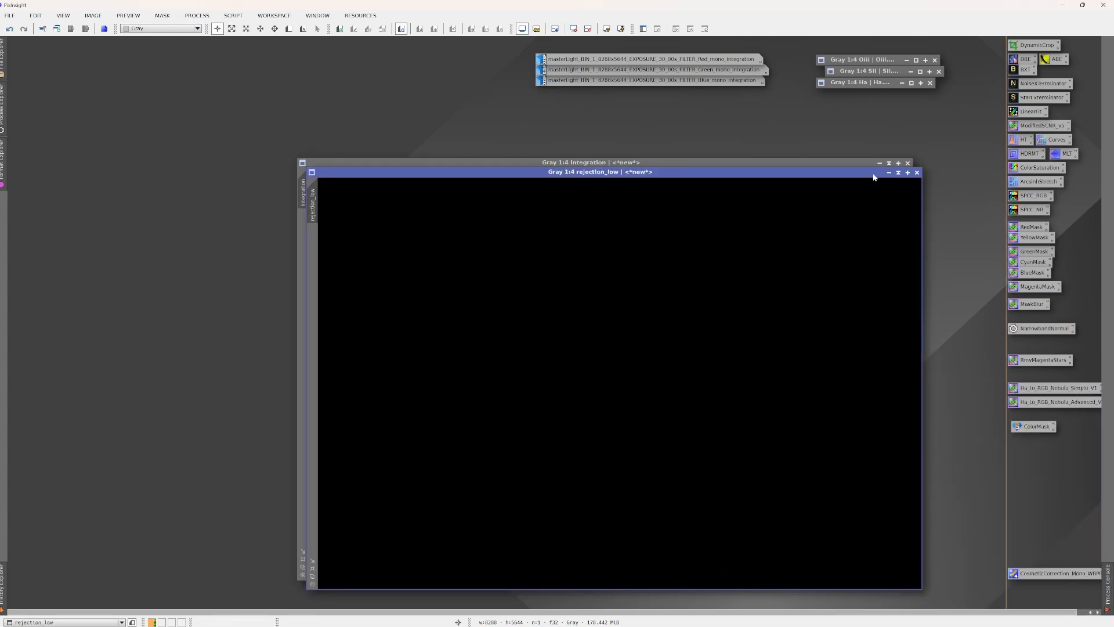
pyautogui.click(917, 172)
pyautogui.moveTo(678, 169); pyautogui.dragTo(425, 111)
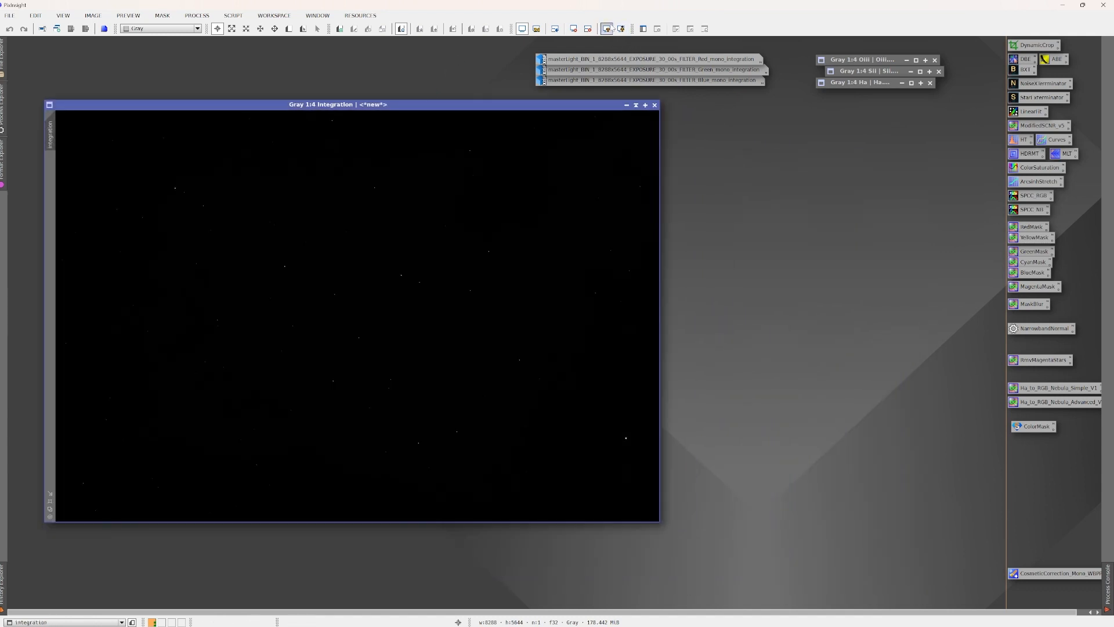
pyautogui.click(607, 28)
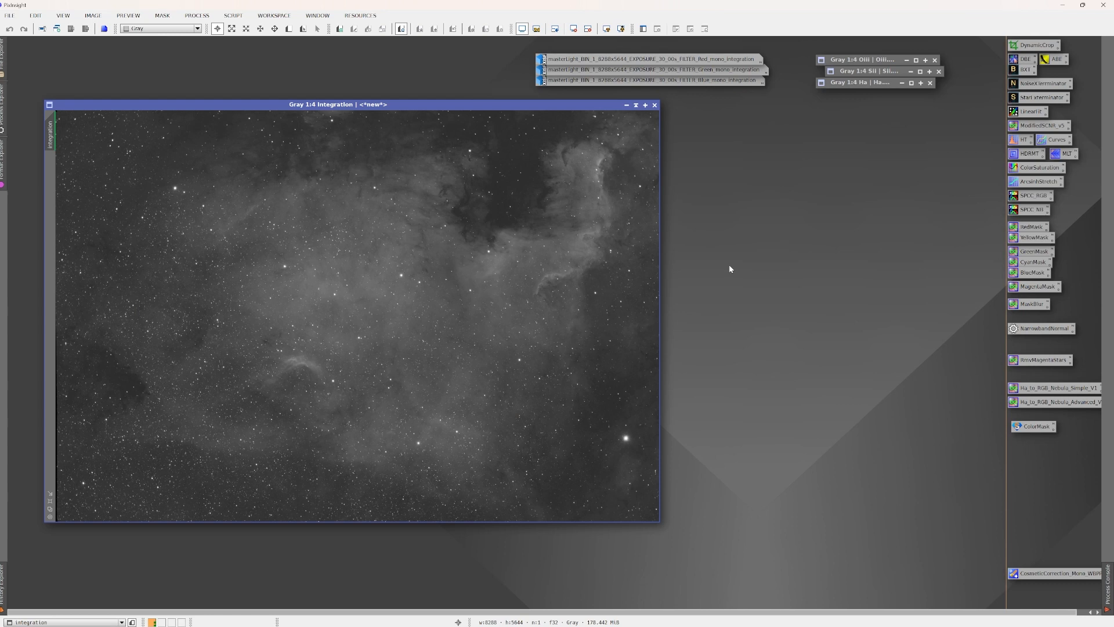
# Step: Change the integration image's identifier to Lum, and minimize it to an icon below the collapsed narrowband windows
pyautogui.doubleClick(50, 138)
pyautogui.write('I')
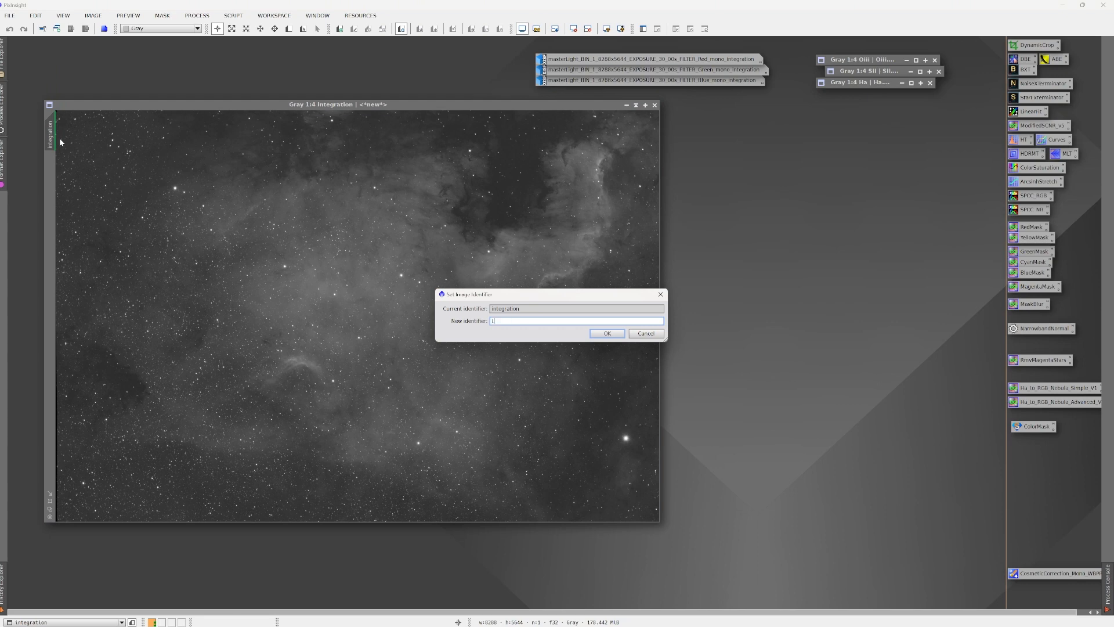
pyautogui.write('um')
pyautogui.press('Return')
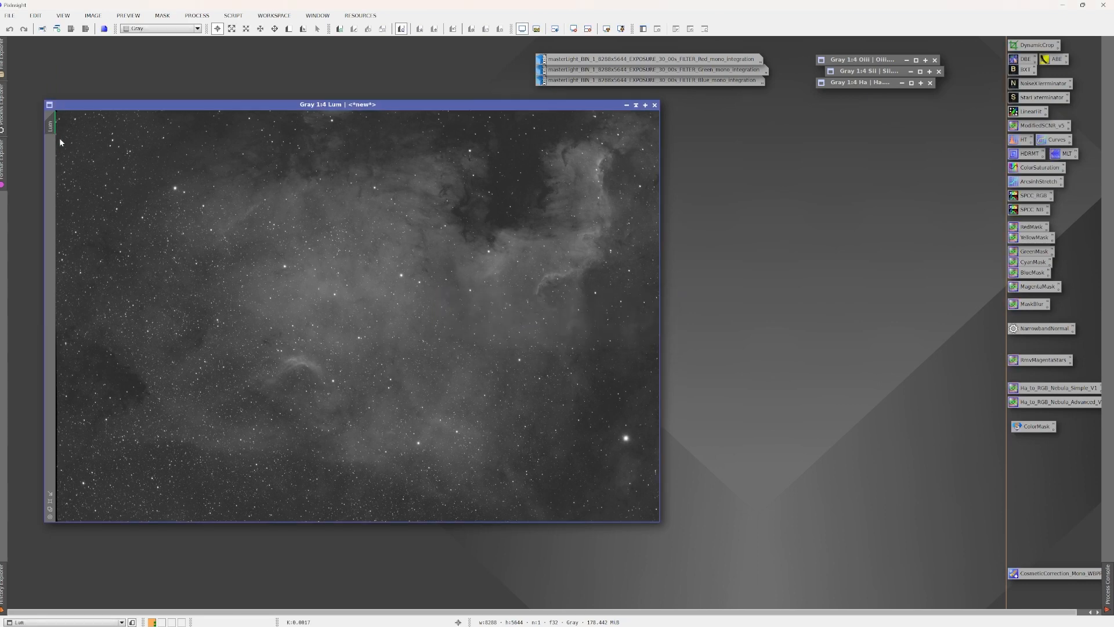
pyautogui.click(626, 105)
pyautogui.moveTo(368, 317); pyautogui.dragTo(836, 120)
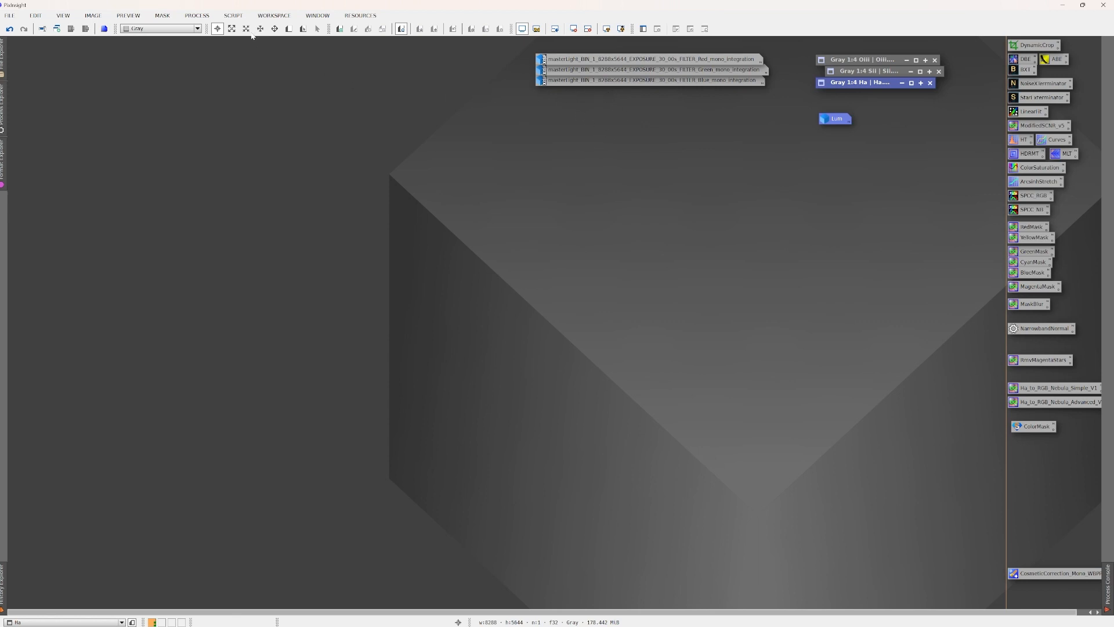
# Step: Examine the statistics of the Blue, Green and Red mono integration images one after another with the Statistics process
pyautogui.click(197, 15)
pyautogui.moveTo(199, 29)
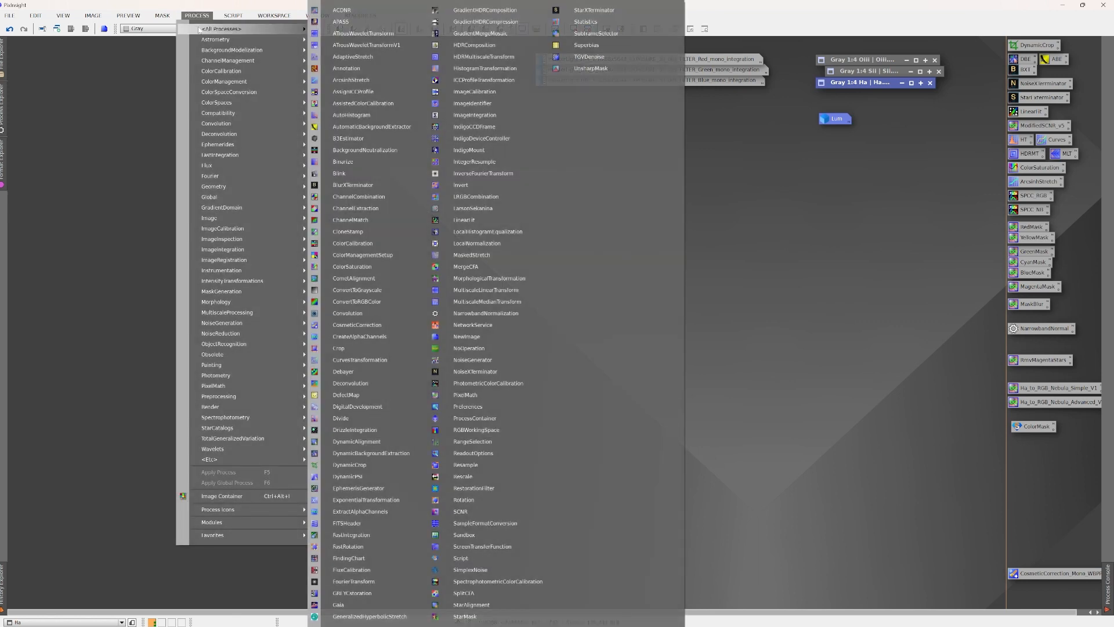
pyautogui.click(578, 22)
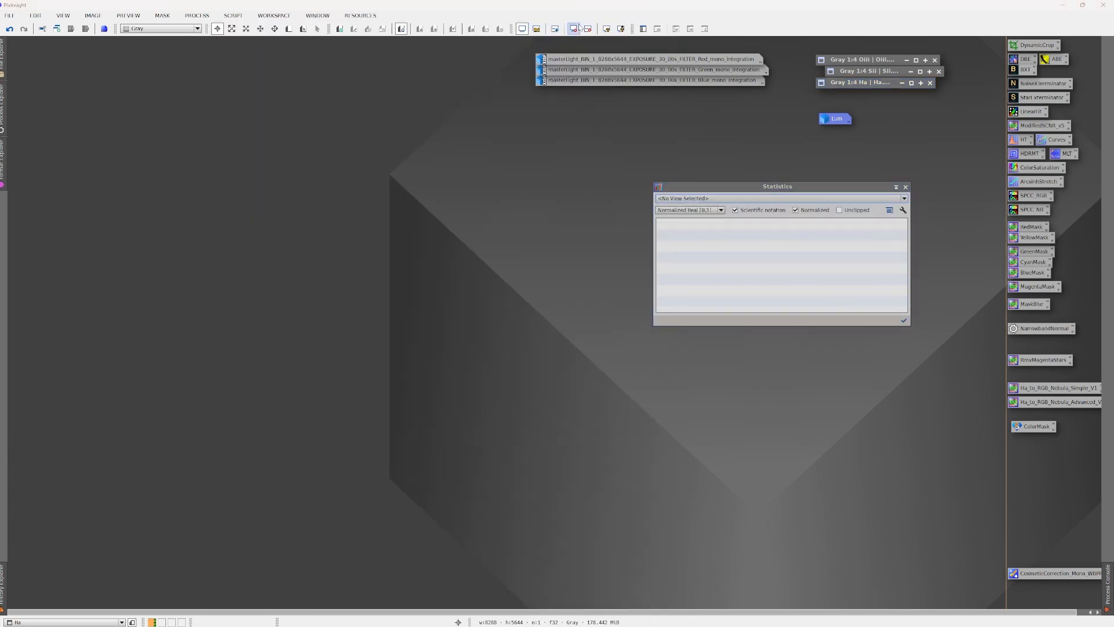
pyautogui.click(904, 198)
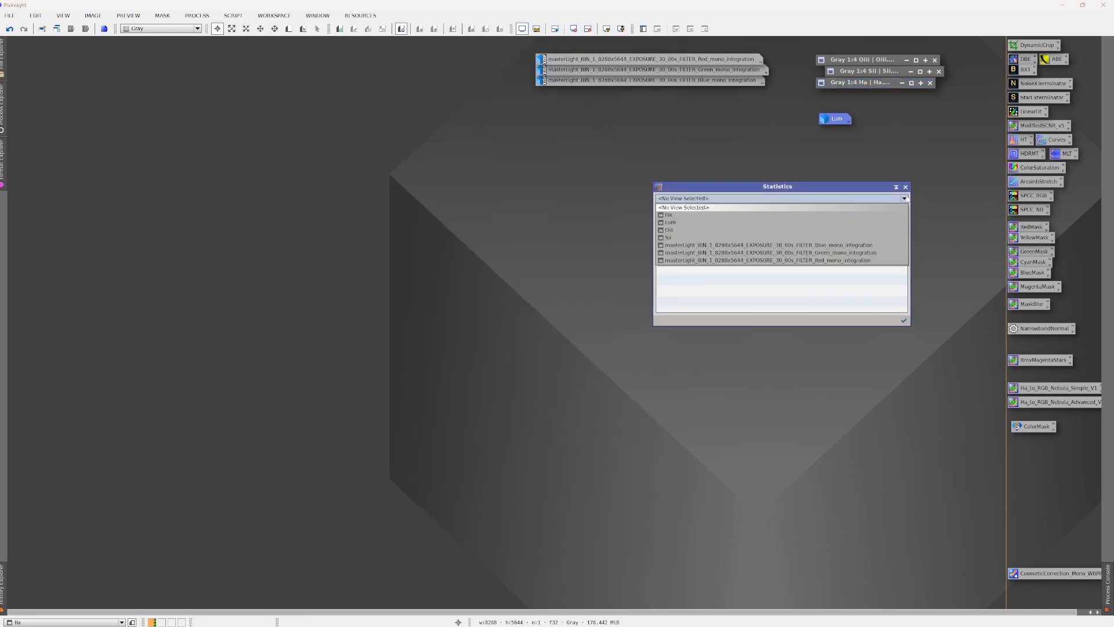
pyautogui.click(830, 245)
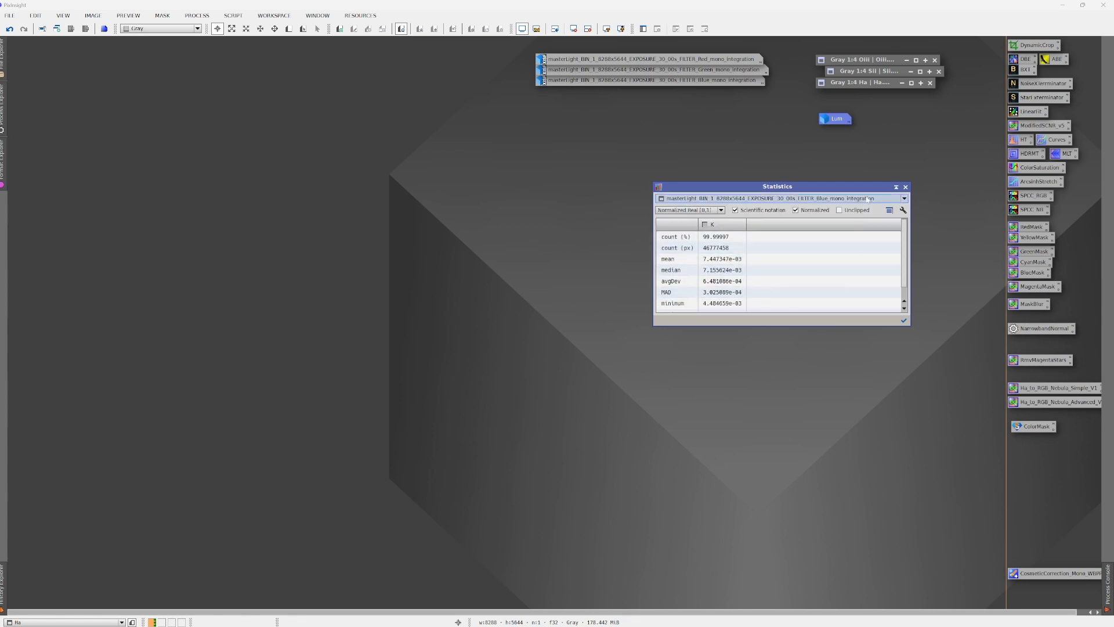
pyautogui.click(895, 202)
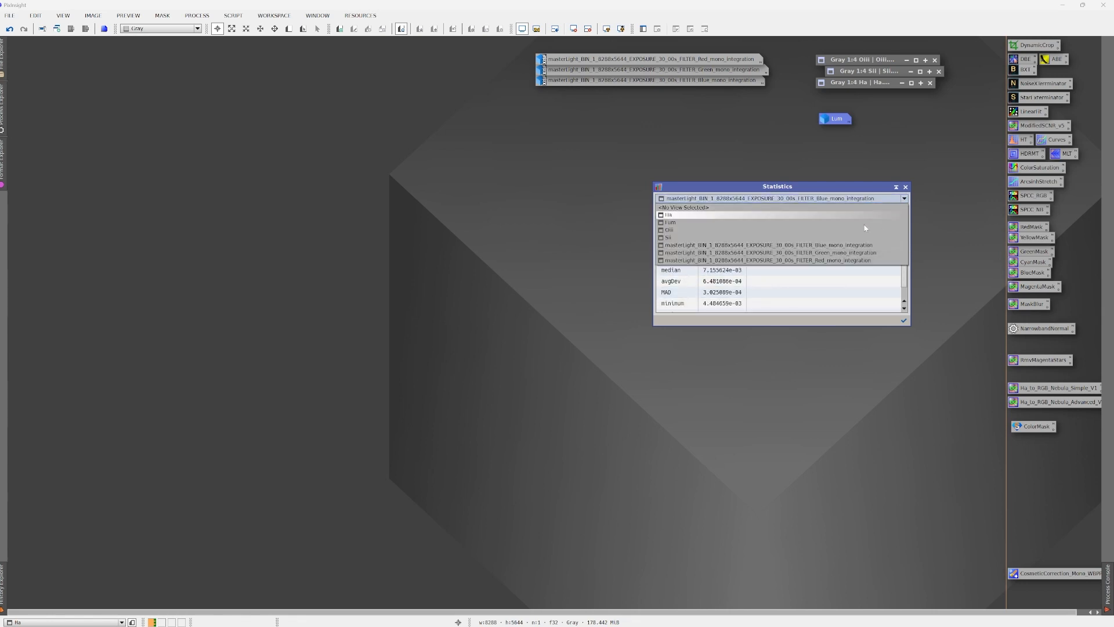
pyautogui.click(830, 252)
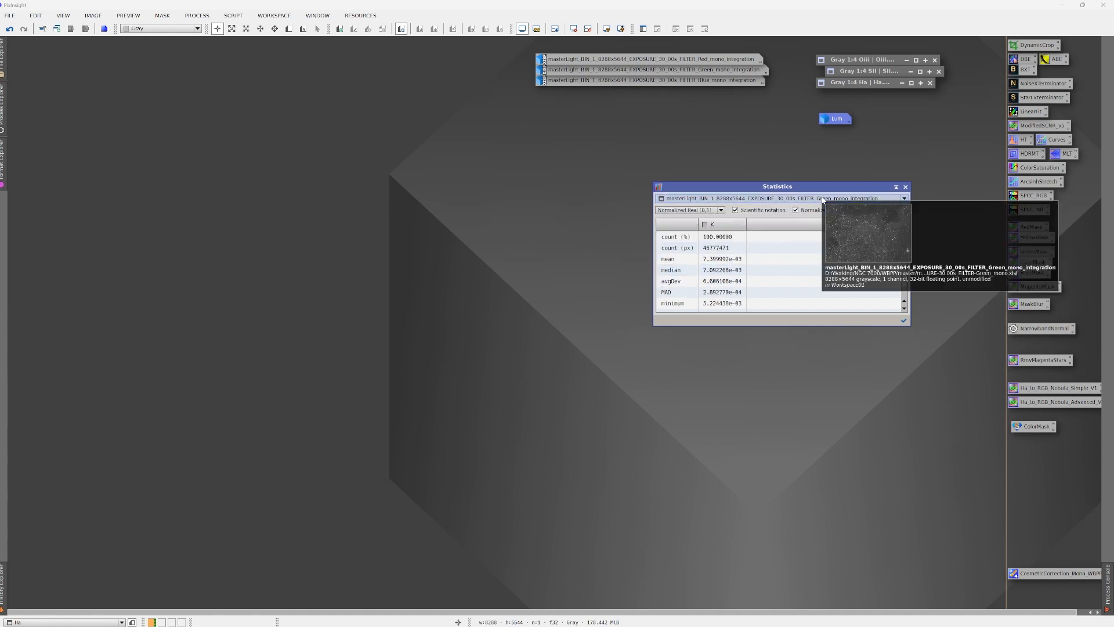
pyautogui.click(807, 199)
pyautogui.click(802, 260)
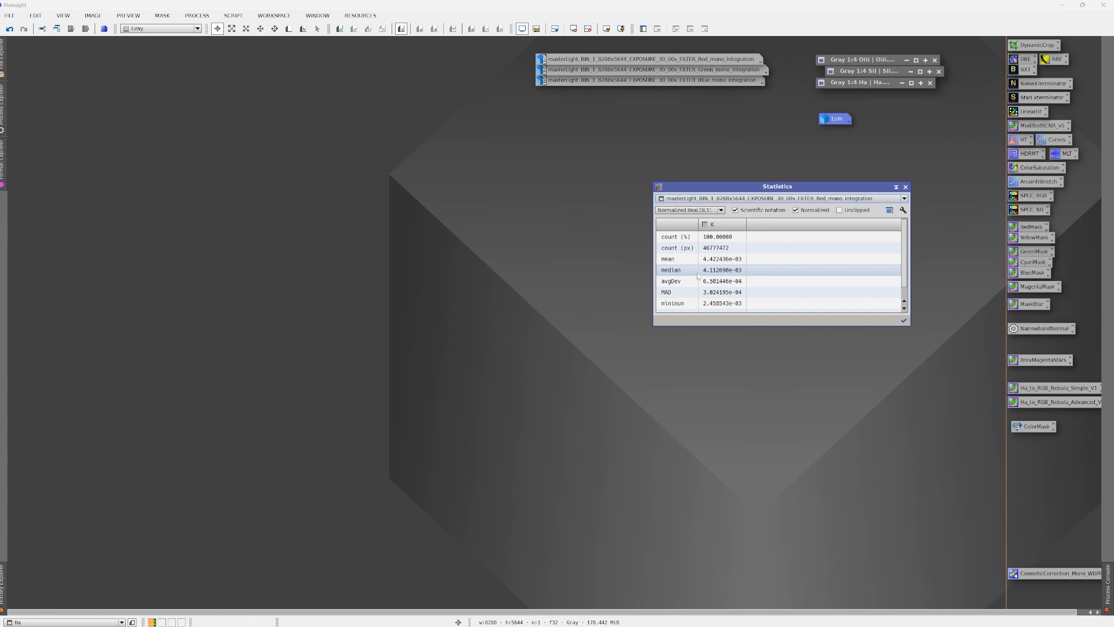
pyautogui.click(905, 187)
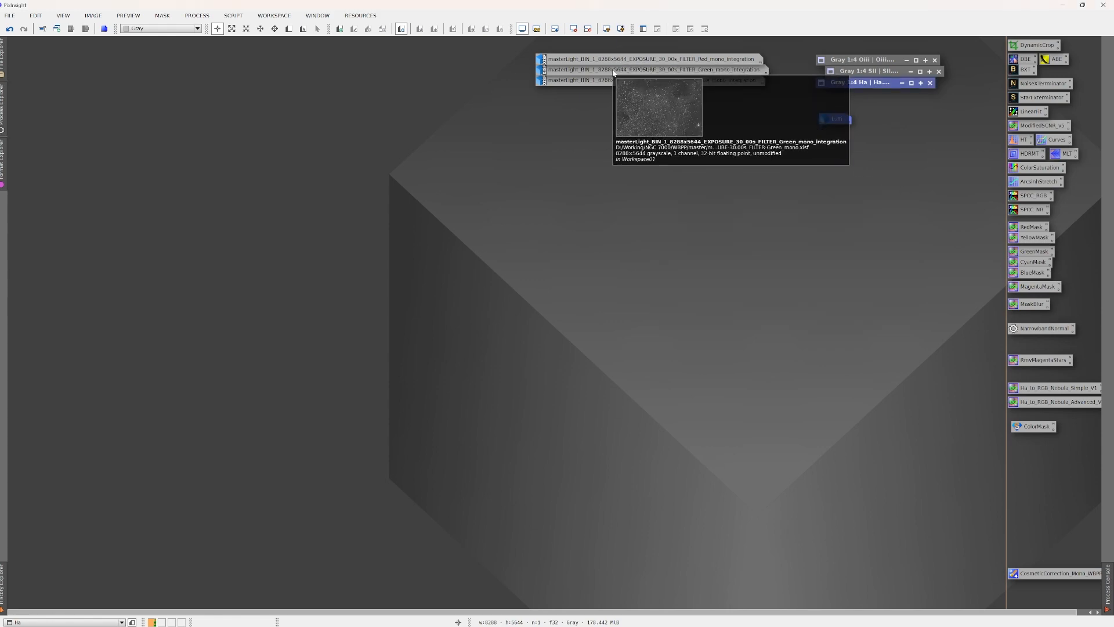
# Step: Restore the Green and Blue master images and open LinearFit with the Red mono integration as the reference image
pyautogui.doubleClick(638, 69)
pyautogui.doubleClick(650, 80)
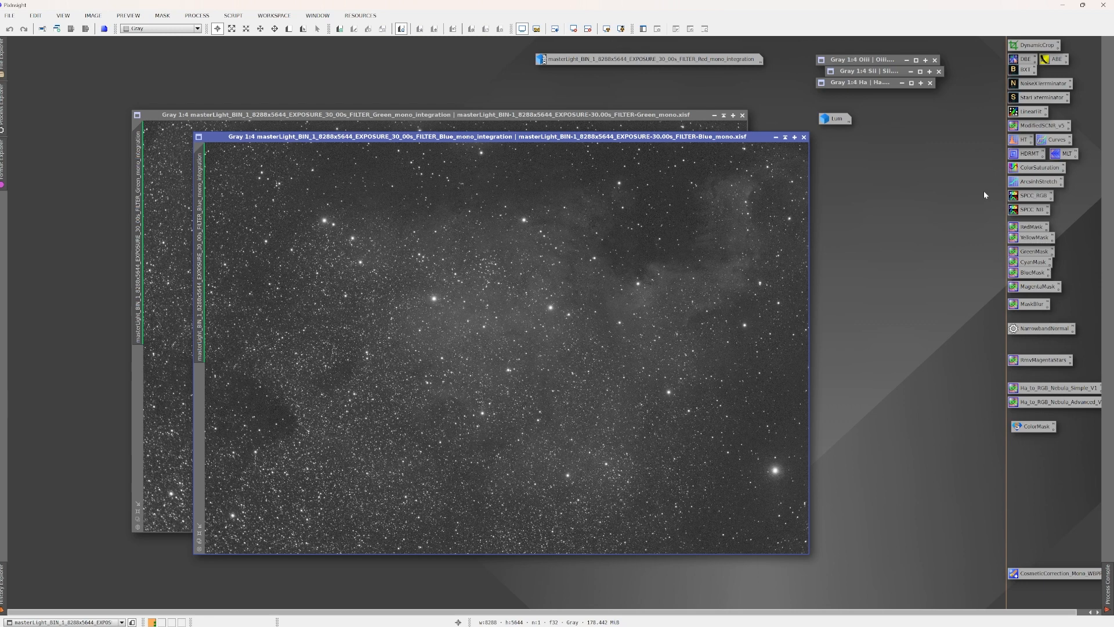
pyautogui.doubleClick(1032, 114)
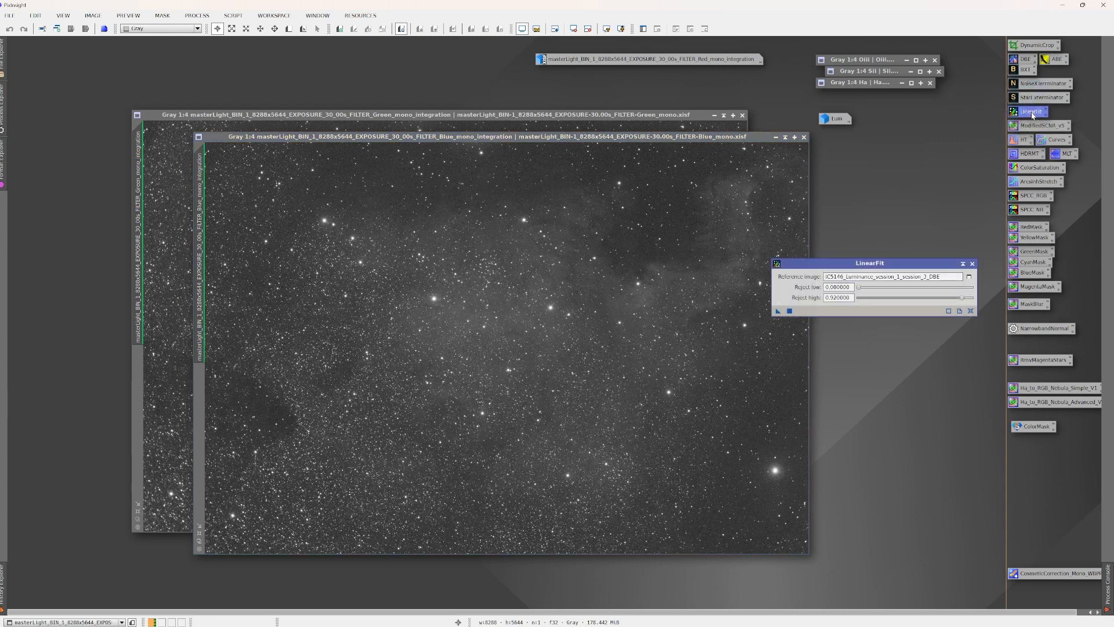
pyautogui.click(968, 276)
pyautogui.click(665, 305)
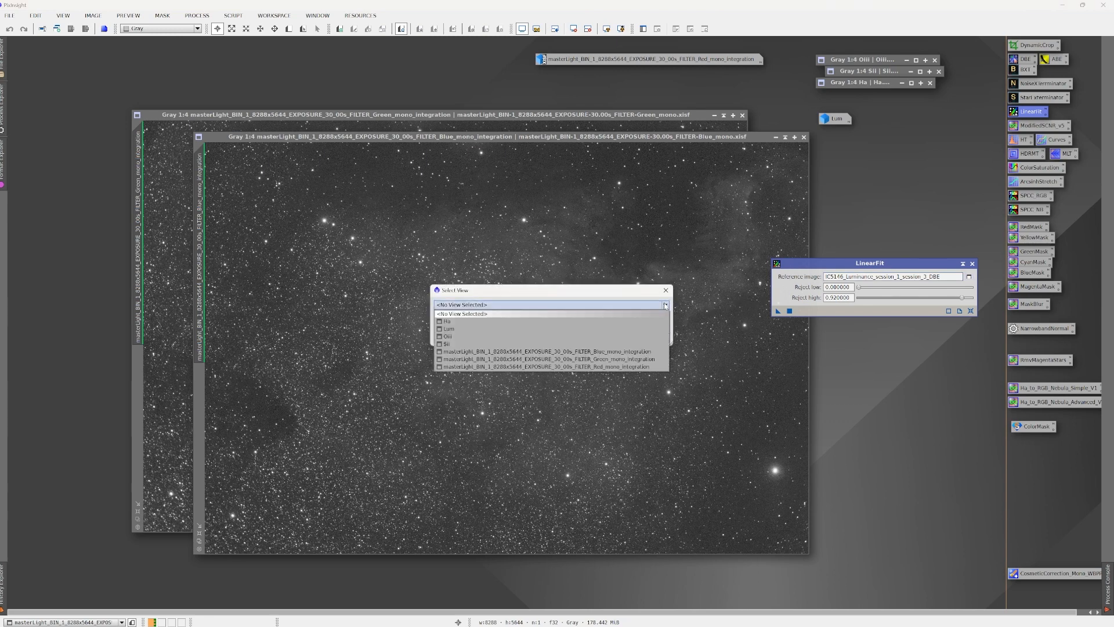
pyautogui.click(622, 367)
pyautogui.click(614, 334)
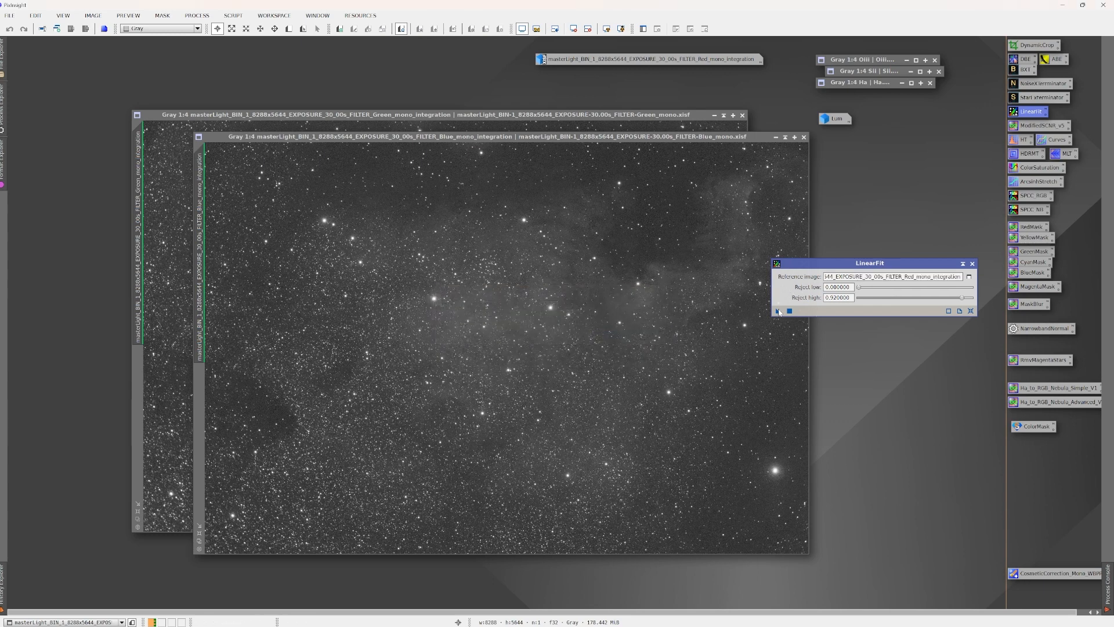
# Step: Apply LinearFit to the Blue and Green masters, and renew the auto-stretched display of both images
pyautogui.moveTo(779, 312); pyautogui.dragTo(563, 327)
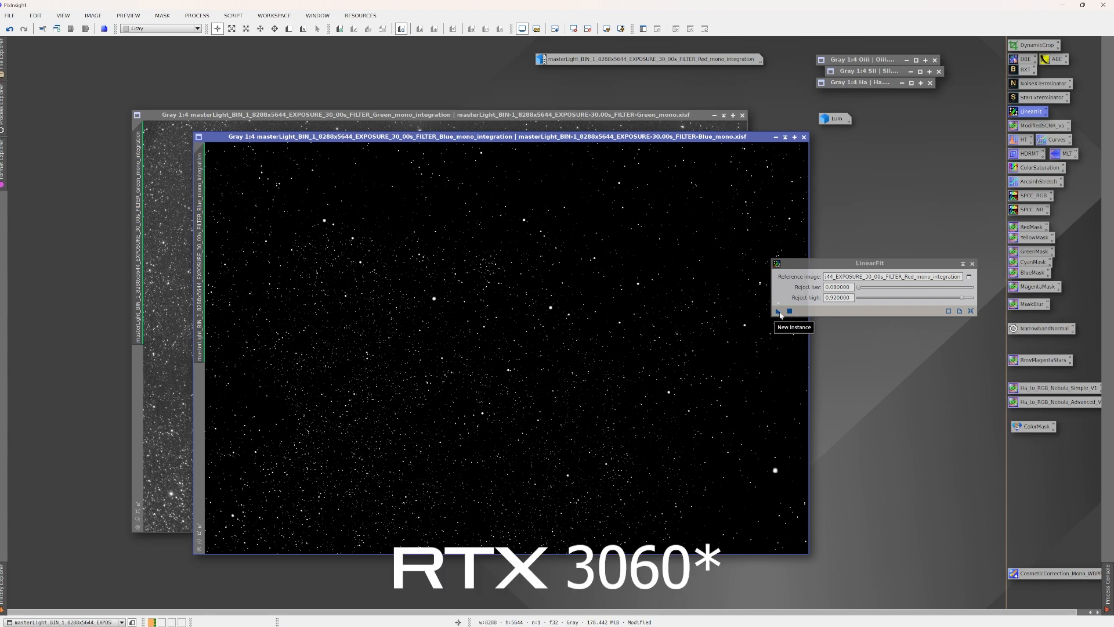
pyautogui.moveTo(778, 312); pyautogui.dragTo(169, 352)
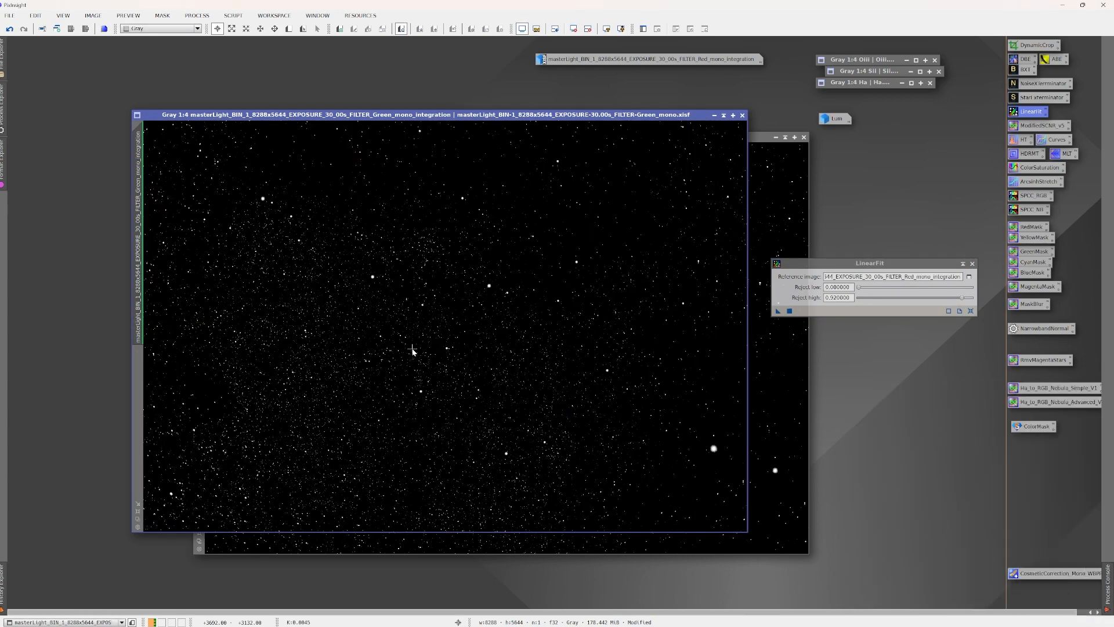
pyautogui.click(606, 29)
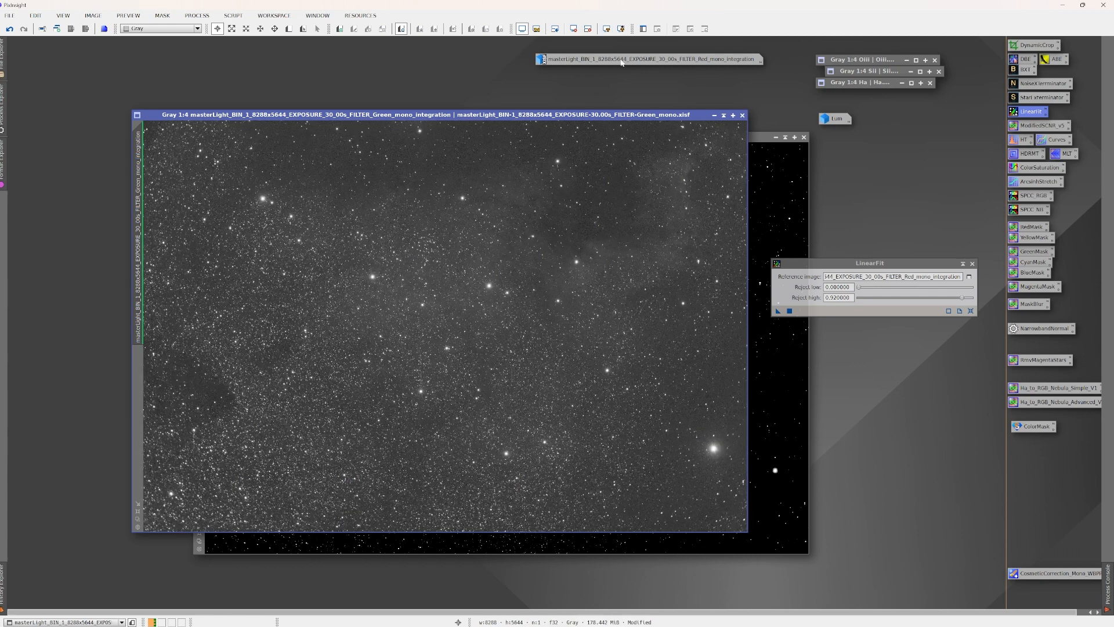
pyautogui.click(761, 139)
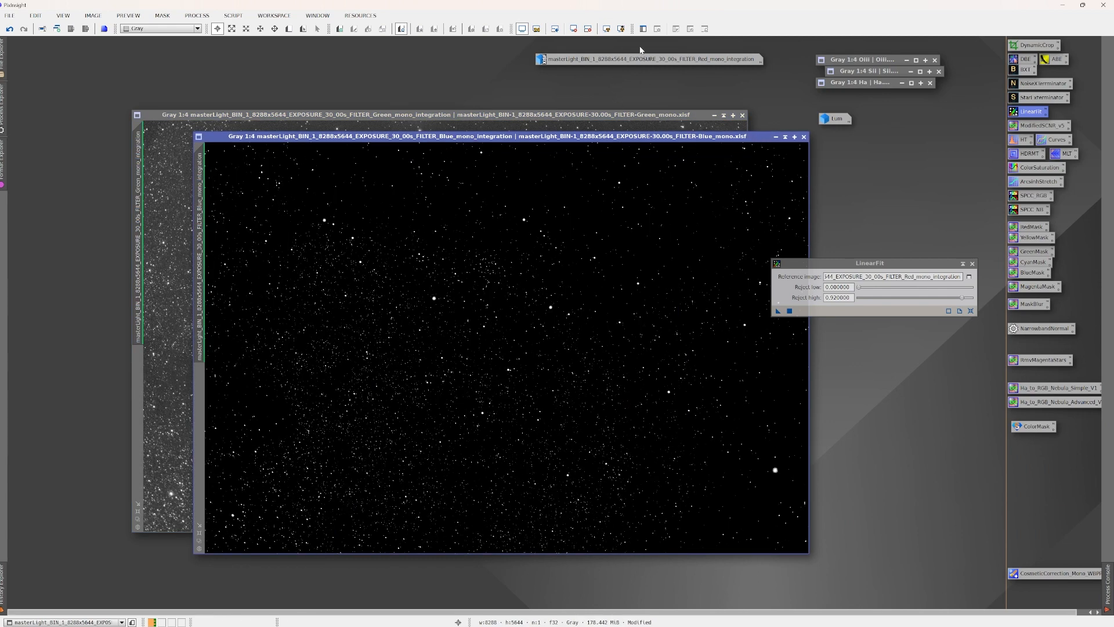
pyautogui.click(606, 29)
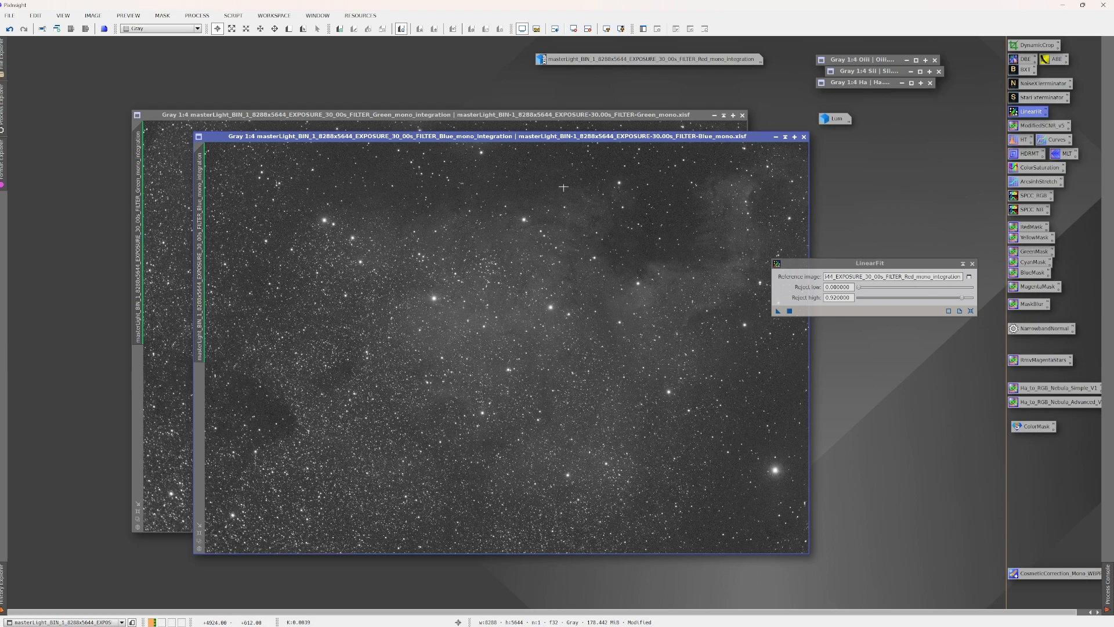
pyautogui.moveTo(534, 138); pyautogui.dragTo(447, 154)
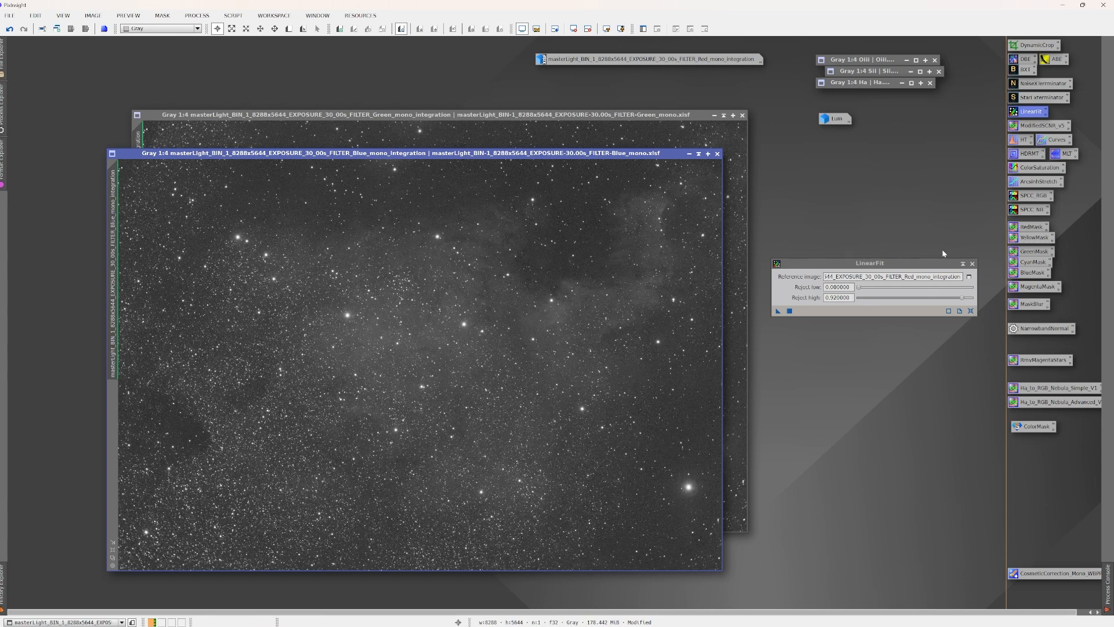
pyautogui.click(972, 264)
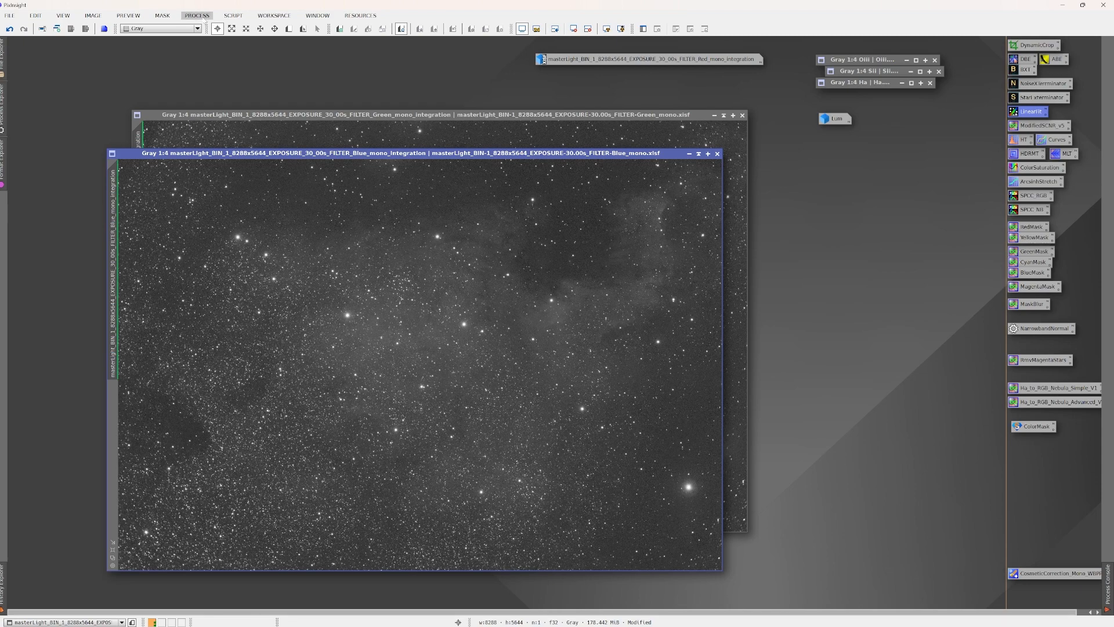
# Step: Open ChannelCombination in RGB mode and assign the Red mono integration as the R channel's source image
pyautogui.click(202, 16)
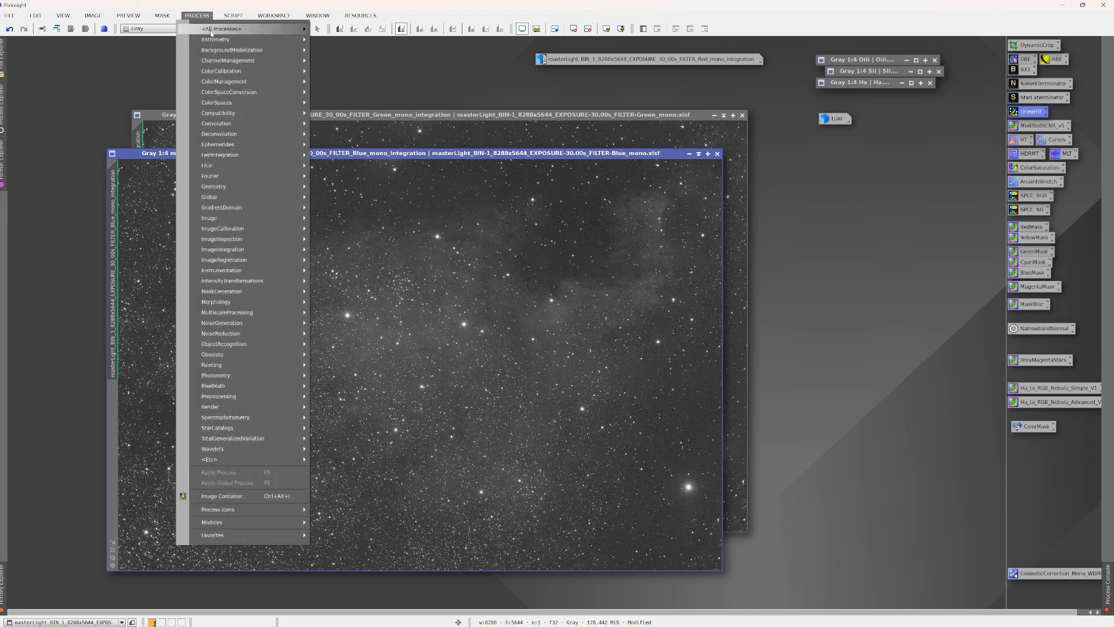
pyautogui.moveTo(213, 35)
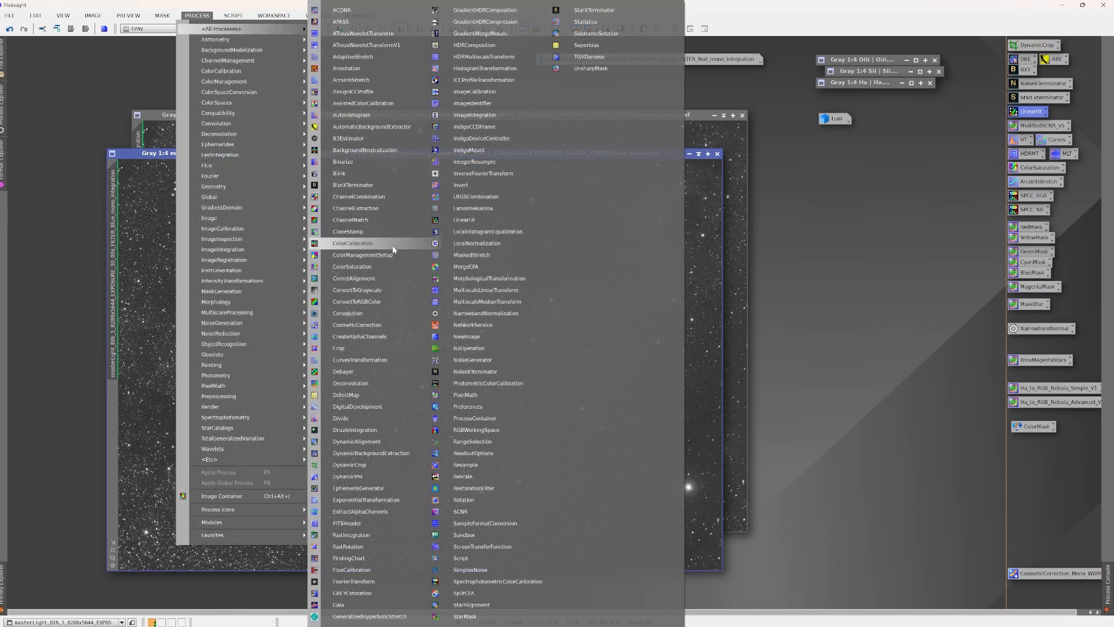
pyautogui.click(387, 196)
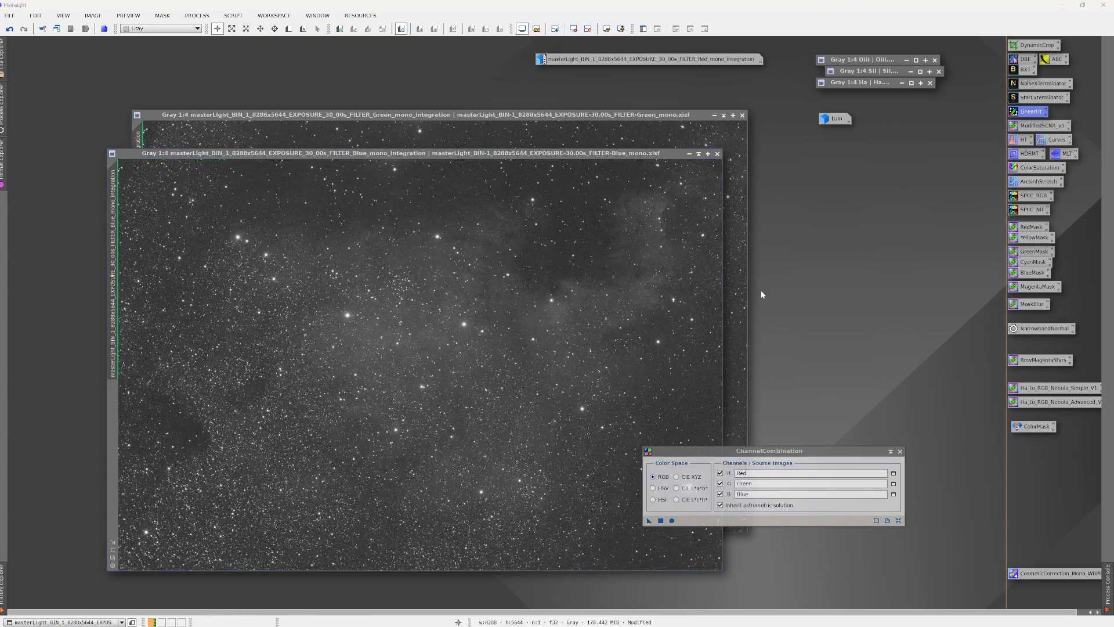
pyautogui.moveTo(802, 451); pyautogui.dragTo(775, 279)
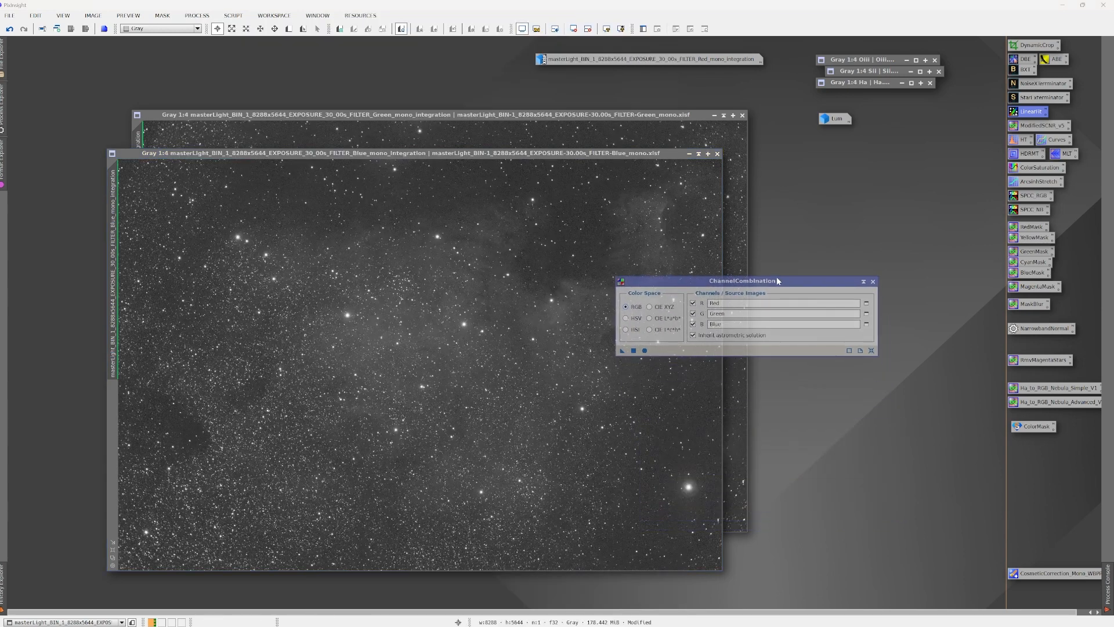
pyautogui.click(867, 301)
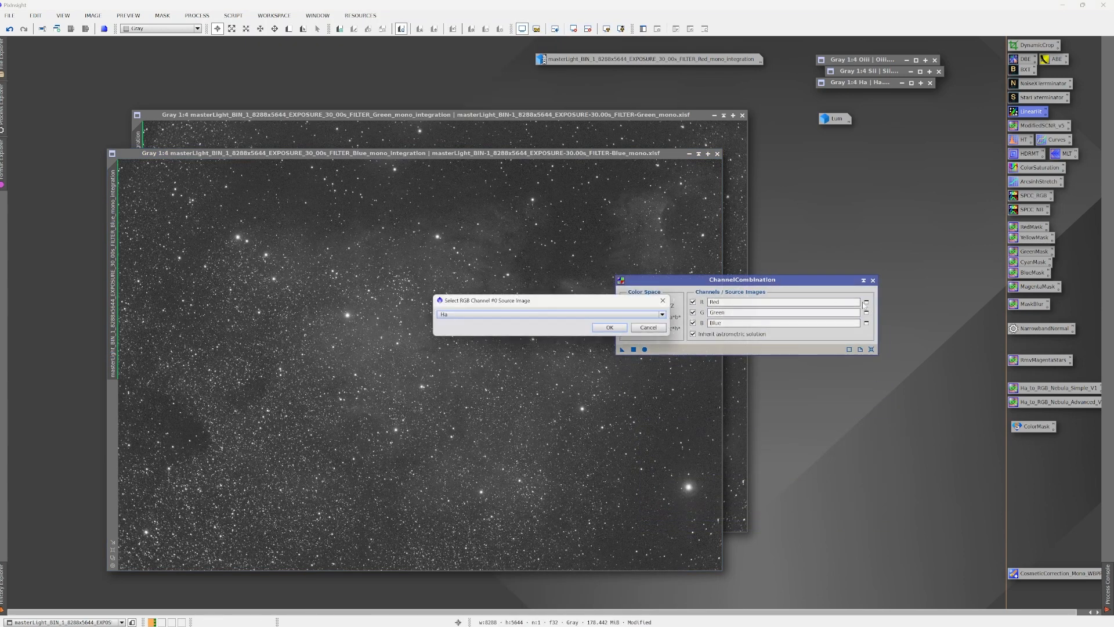
pyautogui.click(661, 314)
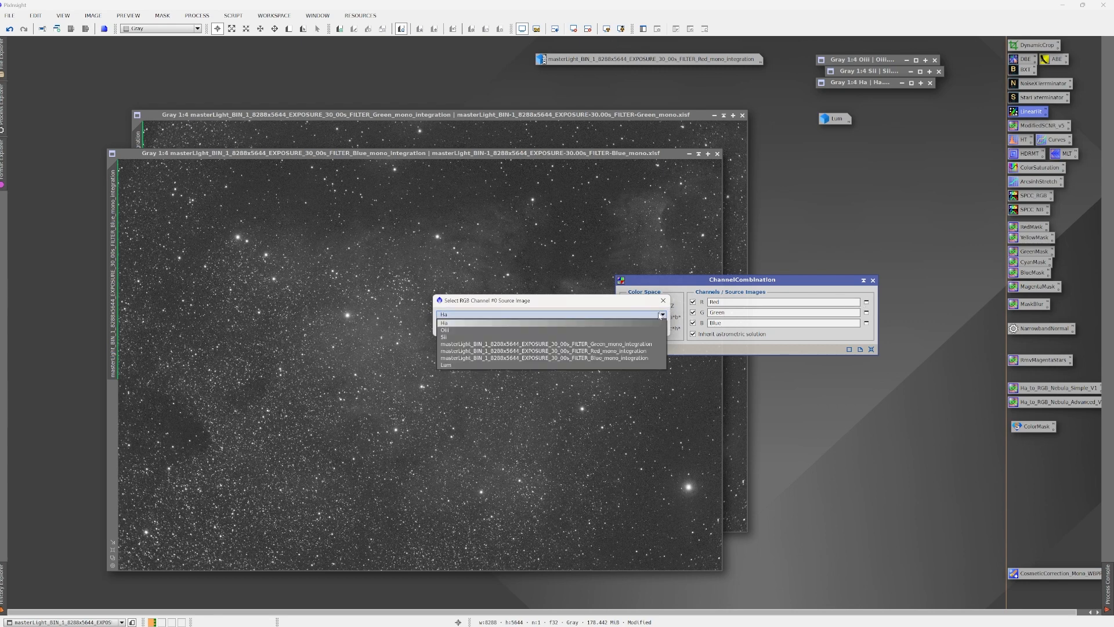
pyautogui.click(622, 352)
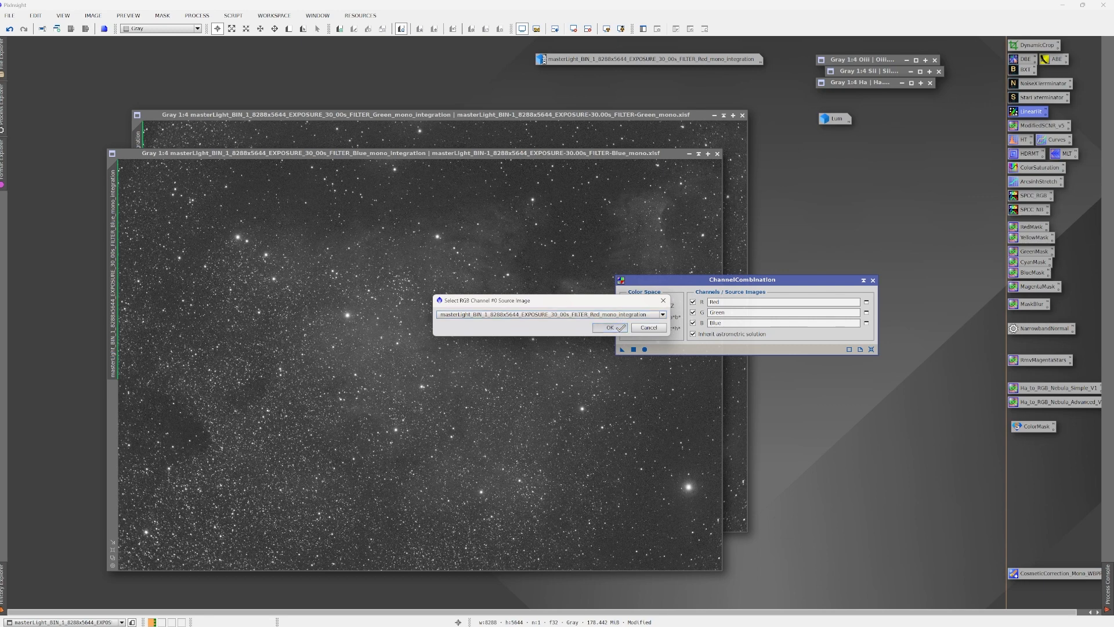
pyautogui.click(620, 328)
# Step: Assign the Green mono integration to the G channel and the Blue mono integration to the B channel
pyautogui.click(867, 312)
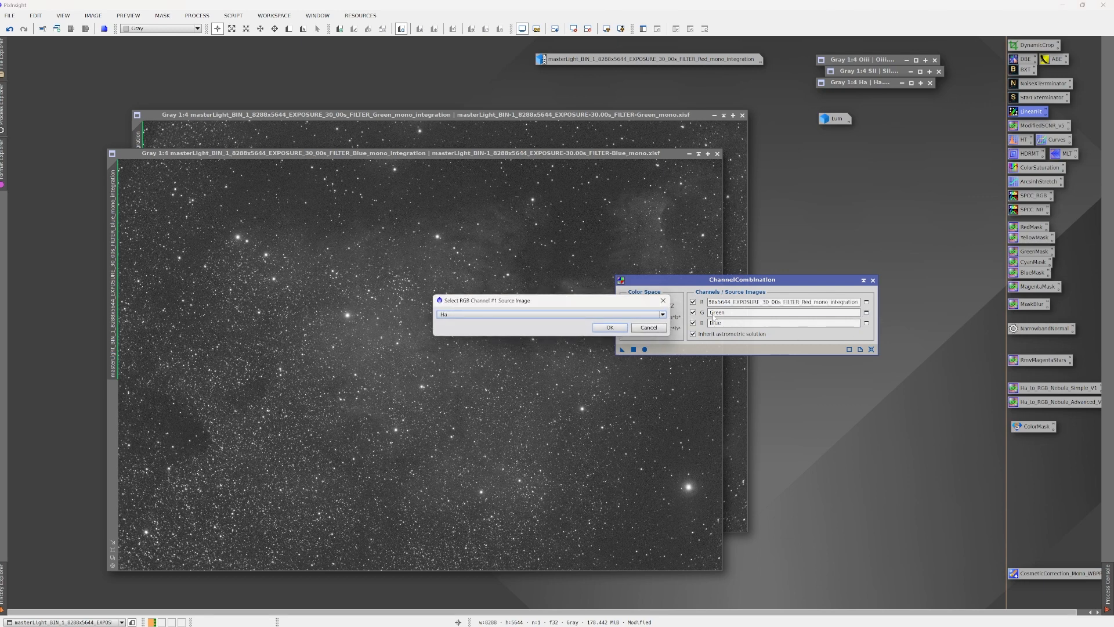
pyautogui.click(662, 314)
pyautogui.click(634, 348)
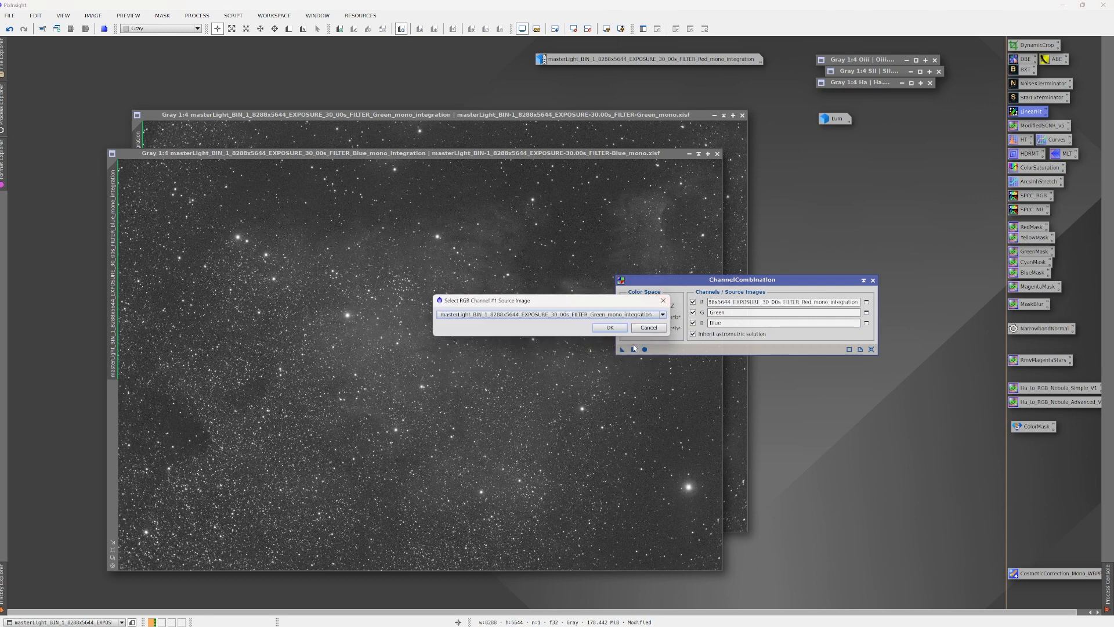
pyautogui.click(610, 327)
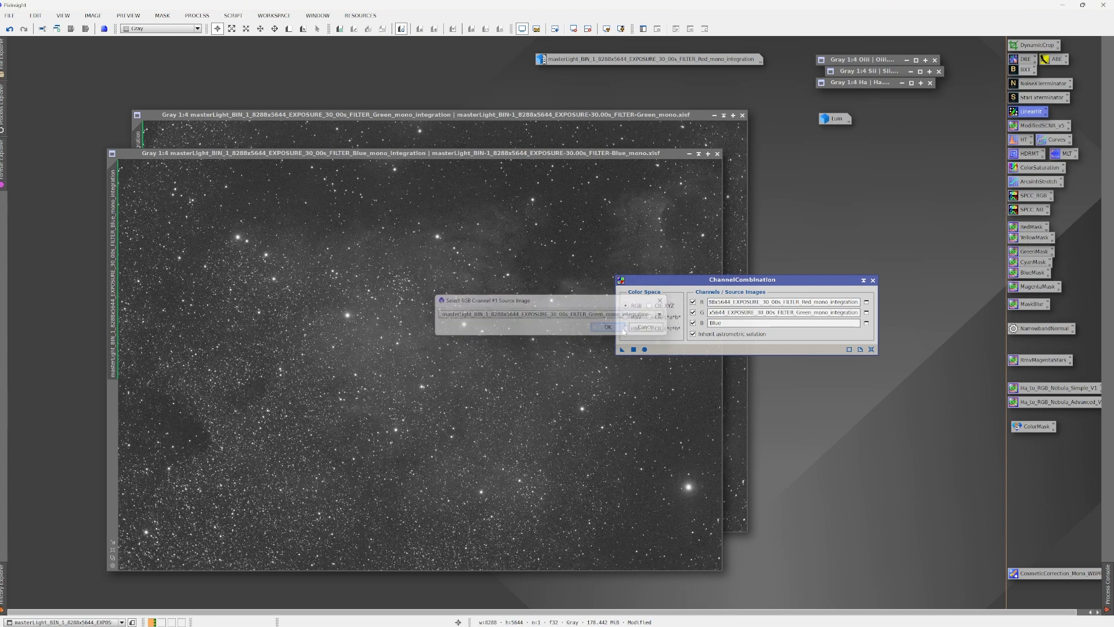
pyautogui.click(866, 323)
pyautogui.click(662, 314)
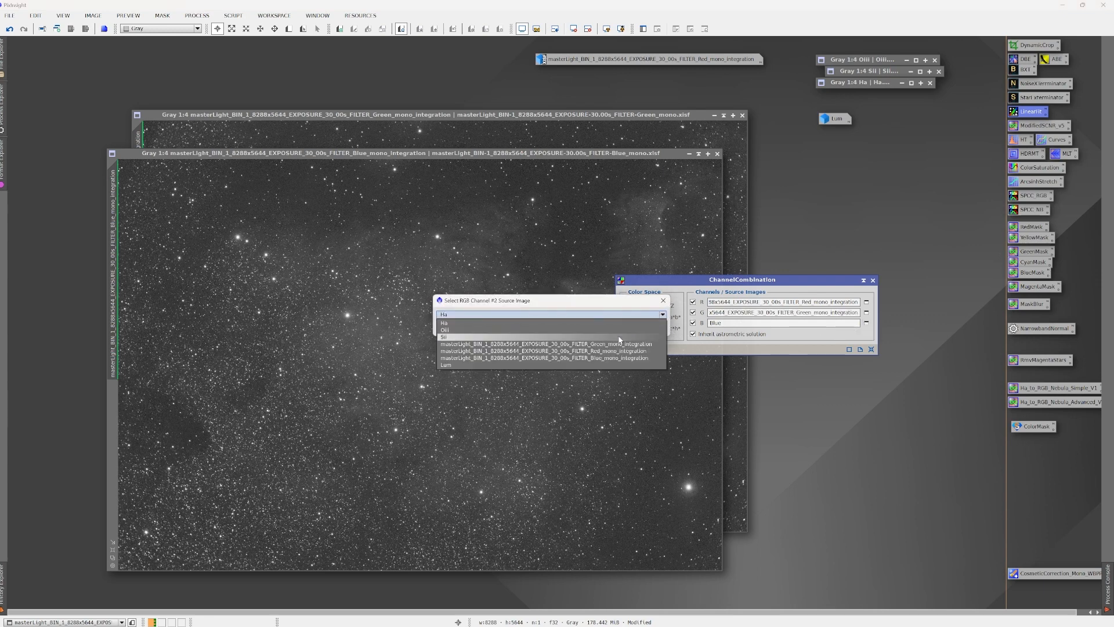
pyautogui.click(600, 357)
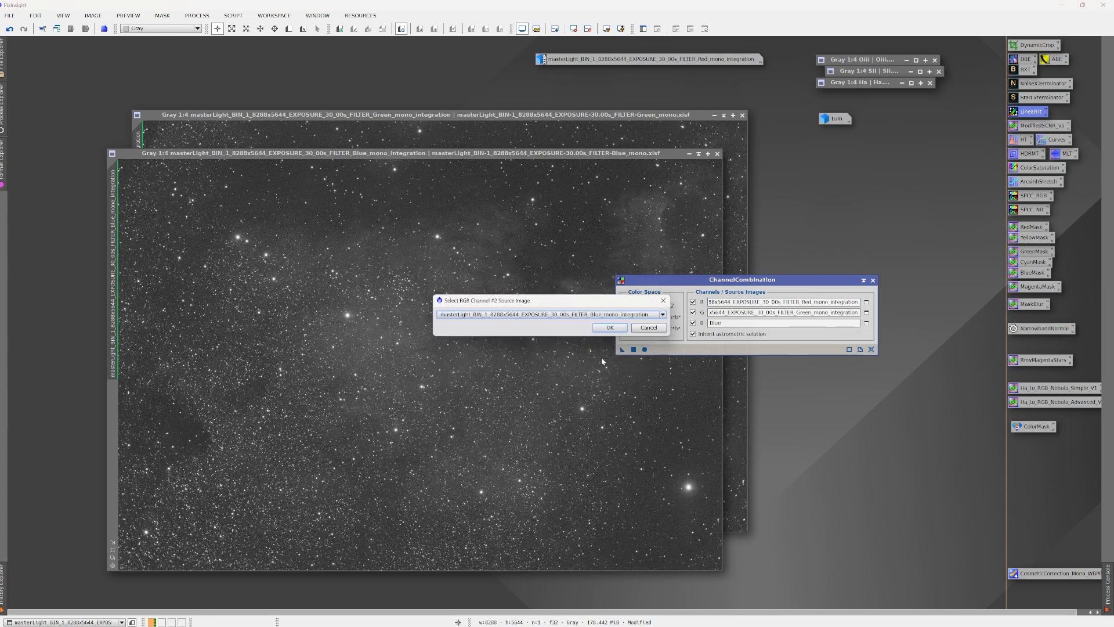
pyautogui.click(610, 327)
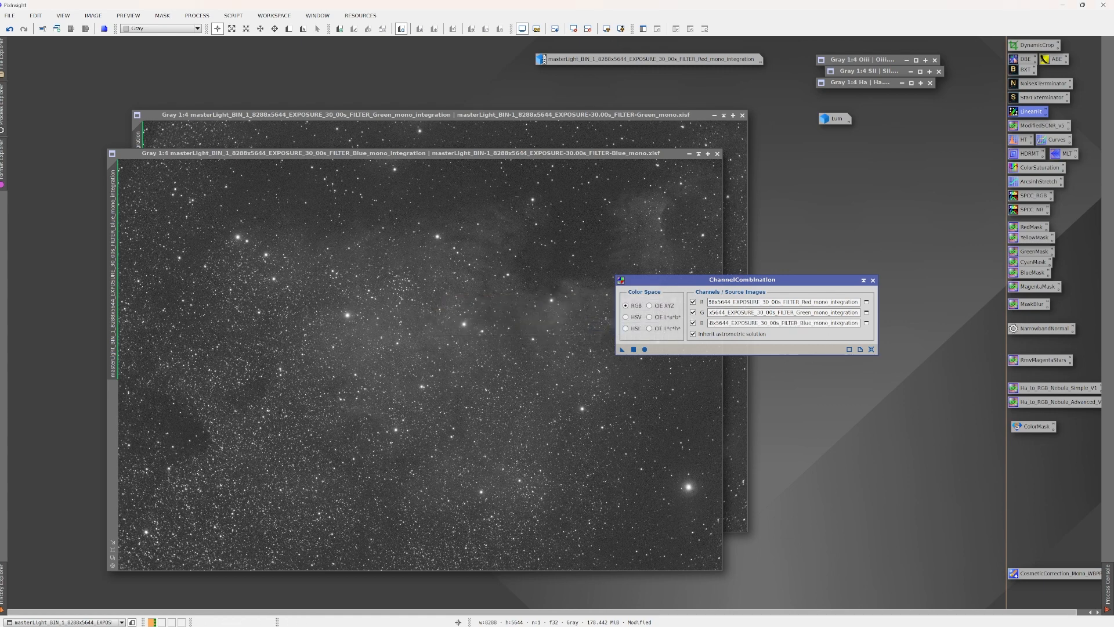
# Step: Combine the channels into a new RGB image, and place it over the mono images with an auto-stretched display
pyautogui.click(644, 349)
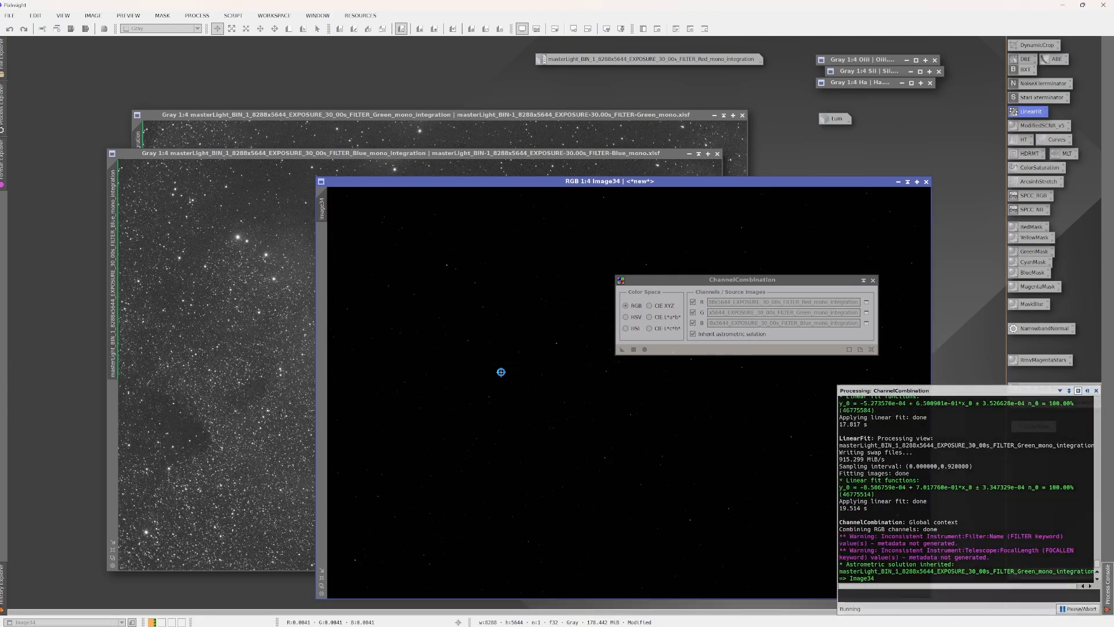
pyautogui.click(873, 280)
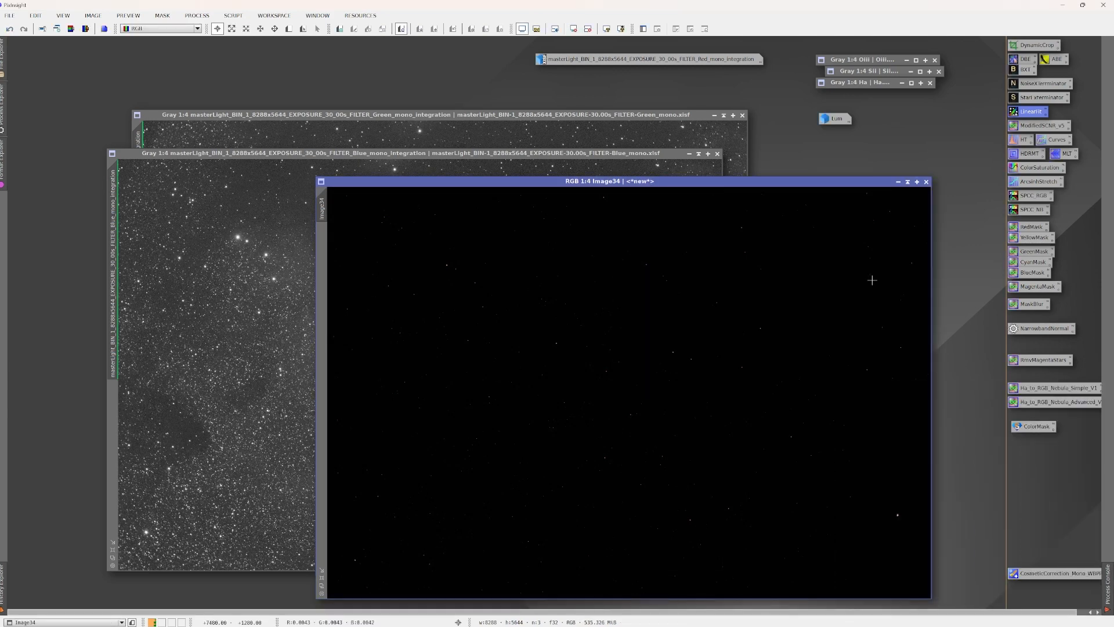
pyautogui.moveTo(652, 183); pyautogui.dragTo(492, 109)
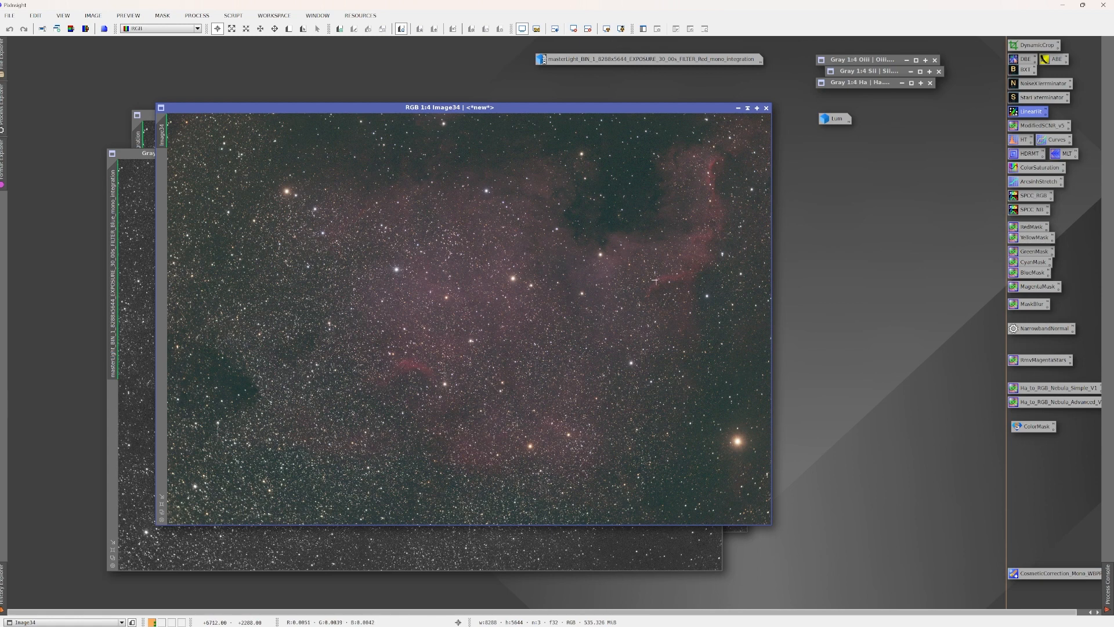
# Step: Rename the new RGB image as Stars, and minimize it to an icon below the Lum icon
pyautogui.doubleClick(165, 141)
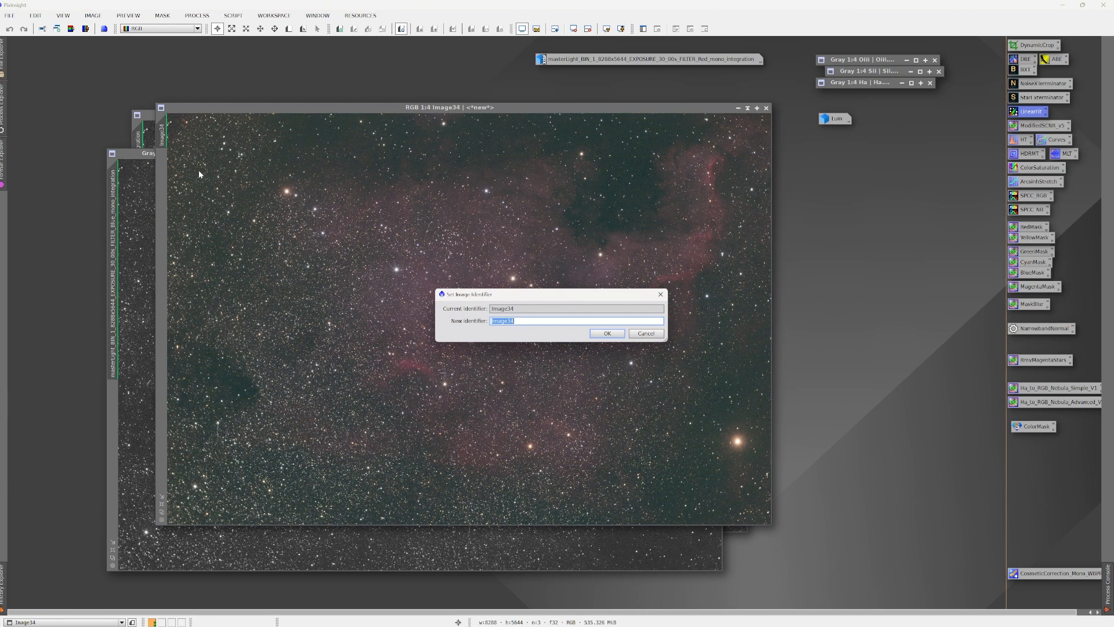
pyautogui.write('Stars')
pyautogui.press('Return')
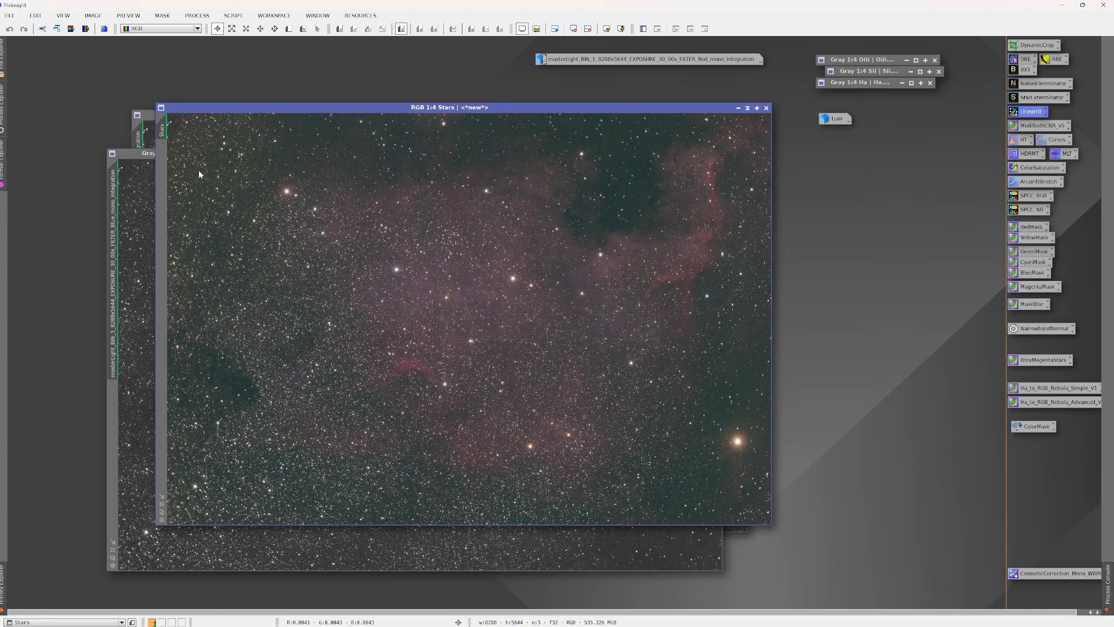
pyautogui.click(747, 109)
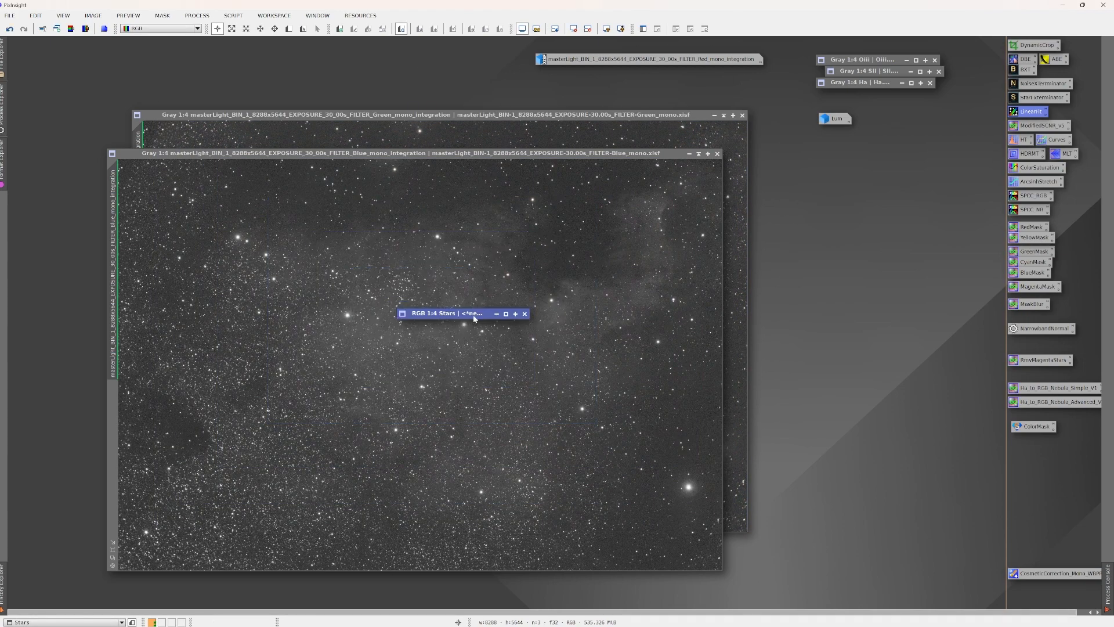
pyautogui.click(497, 315)
pyautogui.moveTo(482, 319); pyautogui.dragTo(834, 152)
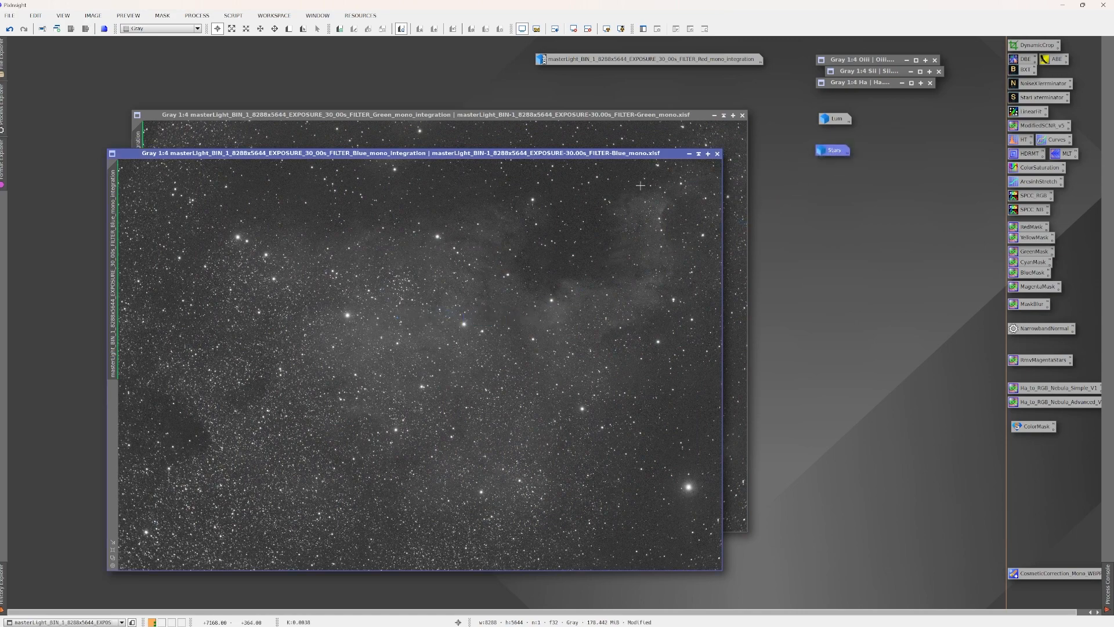
# Step: Minimize the Green and Blue mono integration images to icons below the Red one
pyautogui.click(698, 153)
pyautogui.click(723, 115)
pyautogui.click(492, 322)
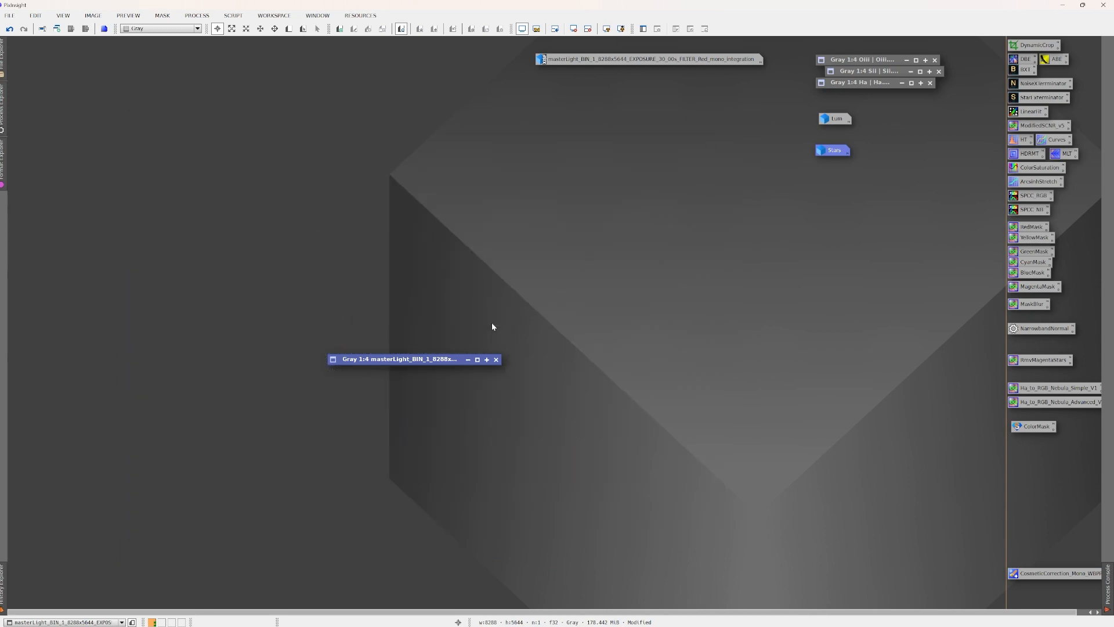
pyautogui.click(470, 360)
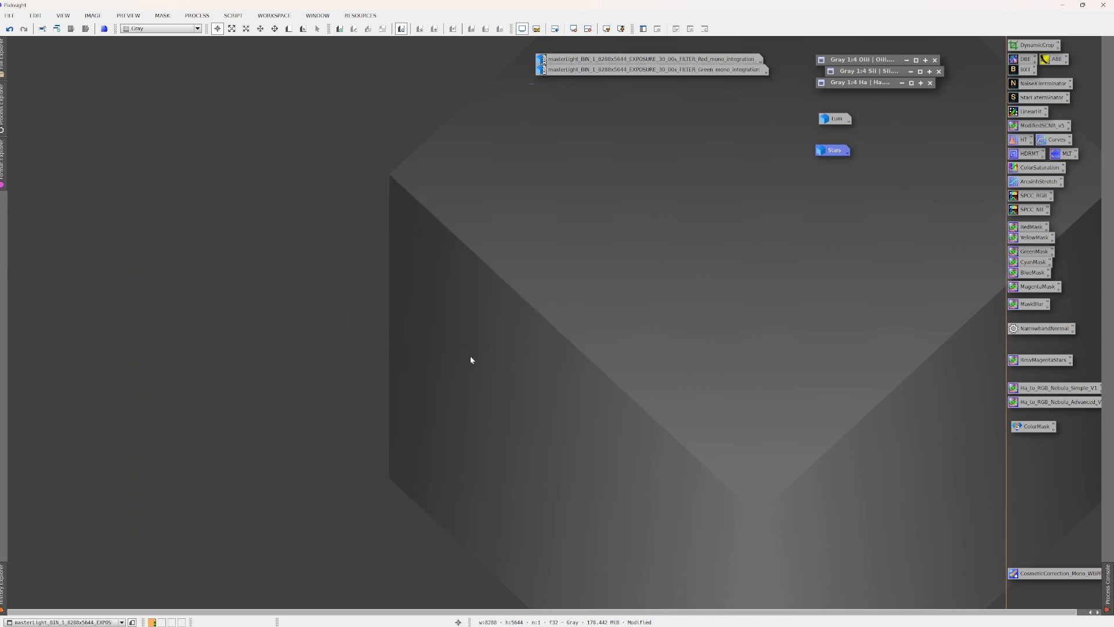
# Step: Reopen the Stars, Lum, Oiii, Sii and Ha images in the workspace
pyautogui.moveTo(499, 111); pyautogui.dragTo(398, 106)
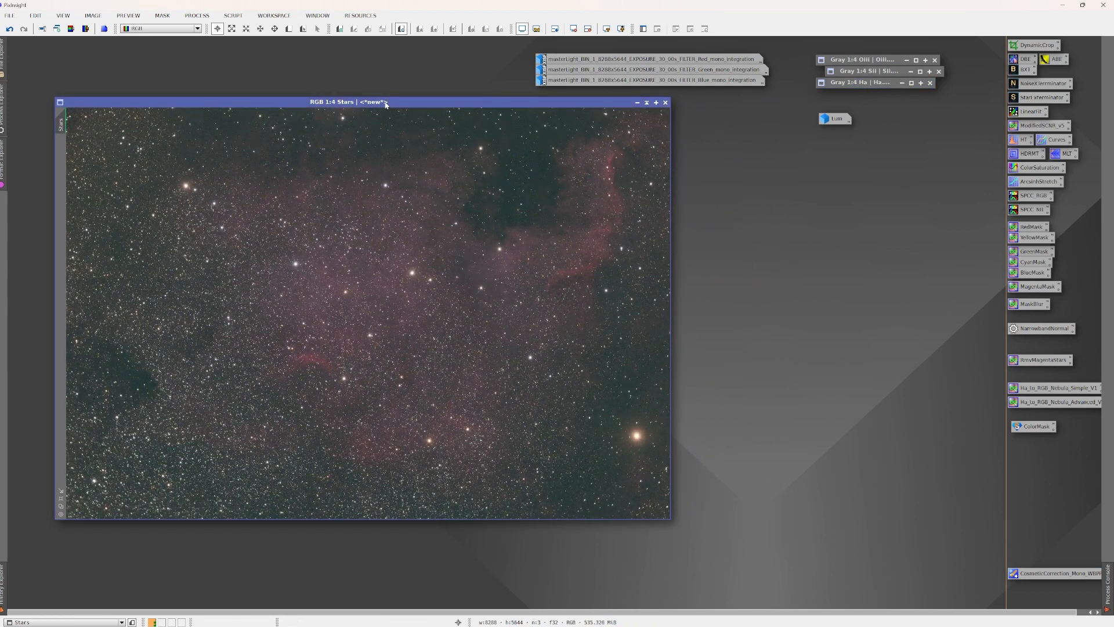
pyautogui.doubleClick(835, 119)
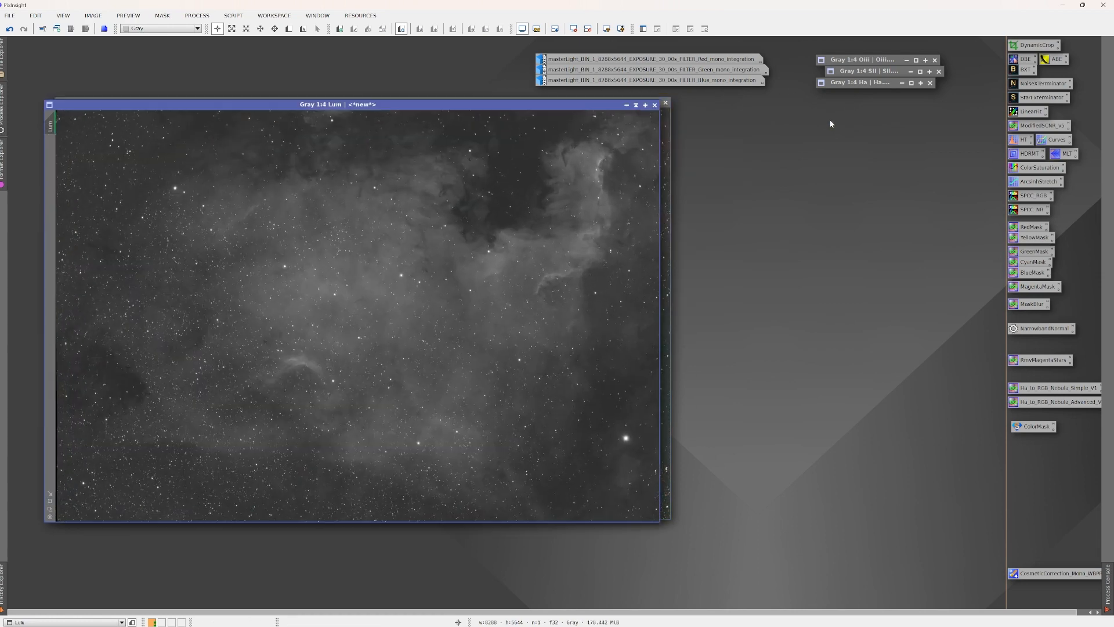
pyautogui.doubleClick(881, 59)
pyautogui.doubleClick(891, 72)
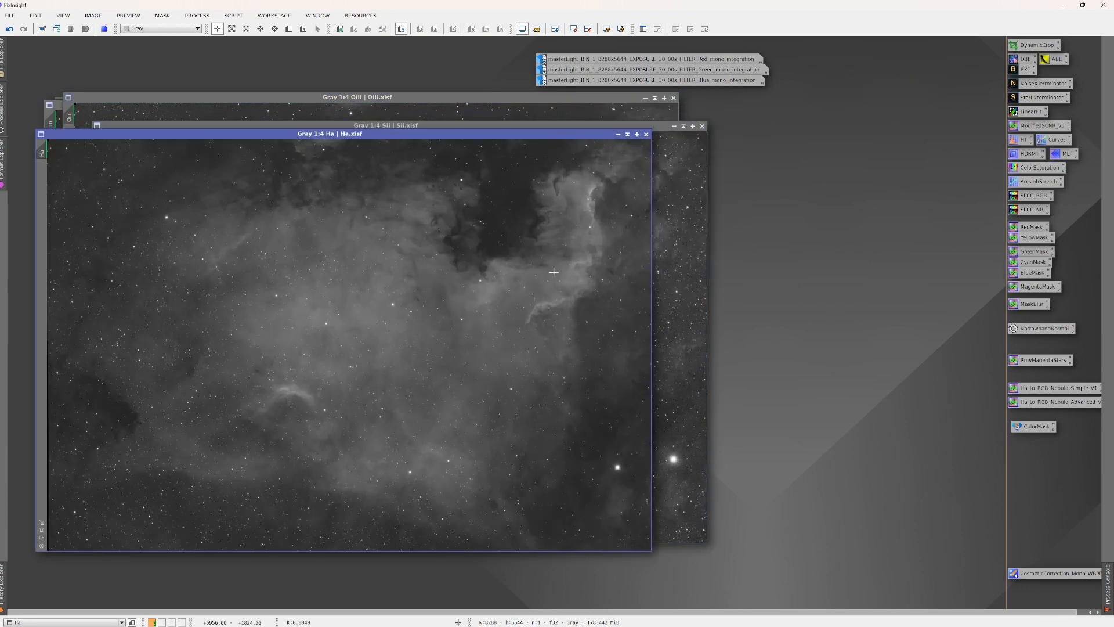
# Step: Define a DynamicCrop frame of about 8090 × 5482 px on the Ha image, trimming its uneven edges
pyautogui.hotkey('ctrl', 'a')
pyautogui.scroll(1, 281, 328)
pyautogui.scroll(-1, 273, 348)
pyautogui.scroll(1, 265, 367)
pyautogui.scroll(-4, 265, 367)
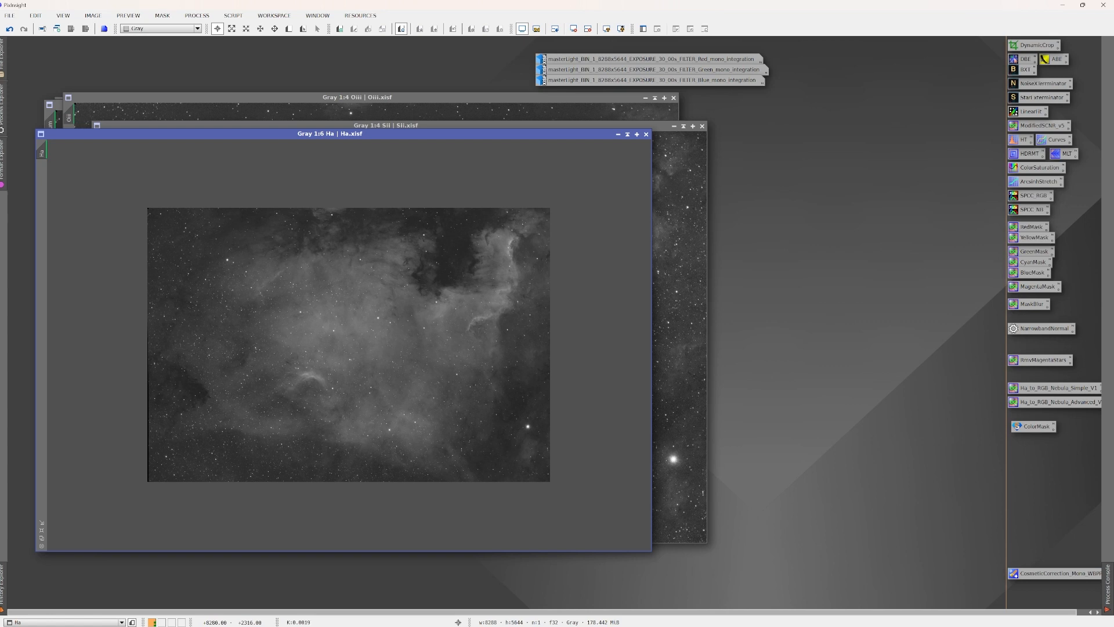
pyautogui.doubleClick(1030, 46)
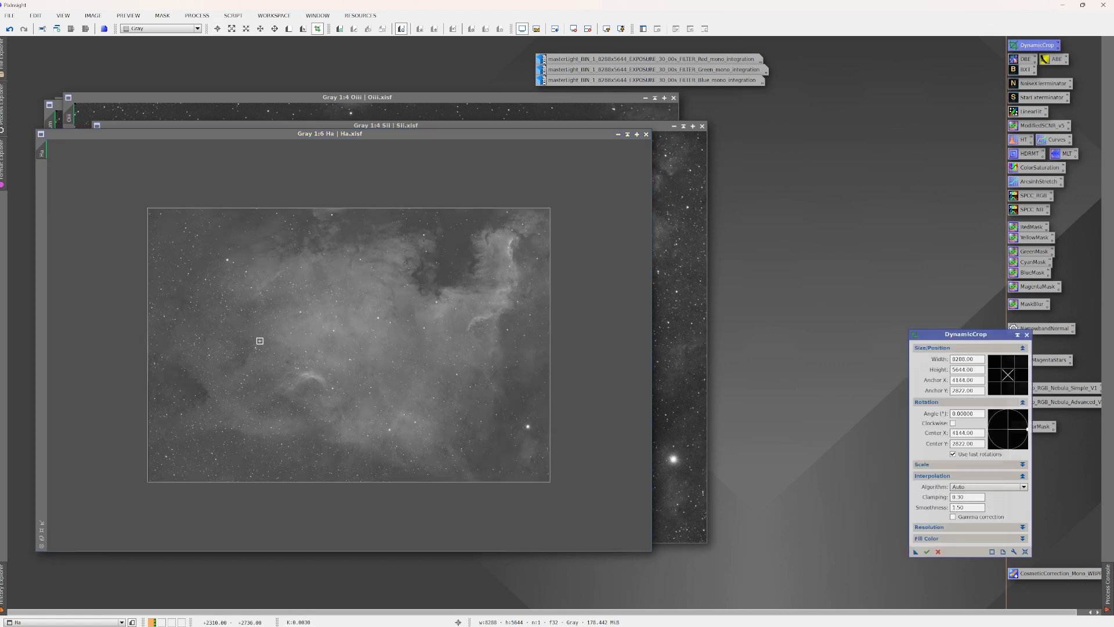
pyautogui.moveTo(148, 481); pyautogui.dragTo(152, 478)
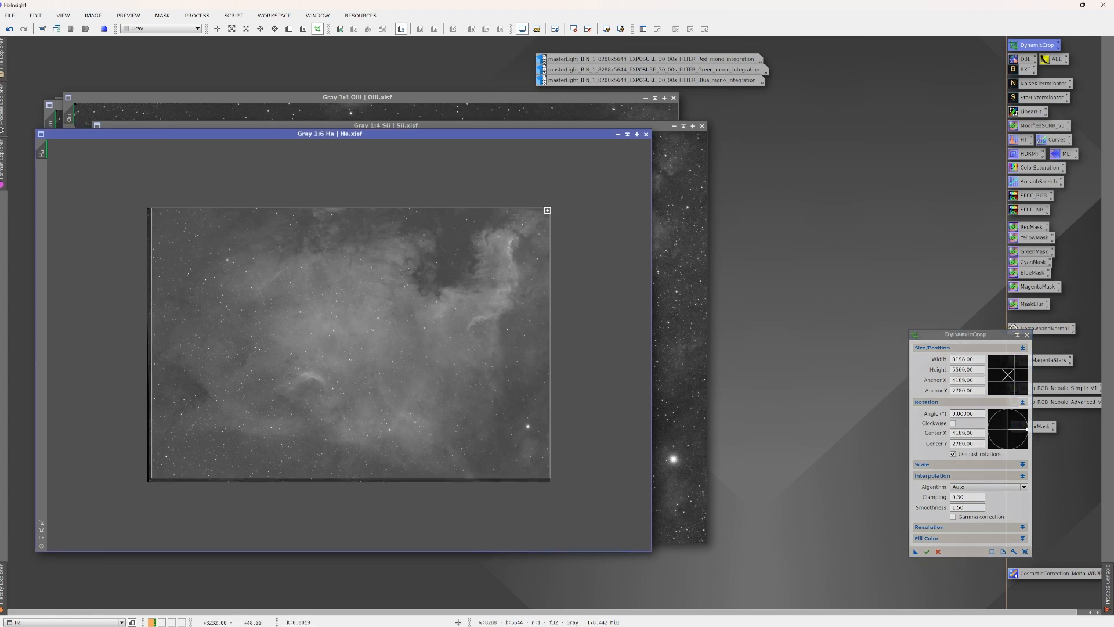
pyautogui.moveTo(550, 208); pyautogui.dragTo(544, 212)
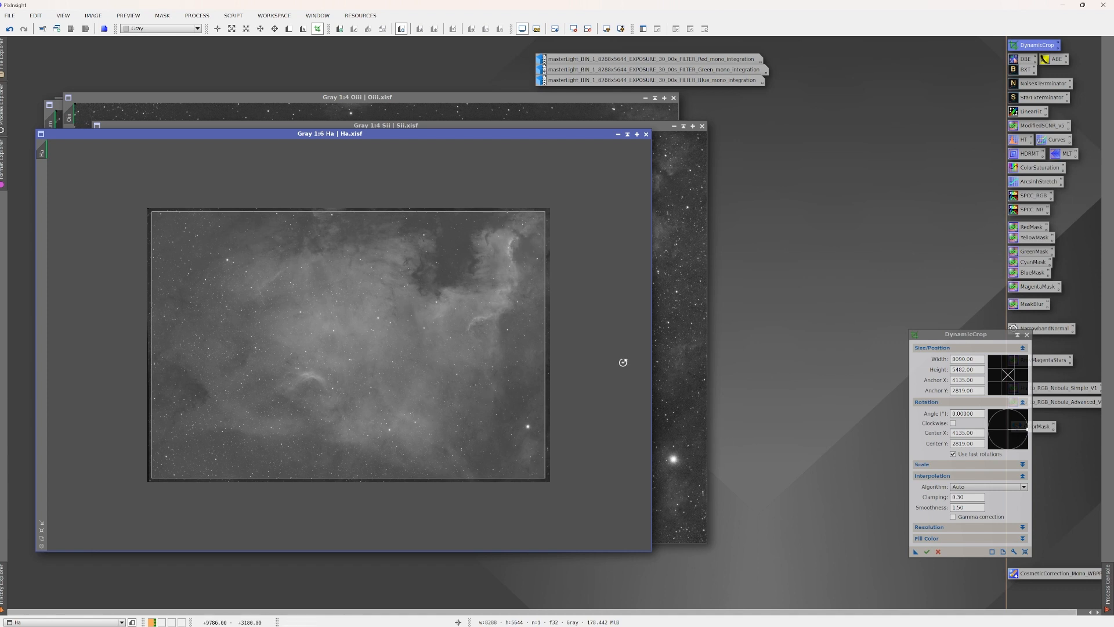
# Step: Apply the same DynamicCrop to the Sii image, accept deletion of its astrometric solution, and minimize the image
pyautogui.click(659, 127)
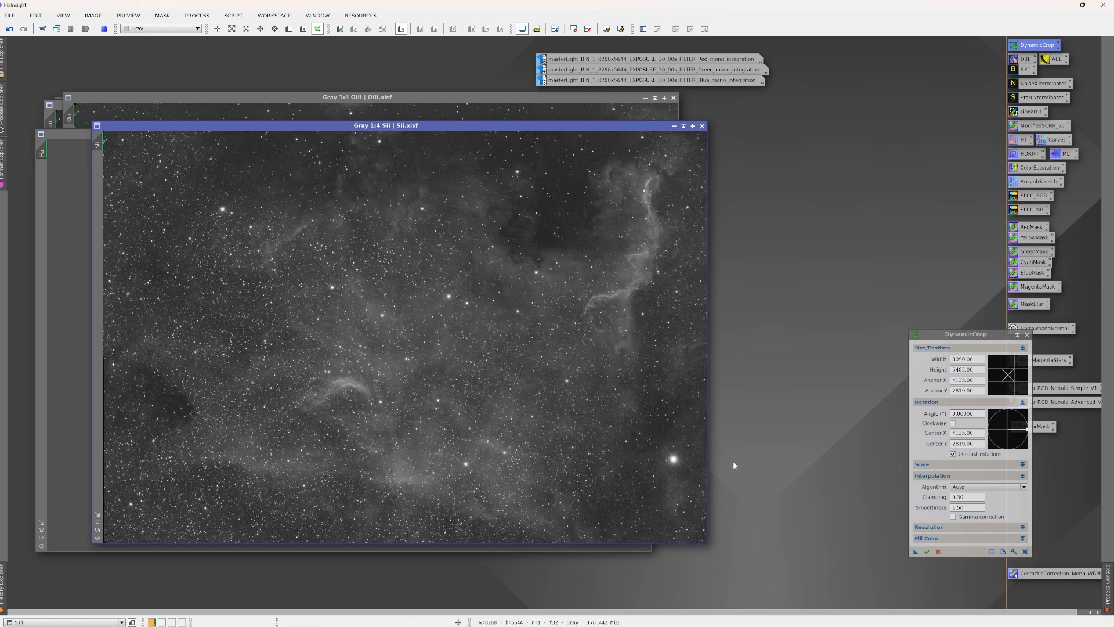
pyautogui.click(919, 552)
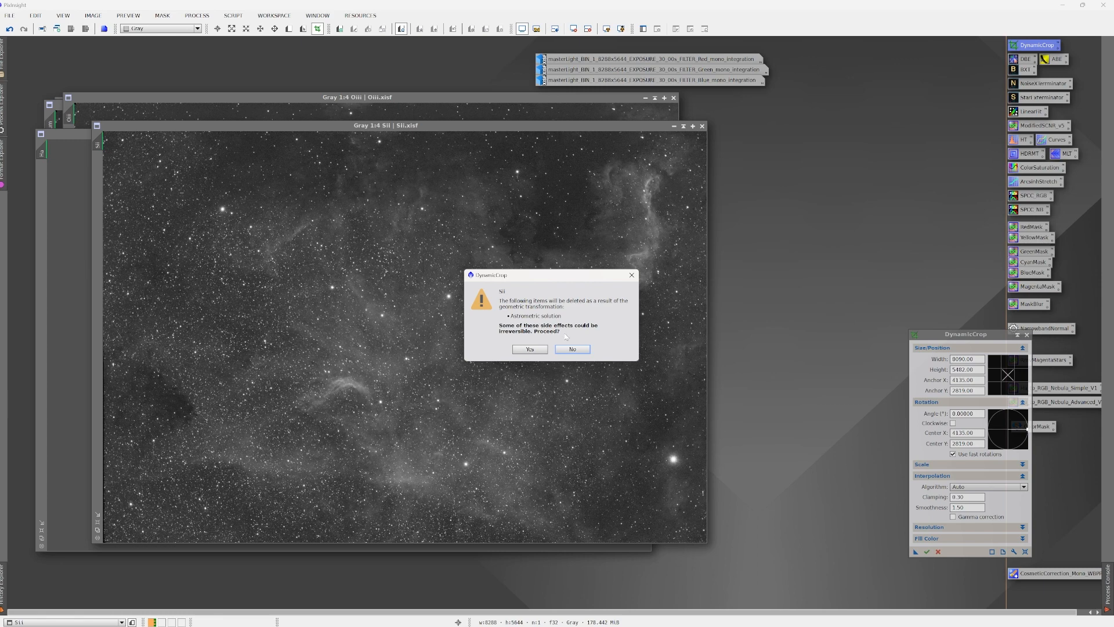
pyautogui.click(529, 349)
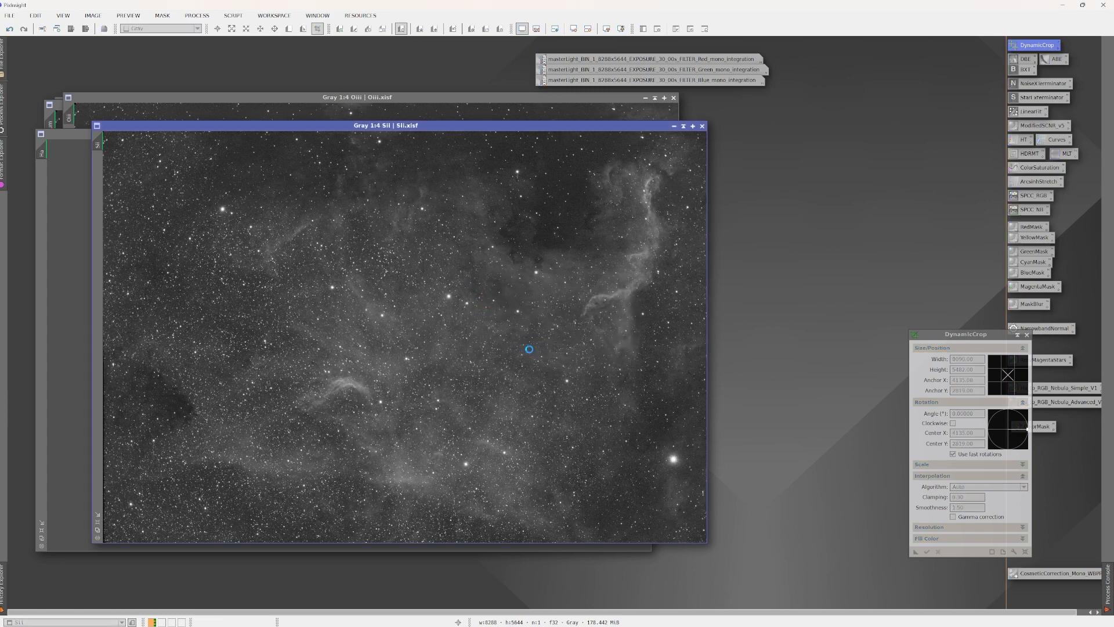
pyautogui.click(674, 127)
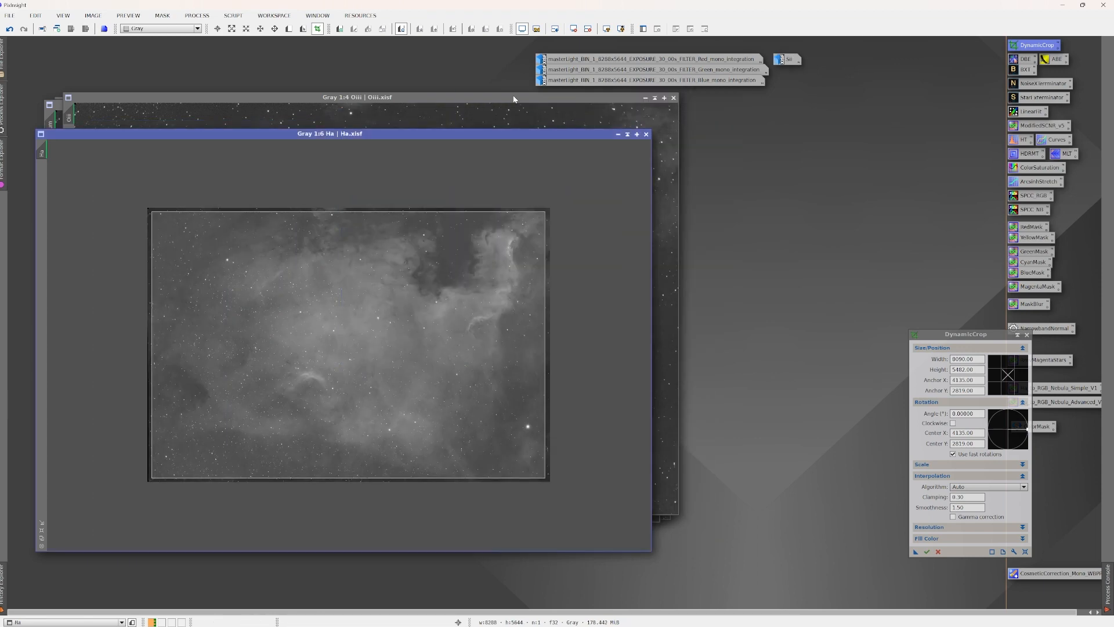
# Step: Crop the Oiii image with the same DynamicCrop settings, accepting loss of the astrometric solution, and minimize it
pyautogui.click(495, 101)
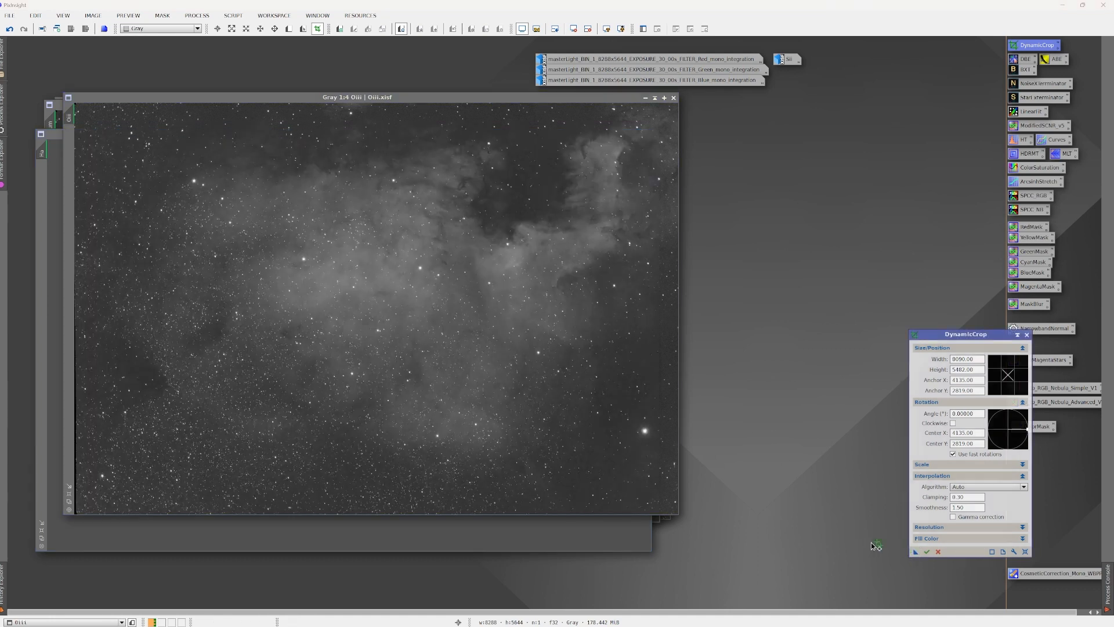
pyautogui.press('Return')
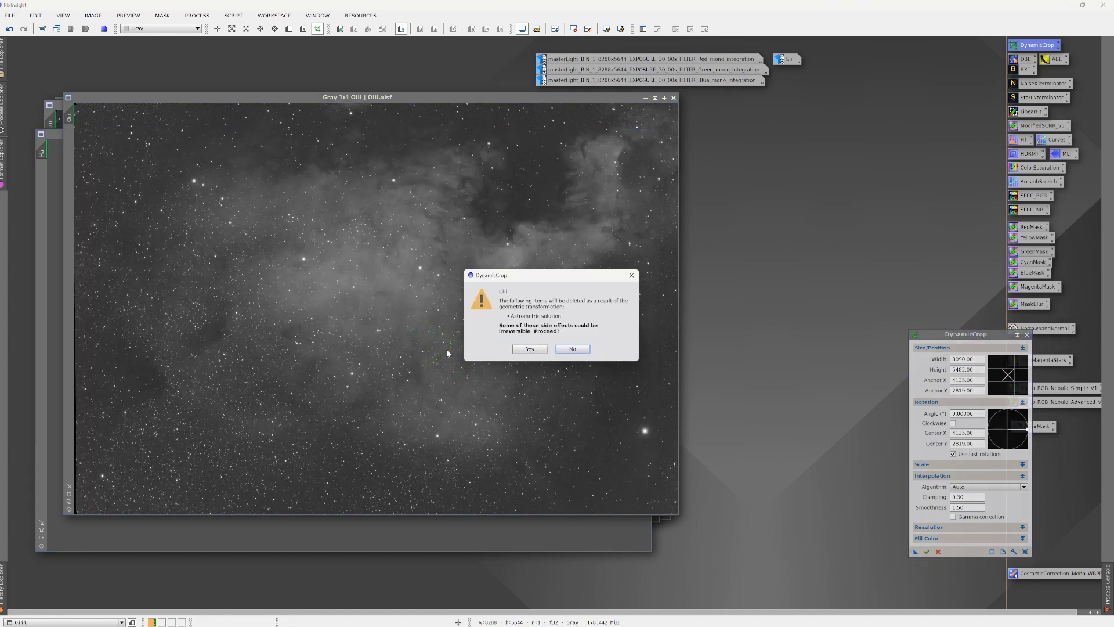
pyautogui.click(529, 349)
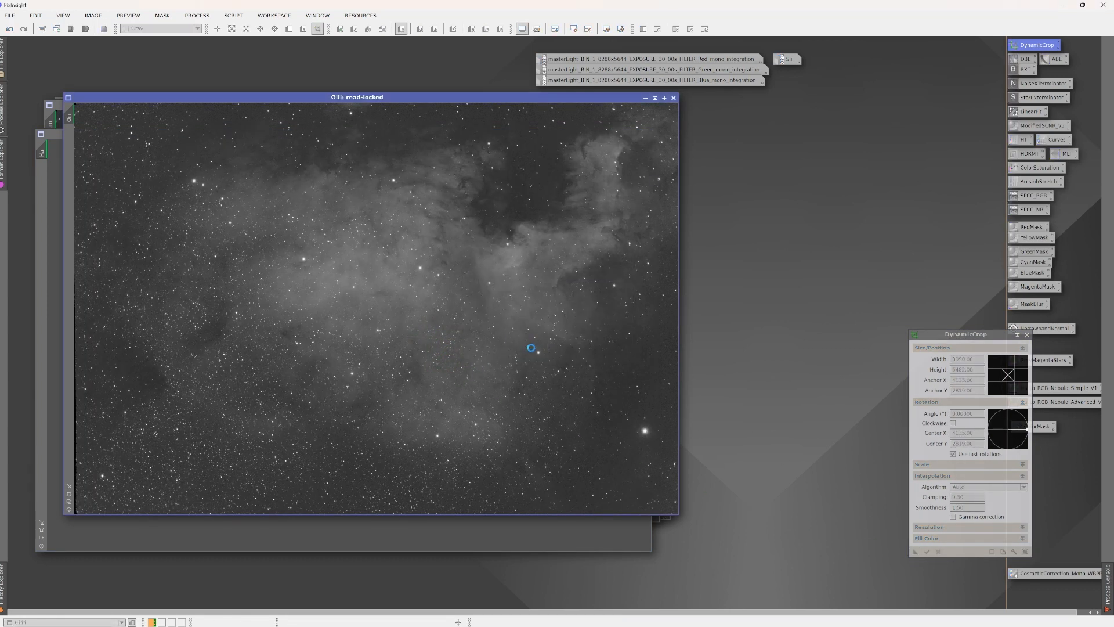
pyautogui.click(647, 99)
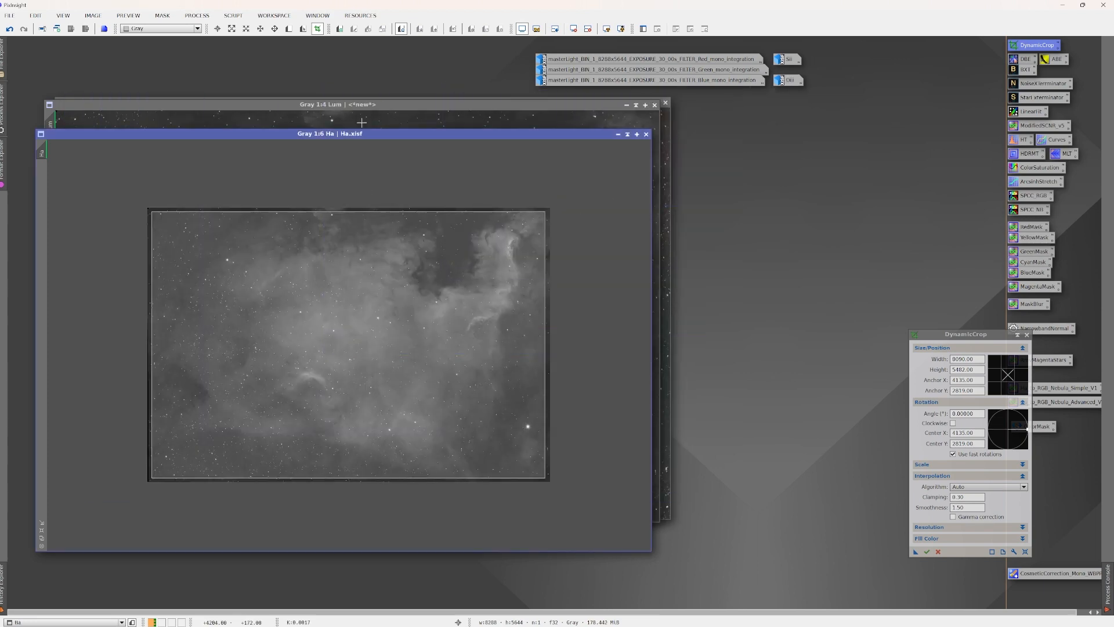
# Step: Crop the Lum image with the same DynamicCrop settings, and minimize it
pyautogui.click(384, 106)
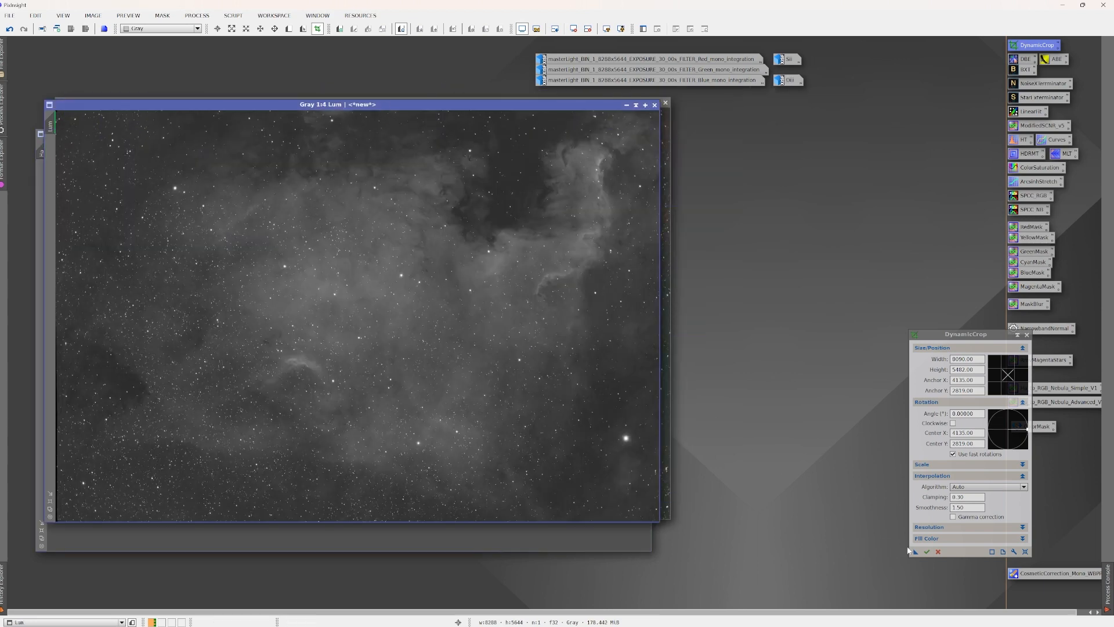
pyautogui.moveTo(915, 552); pyautogui.dragTo(852, 543)
pyautogui.moveTo(479, 365); pyautogui.dragTo(479, 365)
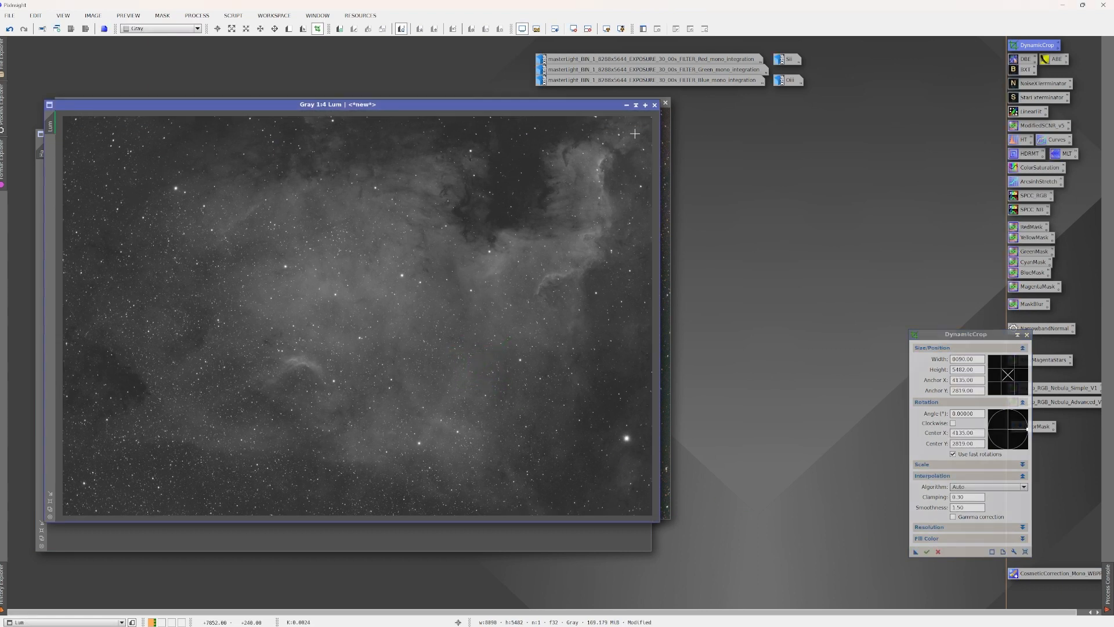
pyautogui.click(627, 105)
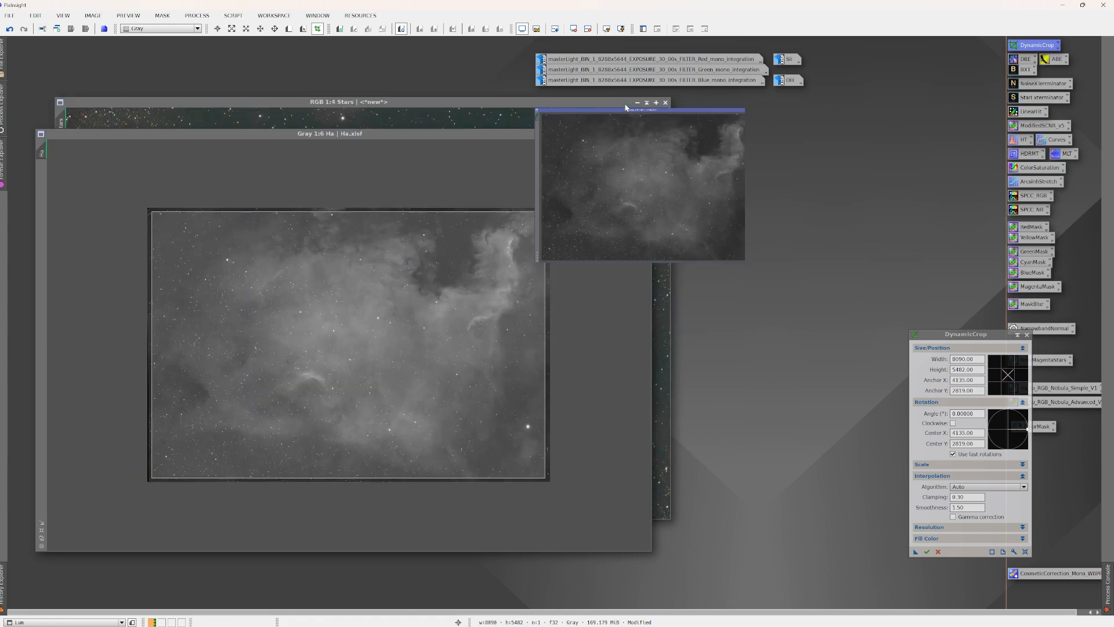
# Step: Crop the RGB Stars image with the same DynamicCrop settings, accepting loss of the astrometric solution, and minimize it
pyautogui.click(423, 104)
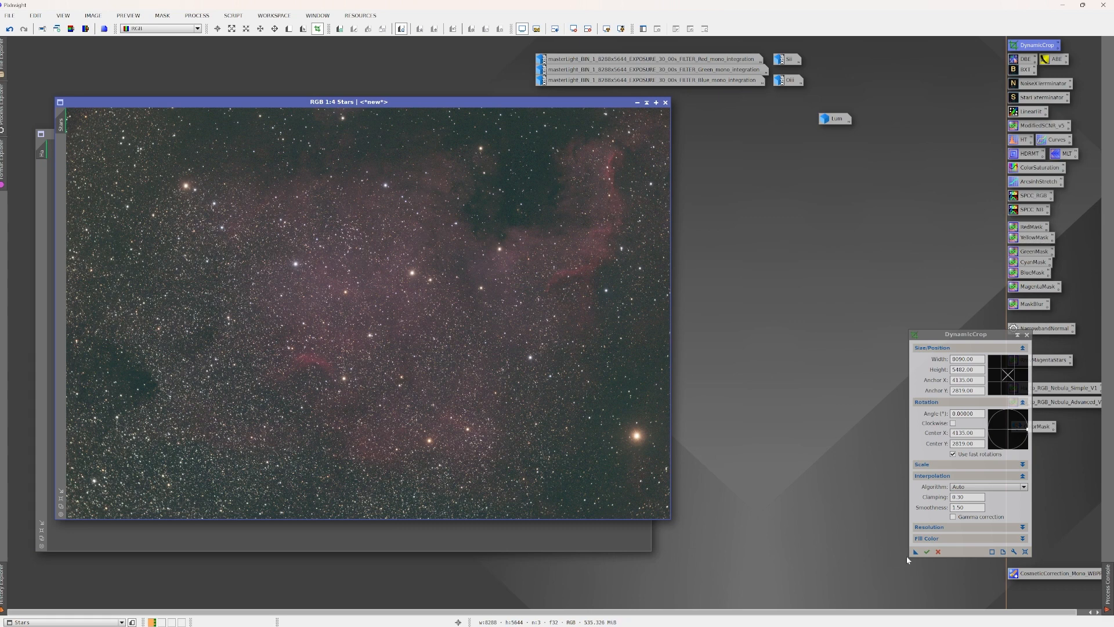
pyautogui.moveTo(915, 551); pyautogui.dragTo(440, 399)
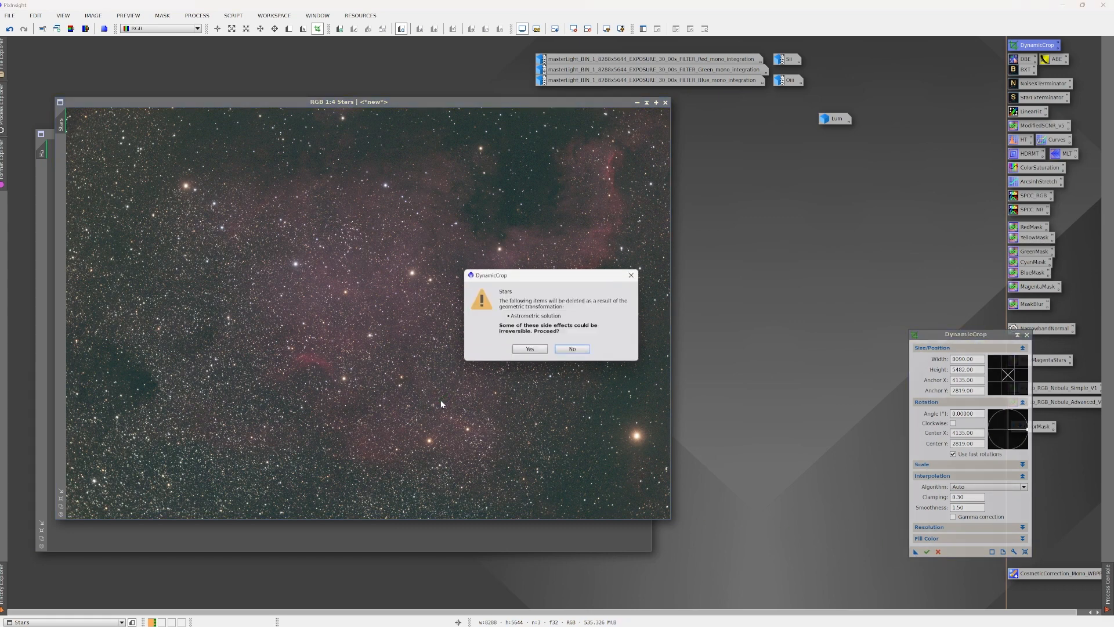
pyautogui.click(529, 349)
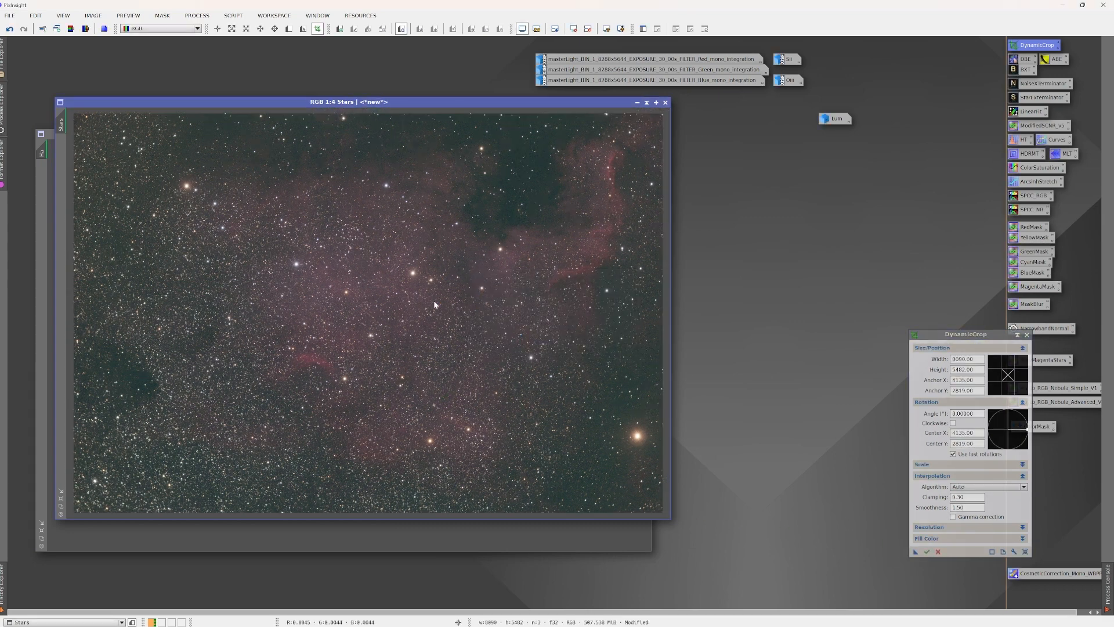
pyautogui.click(637, 103)
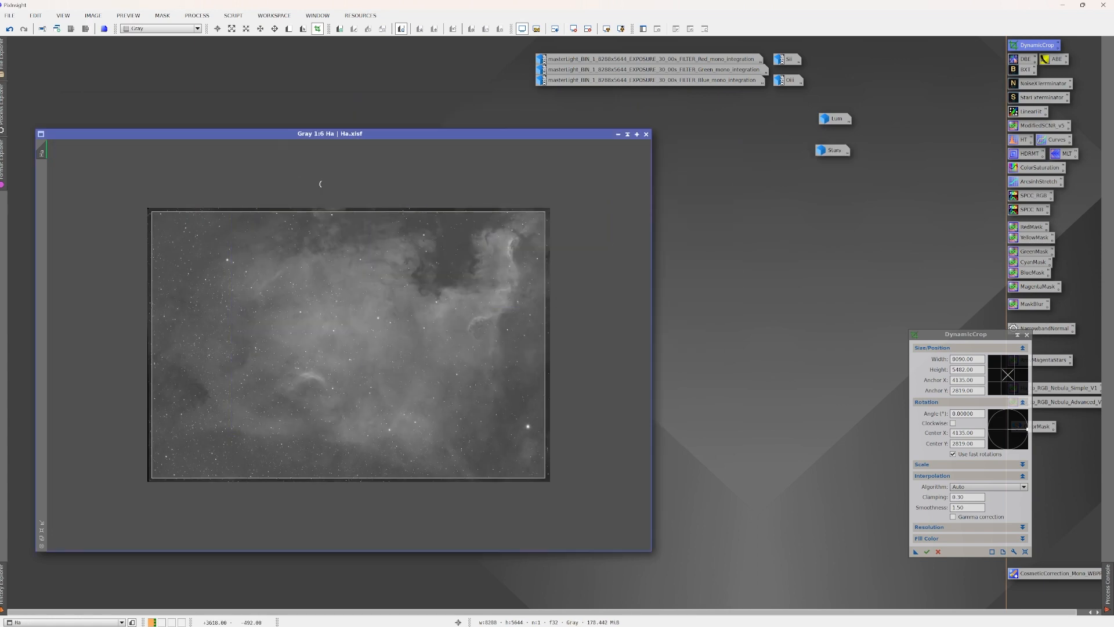
# Step: Execute the crop on the Ha image, and save the result over Ha.xisf in 32-bit IEEE 754 floating-point format
pyautogui.click(927, 553)
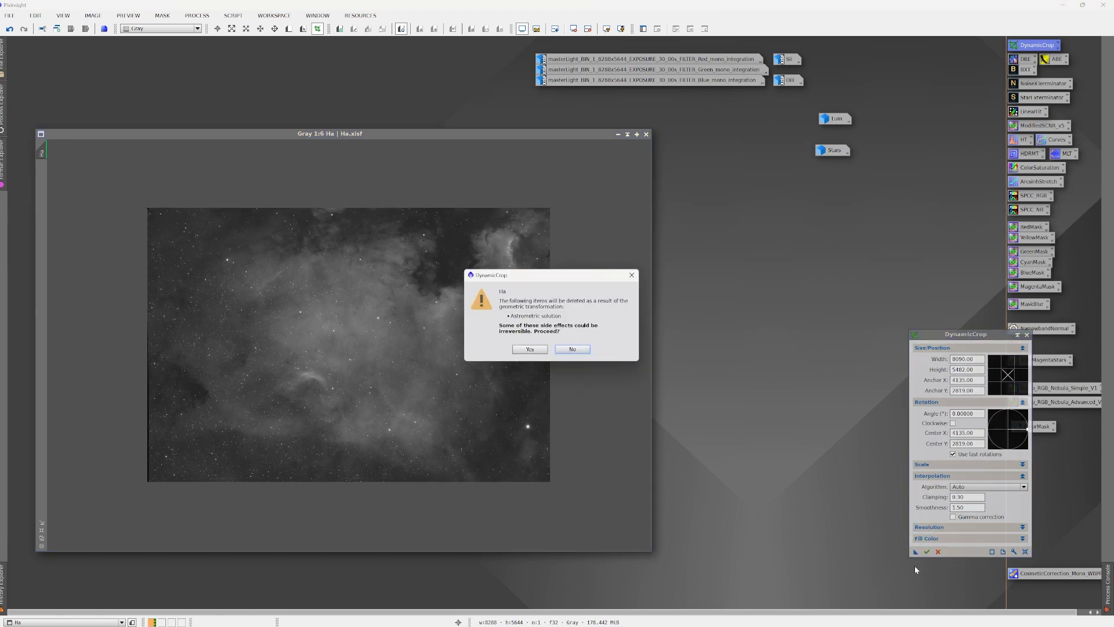
pyautogui.click(529, 349)
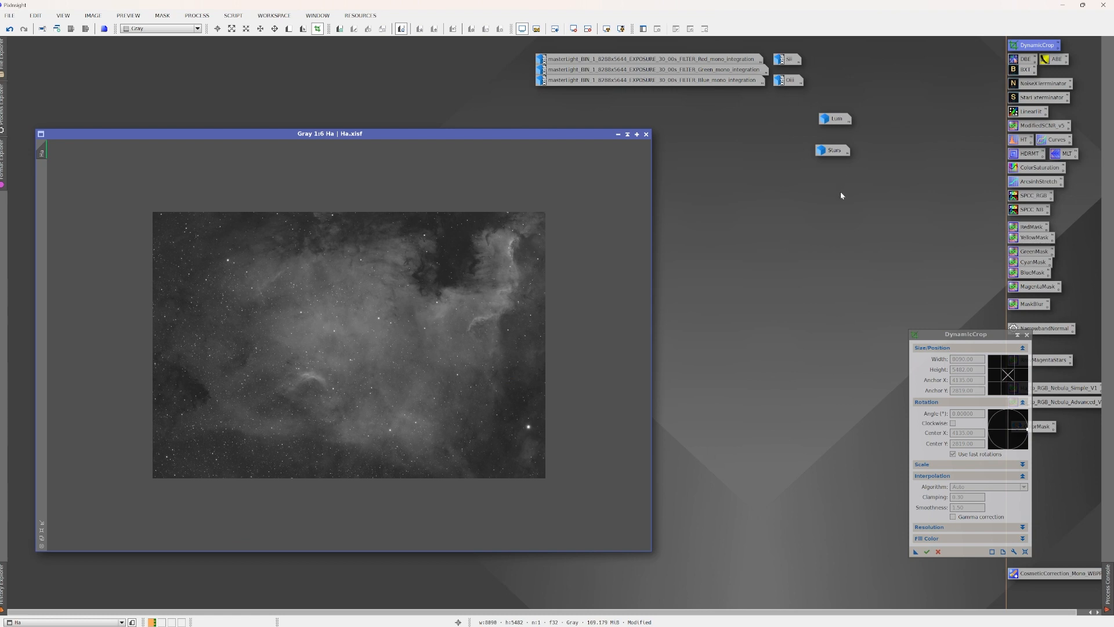
pyautogui.click(10, 15)
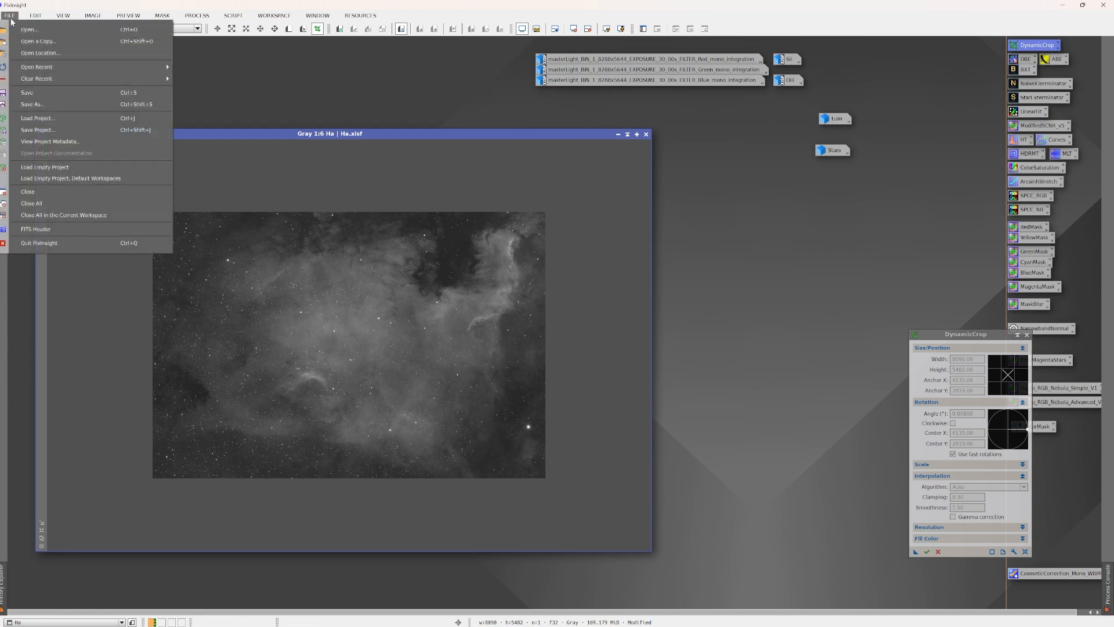
pyautogui.click(43, 106)
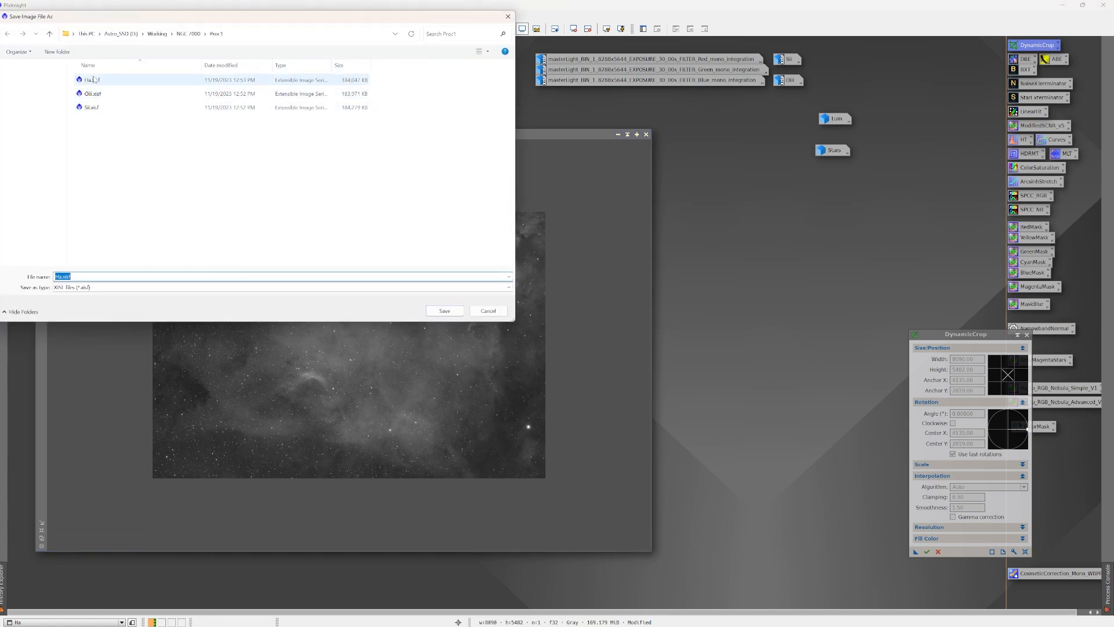
pyautogui.click(448, 313)
pyautogui.click(533, 341)
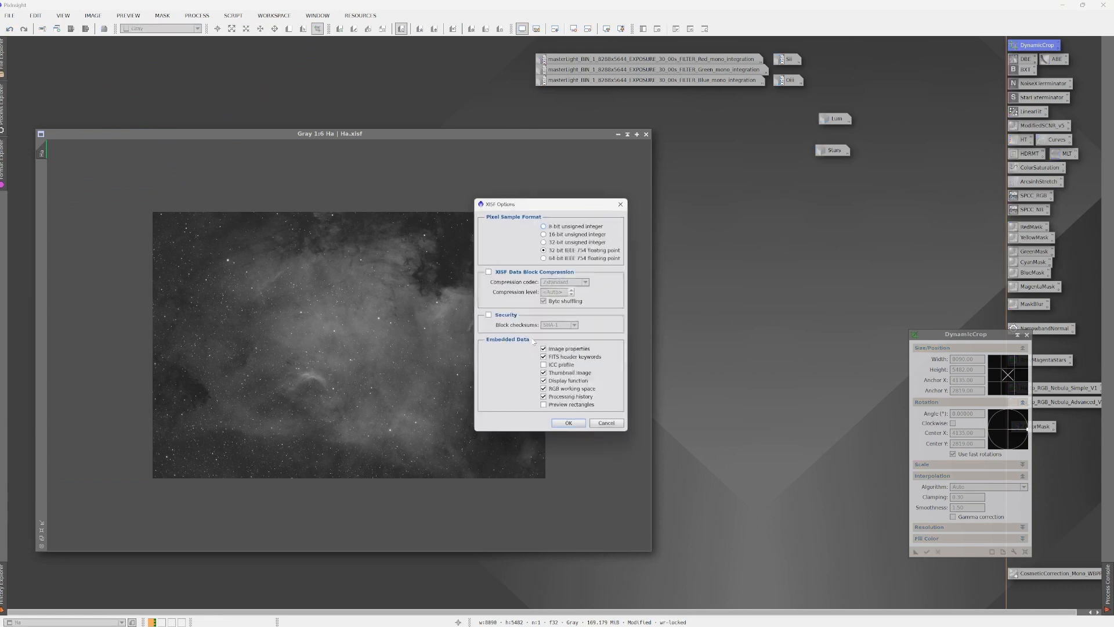
pyautogui.click(570, 425)
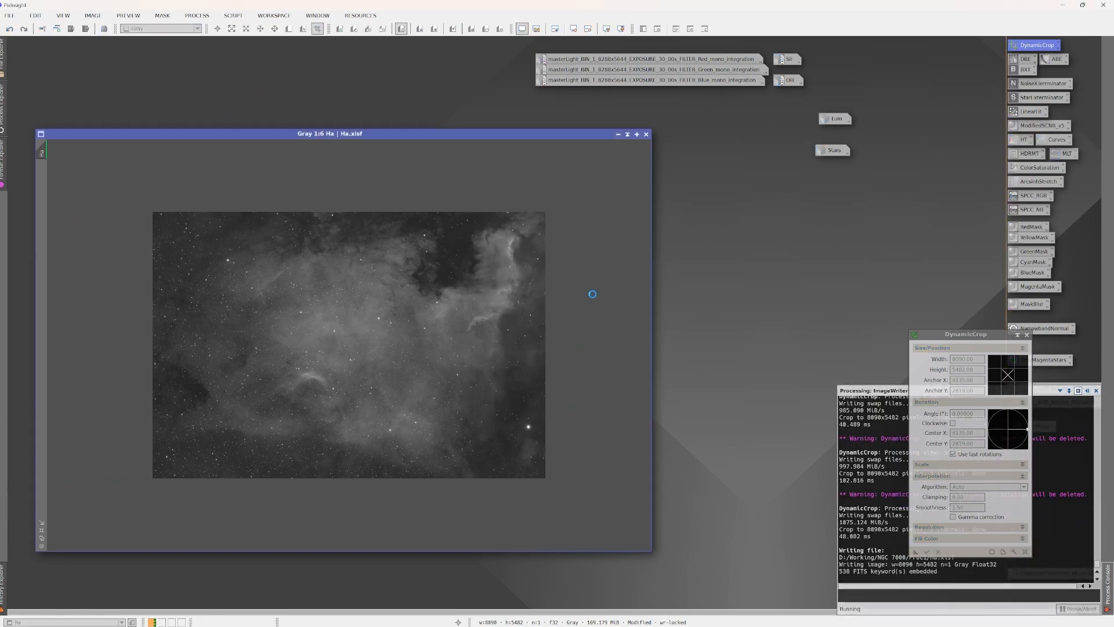
pyautogui.click(618, 134)
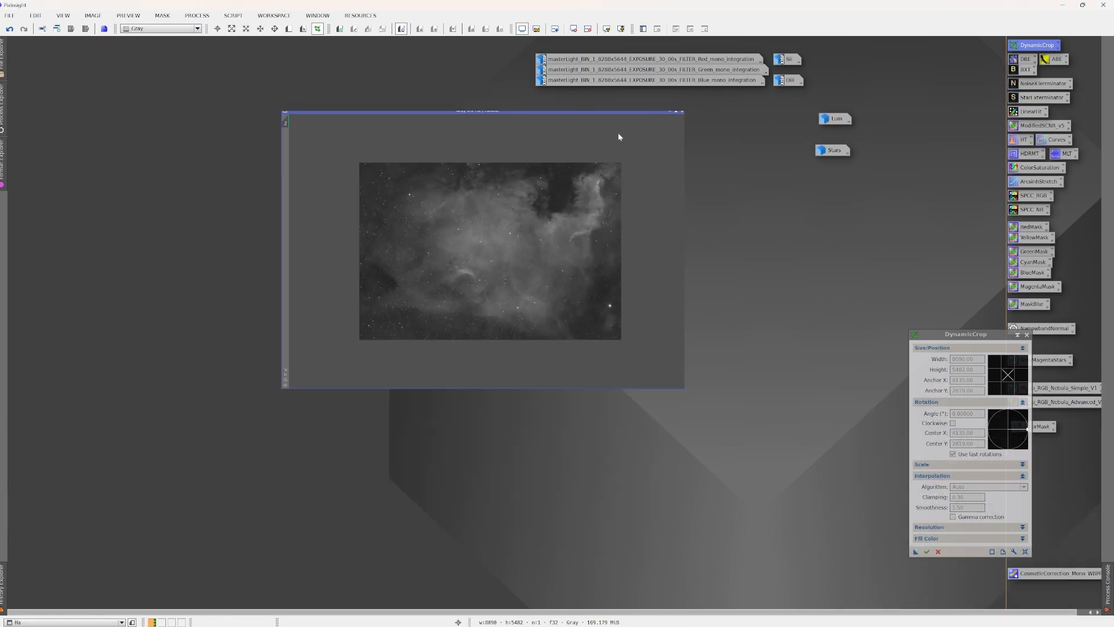
# Step: Save the cropped Sii image over Sii.xisf in the Proc1 folder with the offered XISF options, and minimize it
pyautogui.doubleClick(792, 60)
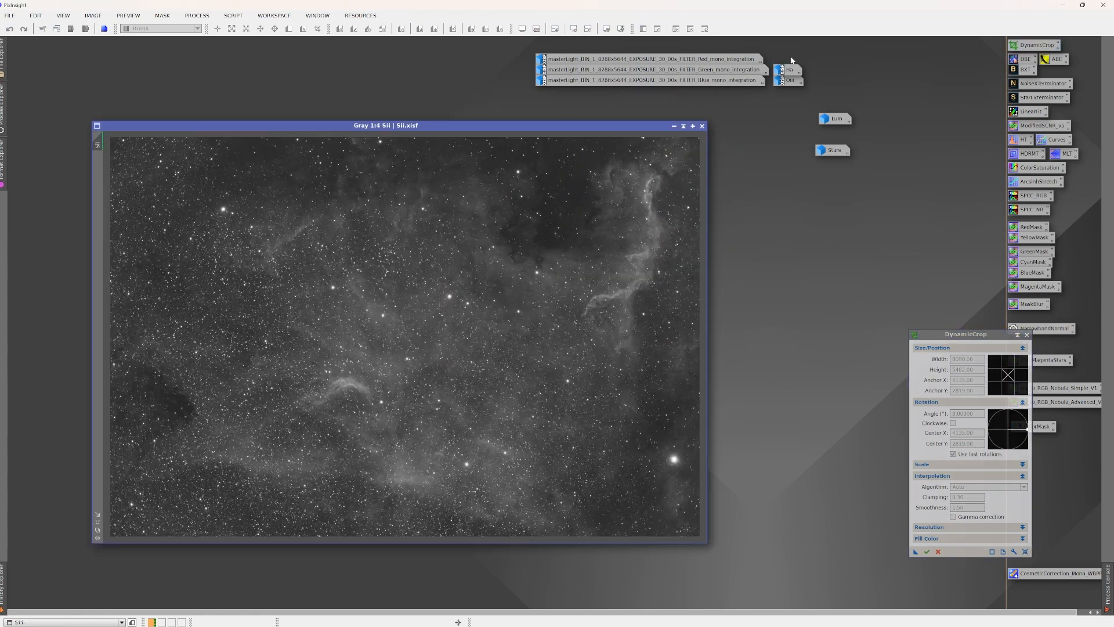
pyautogui.click(9, 16)
pyautogui.click(43, 105)
pyautogui.press('Return')
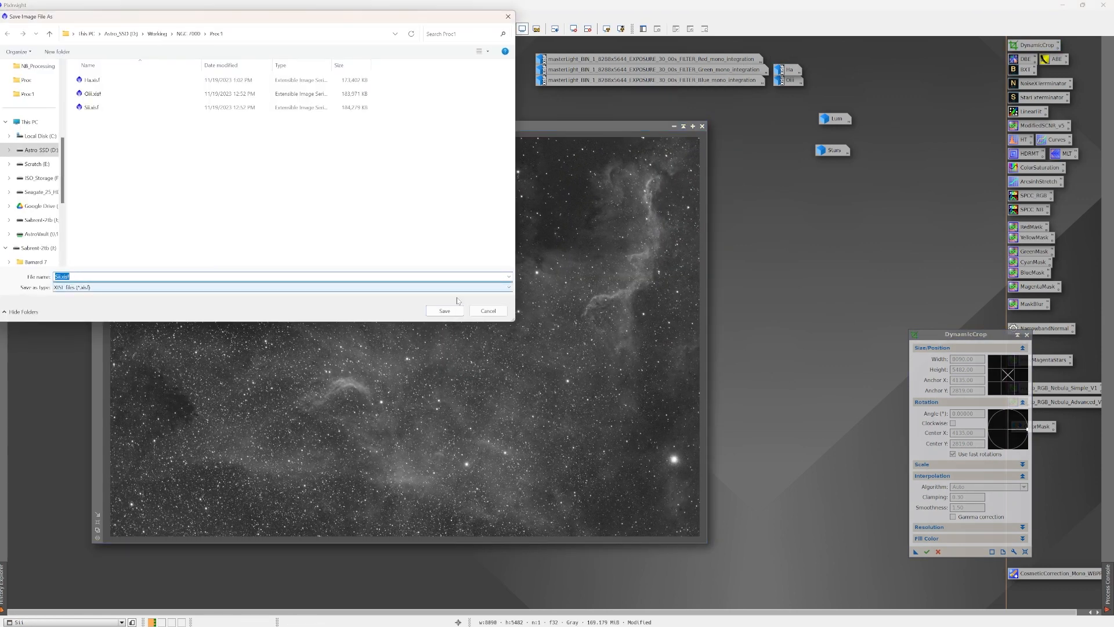
pyautogui.click(528, 338)
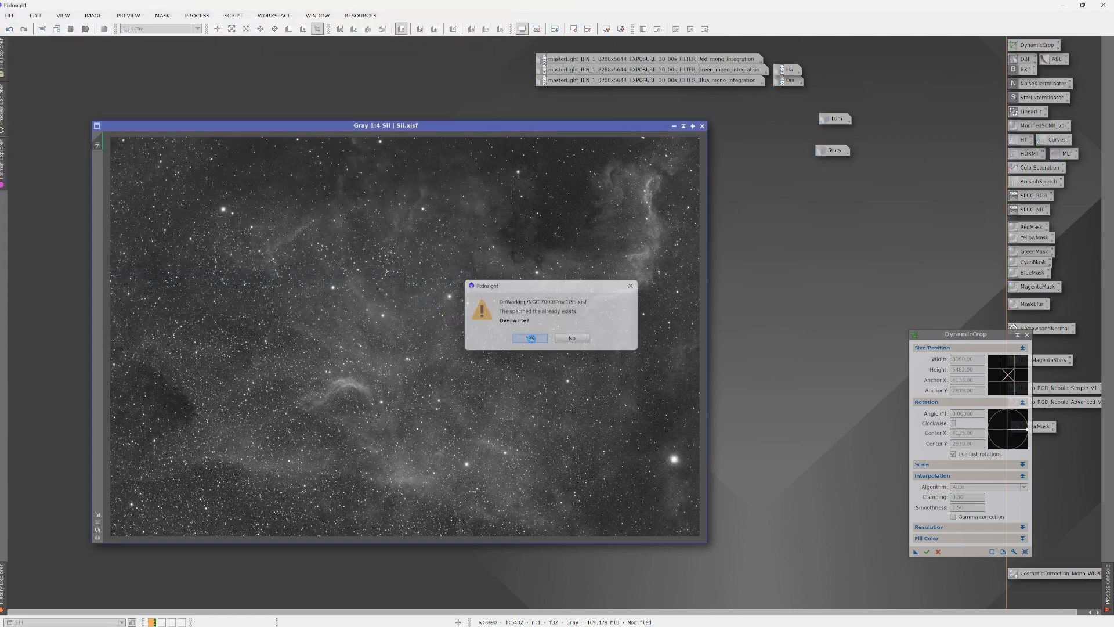
pyautogui.click(570, 426)
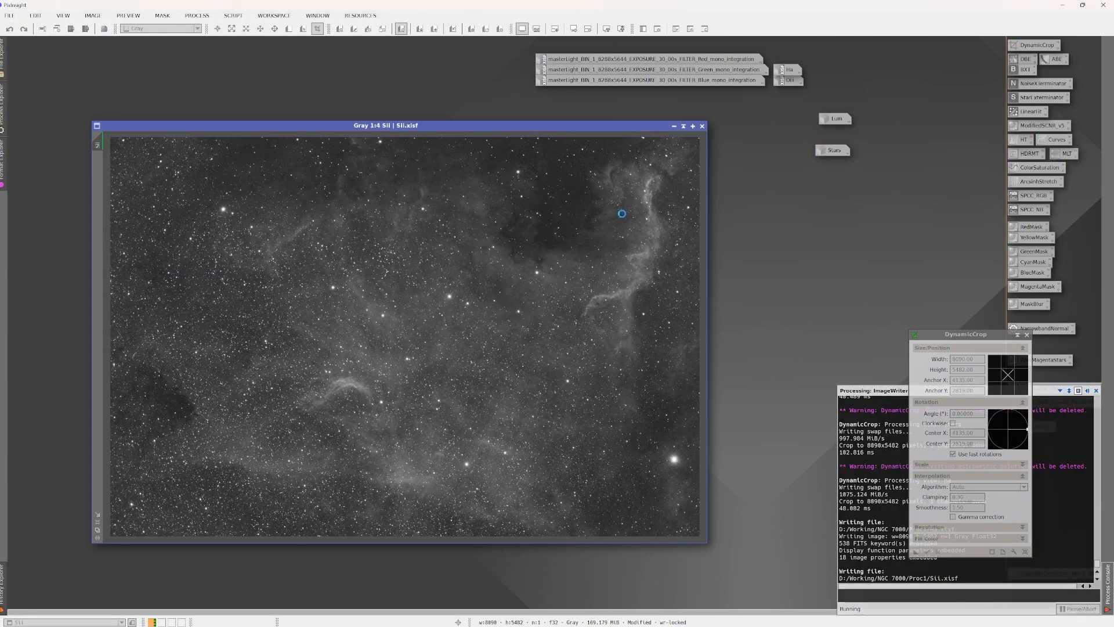
pyautogui.click(675, 126)
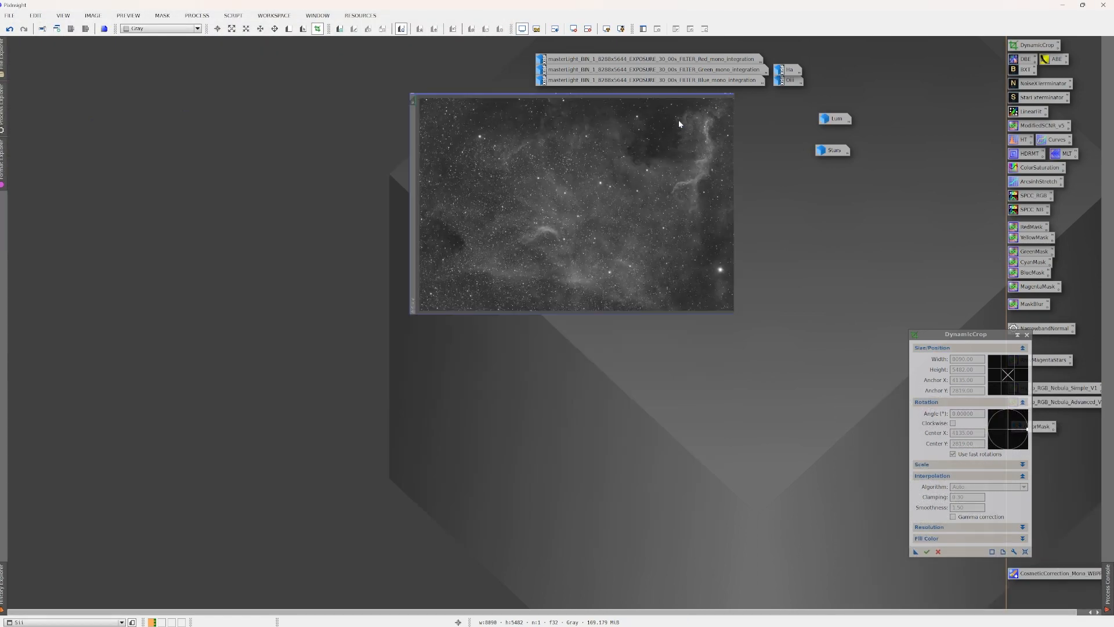
# Step: Save the cropped Oiii image over Oiii.xisf in 32-bit IEEE 754 floating-point format, and minimize it
pyautogui.doubleClick(793, 81)
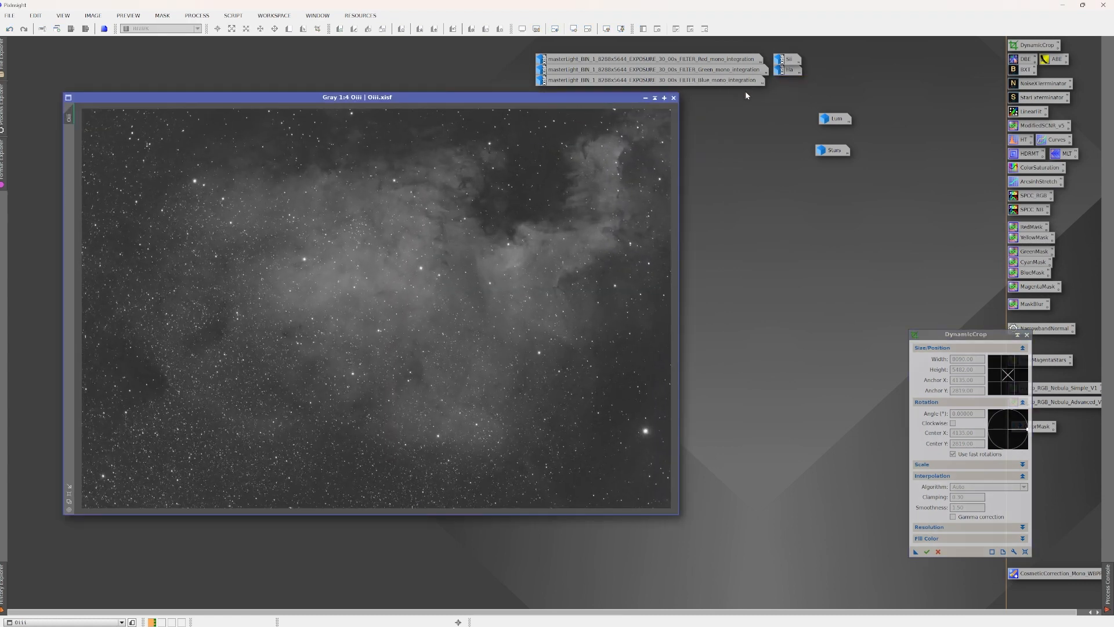
pyautogui.click(9, 15)
pyautogui.click(51, 101)
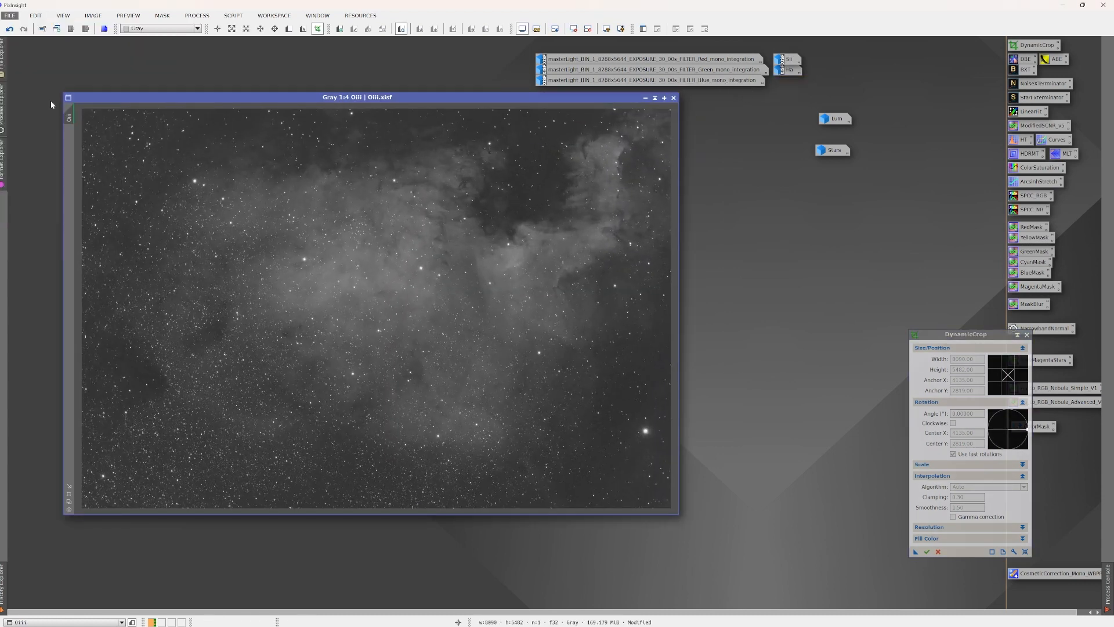
pyautogui.click(445, 311)
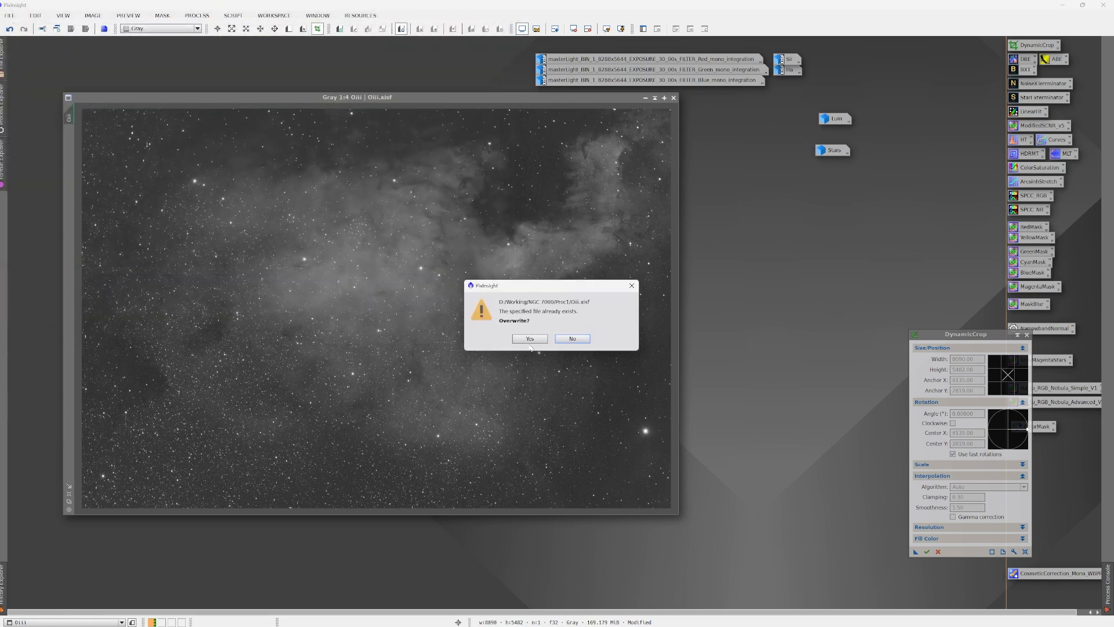
pyautogui.click(529, 342)
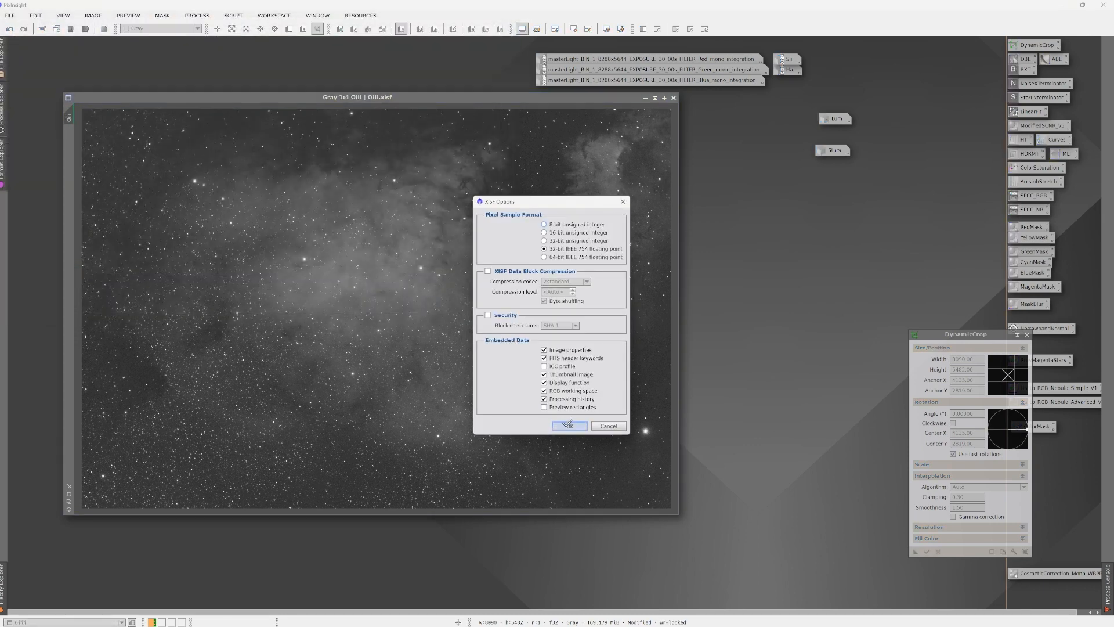
pyautogui.click(570, 426)
pyautogui.click(646, 98)
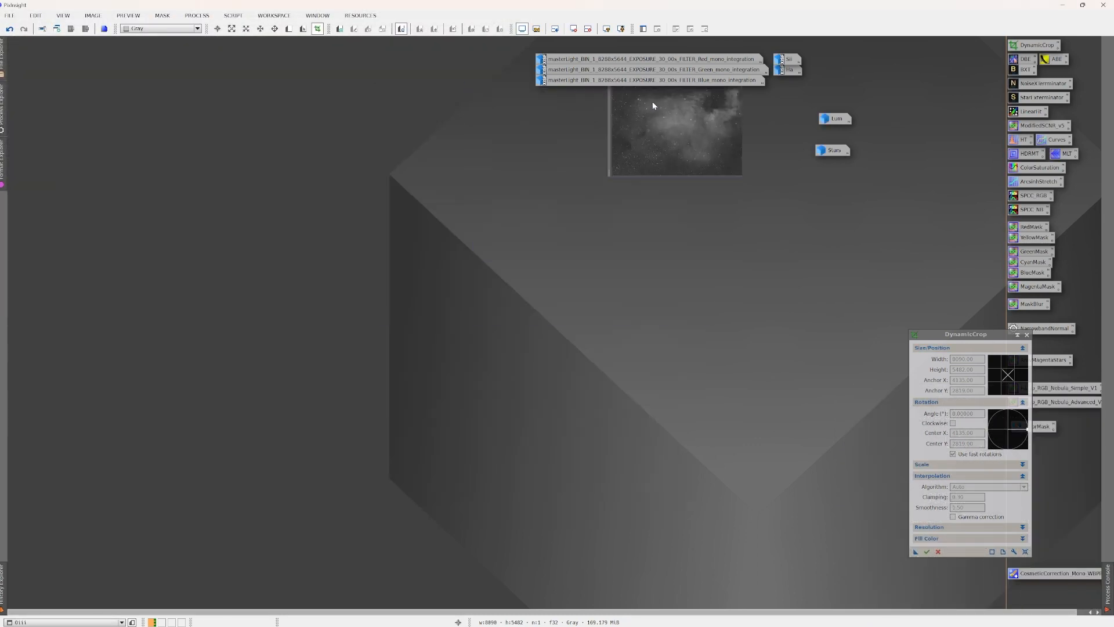
# Step: Save the cropped Lum image as Lum.xisf in the Proc1 folder in 32-bit IEEE 754 floating-point format, and minimize it
pyautogui.doubleClick(835, 118)
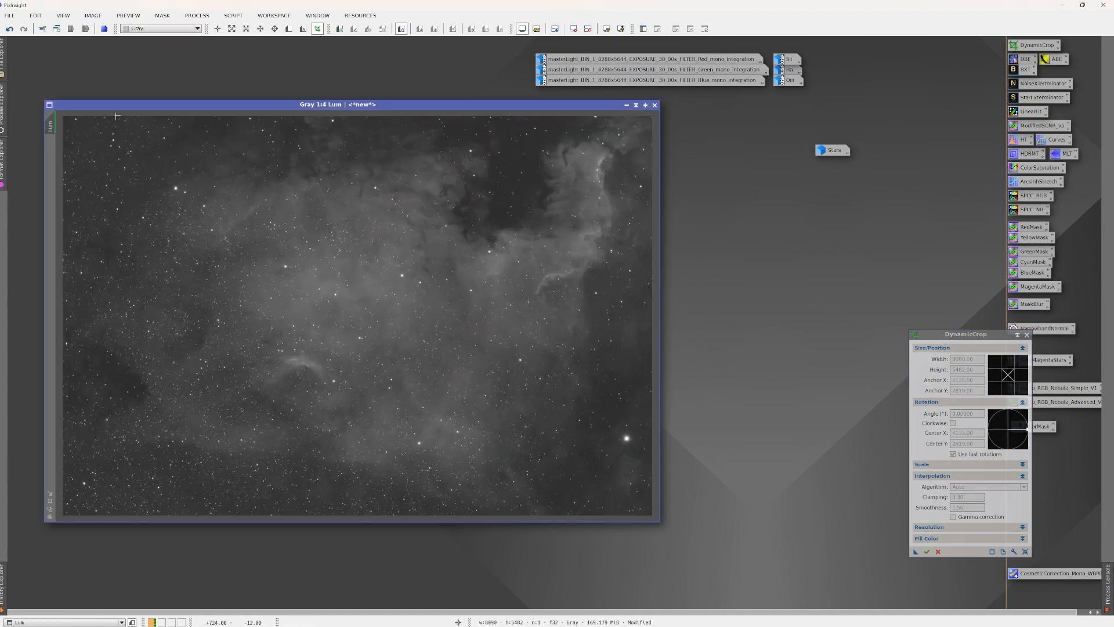
pyautogui.click(9, 15)
pyautogui.click(38, 104)
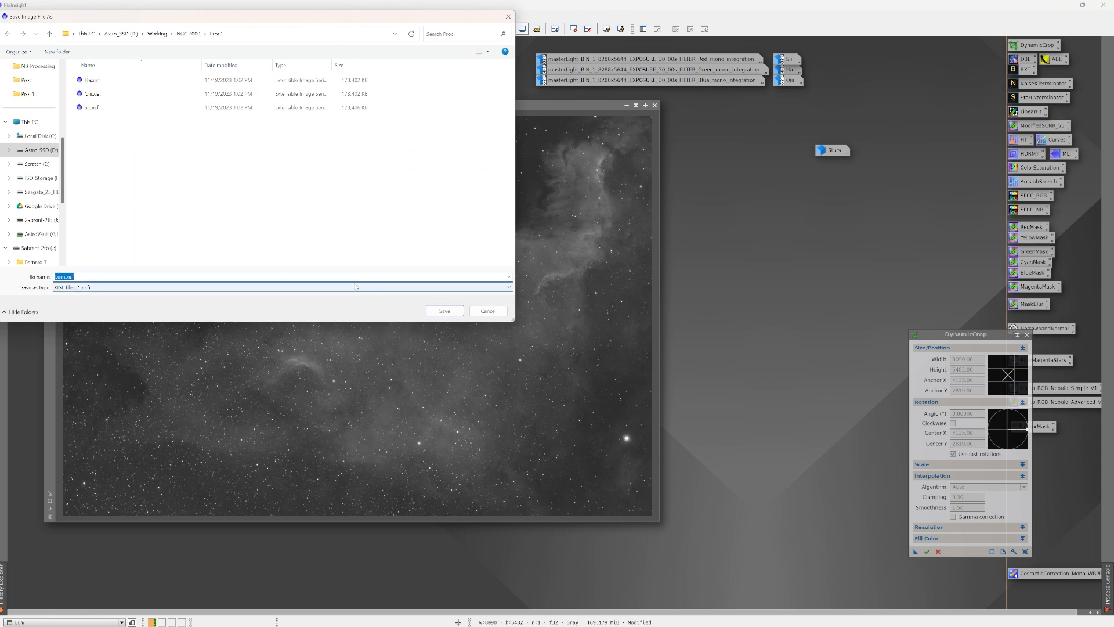
pyautogui.click(444, 310)
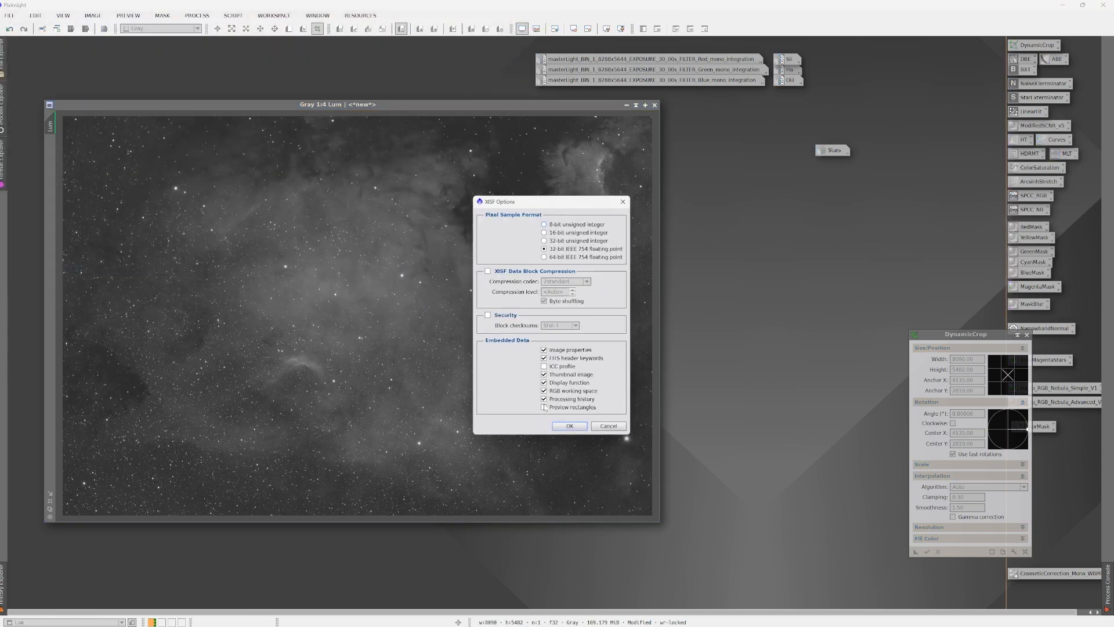
pyautogui.click(574, 425)
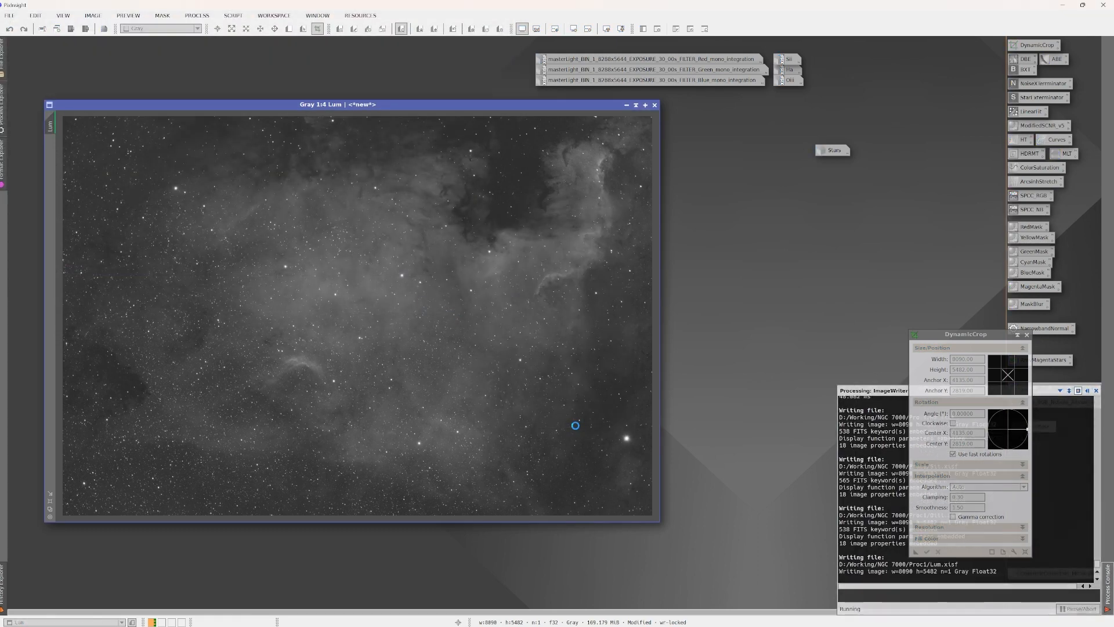
pyautogui.click(626, 105)
# Step: Save the cropped RGB Stars image as Stars.xisf in the Proc1 folder, and minimize it
pyautogui.doubleClick(830, 152)
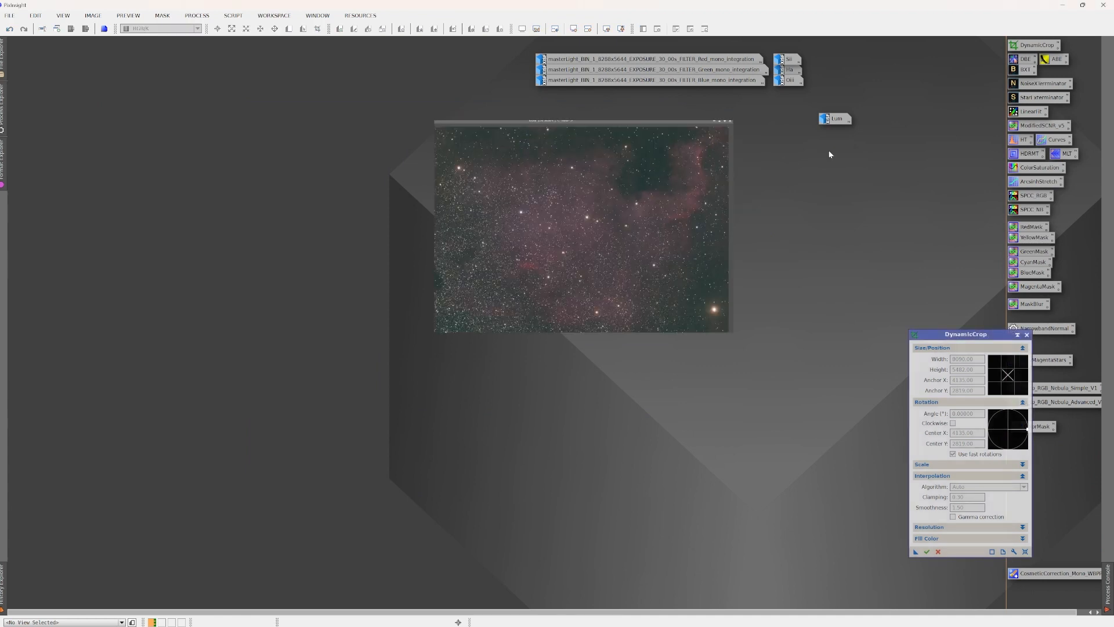
pyautogui.click(10, 15)
pyautogui.click(47, 104)
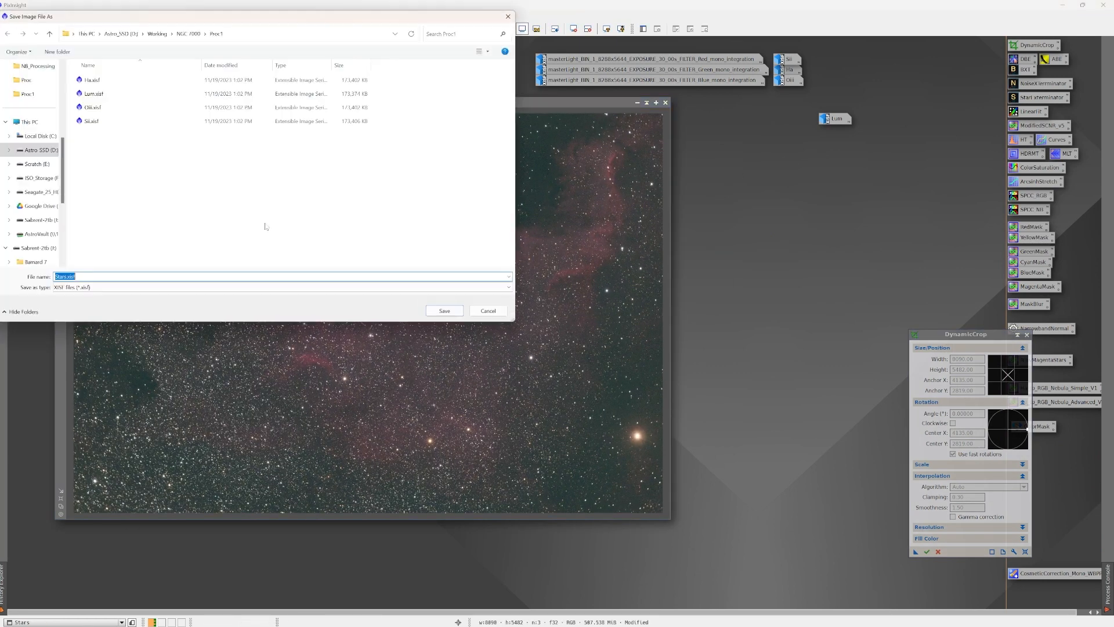
pyautogui.click(447, 309)
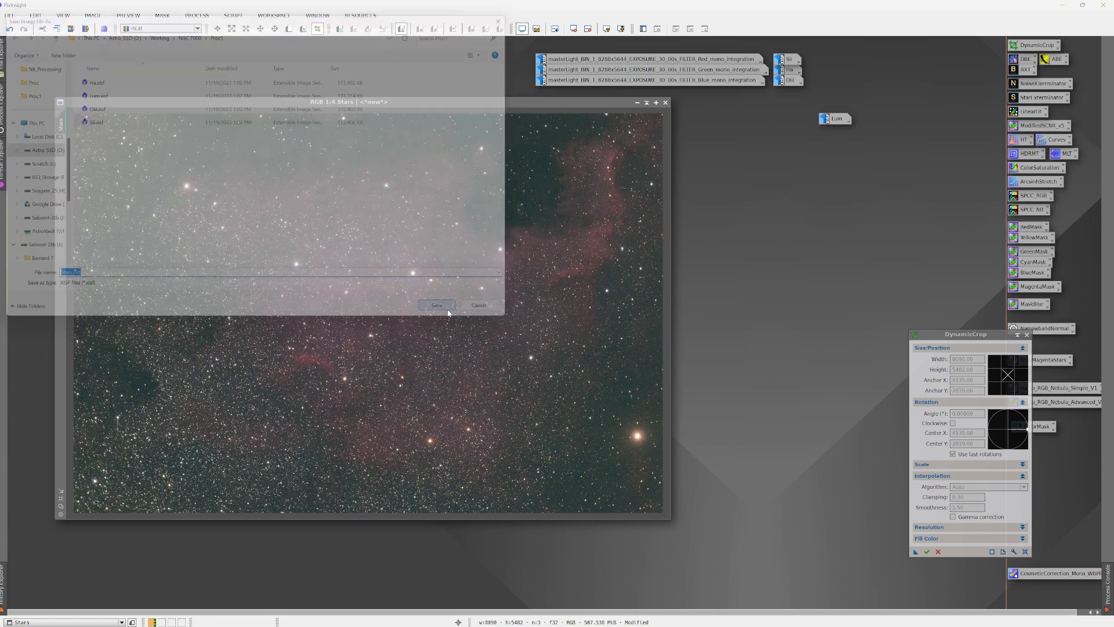
pyautogui.click(571, 426)
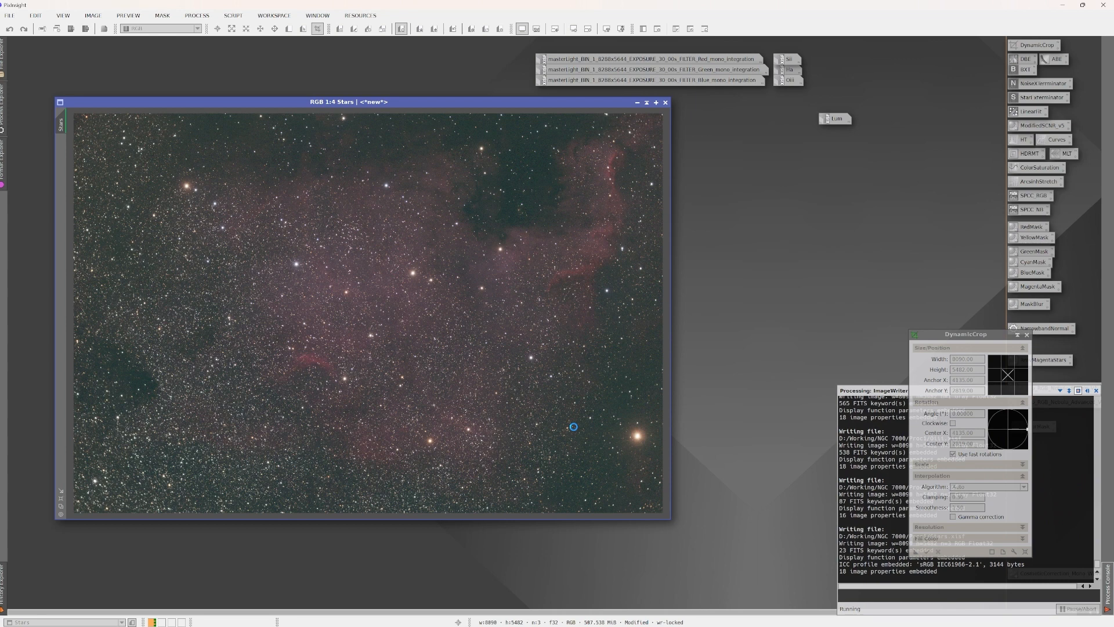
pyautogui.click(647, 103)
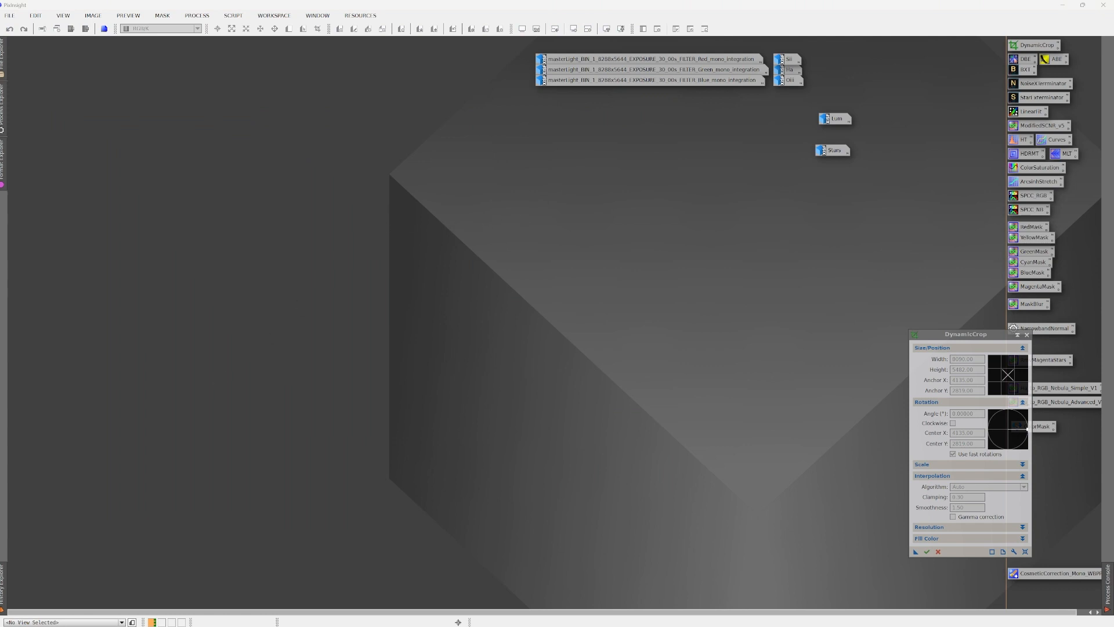
# Step: Switch to GraXpert and load Ha.xisf from the NGC 7000 Proc1 folder
pyautogui.moveTo(65, 157); pyautogui.dragTo(321, 3)
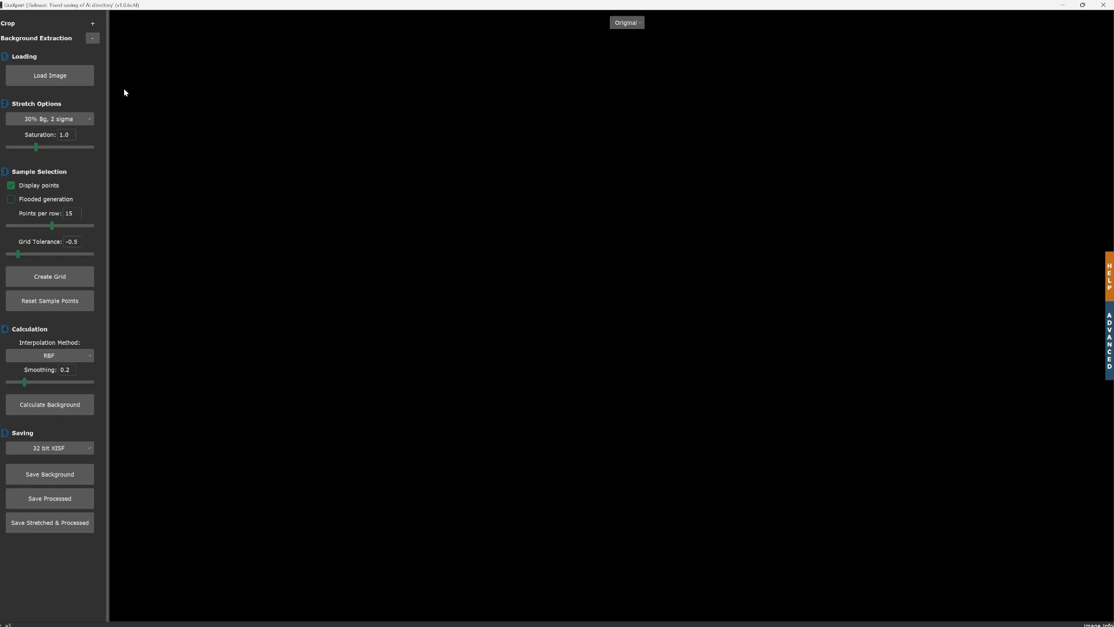
pyautogui.click(55, 80)
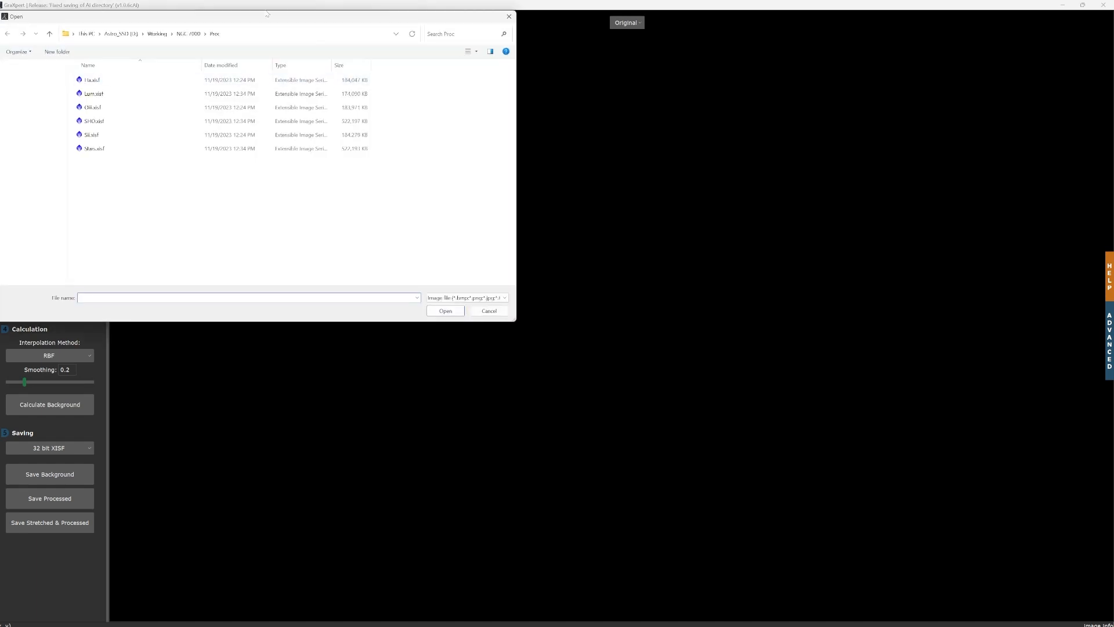
pyautogui.click(185, 33)
pyautogui.doubleClick(96, 149)
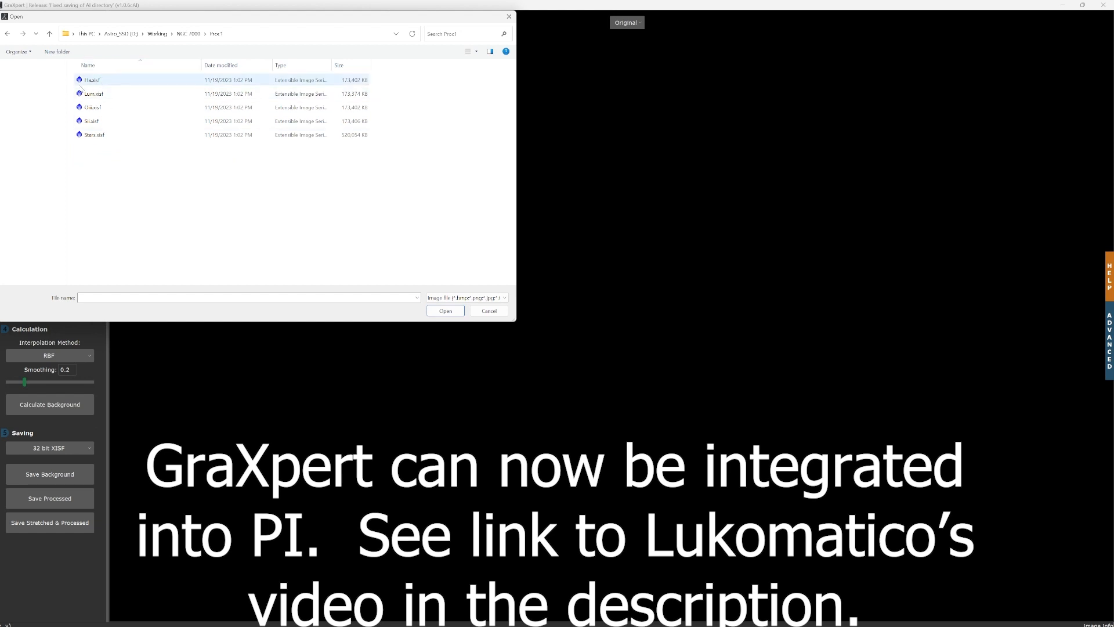
pyautogui.doubleClick(92, 81)
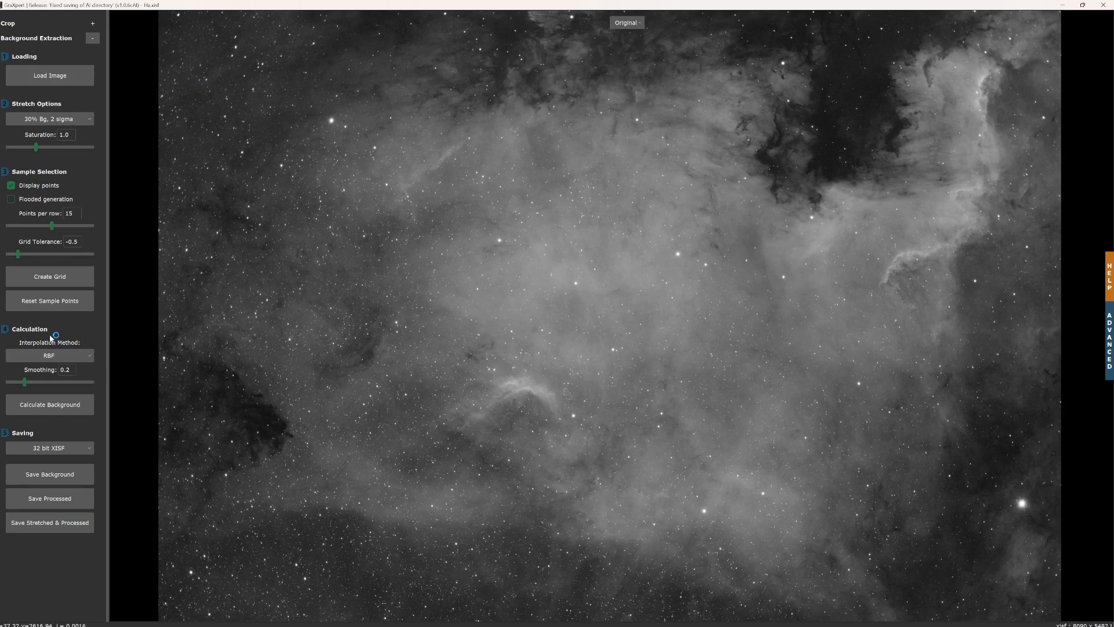
# Step: Set the interpolation method to AI and calculate the background of the Ha image
pyautogui.click(91, 354)
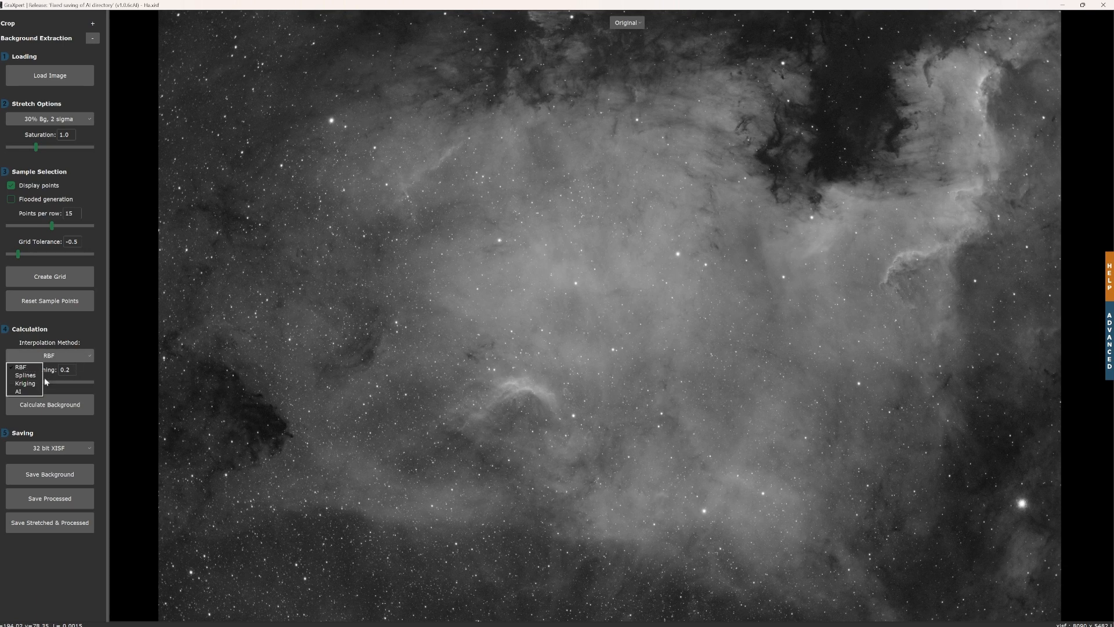
pyautogui.click(29, 392)
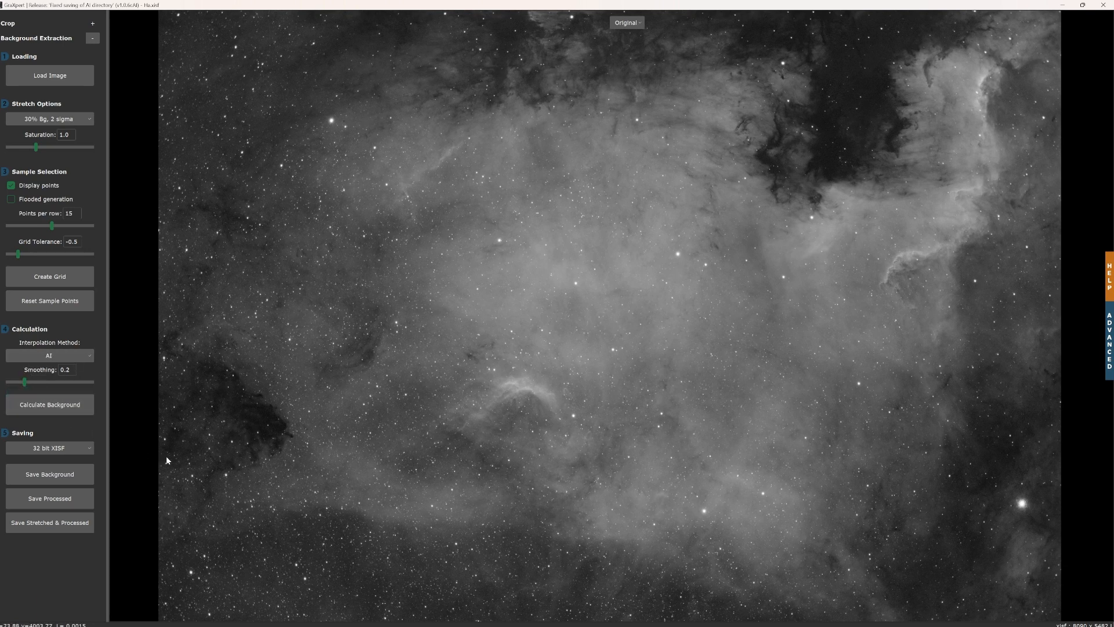
pyautogui.click(44, 406)
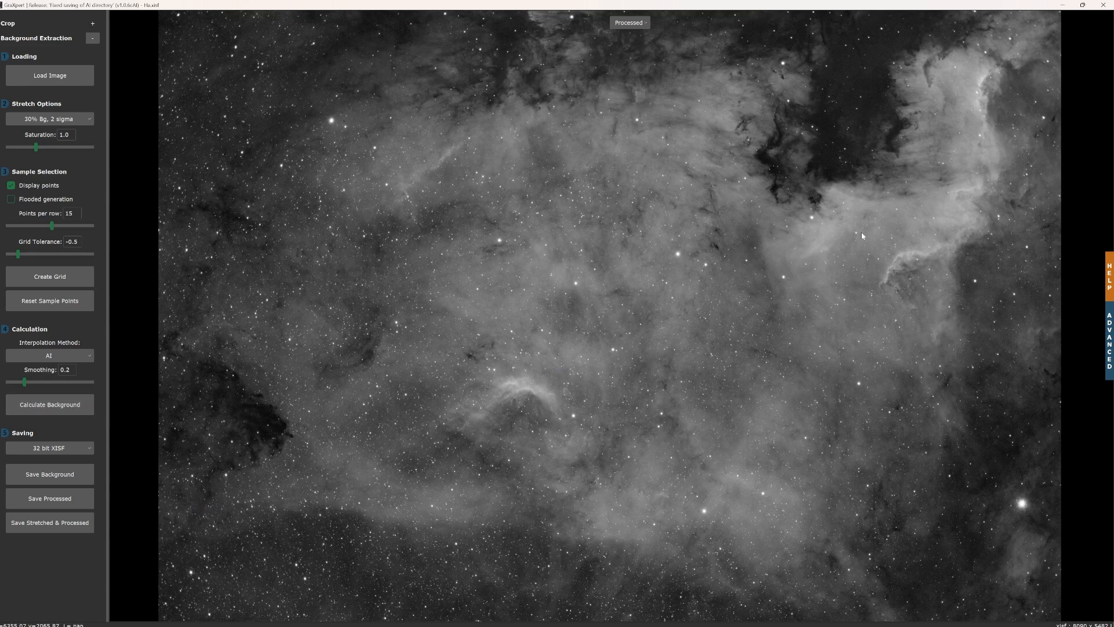
# Step: Examine the extracted background of the Ha image, and compare the original with the processed version
pyautogui.click(630, 23)
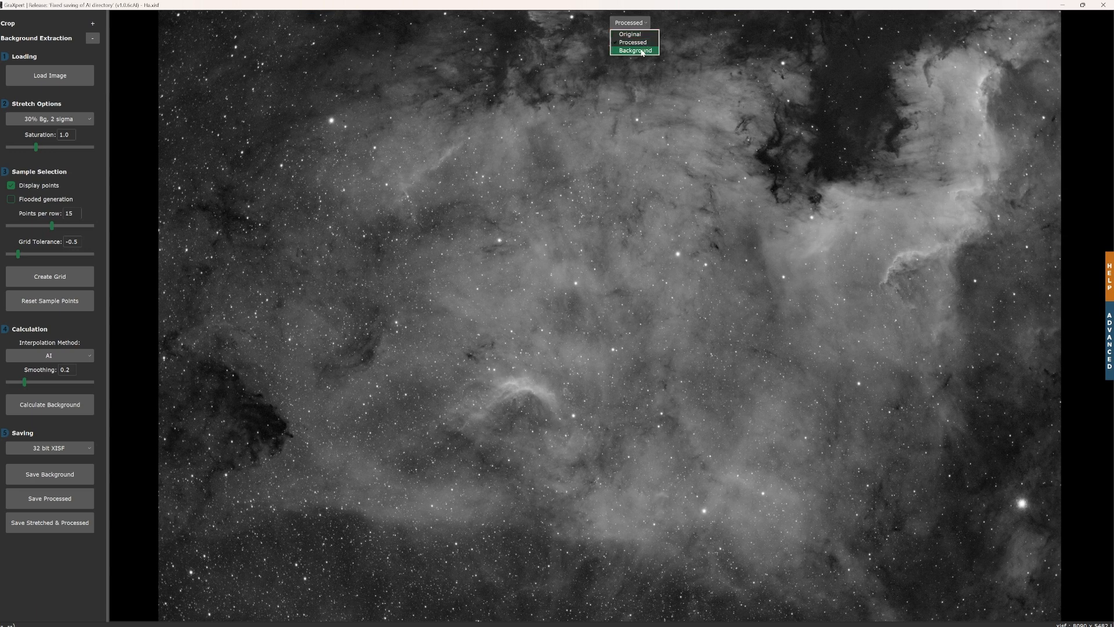
pyautogui.click(638, 50)
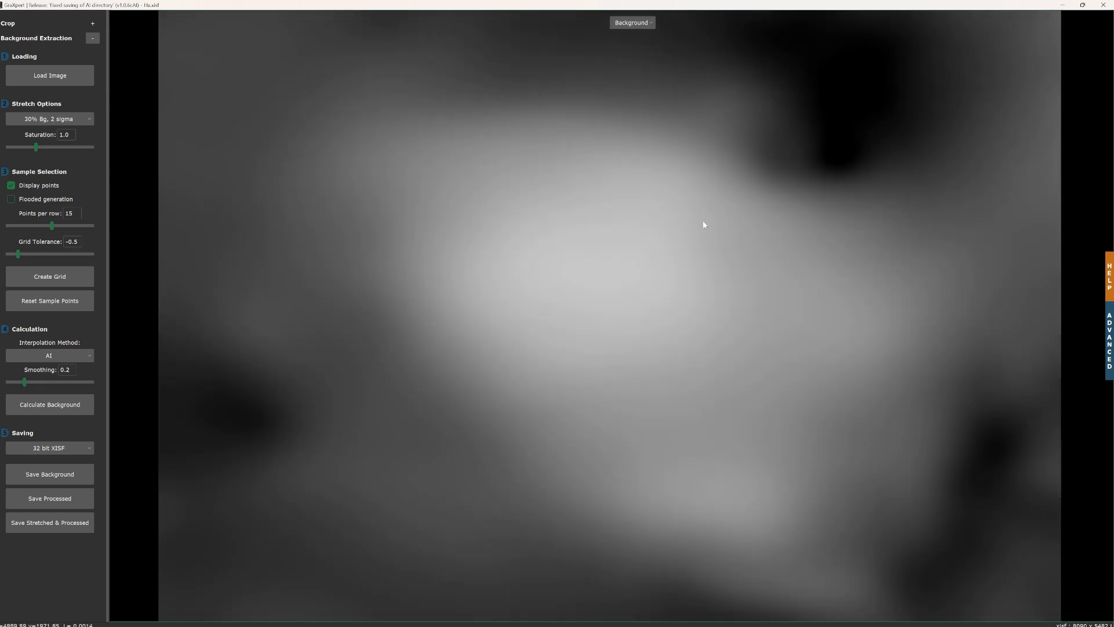
pyautogui.click(632, 23)
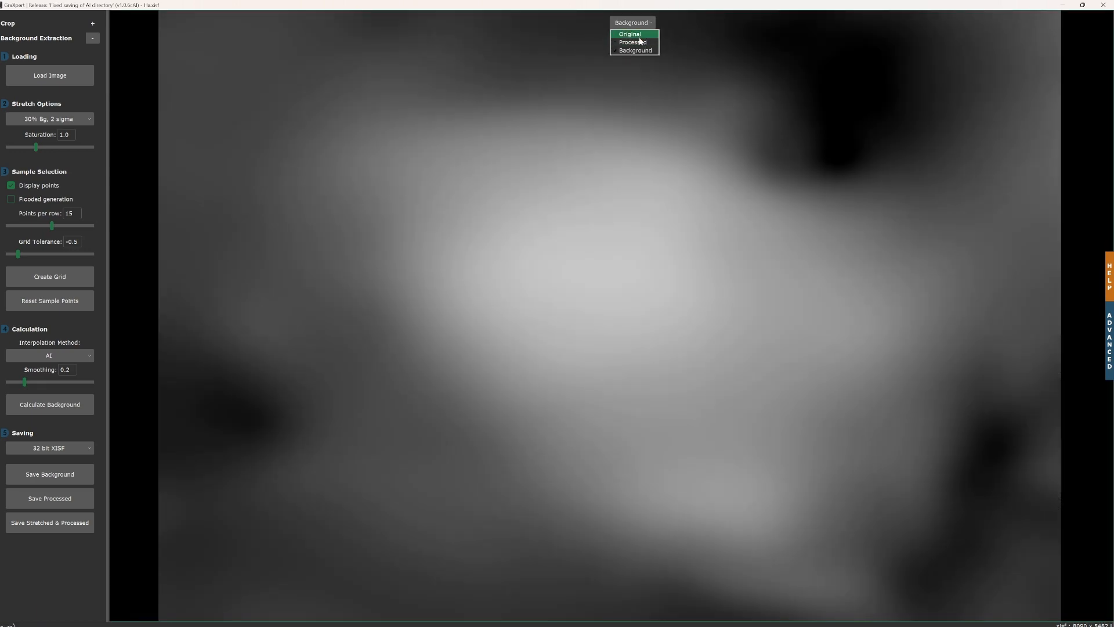
pyautogui.click(638, 35)
pyautogui.click(629, 23)
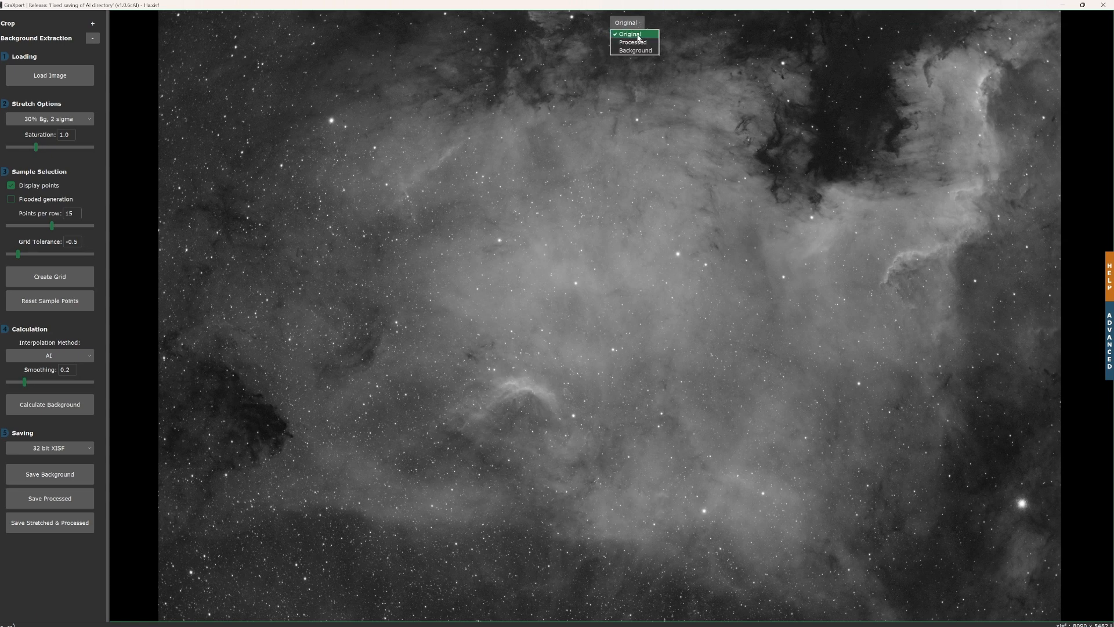
pyautogui.click(632, 43)
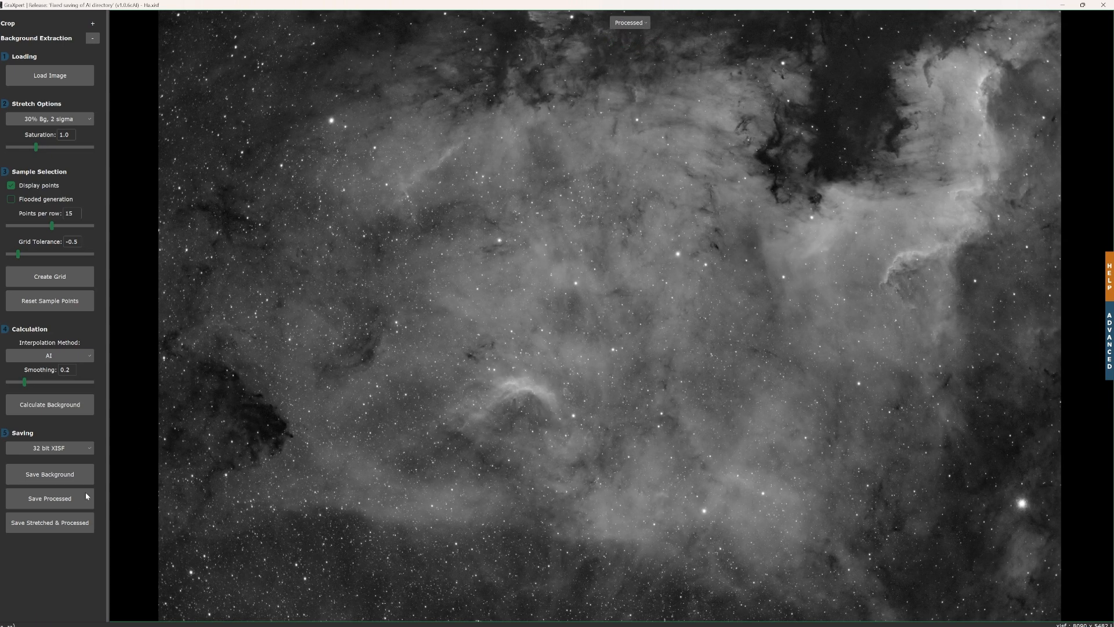
# Step: Save the processed Ha image as Ha_GraXpert.xisf and the processed Stars image as Stars_GraXpert.xisf in the Proc1 folder
pyautogui.click(49, 499)
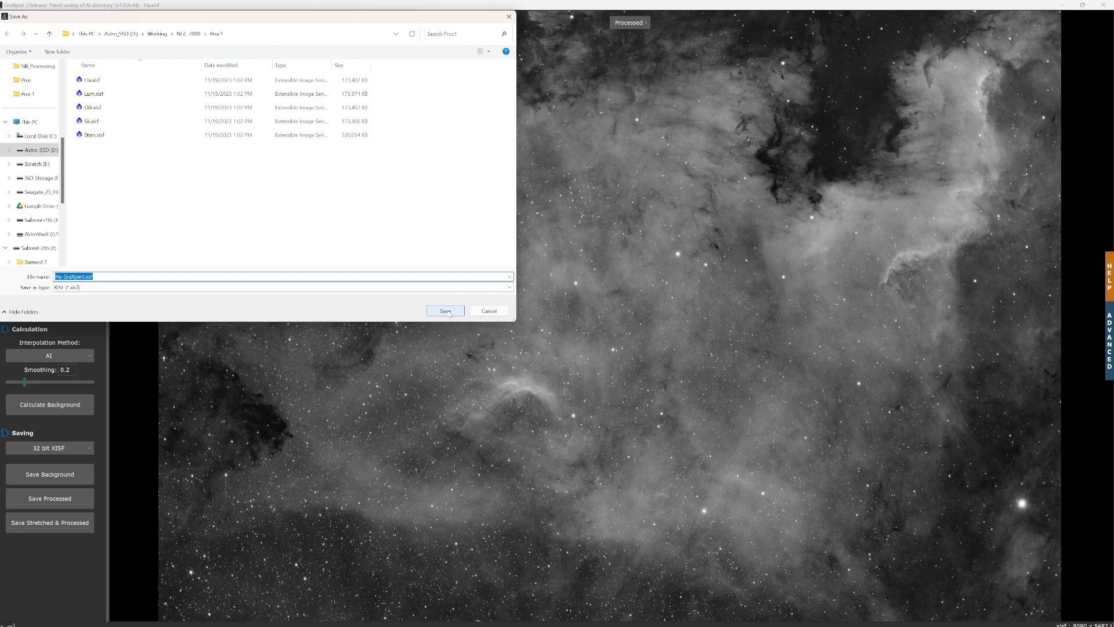
pyautogui.click(445, 311)
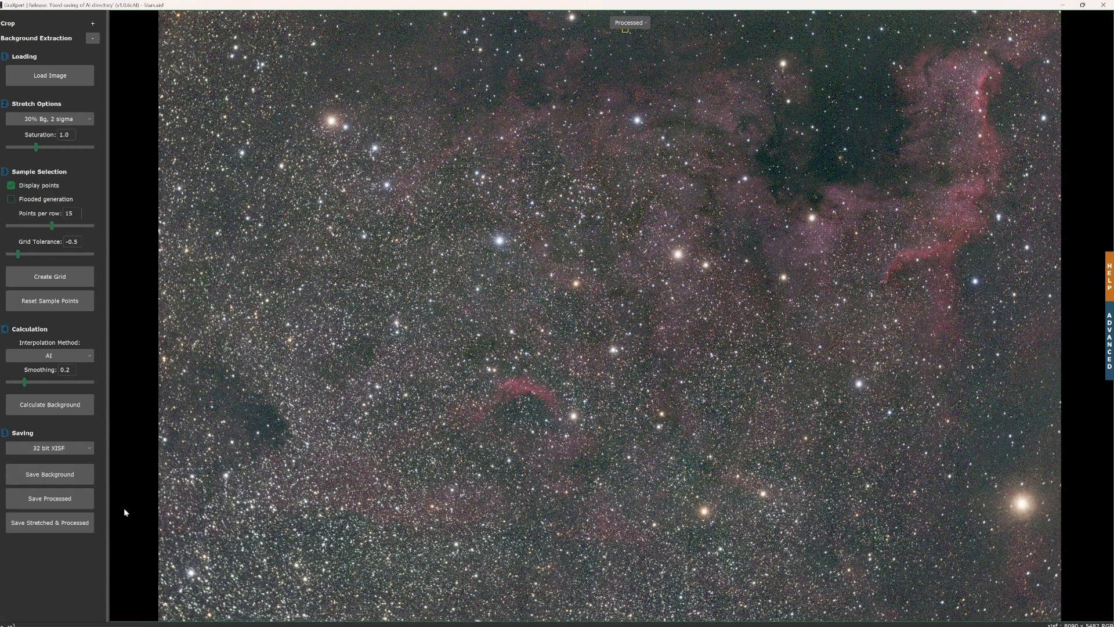
pyautogui.click(58, 500)
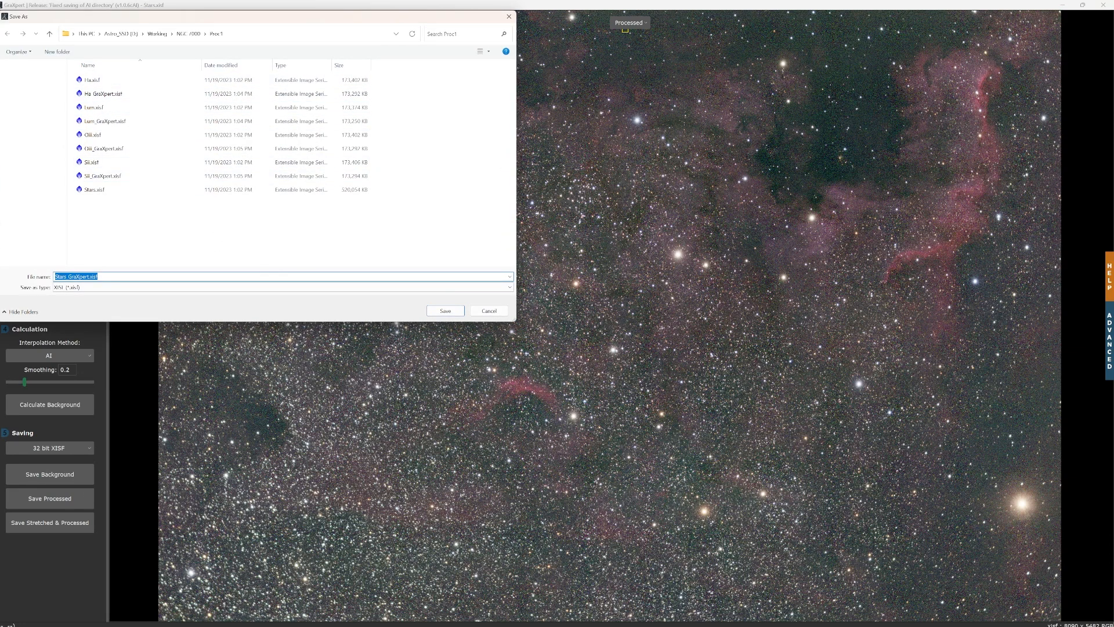
pyautogui.click(447, 313)
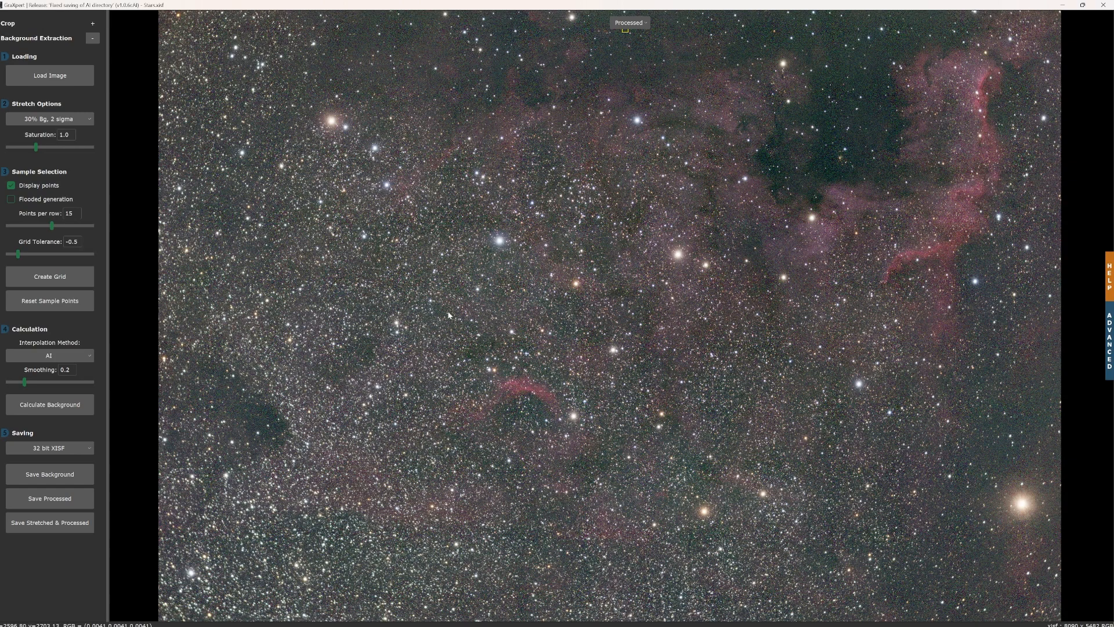
# Step: Switch to PixInsight and open the GraXpert versions of Ha, Lum, Oiii, Sii and Stars from the Proc1 folder
pyautogui.click(1063, 5)
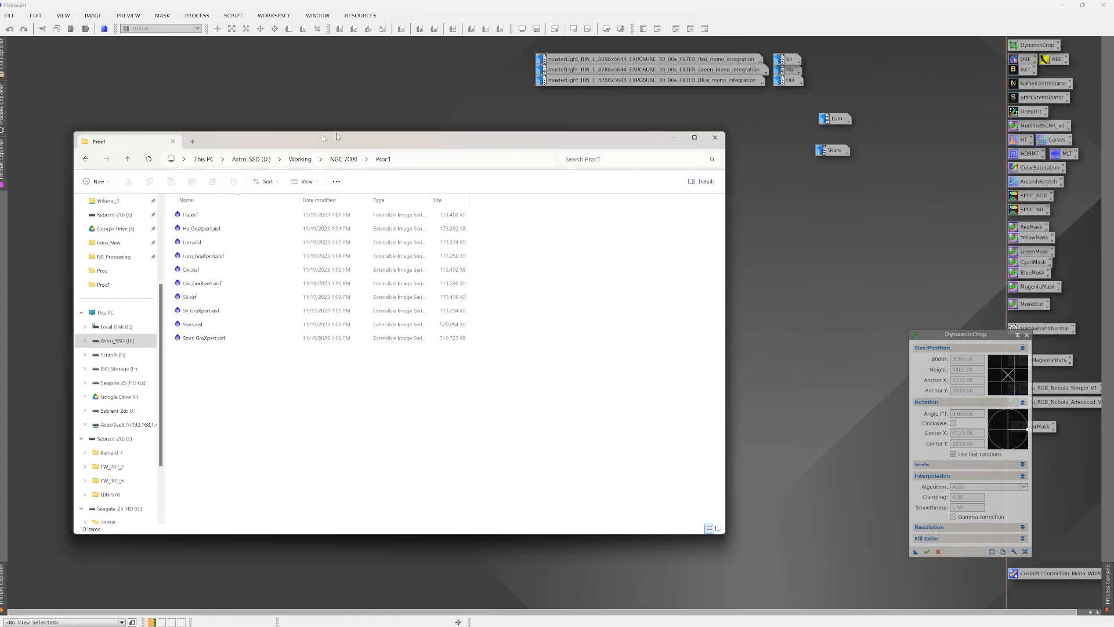
pyautogui.moveTo(336, 133); pyautogui.dragTo(421, 130)
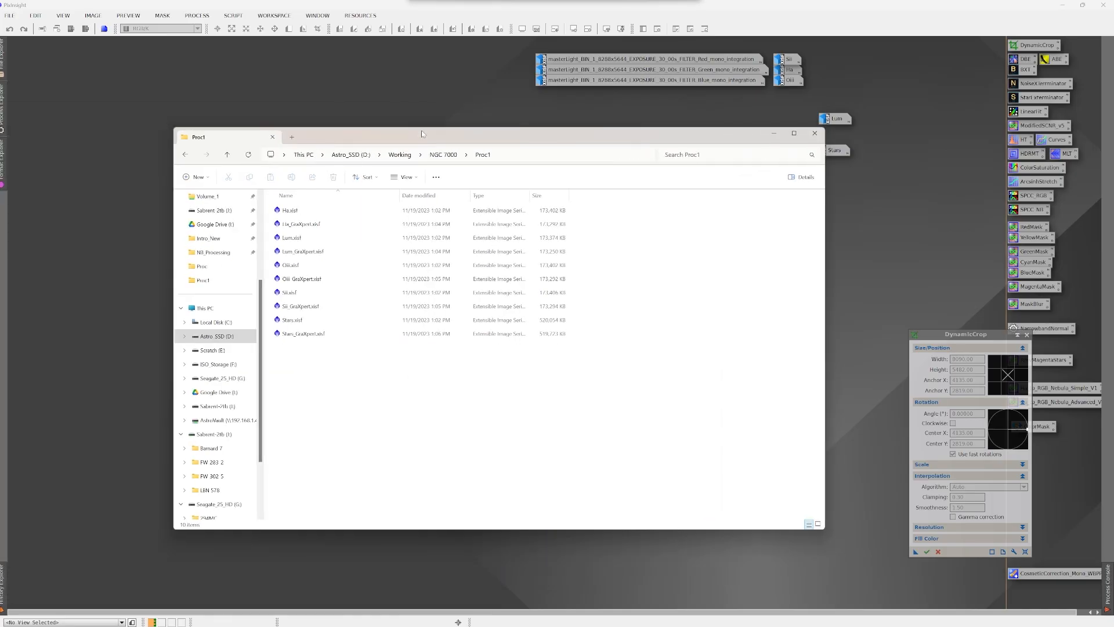
pyautogui.click(303, 224)
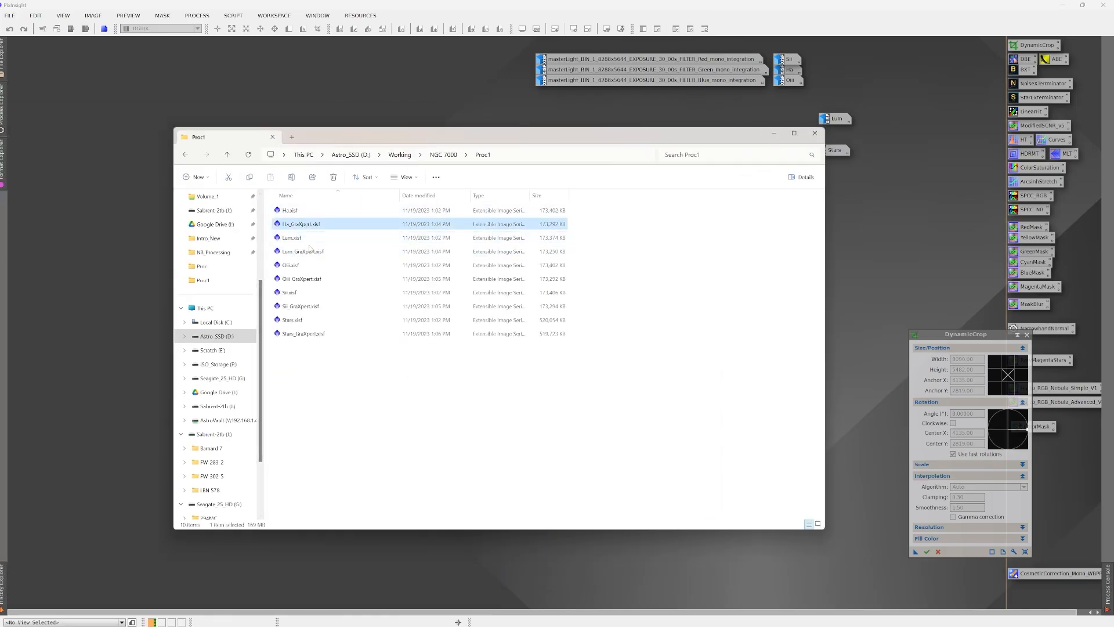
pyautogui.keyDown('ctrl'); pyautogui.click(305, 251); pyautogui.keyUp('ctrl')
pyautogui.keyDown('ctrl'); pyautogui.click(312, 279); pyautogui.keyUp('ctrl')
pyautogui.keyDown('ctrl'); pyautogui.click(303, 306); pyautogui.keyUp('ctrl')
pyautogui.keyDown('ctrl'); pyautogui.click(315, 335); pyautogui.keyUp('ctrl')
pyautogui.moveTo(311, 310); pyautogui.dragTo(105, 261)
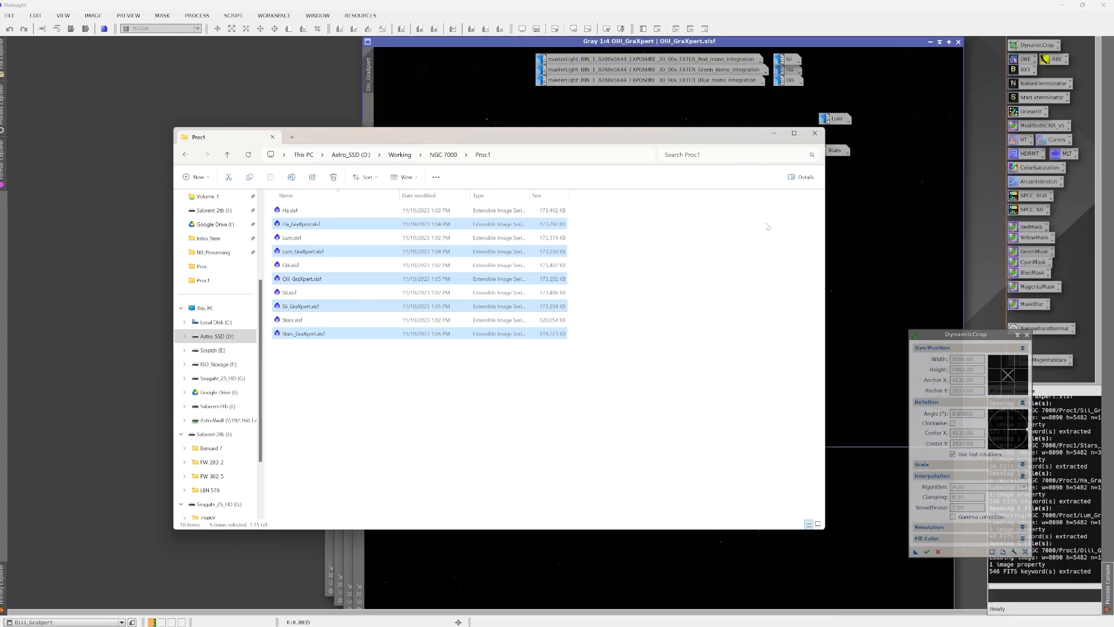
pyautogui.click(775, 134)
# Step: Auto-stretch the display of Oiii_GraXpert and Lum_GraXpert, then iconize both images and park them in the workspace's upper area
pyautogui.moveTo(441, 42); pyautogui.dragTo(135, 102)
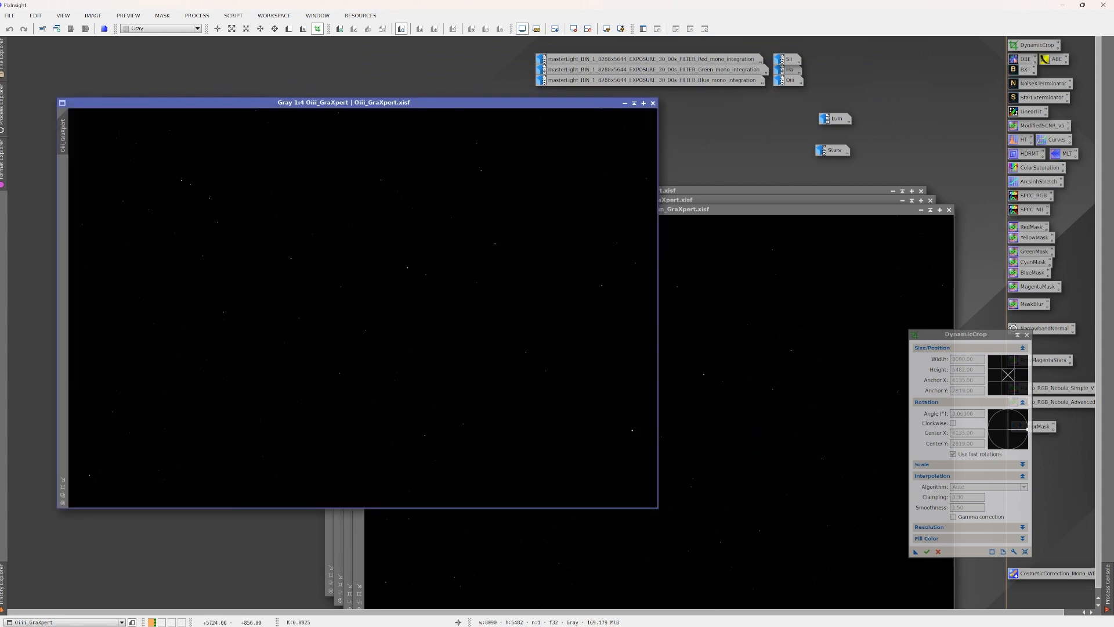
pyautogui.click(606, 28)
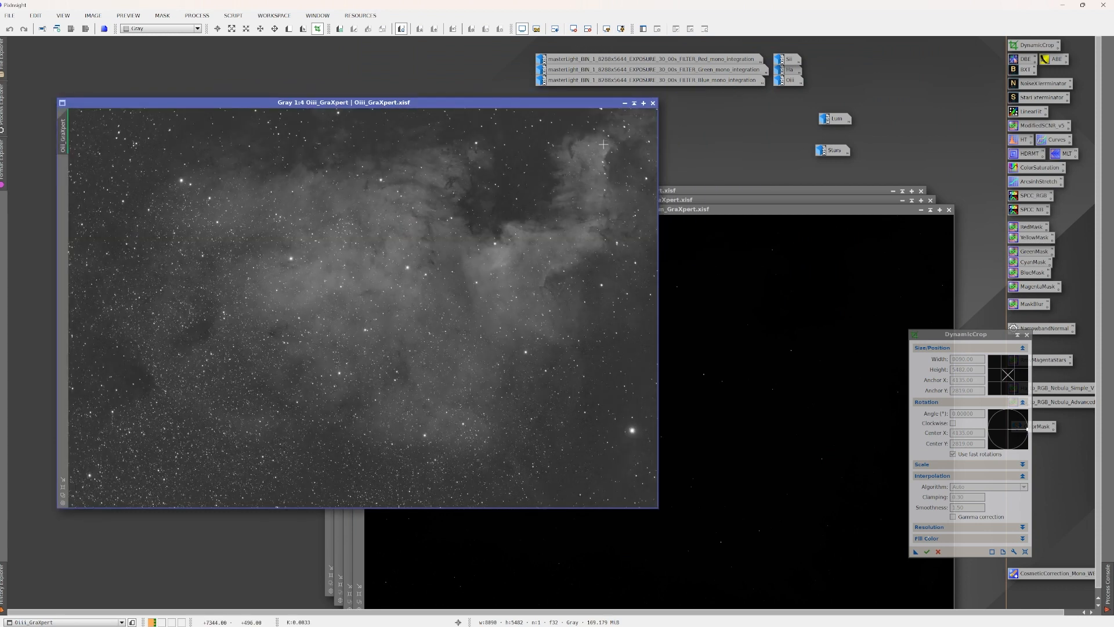
pyautogui.click(625, 103)
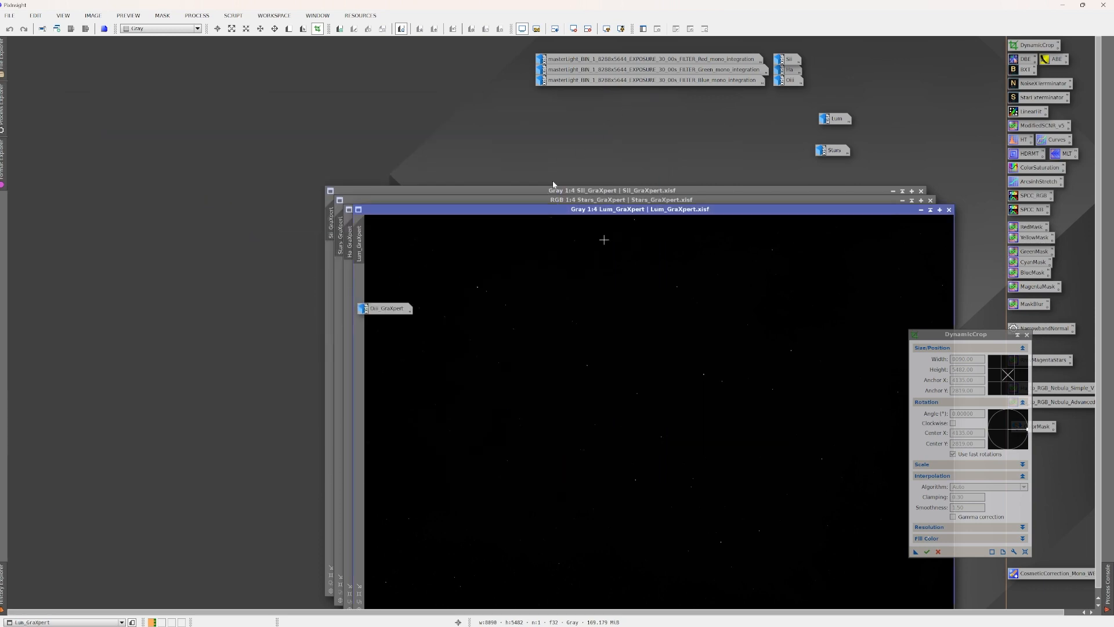
pyautogui.moveTo(389, 308); pyautogui.dragTo(266, 58)
pyautogui.moveTo(704, 209); pyautogui.dragTo(436, 153)
pyautogui.click(607, 29)
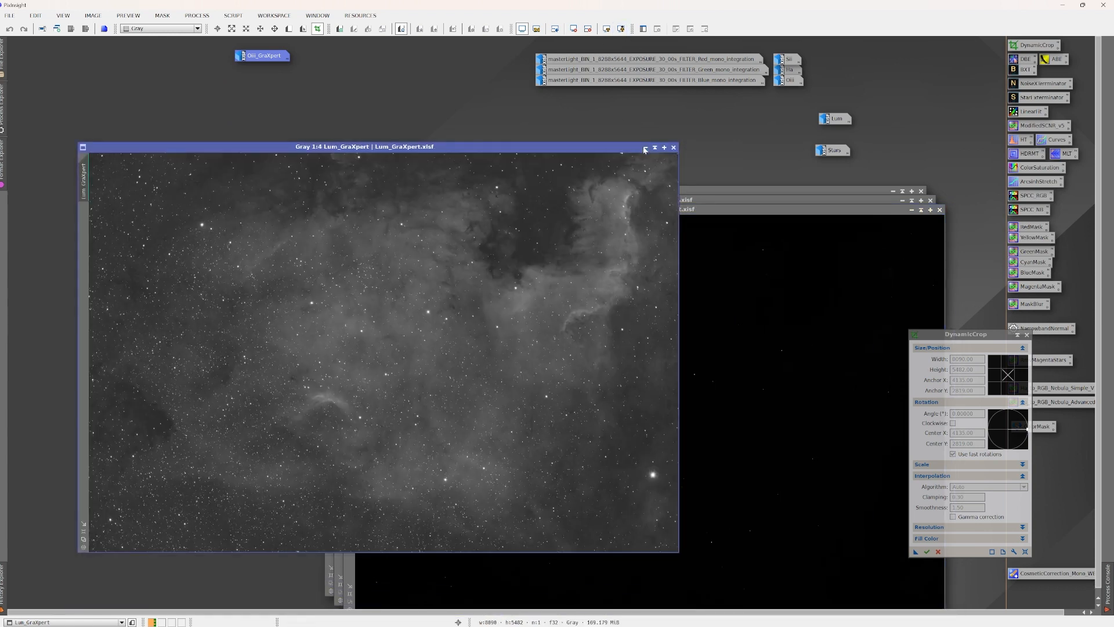
pyautogui.click(645, 146)
pyautogui.moveTo(411, 361); pyautogui.dragTo(343, 68)
# Step: Auto-stretch the display of Ha_GraXpert and Stars_GraXpert, then iconize both and park them beside the other GraXpert icons
pyautogui.moveTo(580, 205); pyautogui.dragTo(336, 148)
pyautogui.click(606, 28)
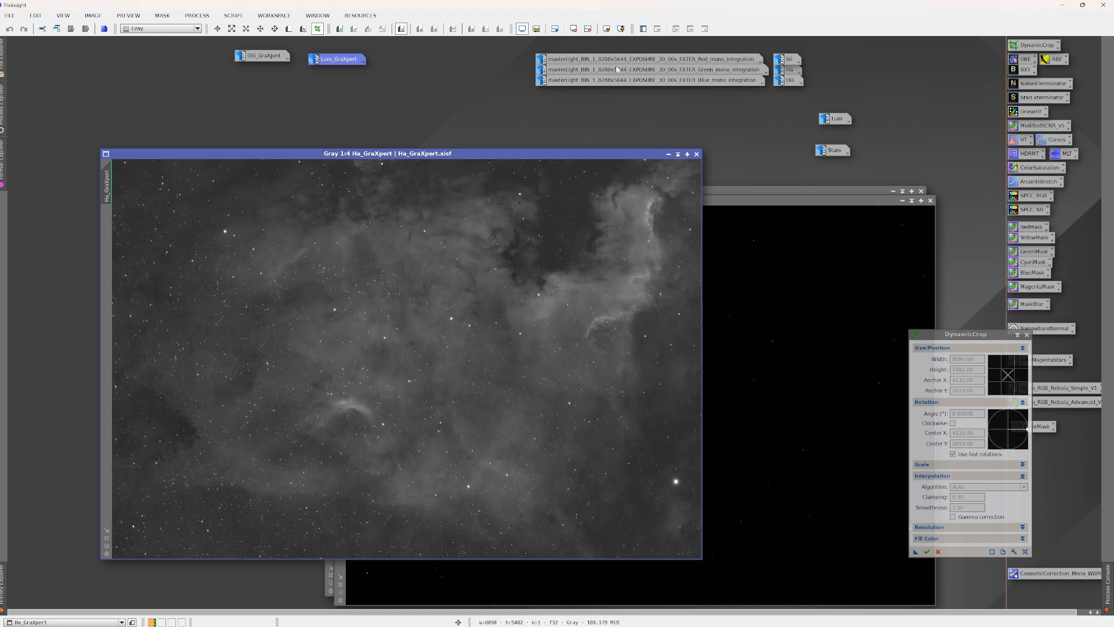
pyautogui.click(668, 161)
pyautogui.click(669, 154)
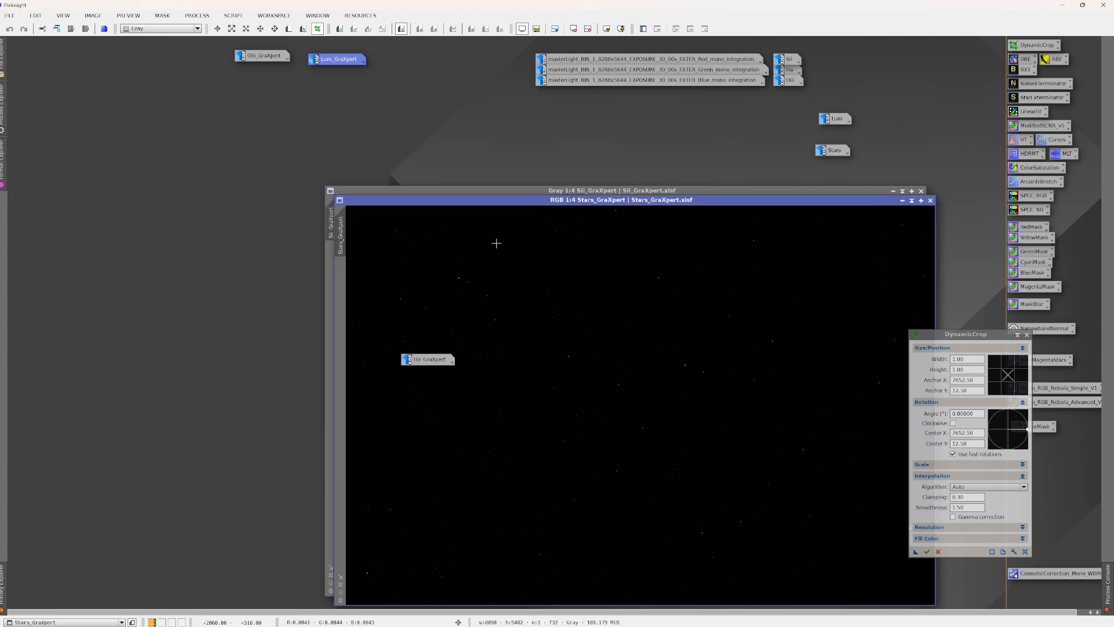
pyautogui.moveTo(437, 367); pyautogui.dragTo(271, 76)
pyautogui.moveTo(572, 202); pyautogui.dragTo(369, 136)
pyautogui.click(606, 28)
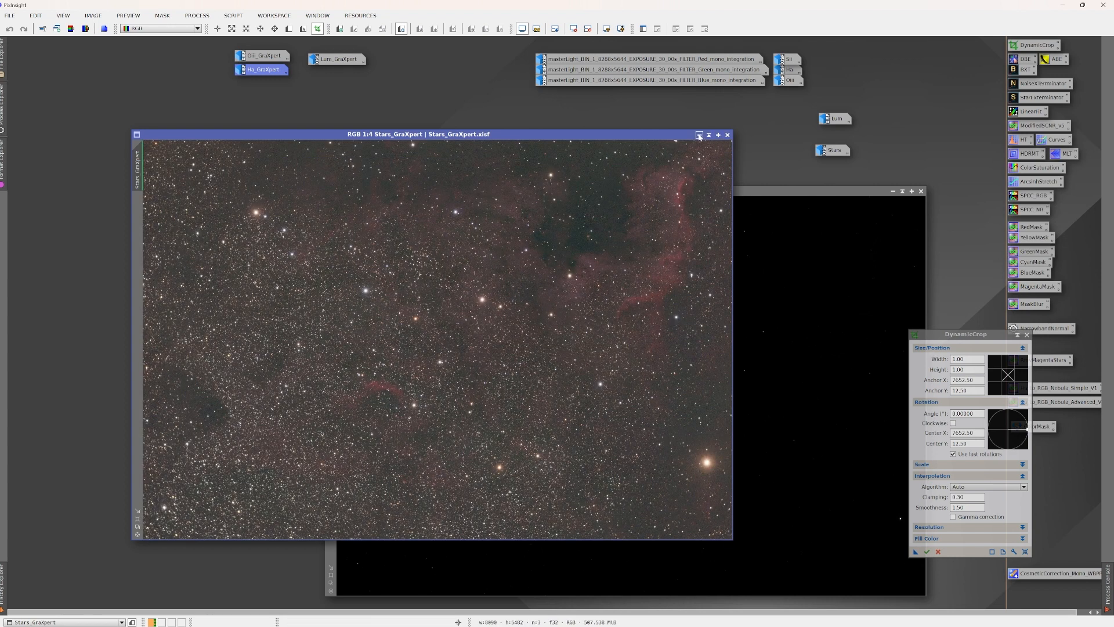
pyautogui.click(699, 135)
pyautogui.moveTo(477, 339); pyautogui.dragTo(203, 55)
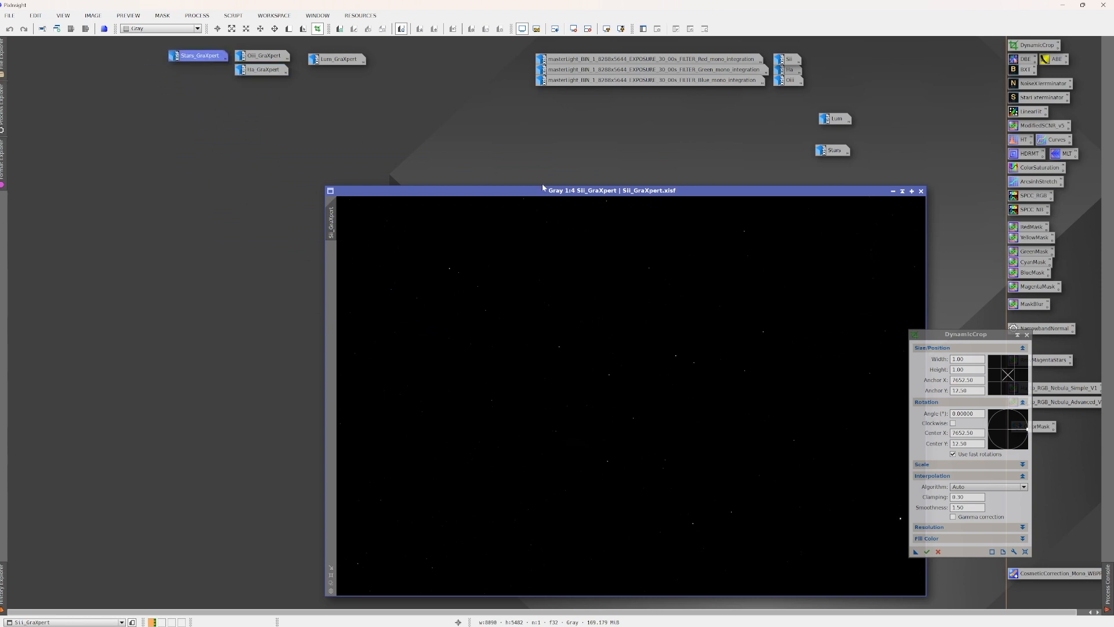
# Step: Auto-stretch the display of Sii_GraXpert, then iconize it and place it under the Lum_GraXpert icon
pyautogui.moveTo(545, 191); pyautogui.dragTo(308, 119)
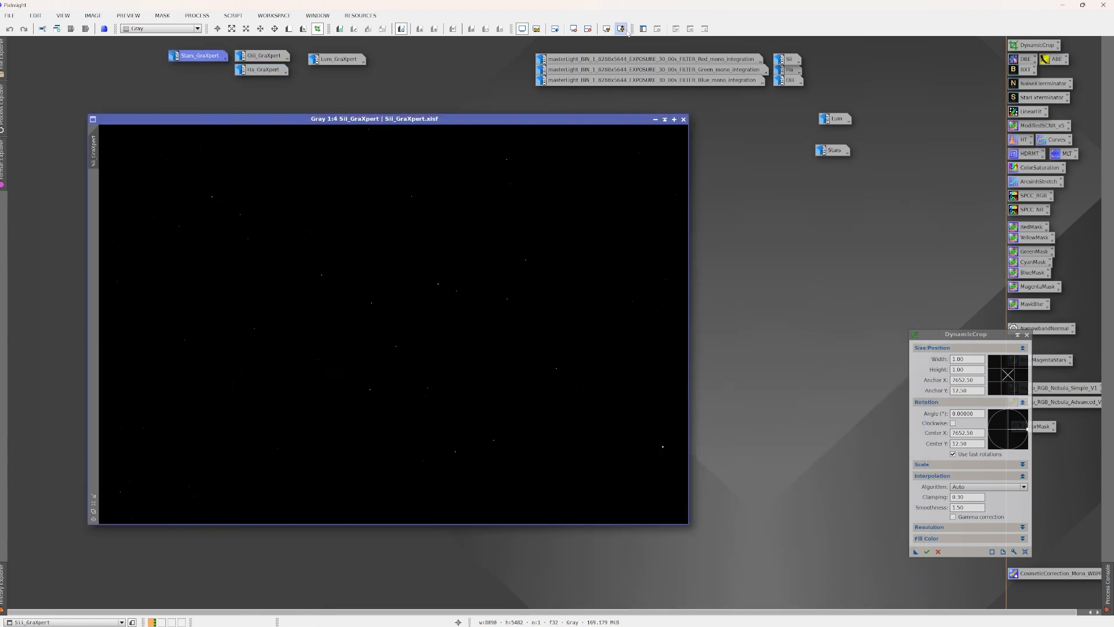
pyautogui.click(607, 29)
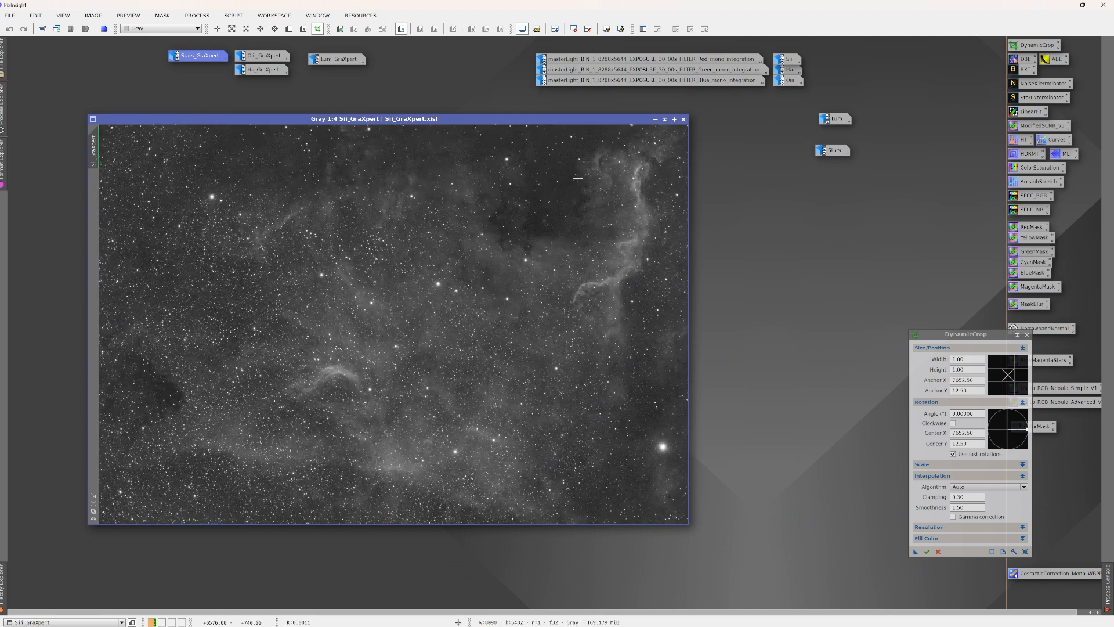
pyautogui.click(656, 119)
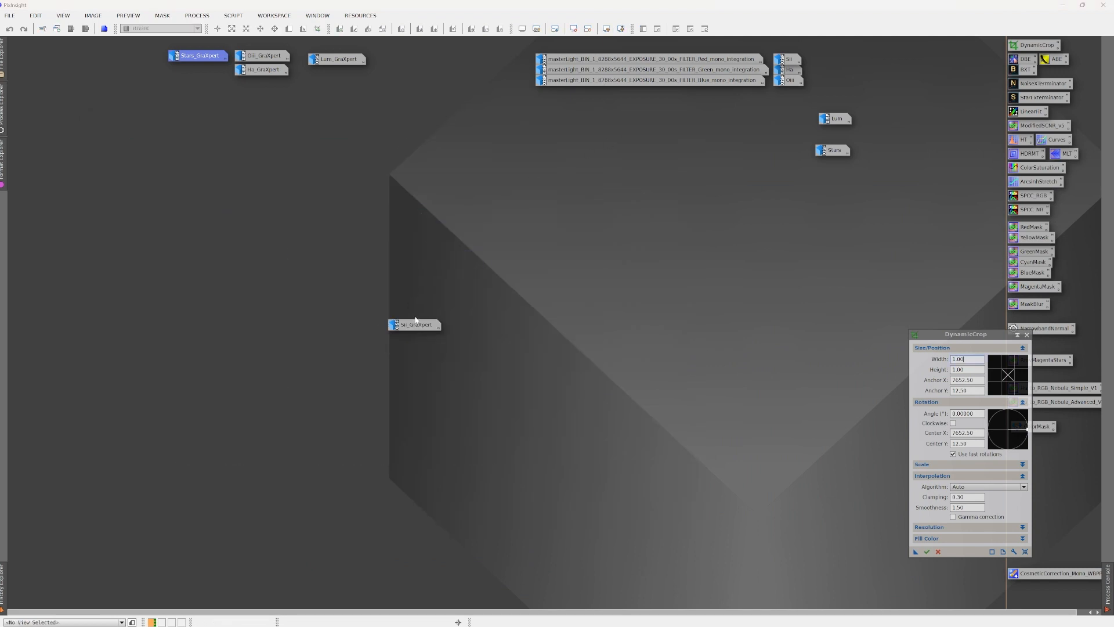
pyautogui.moveTo(414, 325); pyautogui.dragTo(336, 78)
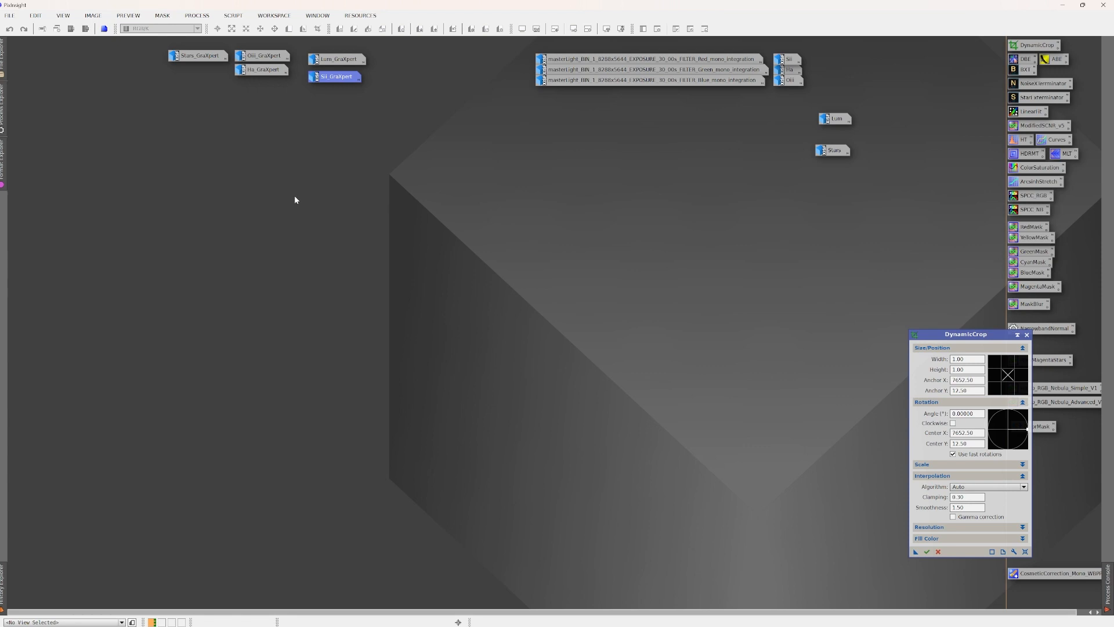
# Step: Open the ChannelCombination process and assign Sii_GraXpert as the red channel's source image
pyautogui.click(197, 16)
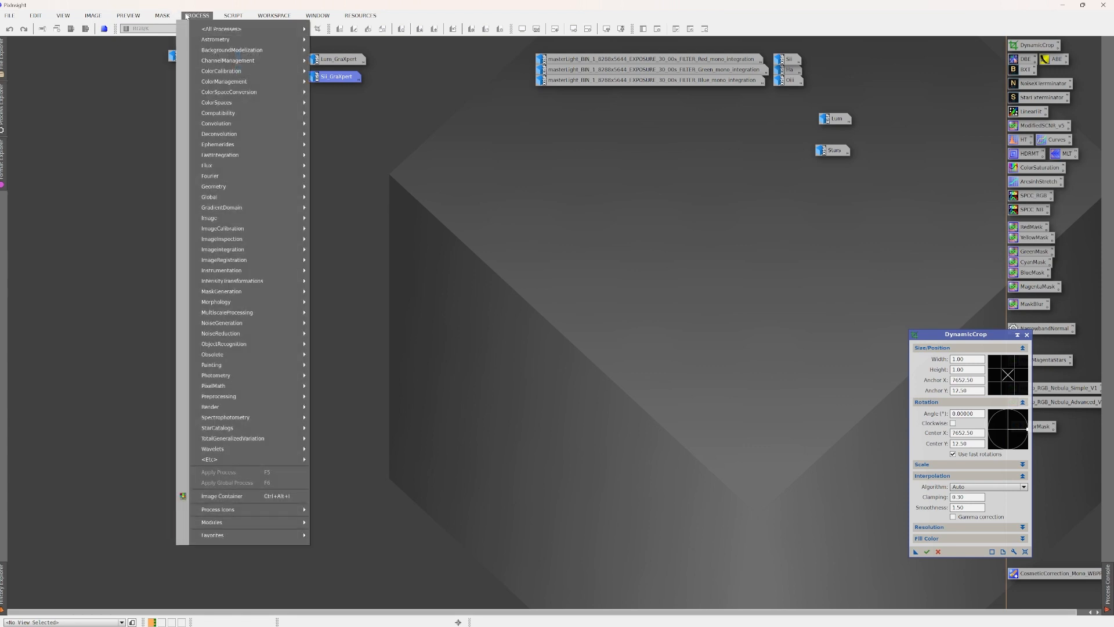
pyautogui.moveTo(243, 29)
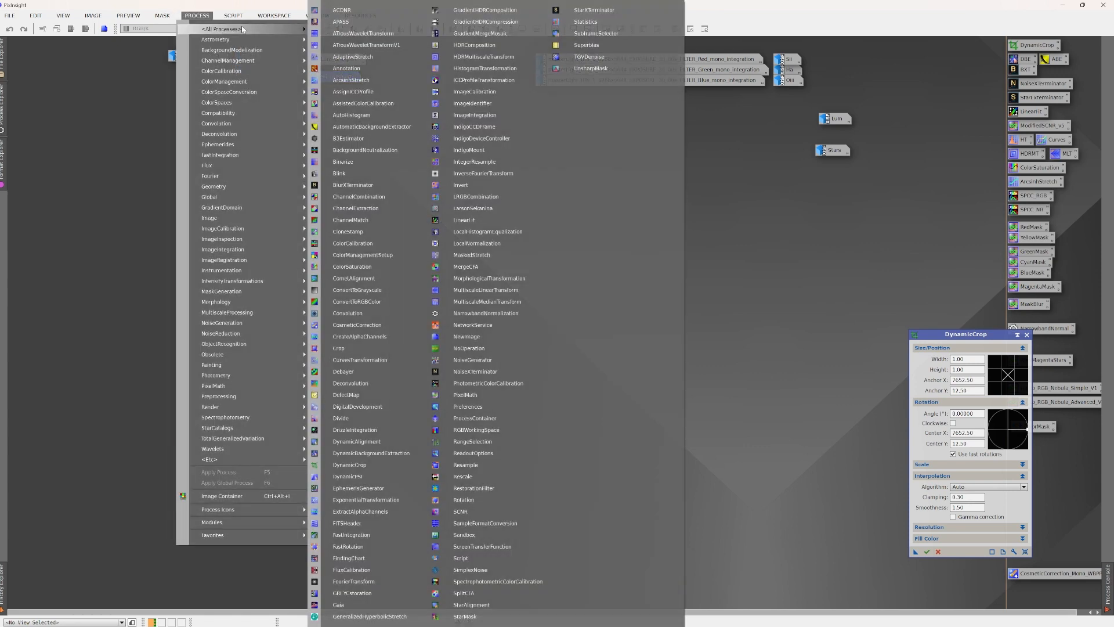
pyautogui.click(398, 197)
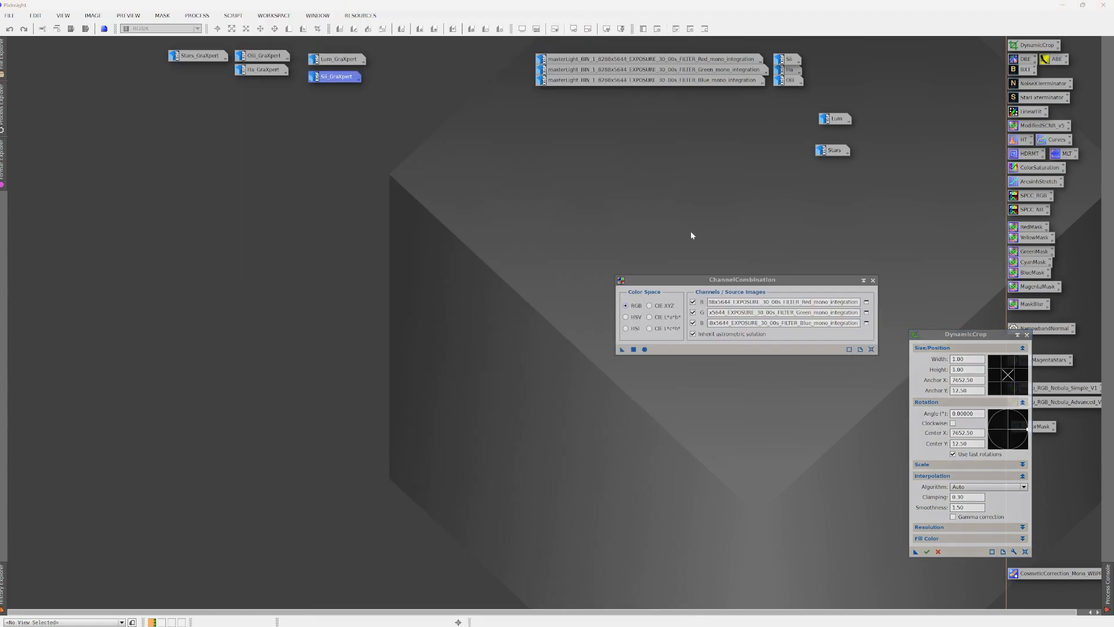
pyautogui.moveTo(721, 278); pyautogui.dragTo(630, 189)
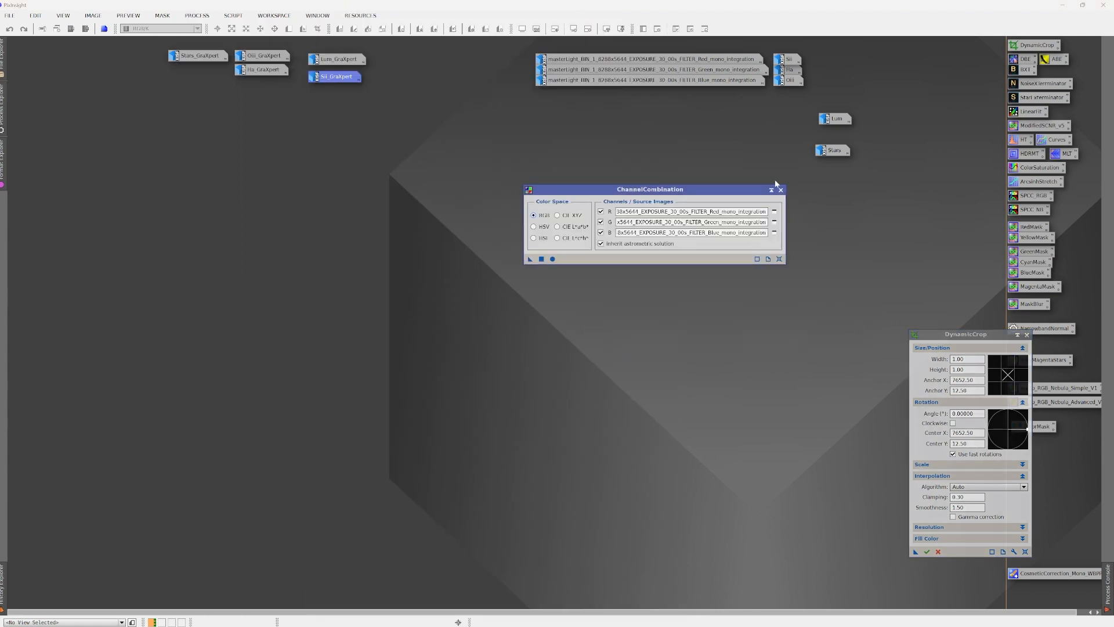
pyautogui.click(775, 213)
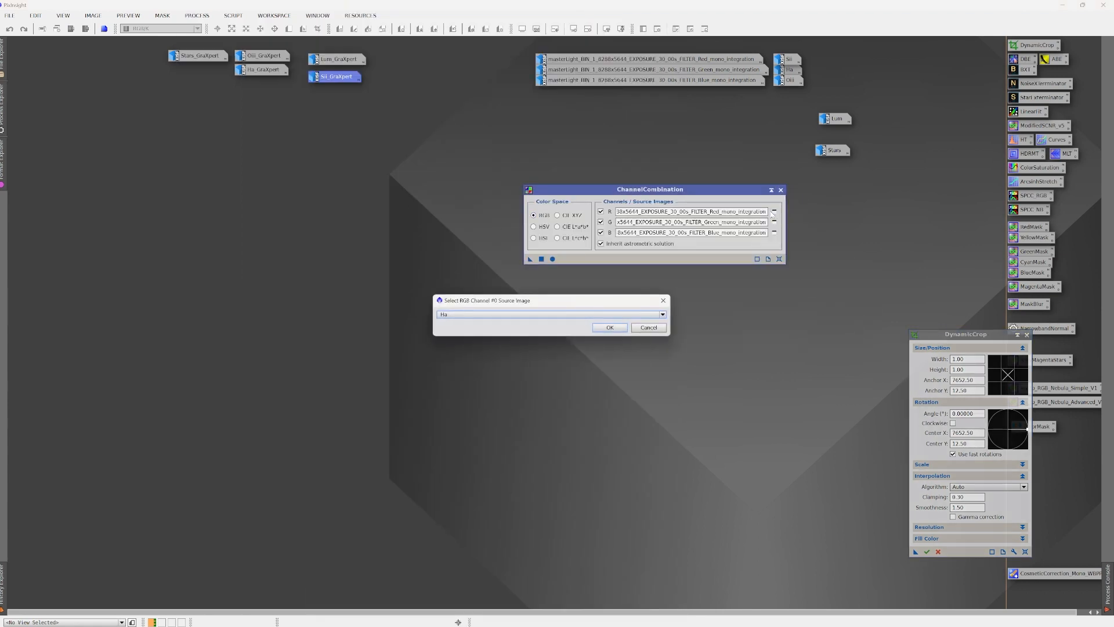
pyautogui.click(662, 315)
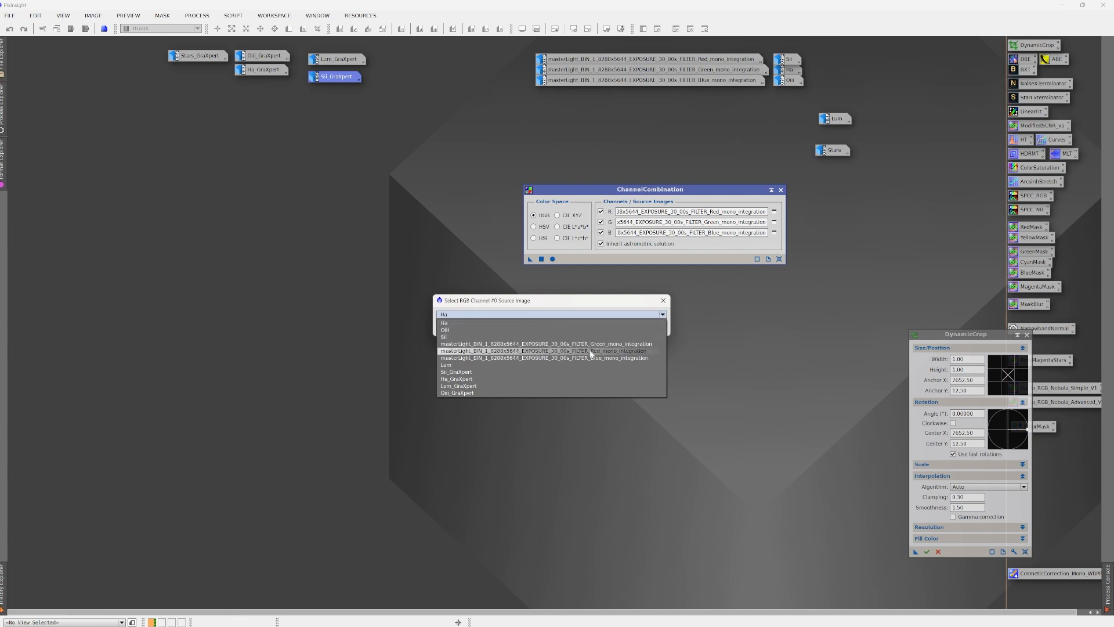
pyautogui.click(572, 371)
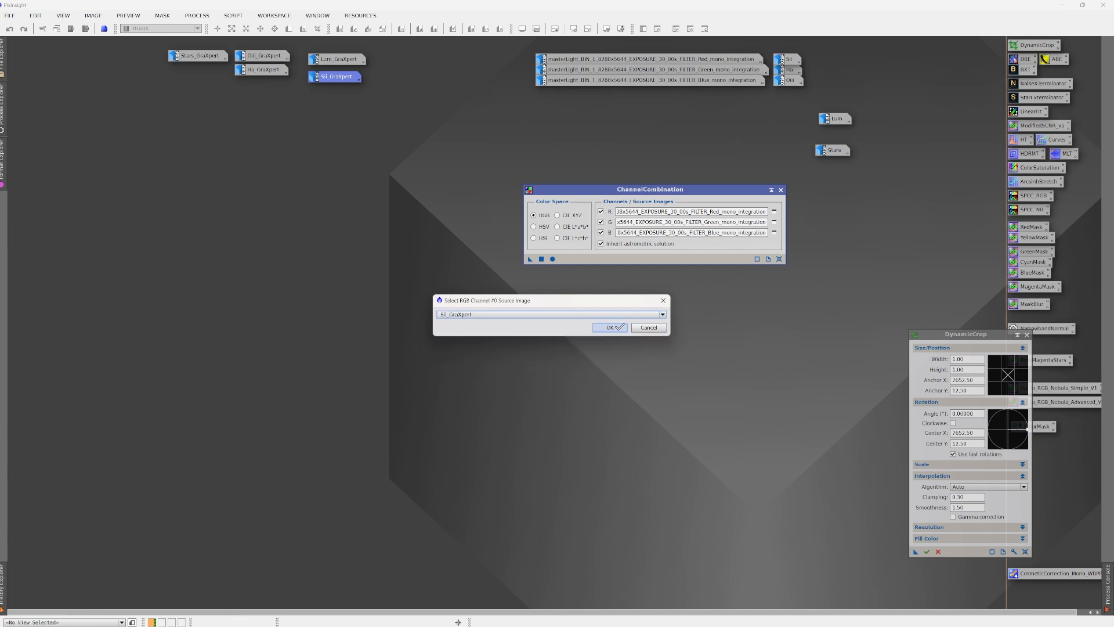
pyautogui.click(610, 327)
# Step: Assign Ha_GraXpert to the green channel and Oiii_GraXpert to the blue channel in ChannelCombination
pyautogui.click(774, 222)
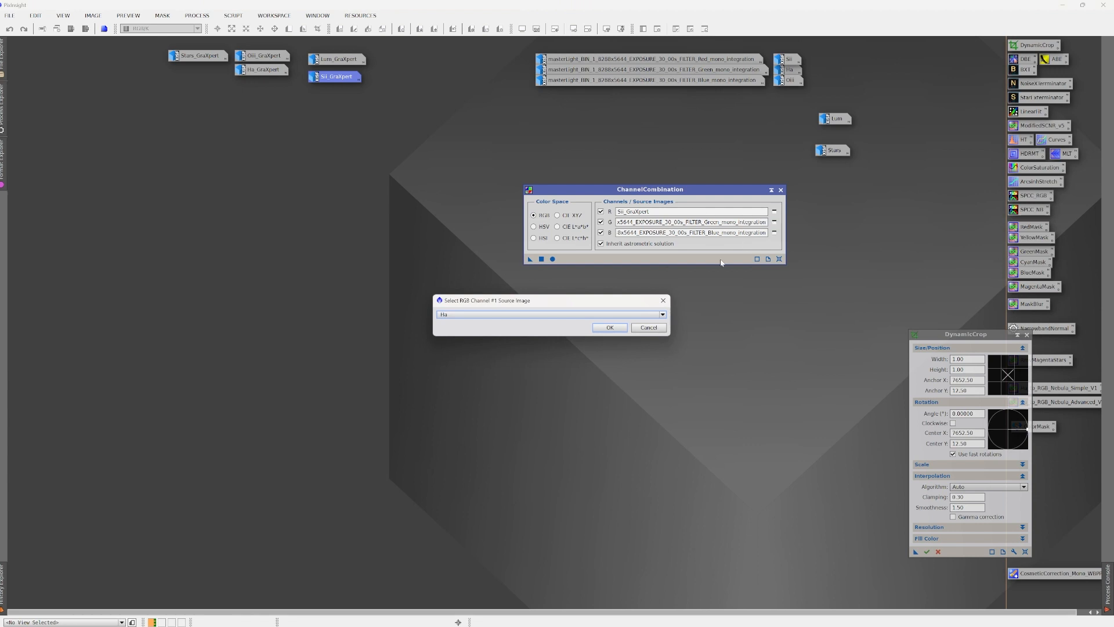
pyautogui.click(663, 315)
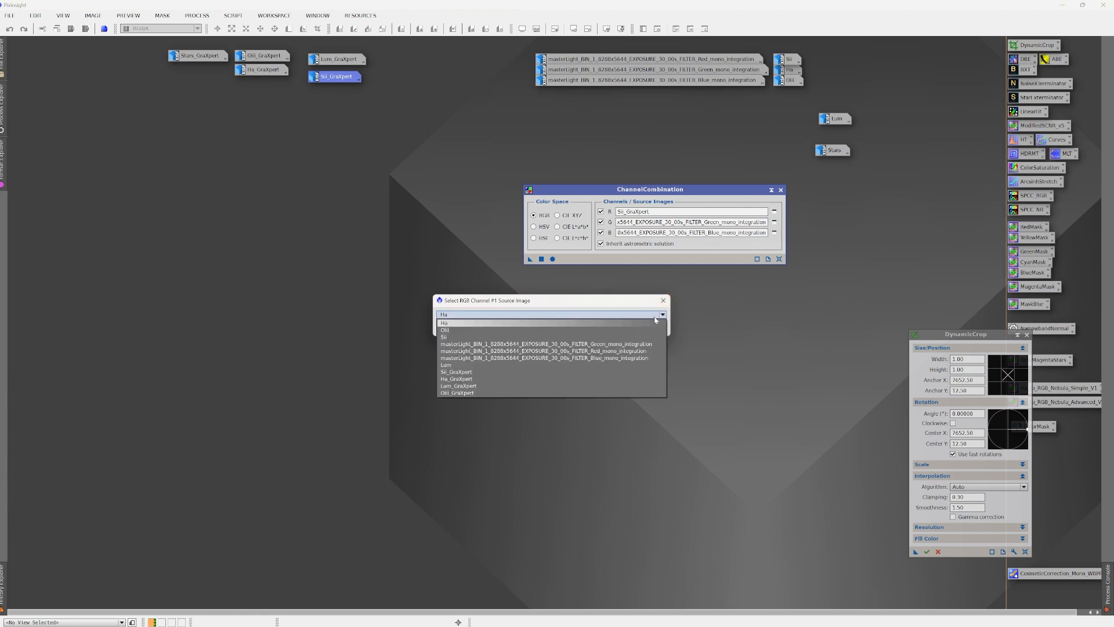
pyautogui.click(571, 377)
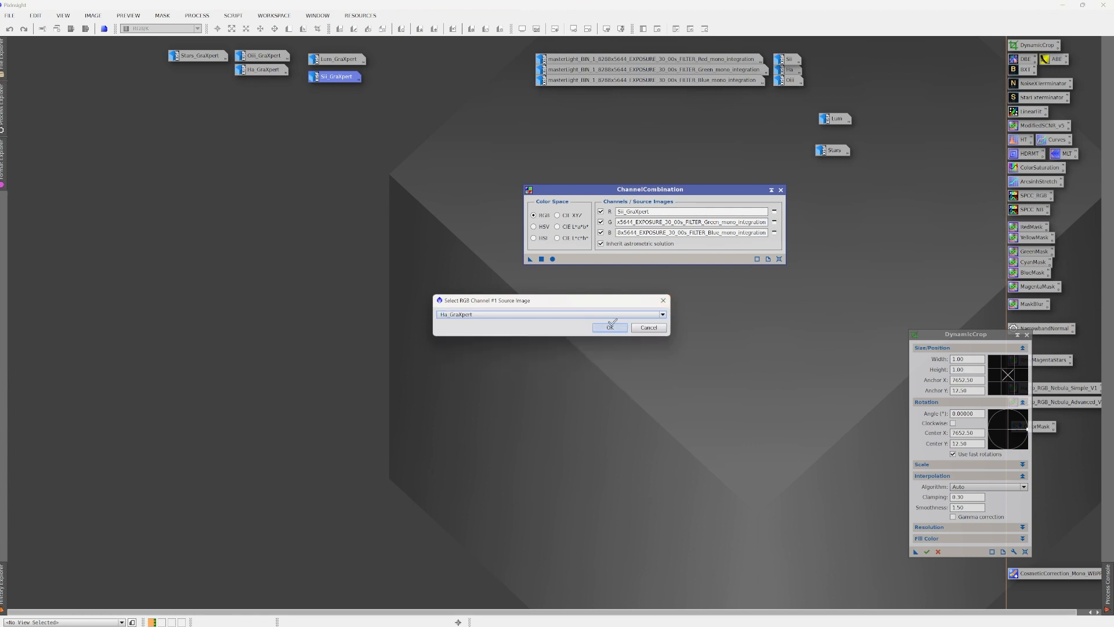
pyautogui.click(611, 325)
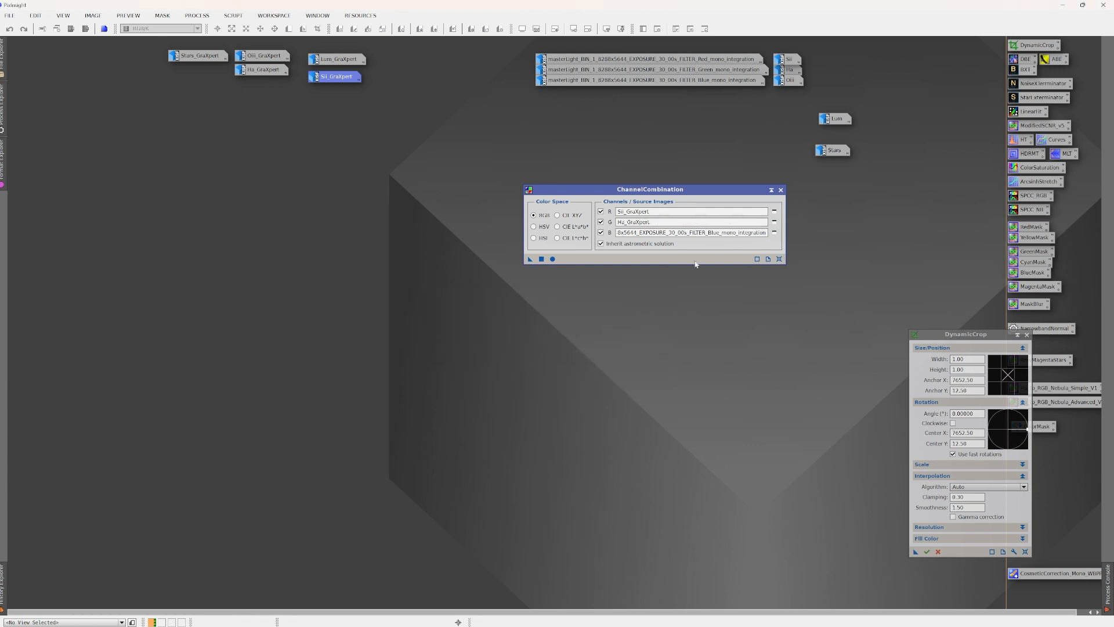
pyautogui.click(775, 233)
pyautogui.click(663, 315)
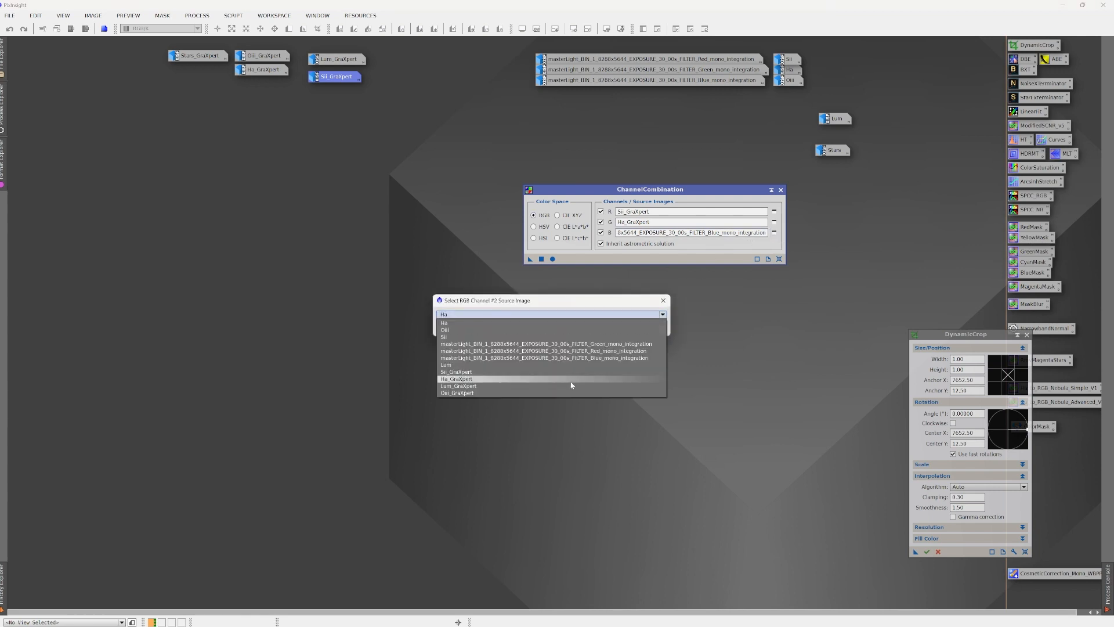
pyautogui.click(536, 392)
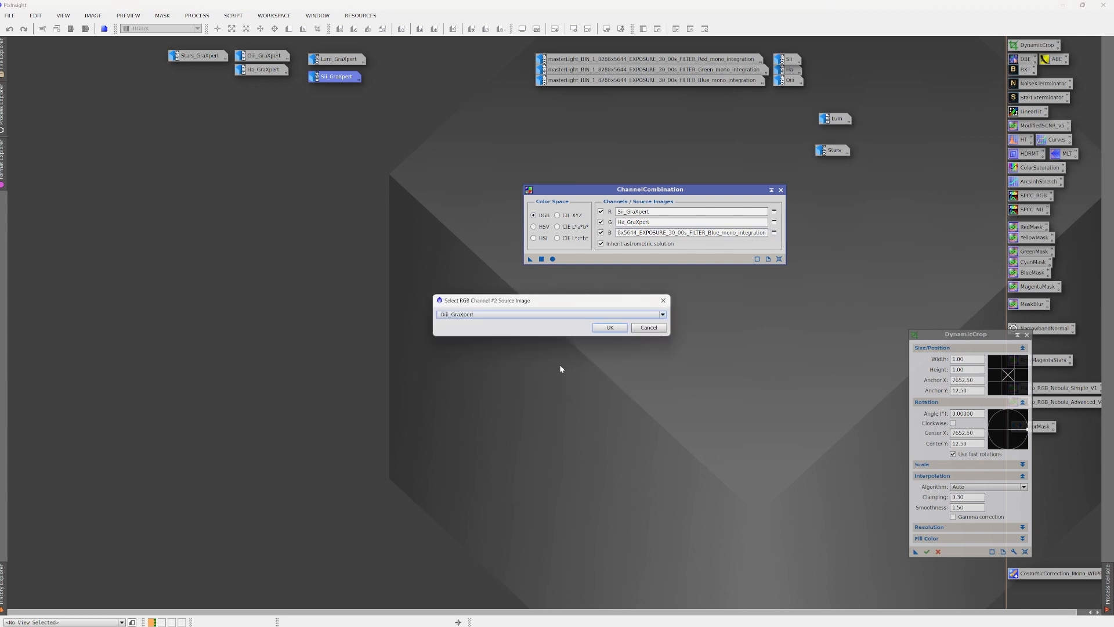
pyautogui.click(611, 327)
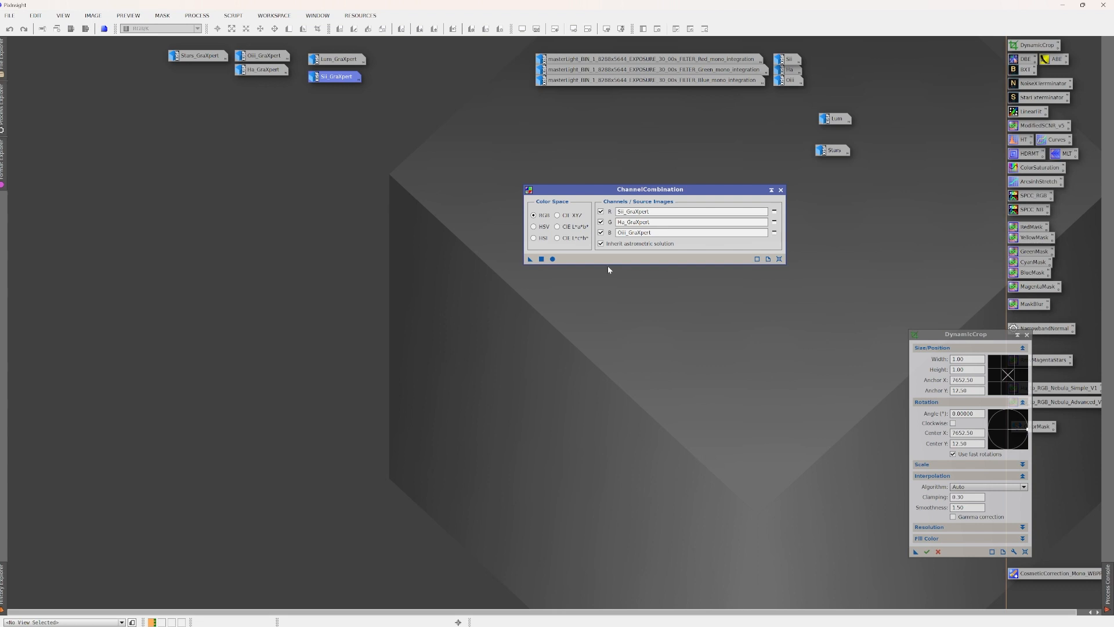
# Step: Combine the three channels into a new RGB image, close ChannelCombination and auto-stretch the new image's display
pyautogui.click(551, 260)
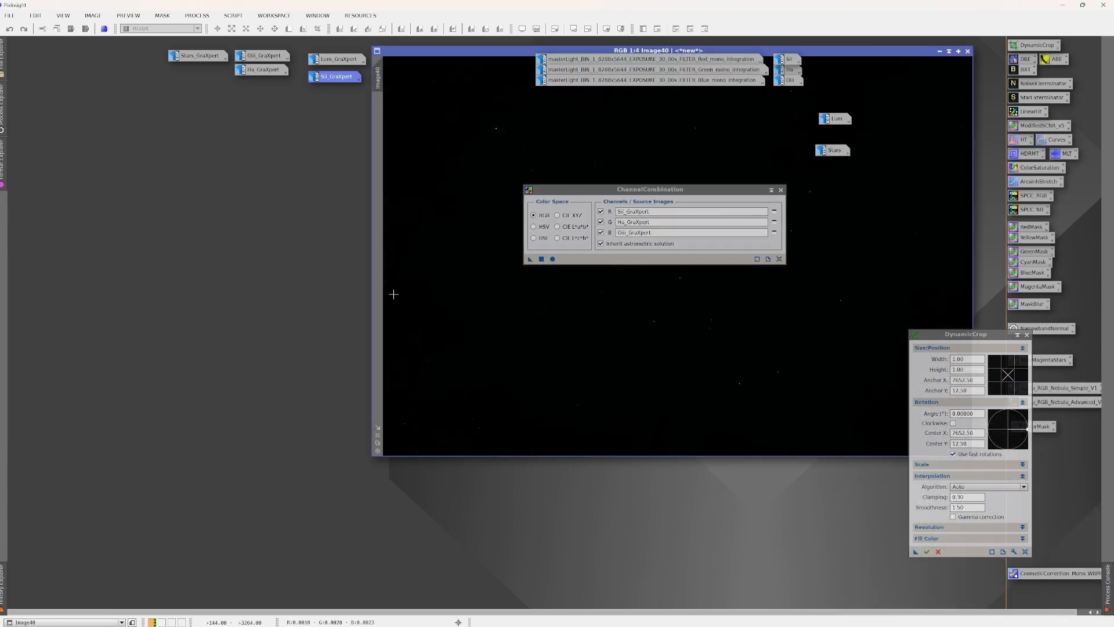
pyautogui.click(780, 190)
pyautogui.moveTo(516, 54); pyautogui.dragTo(245, 116)
pyautogui.click(607, 29)
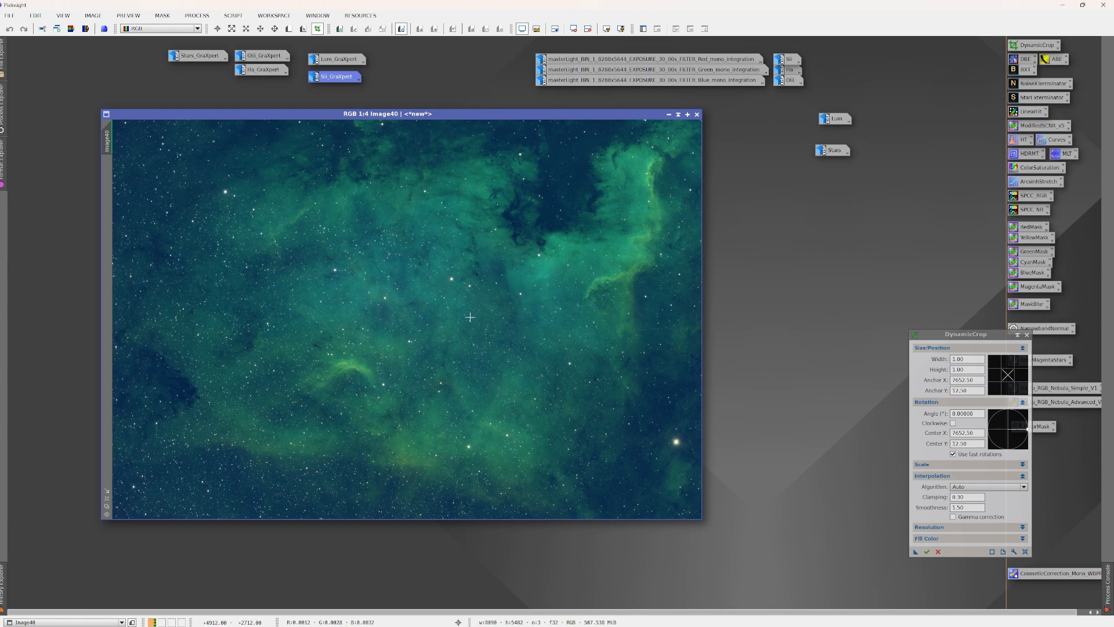
pyautogui.moveTo(361, 115); pyautogui.dragTo(327, 123)
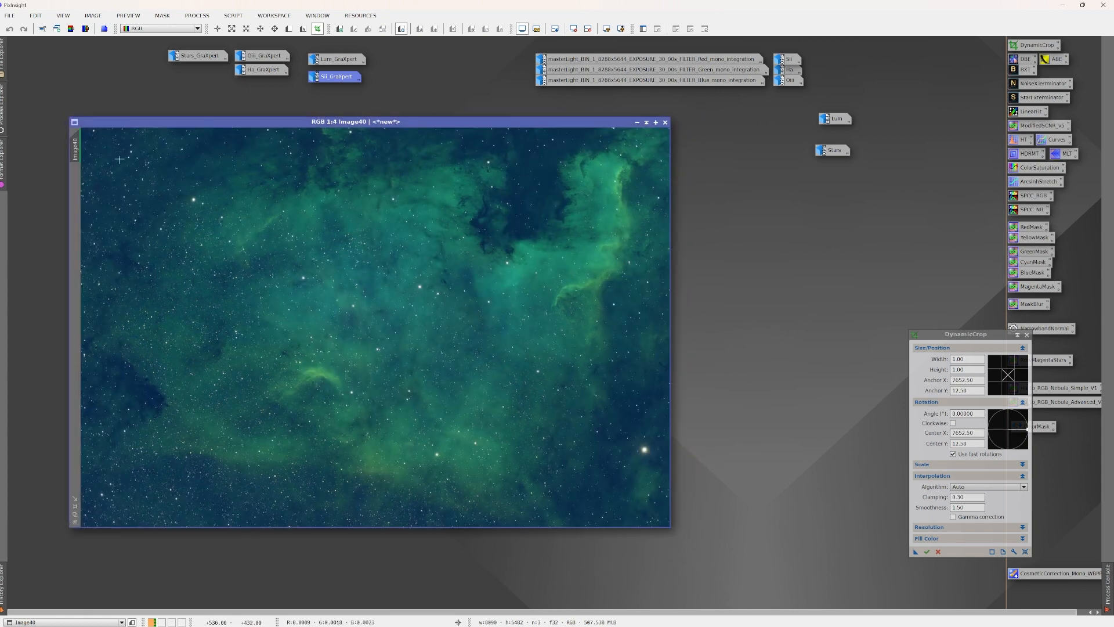
# Step: Rename the combined RGB image's identifier to SHO
pyautogui.doubleClick(75, 152)
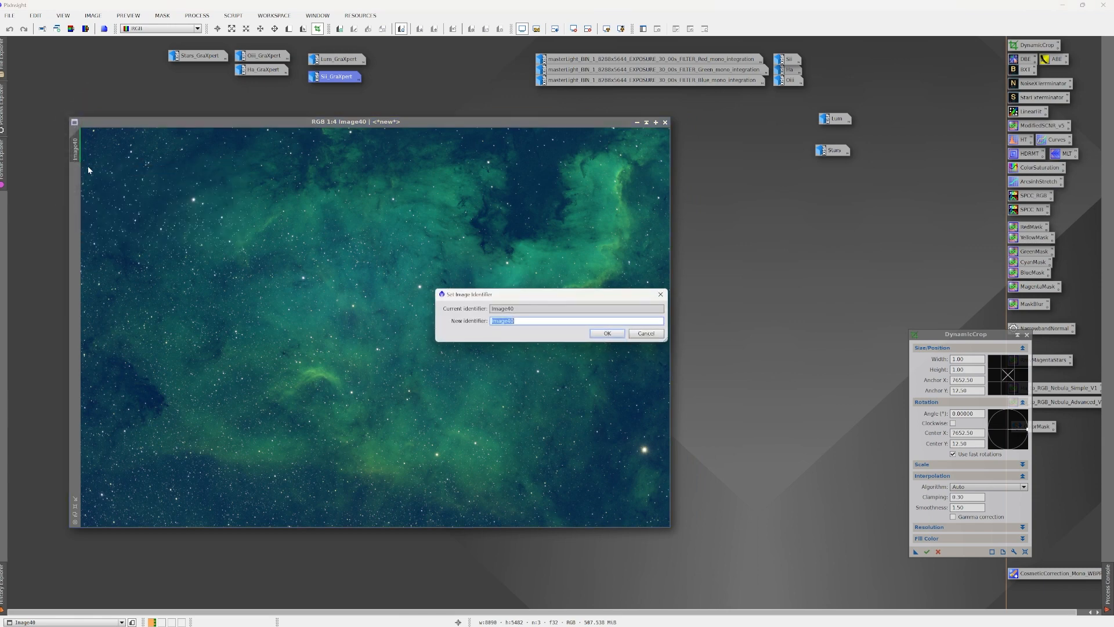
pyautogui.write('SHO')
pyautogui.press('Return')
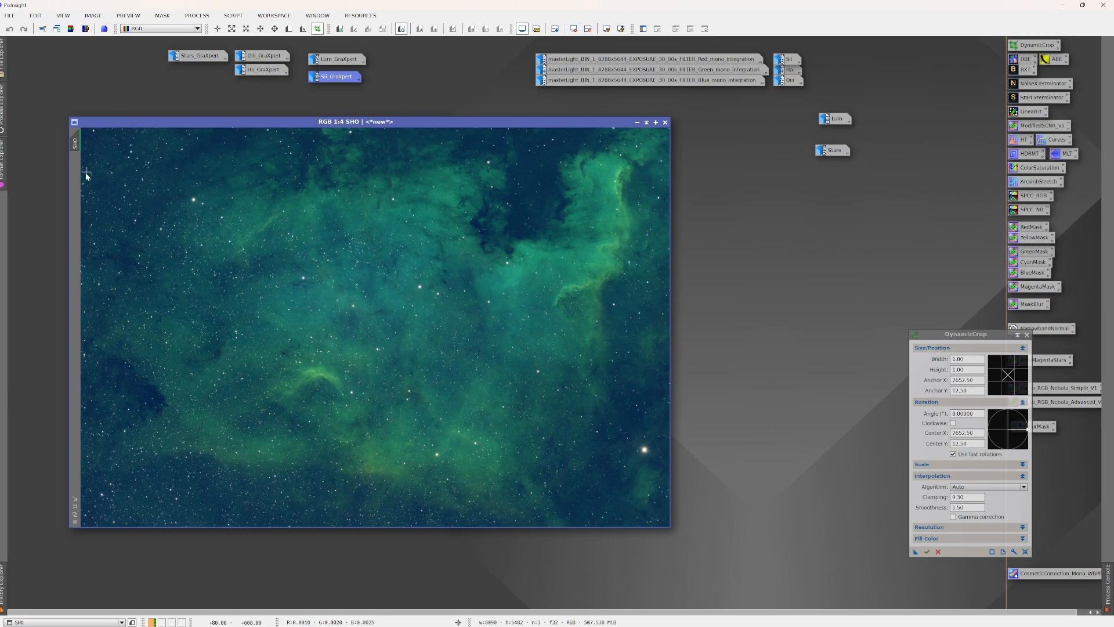
# Step: Restore the Lum_GraXpert image and arrange its window below the SHO image so both are accessible
pyautogui.doubleClick(337, 59)
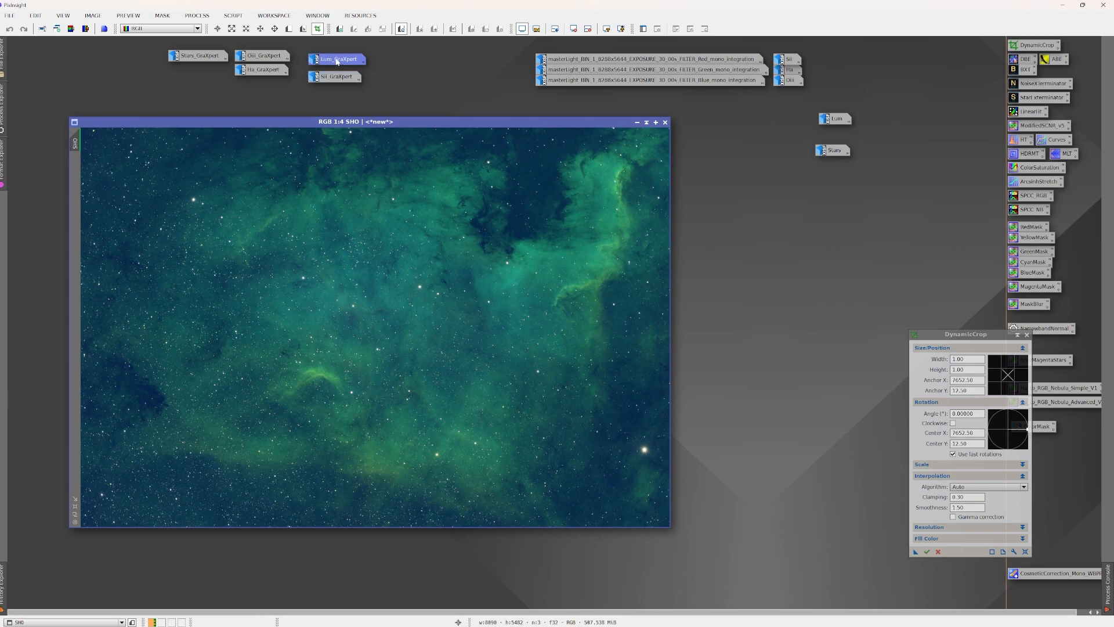
pyautogui.moveTo(374, 148); pyautogui.dragTo(379, 191)
pyautogui.moveTo(373, 123); pyautogui.dragTo(368, 109)
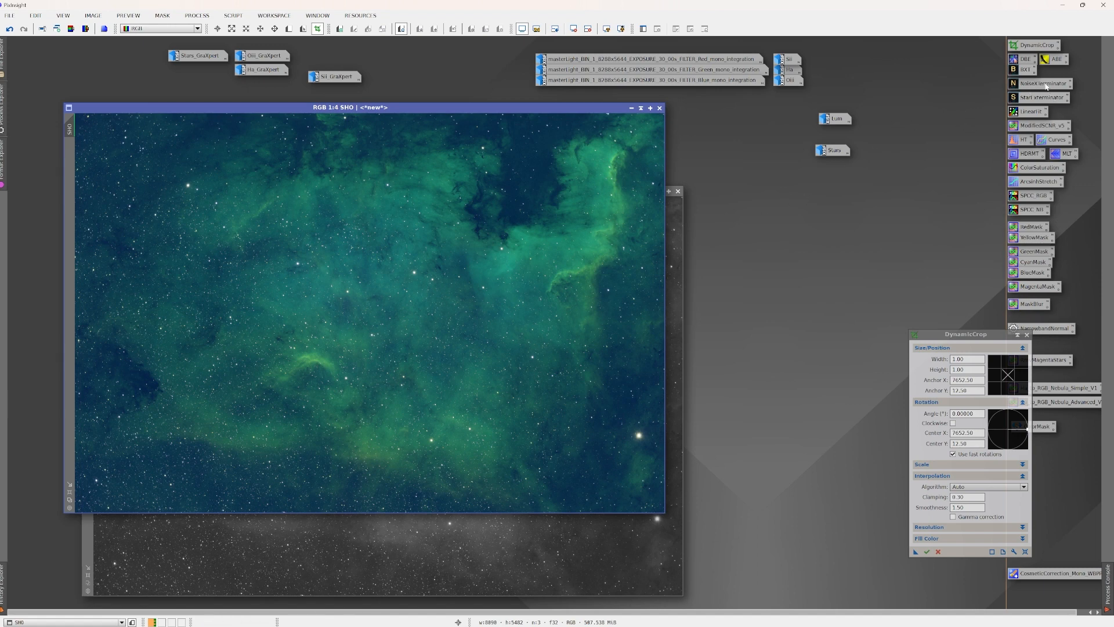
# Step: Open BlurXTerminator and apply it to the SHO image with Sharpen Stars at 0.25 and Sharpen Nonstellar at 0.90
pyautogui.doubleClick(1026, 70)
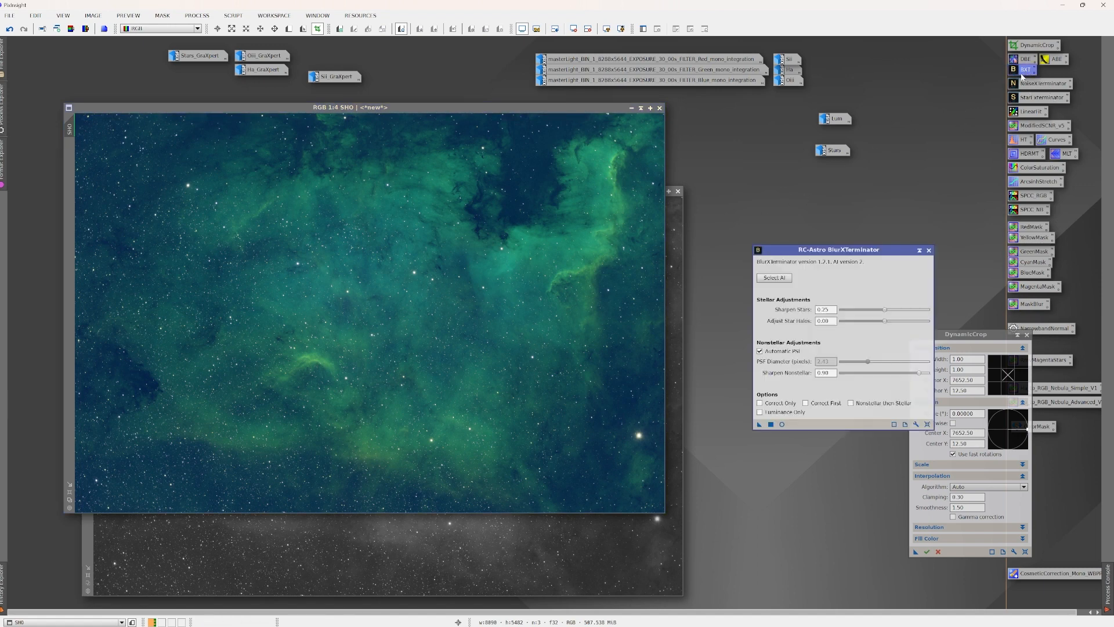
pyautogui.moveTo(868, 253); pyautogui.dragTo(815, 196)
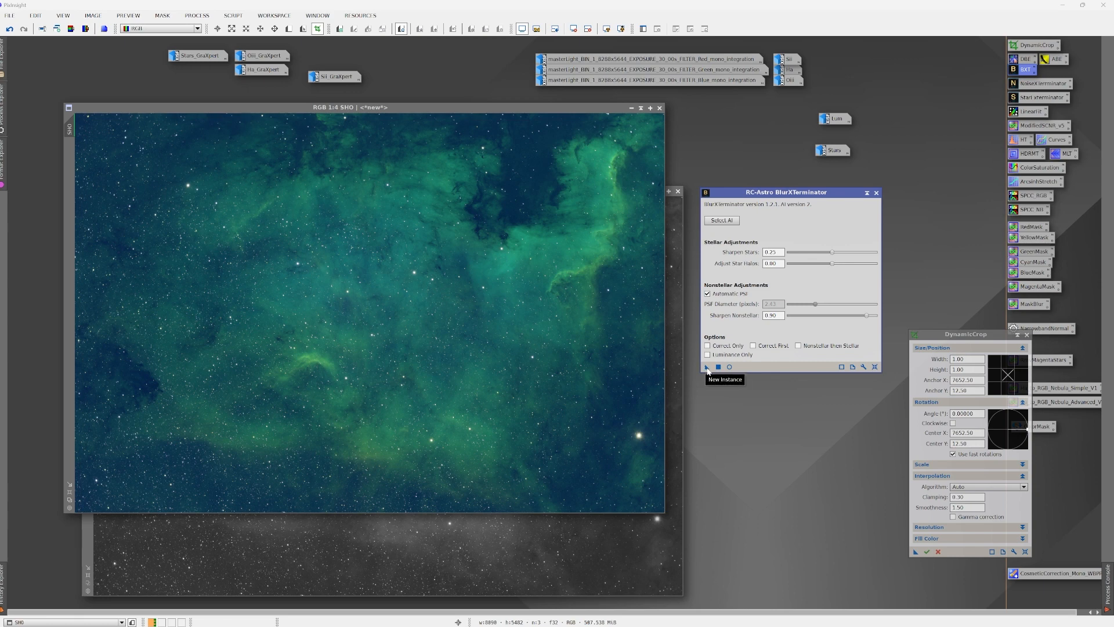
pyautogui.moveTo(708, 367); pyautogui.dragTo(487, 318)
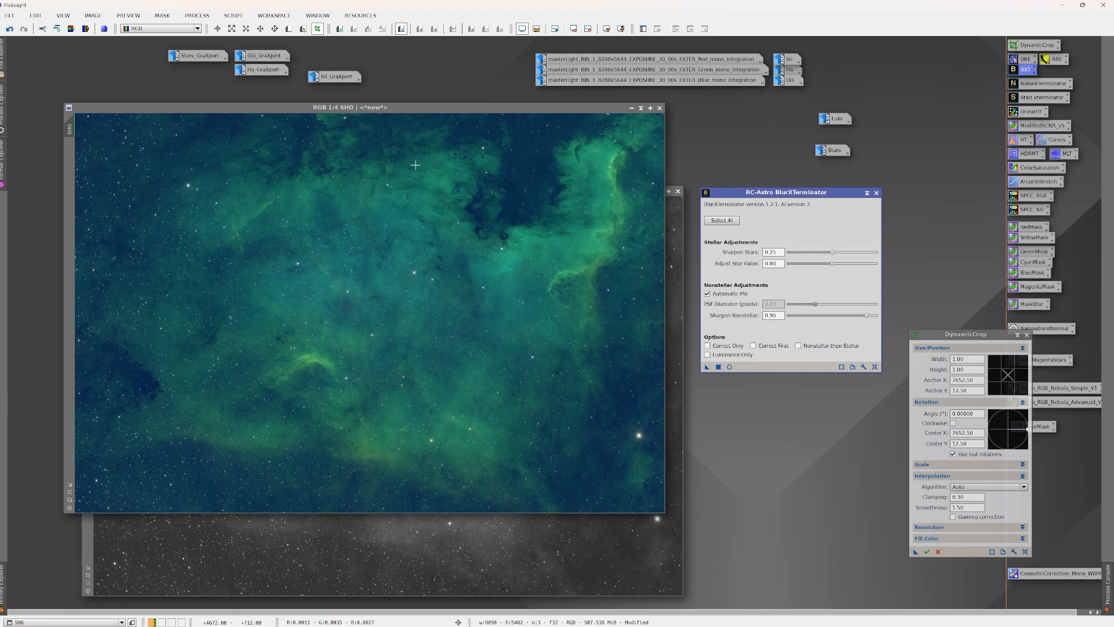
# Step: Compare the SHO image at 1:1 before and after BlurXTerminator by undoing and redoing the sharpening
pyautogui.scroll(-3, 459, 185)
pyautogui.scroll(6, 462, 189)
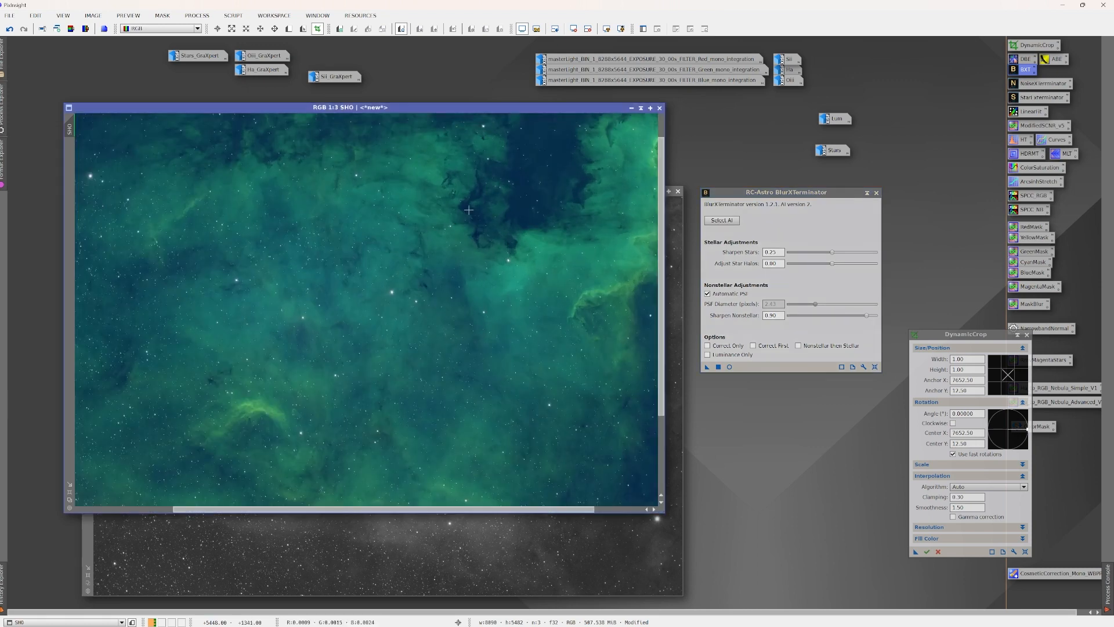
pyautogui.click(8, 30)
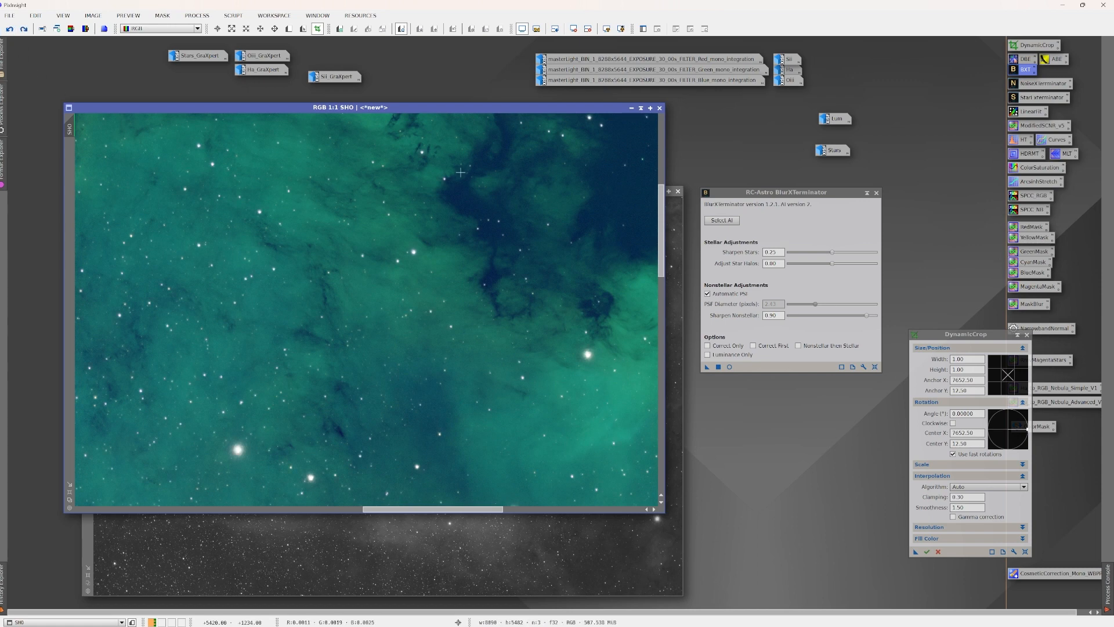
pyautogui.click(24, 29)
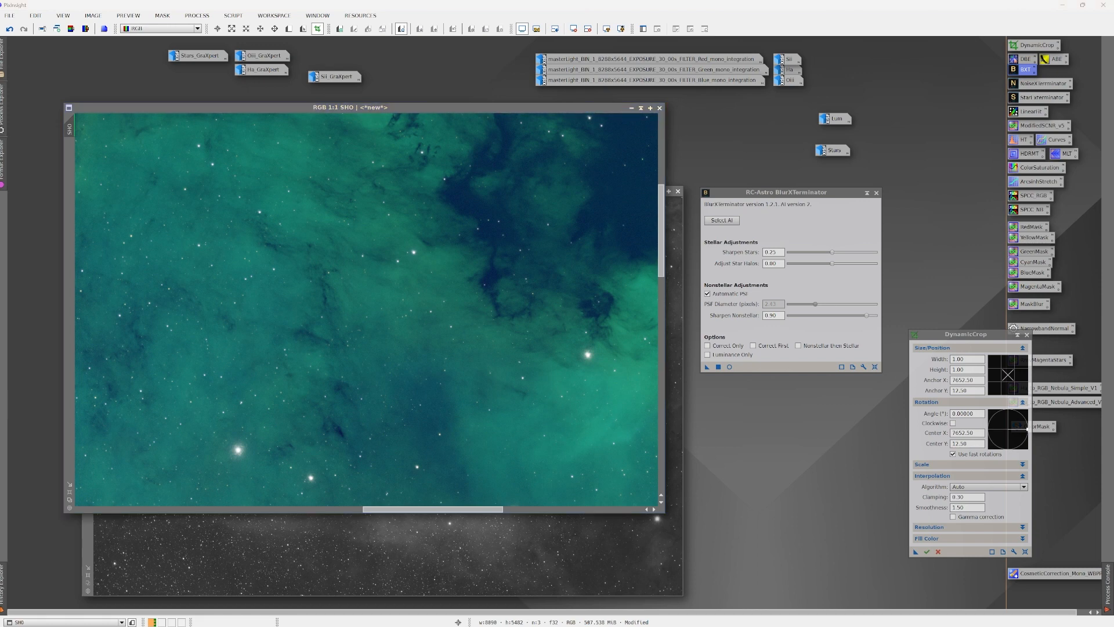
pyautogui.click(290, 625)
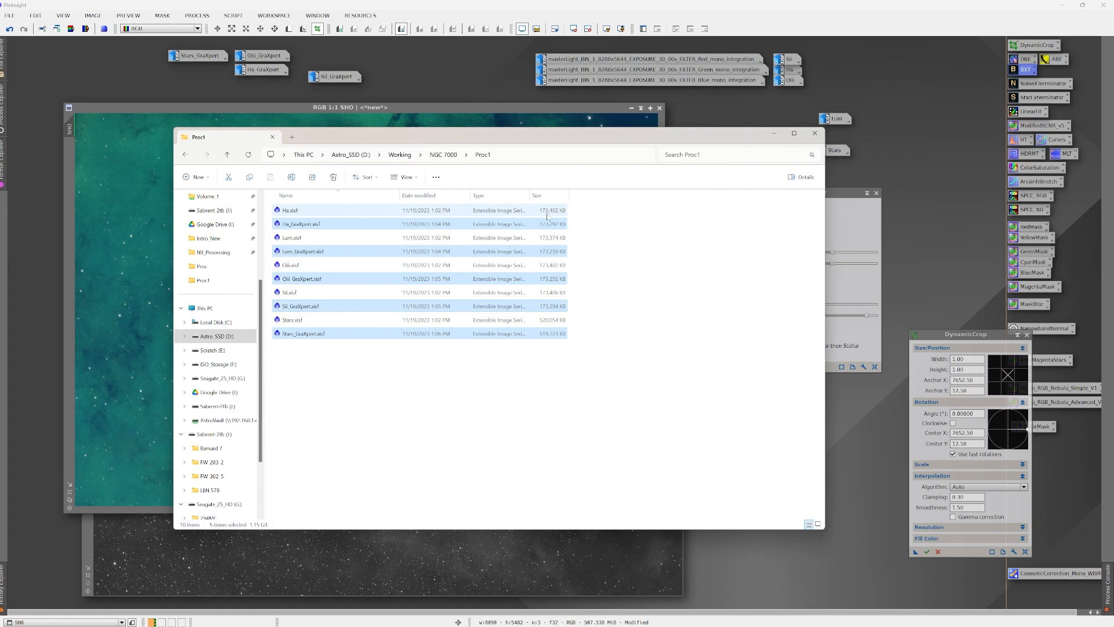
pyautogui.click(775, 134)
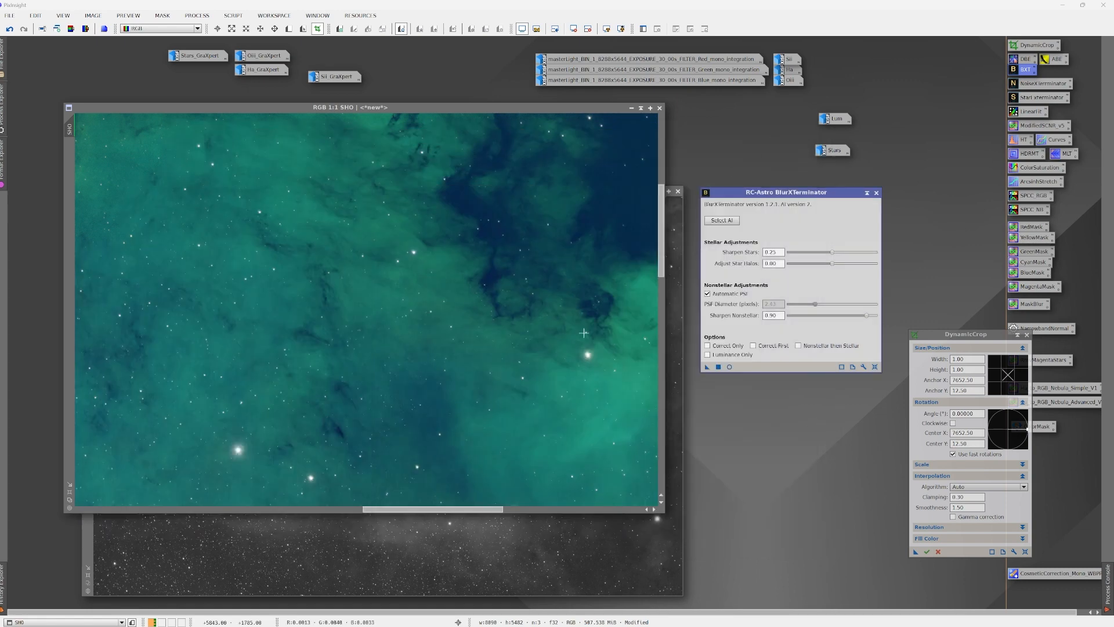
# Step: Apply BlurXTerminator with the same settings to the Lum_GraXpert image and close the process
pyautogui.click(473, 547)
pyautogui.moveTo(707, 368); pyautogui.dragTo(517, 381)
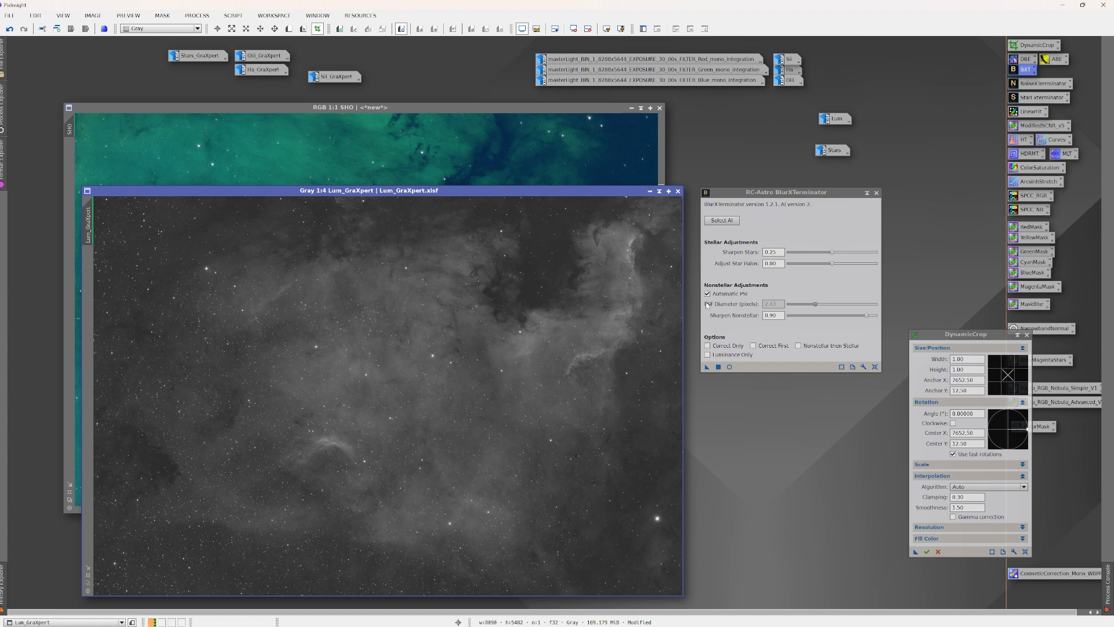
pyautogui.click(876, 192)
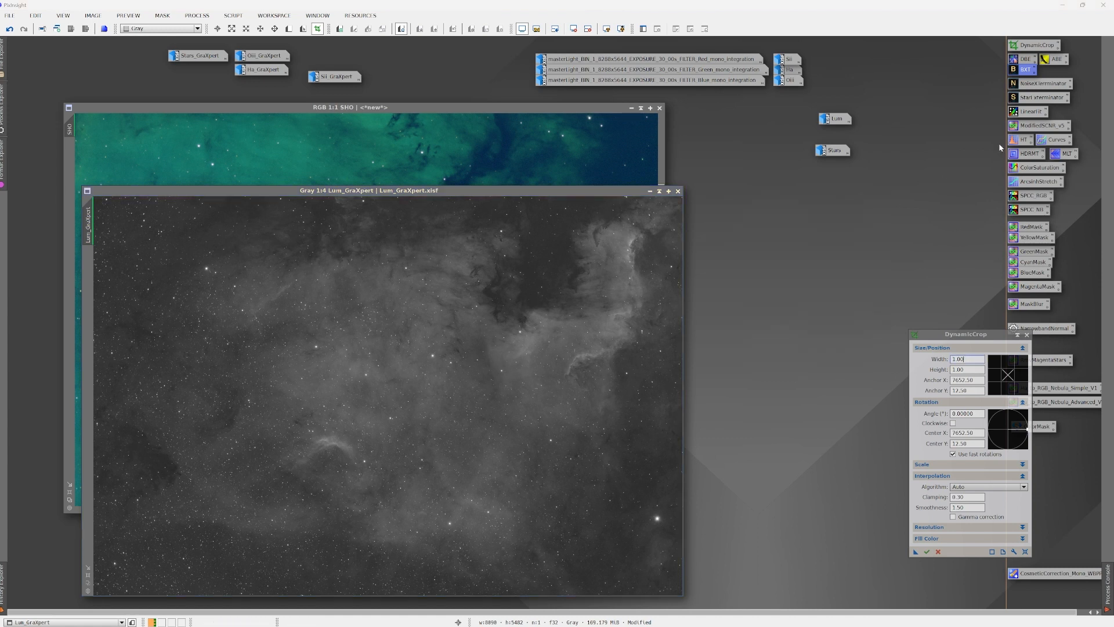
# Step: Open NoiseXTerminator, inspect the noise in Lum_GraXpert up close and return to the SHO image
pyautogui.click(1046, 85)
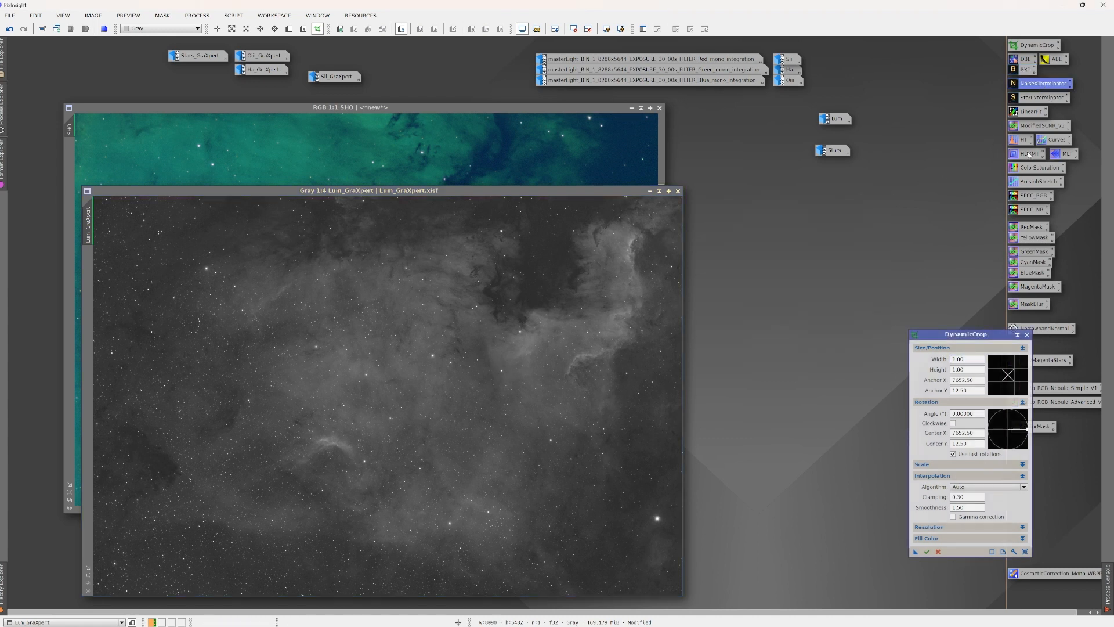
pyautogui.doubleClick(1045, 86)
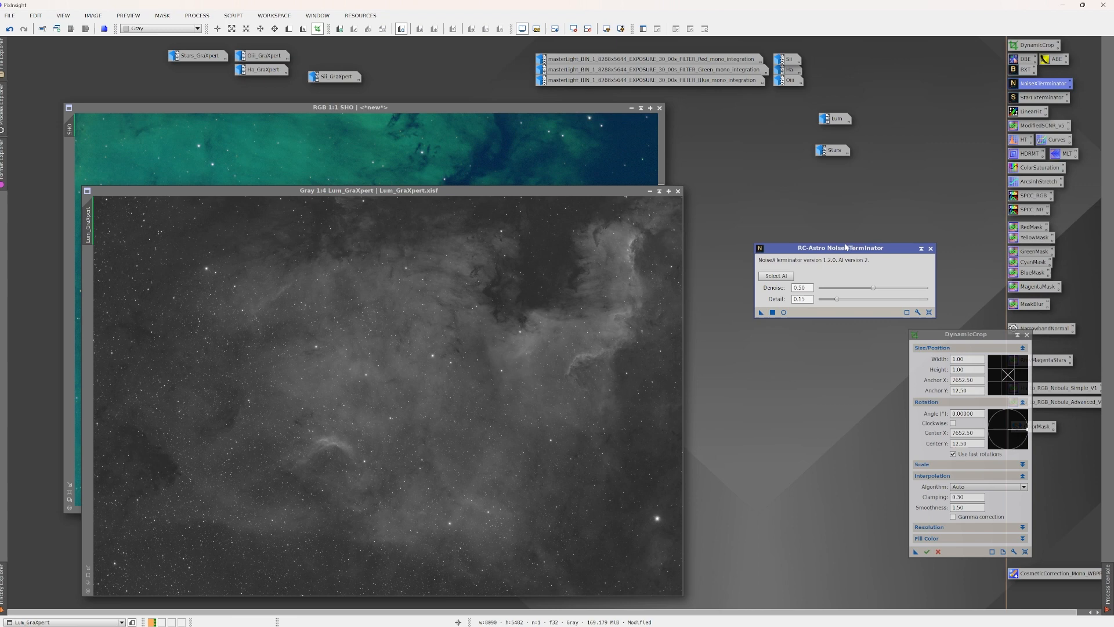
pyautogui.moveTo(844, 250); pyautogui.dragTo(792, 213)
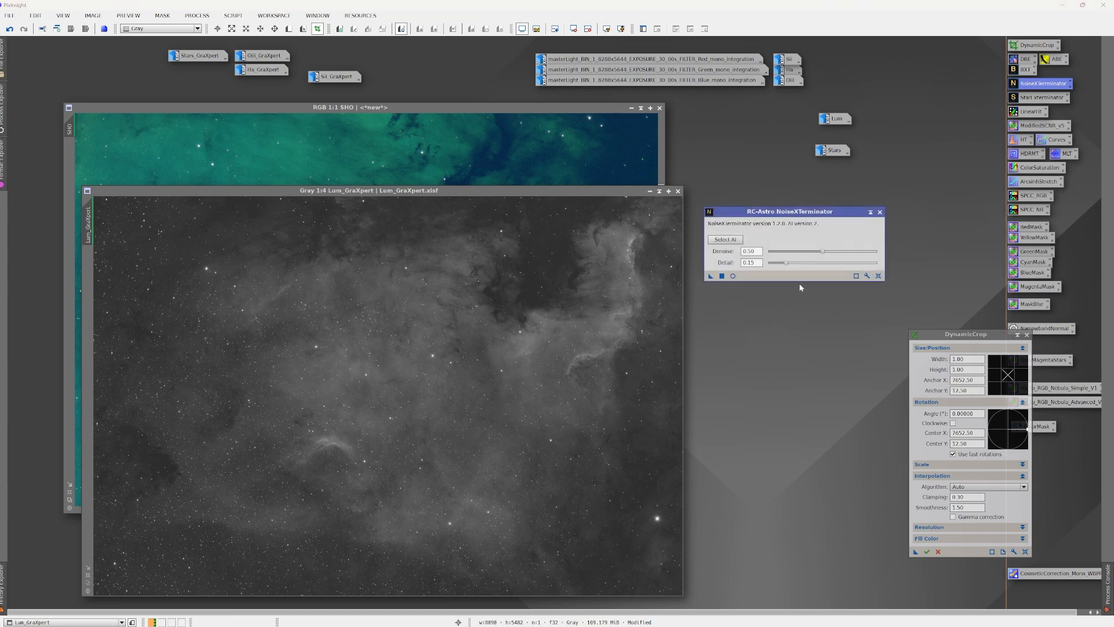
pyautogui.scroll(4, 448, 370)
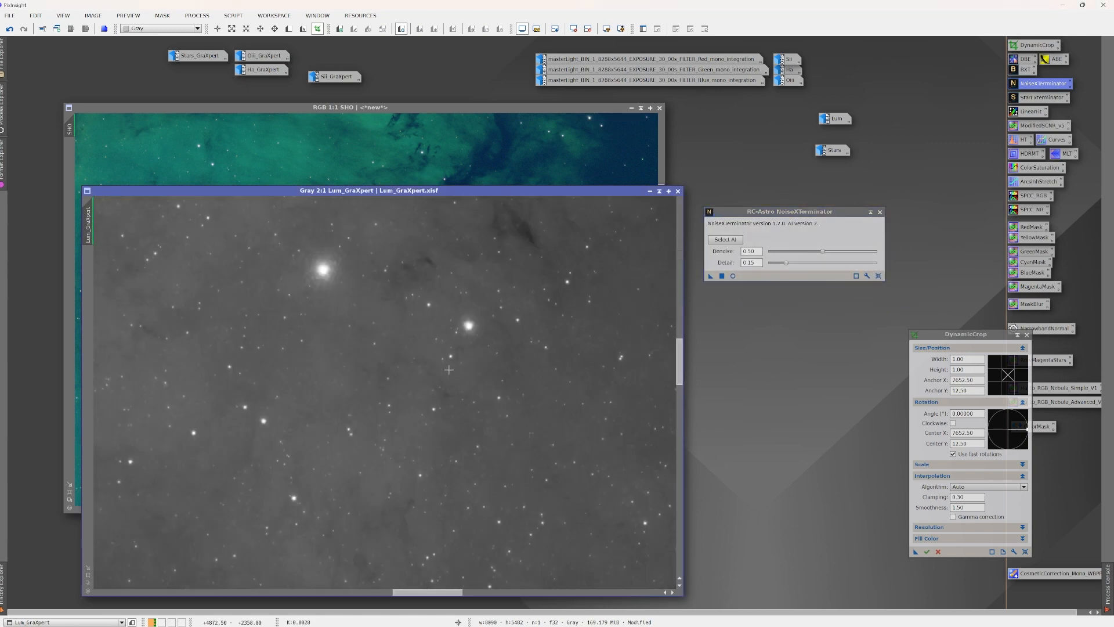
pyautogui.scroll(-2, 450, 371)
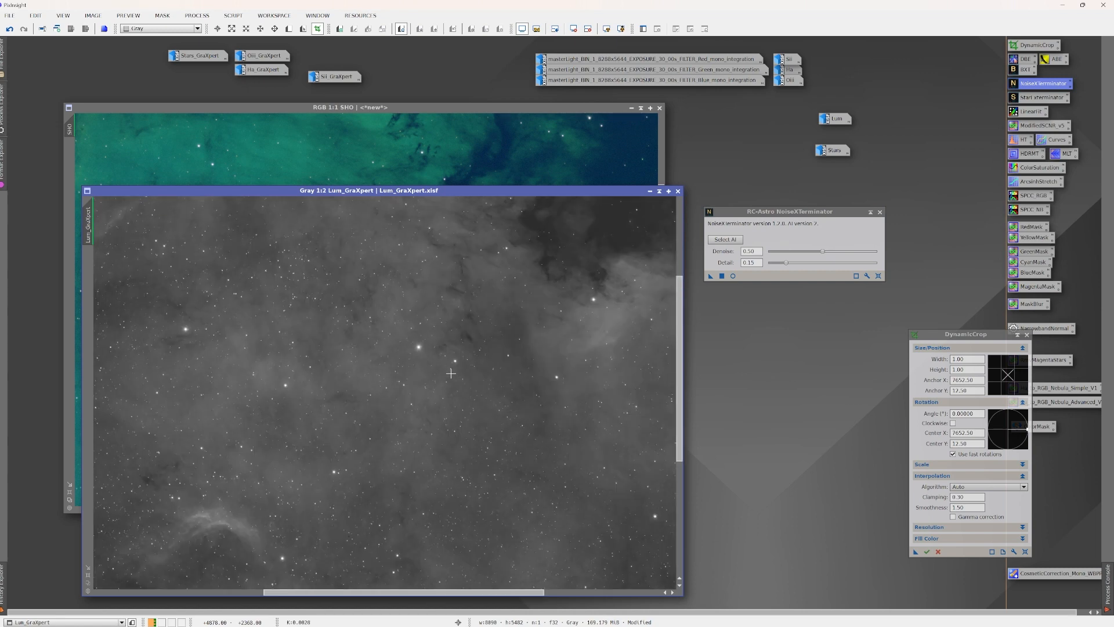
pyautogui.click(473, 106)
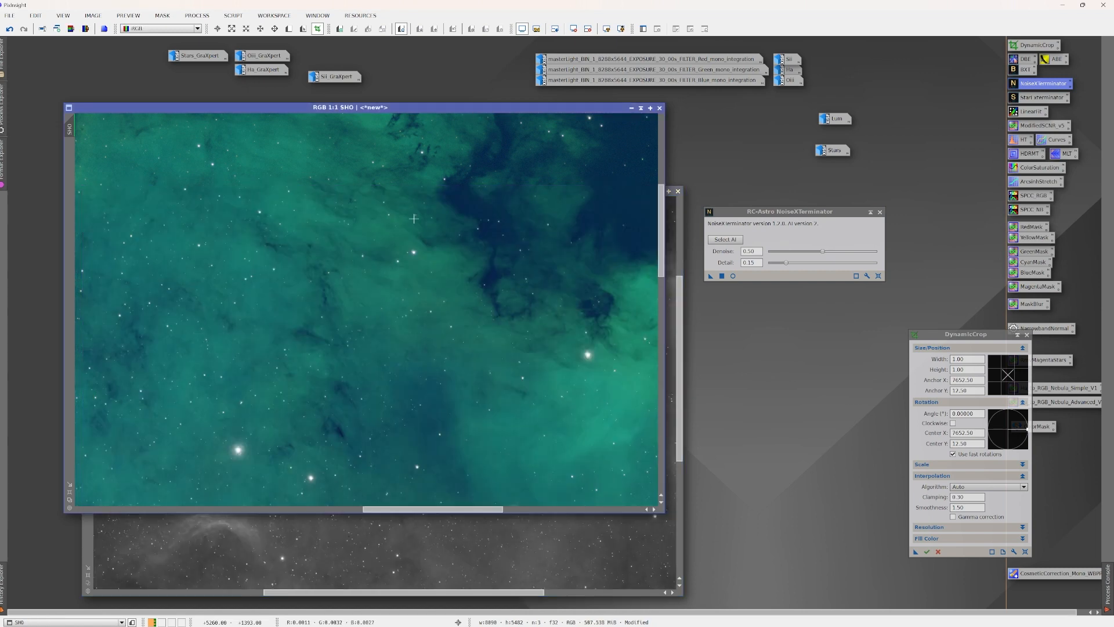
# Step: Denoise the SHO image with NoiseXTerminator at denoise 0.50 and detail 0.15, inspecting the nebula and stars up close
pyautogui.scroll(4, 410, 258)
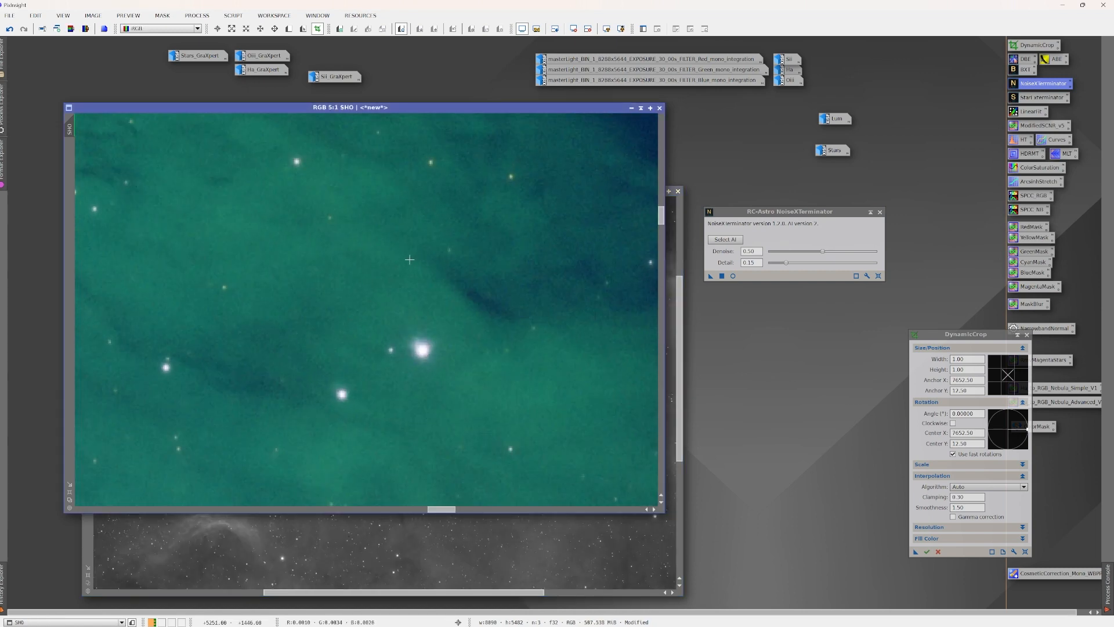
pyautogui.scroll(-1, 410, 259)
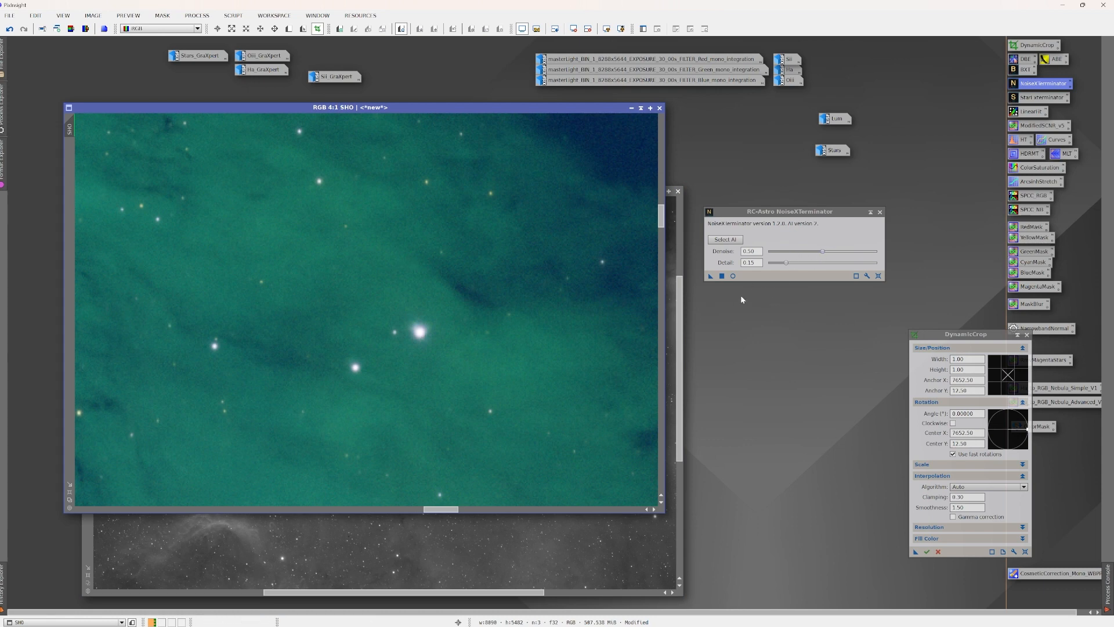
pyautogui.click(709, 279)
pyautogui.moveTo(709, 279); pyautogui.dragTo(455, 311)
pyautogui.scroll(7, 457, 226)
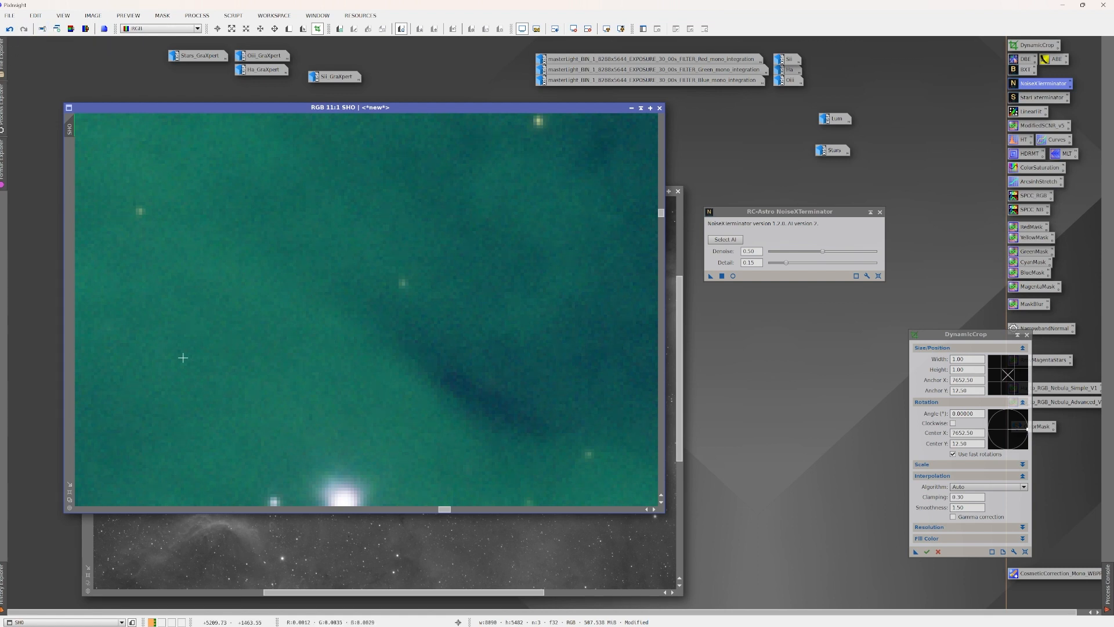
pyautogui.scroll(-9, 505, 221)
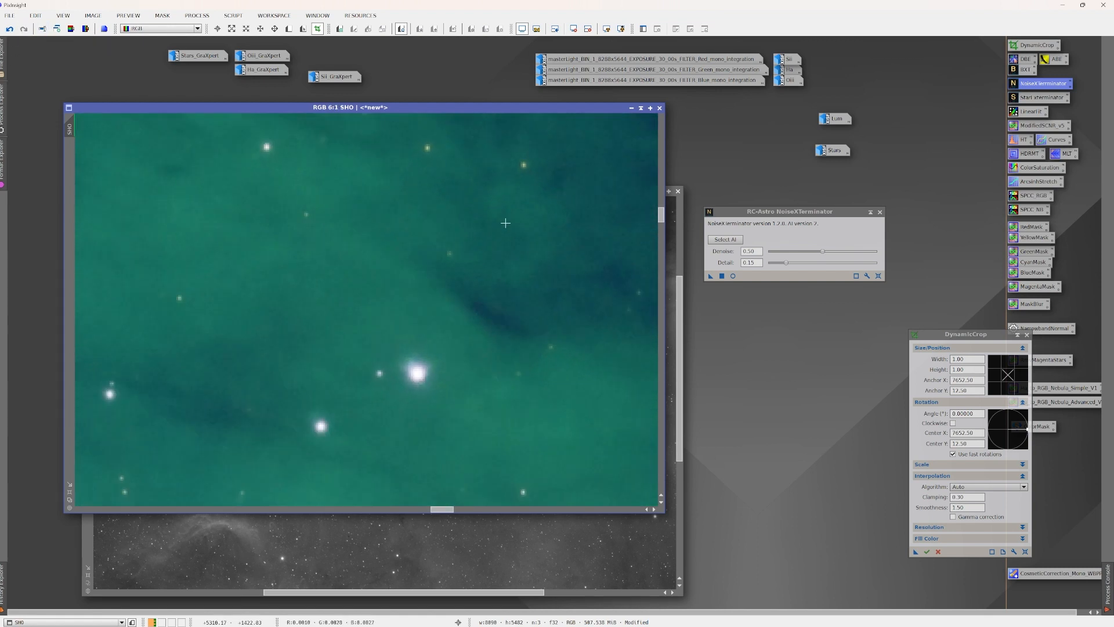
pyautogui.scroll(-2, 506, 224)
# Step: Apply NoiseXTerminator with the same settings to the Lum_GraXpert image and close the process window
pyautogui.click(673, 290)
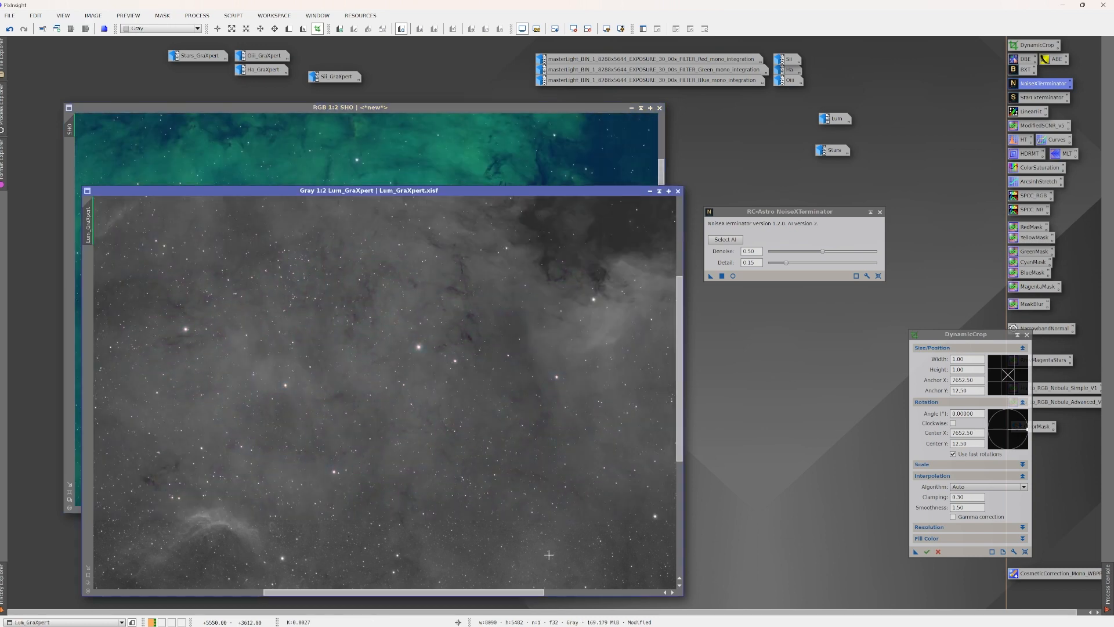
pyautogui.click(722, 276)
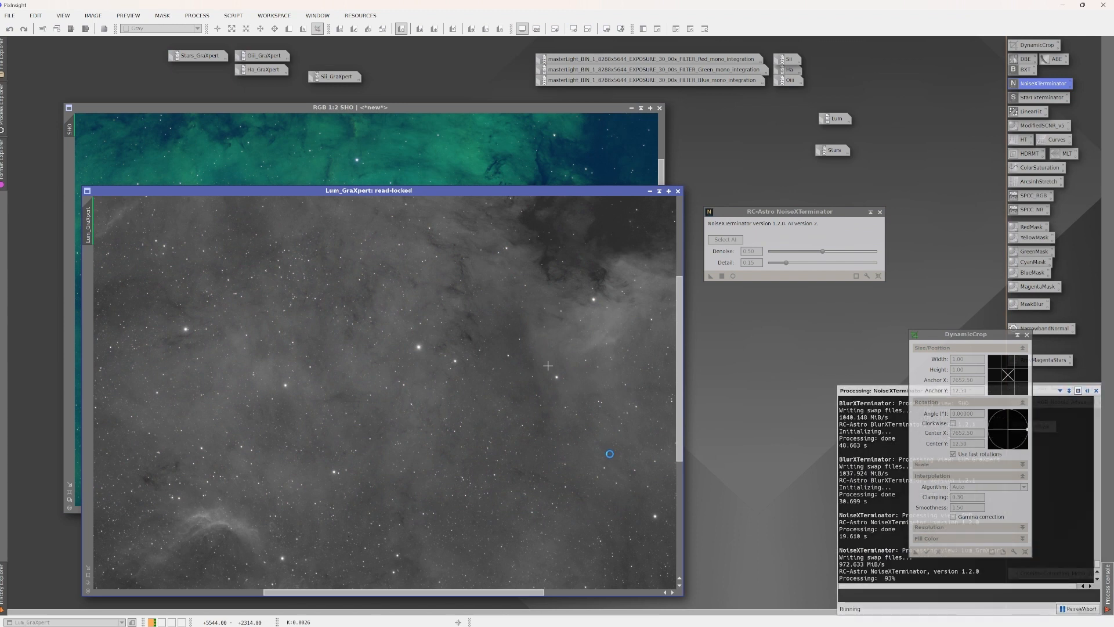
pyautogui.click(880, 212)
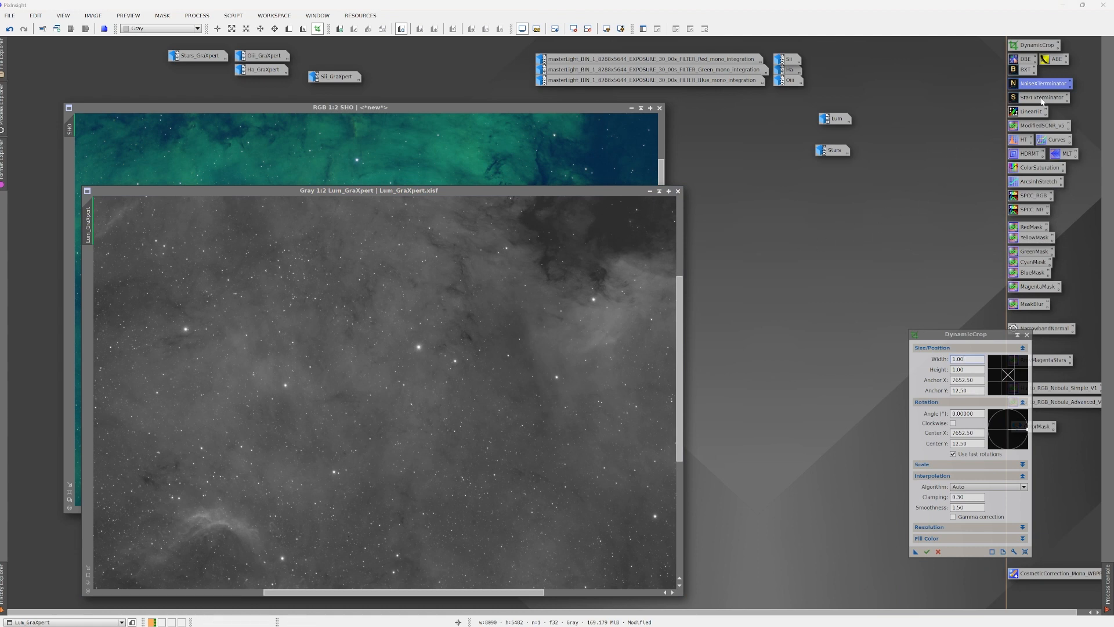
# Step: Remove the stars from Lum_GraXpert with StarXTerminator without generating a star image, and minimize the starless luminance image
pyautogui.doubleClick(1042, 99)
pyautogui.moveTo(839, 247); pyautogui.dragTo(793, 254)
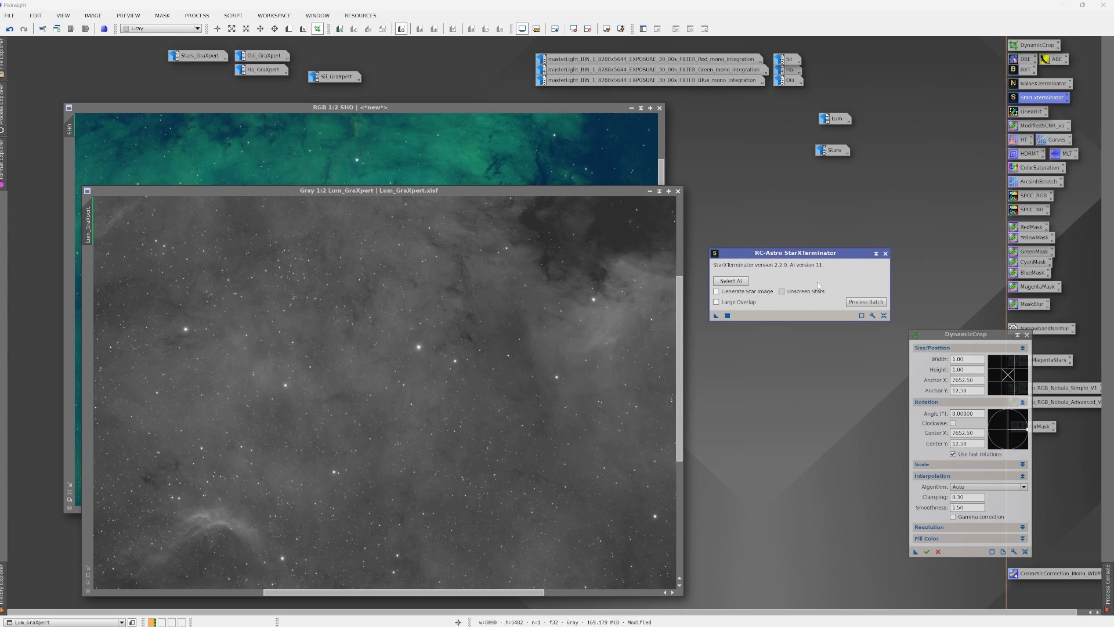
pyautogui.moveTo(475, 190); pyautogui.dragTo(475, 166)
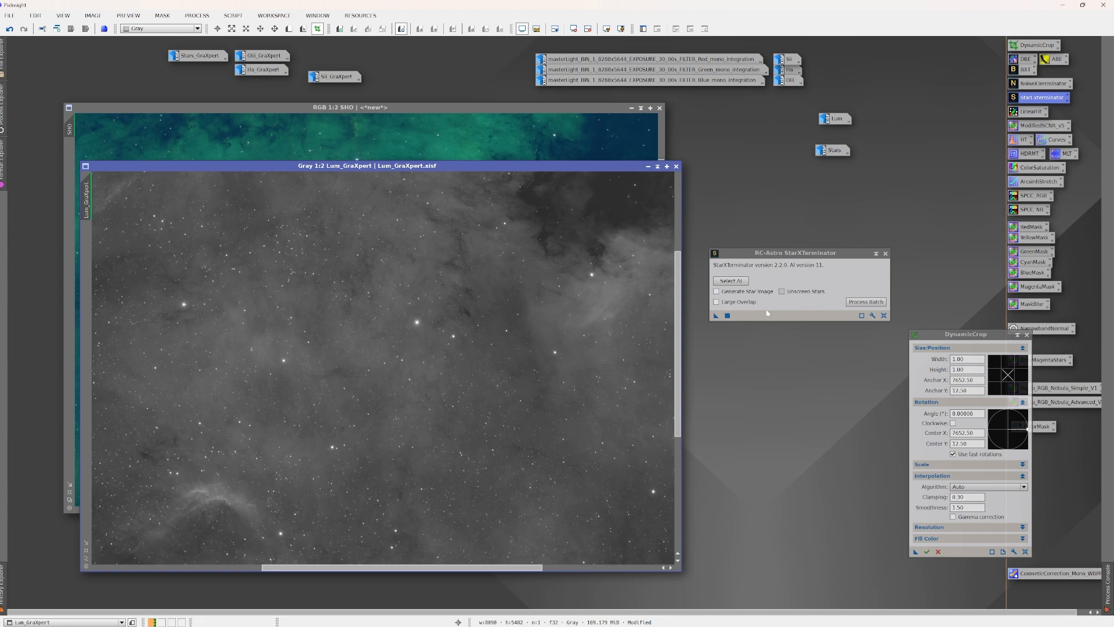
pyautogui.moveTo(715, 319); pyautogui.dragTo(525, 343)
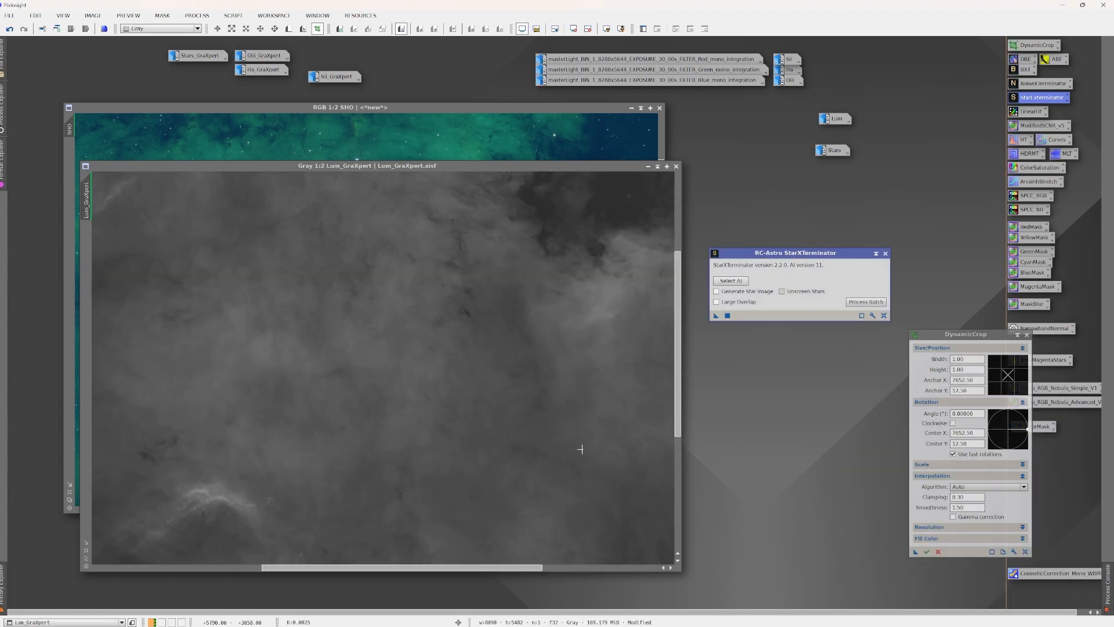
pyautogui.scroll(-3, 497, 325)
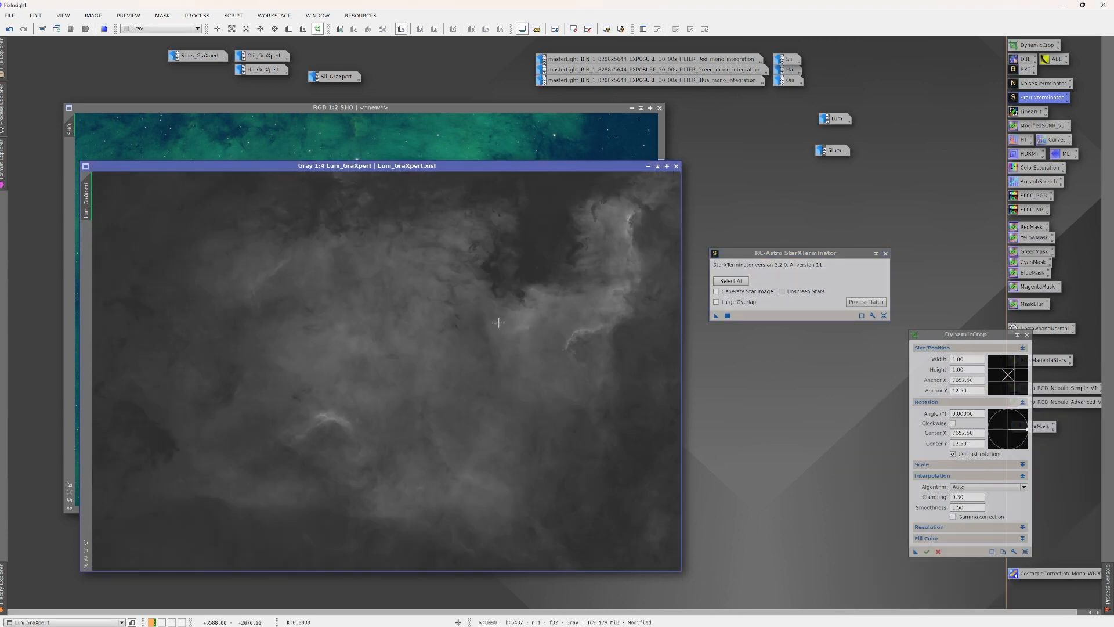
pyautogui.click(648, 165)
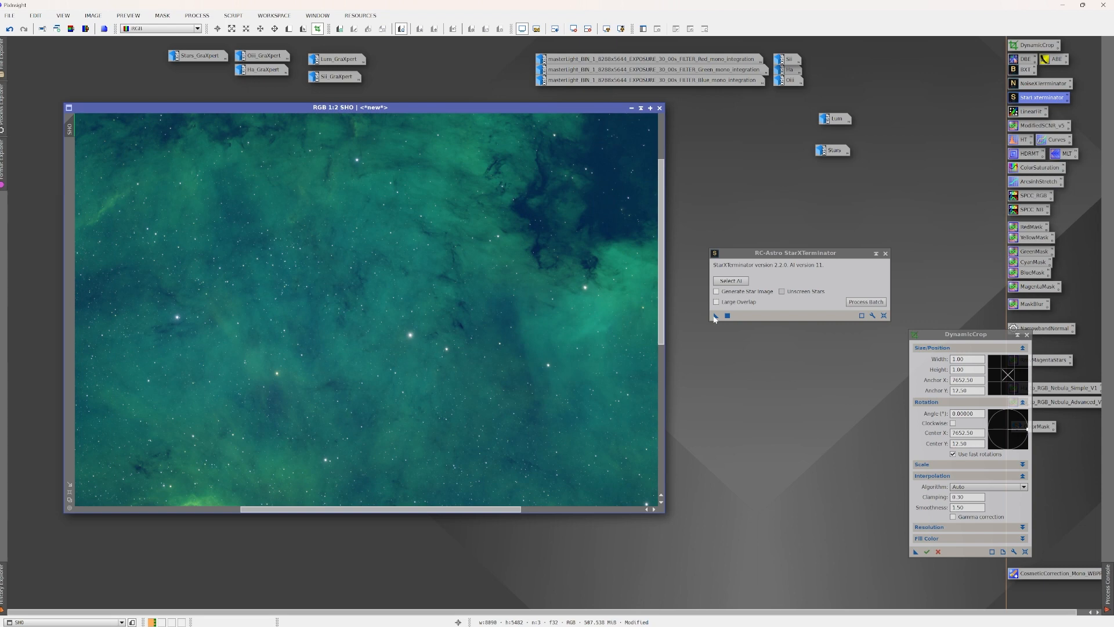
# Step: Remove the stars from the SHO image with StarXTerminator, and close both StarXTerminator and the active DynamicCrop session
pyautogui.moveTo(715, 316); pyautogui.dragTo(451, 320)
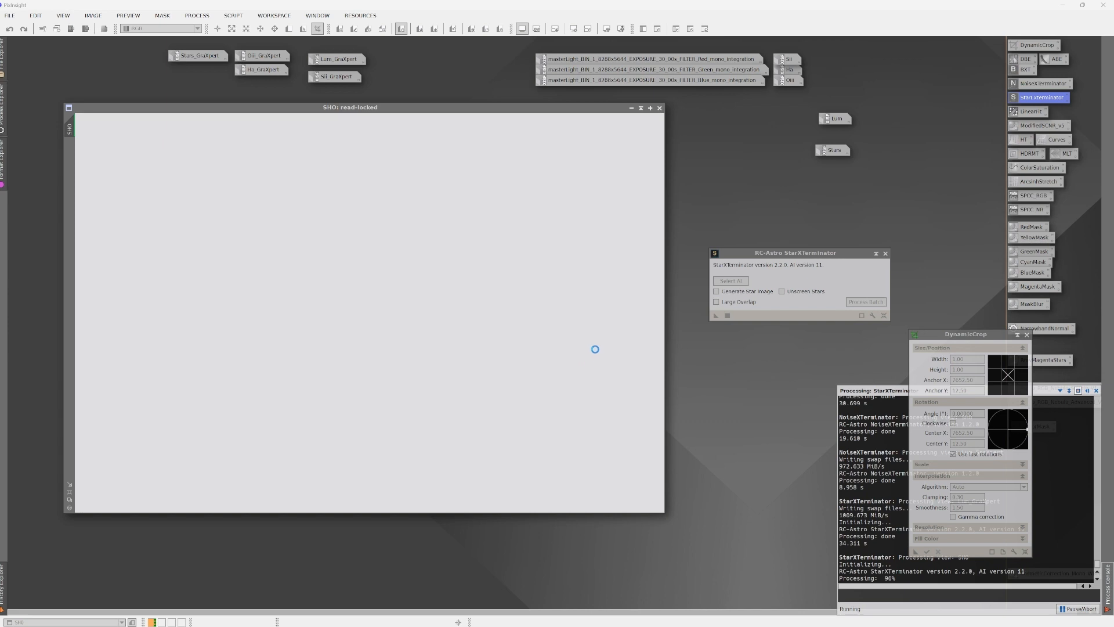
pyautogui.scroll(-2, 486, 344)
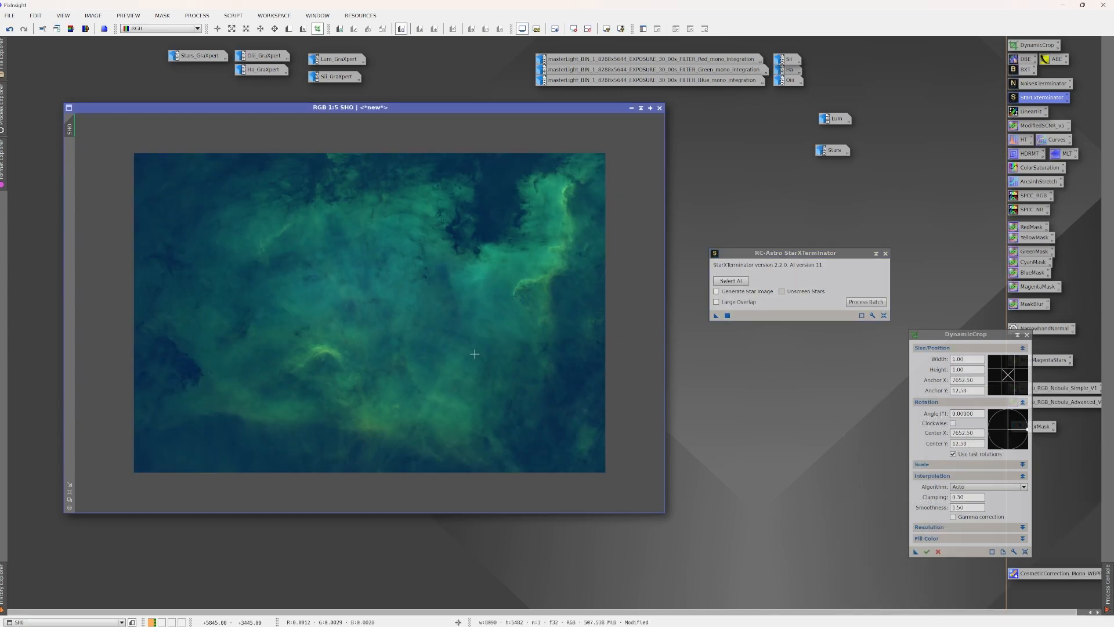
pyautogui.scroll(-1, 474, 353)
pyautogui.scroll(1, 474, 353)
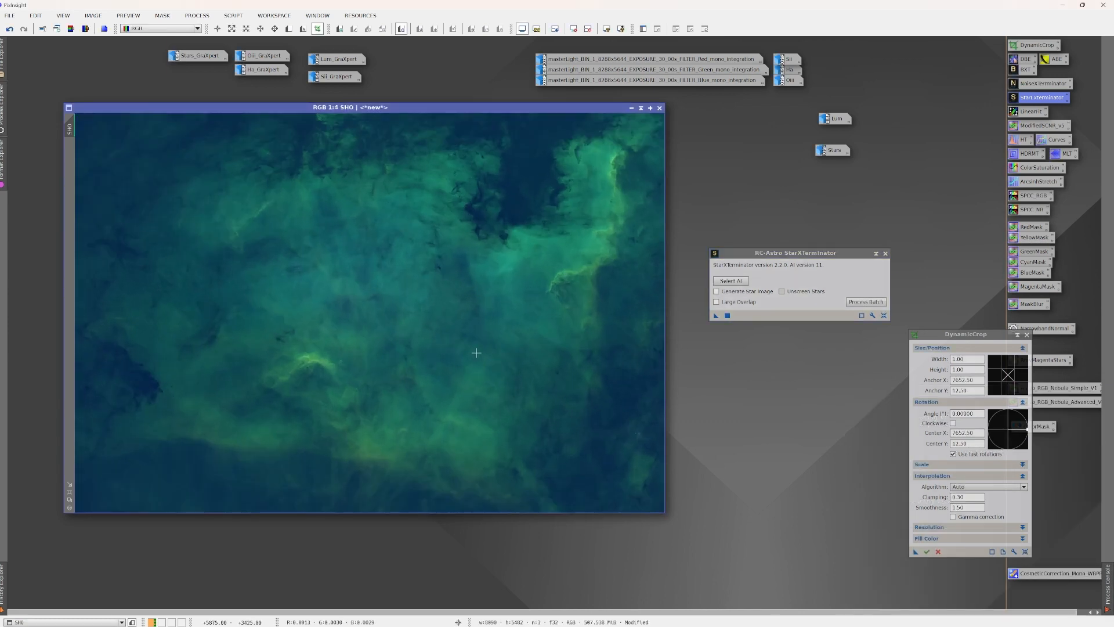
pyautogui.click(886, 253)
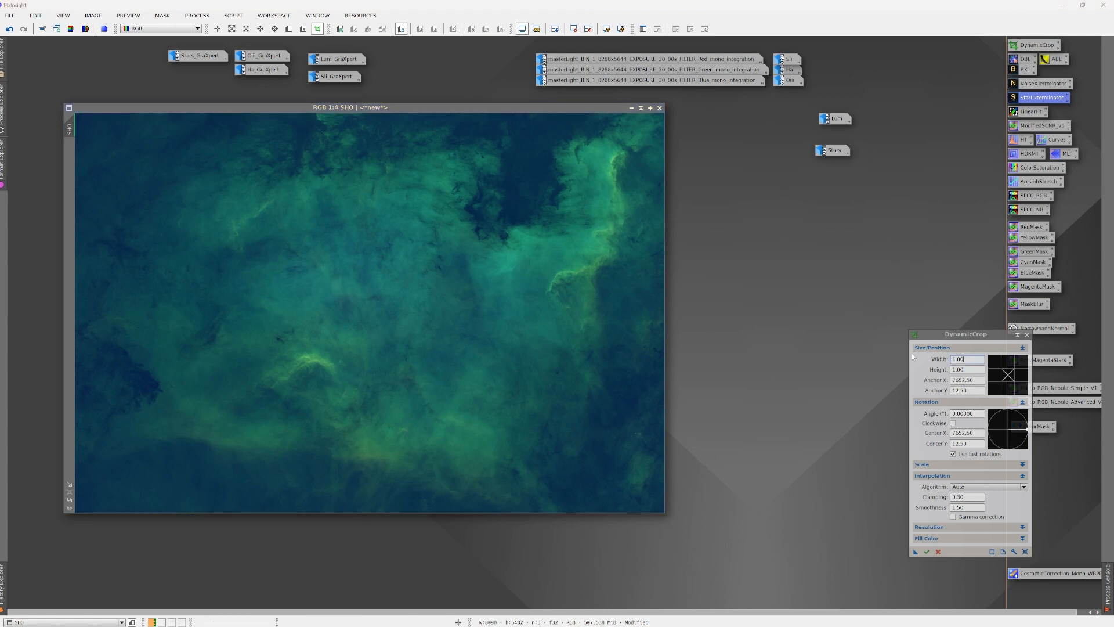
pyautogui.click(1027, 335)
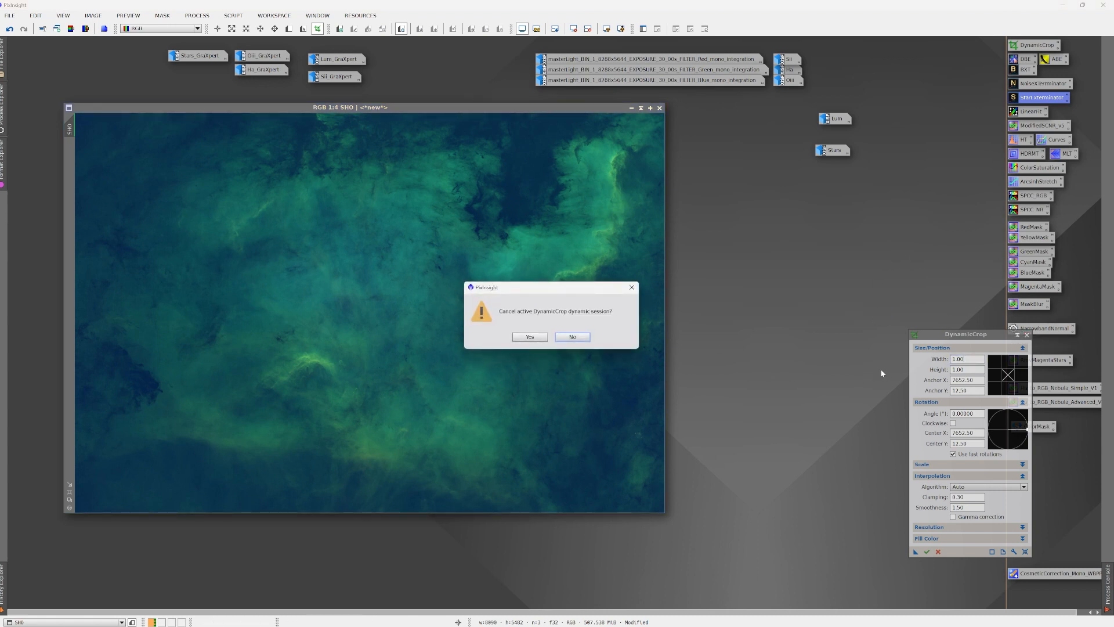
pyautogui.click(529, 337)
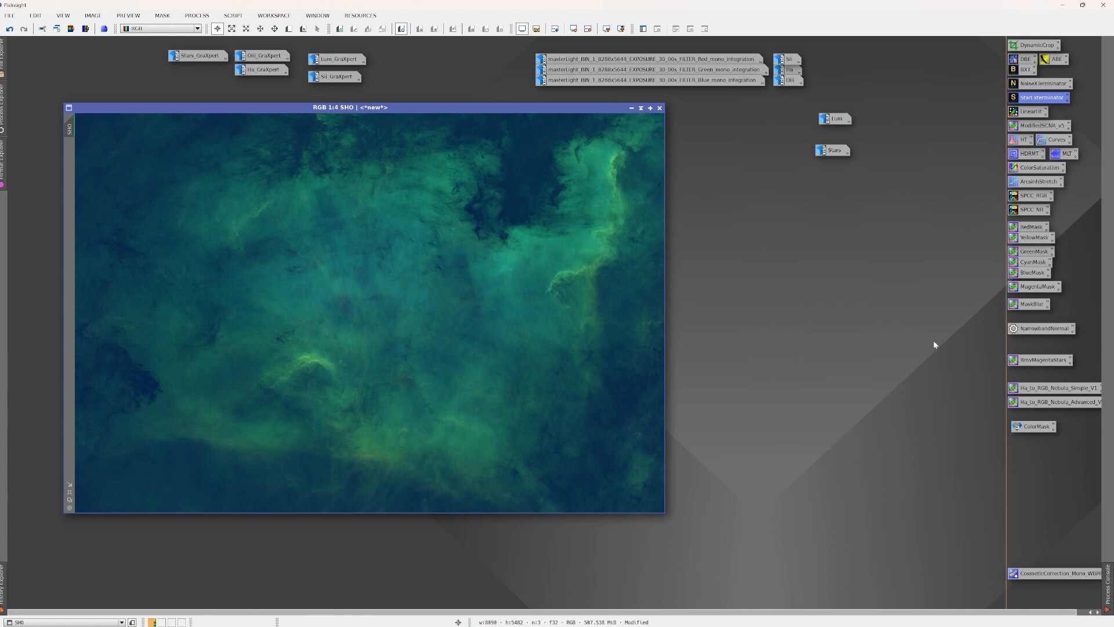
# Step: Open the NarrowbandNormalization process and locate its entry in the full list of processes
pyautogui.click(1033, 329)
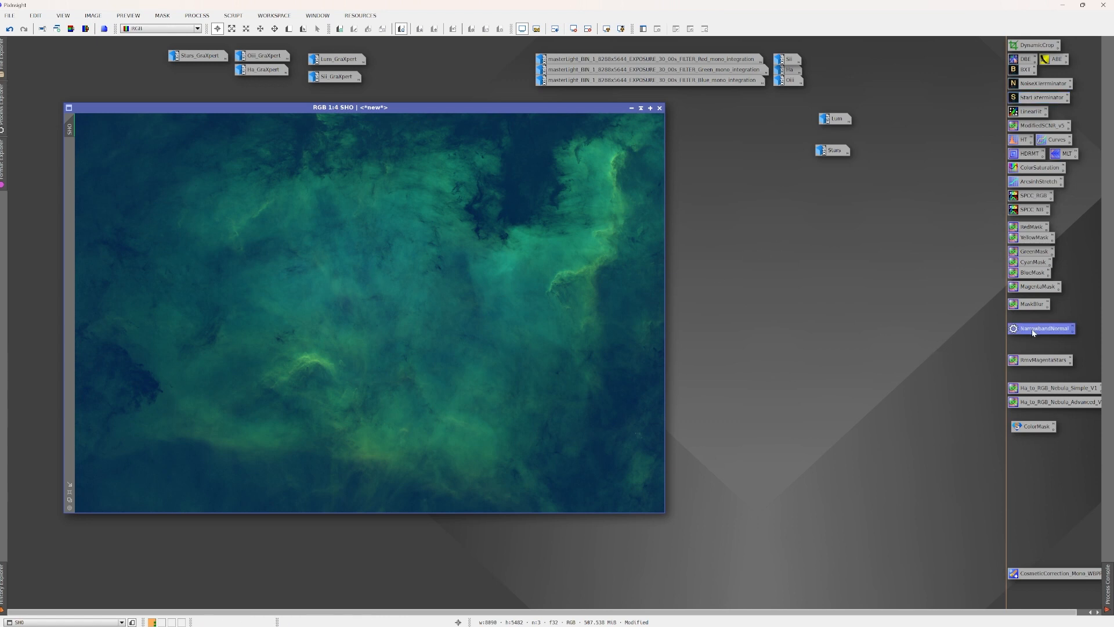
pyautogui.doubleClick(1034, 330)
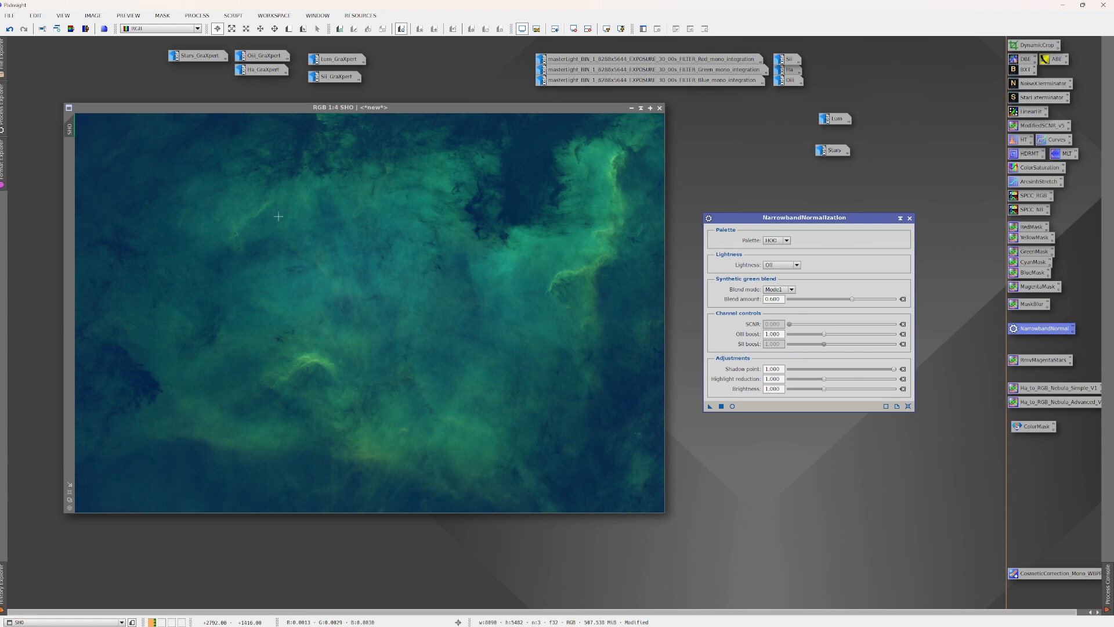
pyautogui.click(195, 16)
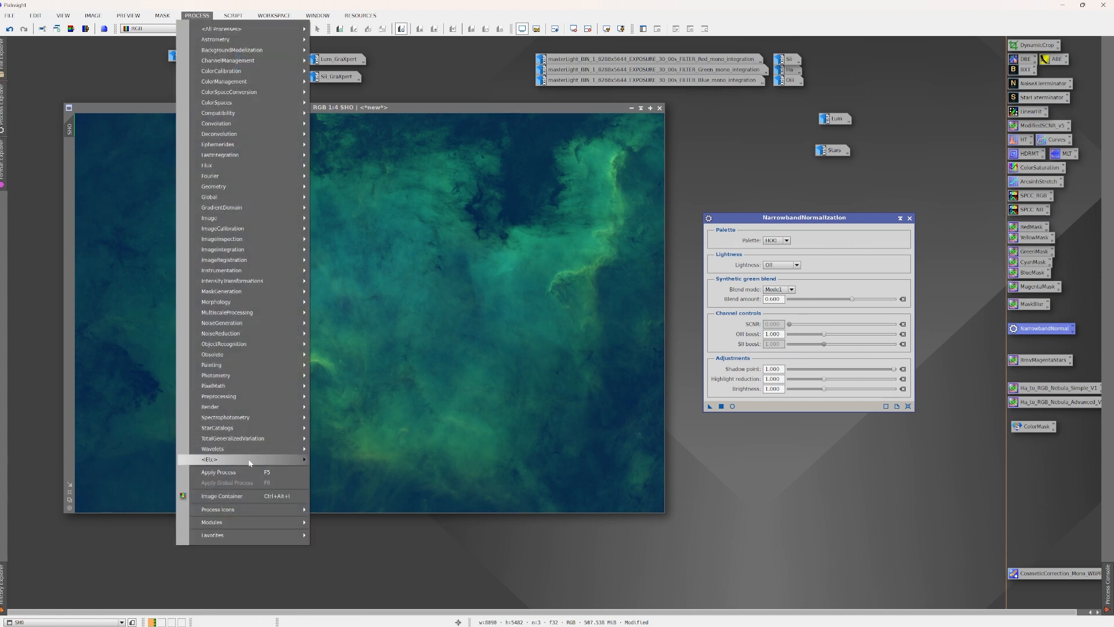
pyautogui.moveTo(234, 17)
pyautogui.moveTo(197, 15)
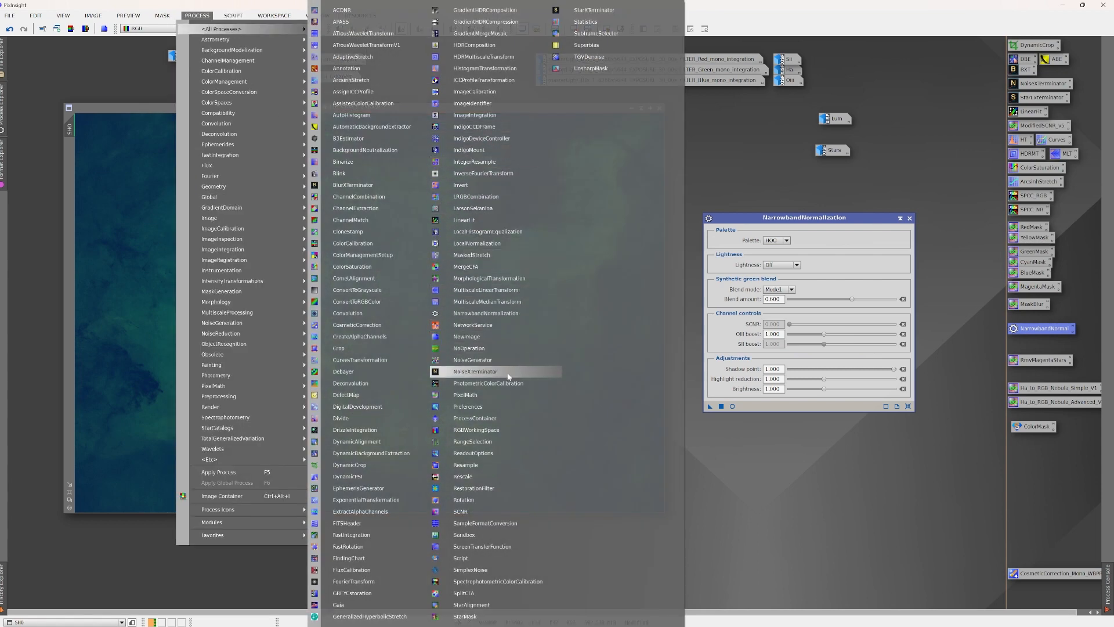
pyautogui.click(521, 316)
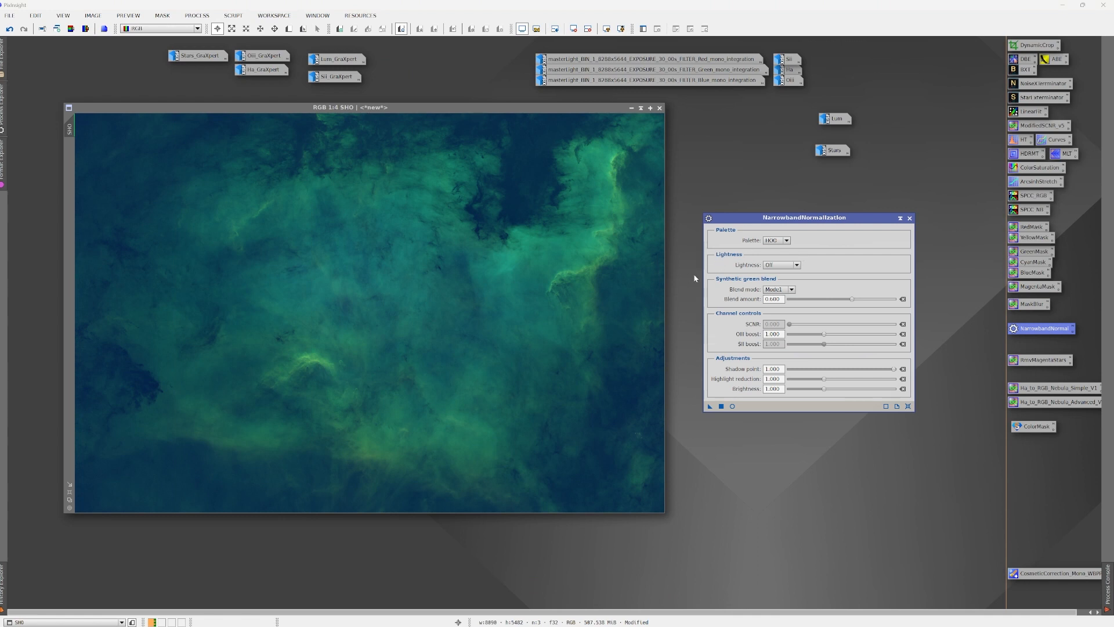
# Step: Set the NarrowbandNormalization palette to SHO and open a real-time preview, placed over the SHO image
pyautogui.click(787, 240)
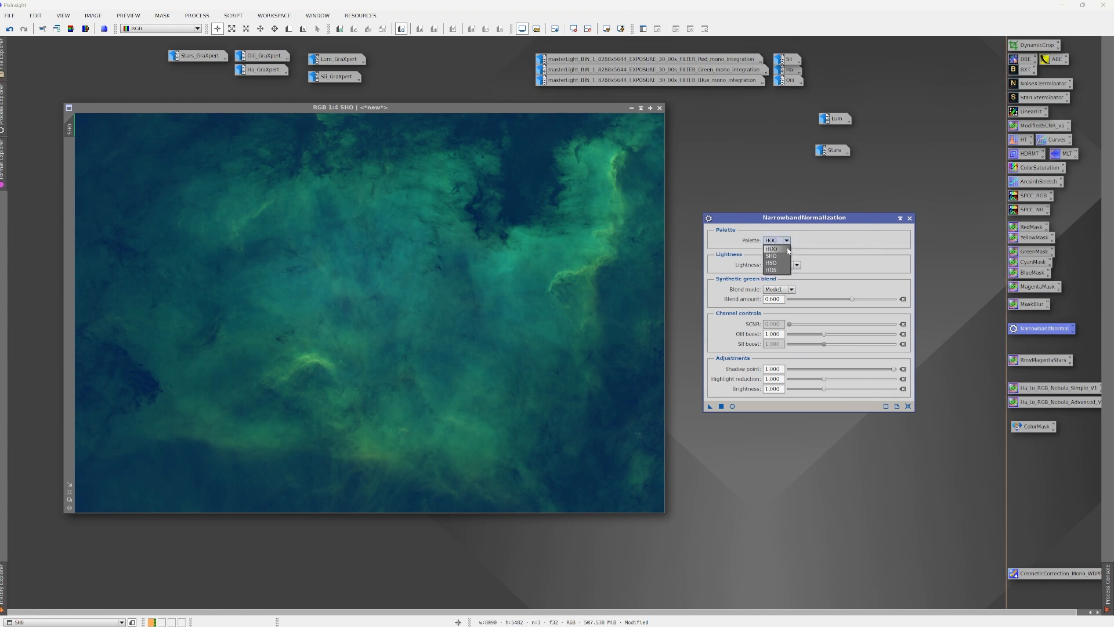
pyautogui.click(787, 260)
pyautogui.click(732, 405)
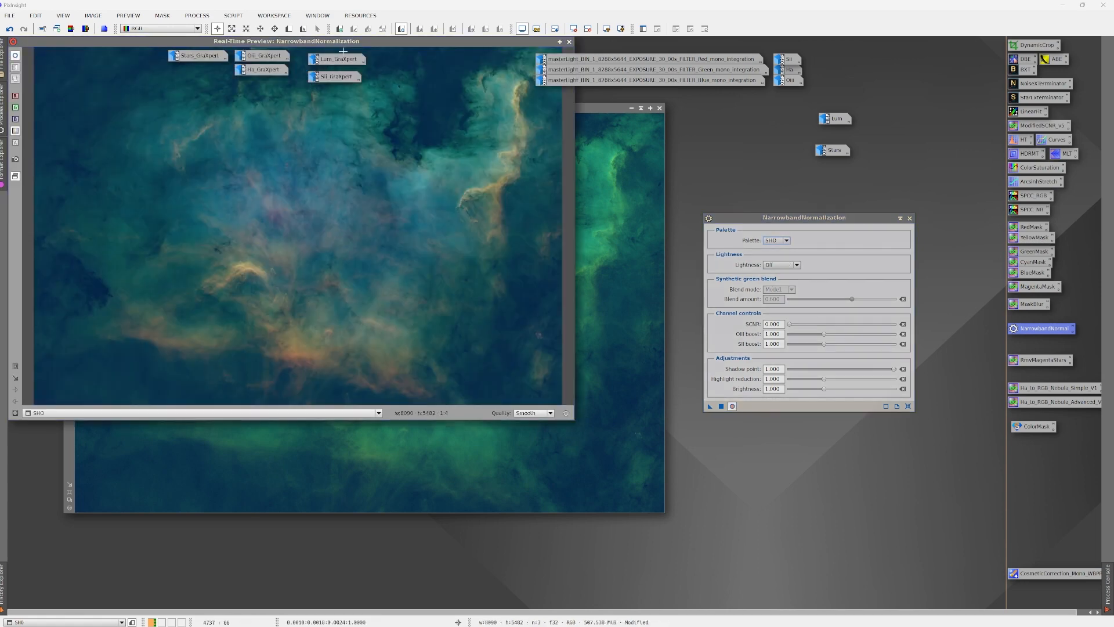
pyautogui.moveTo(359, 42); pyautogui.dragTo(373, 121)
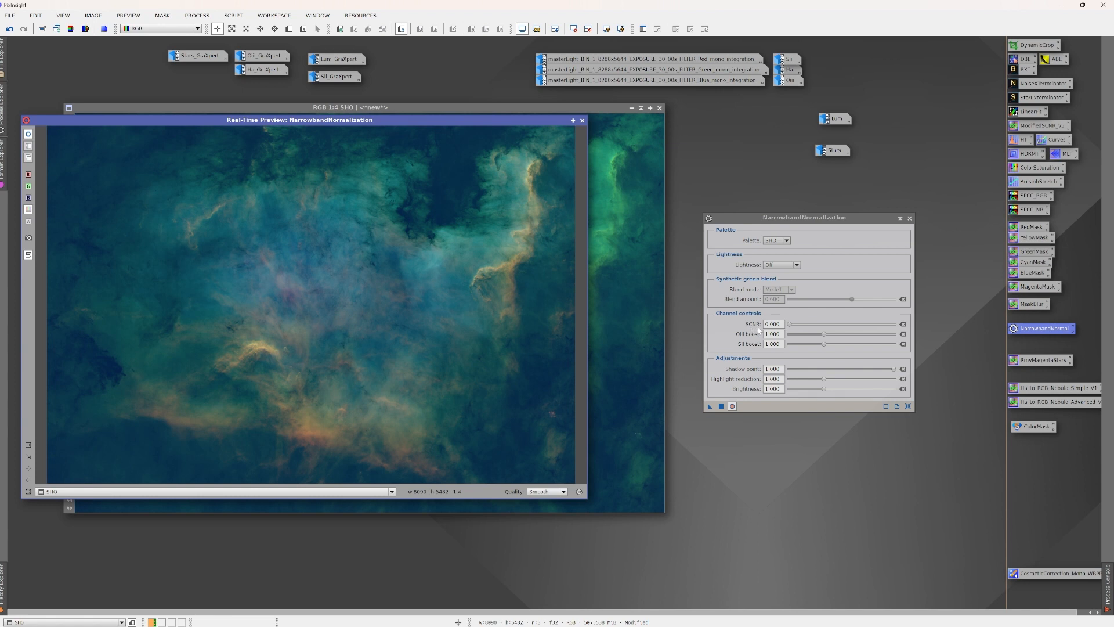
# Step: Reduce the green in the preview by adjusting SCNR up to 1.000 and settling on 0.858
pyautogui.moveTo(754, 325)
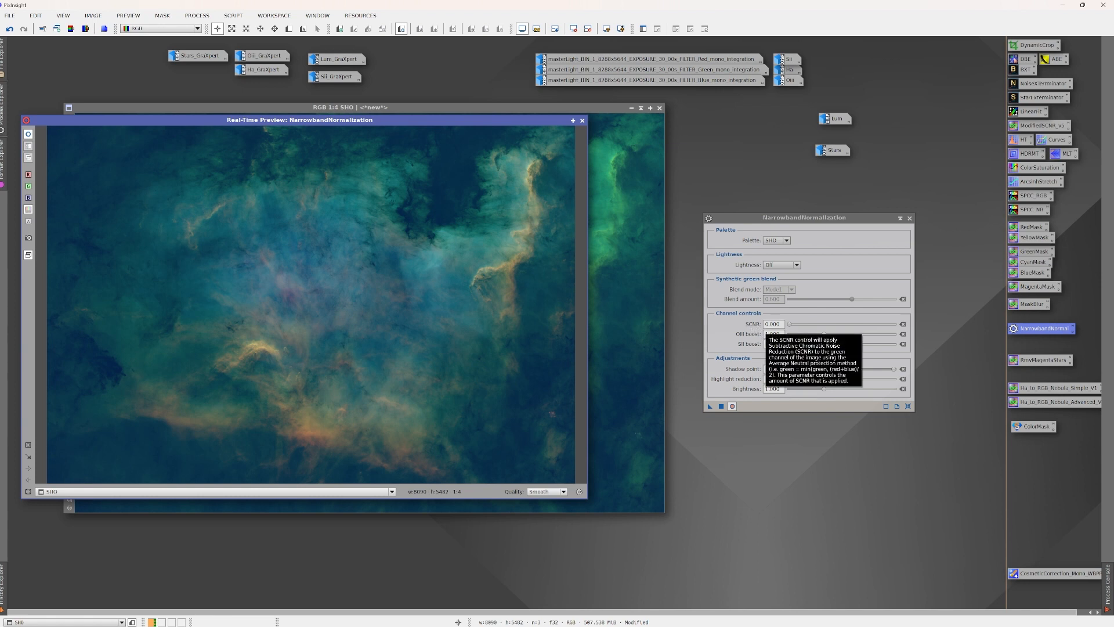
pyautogui.moveTo(789, 326); pyautogui.dragTo(858, 326)
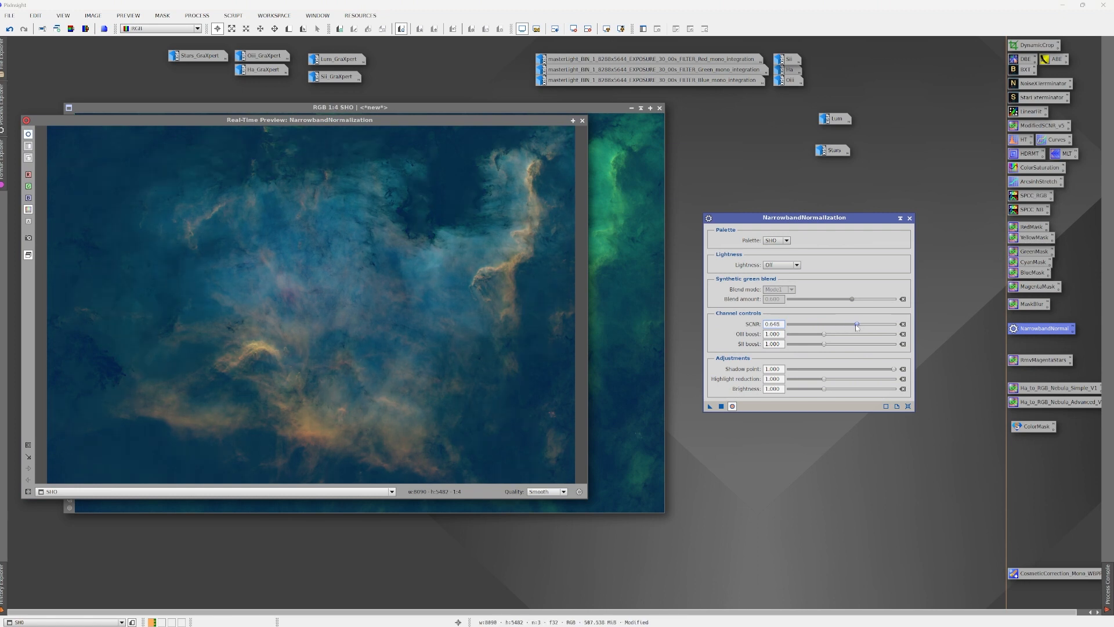
pyautogui.moveTo(856, 325); pyautogui.dragTo(894, 325)
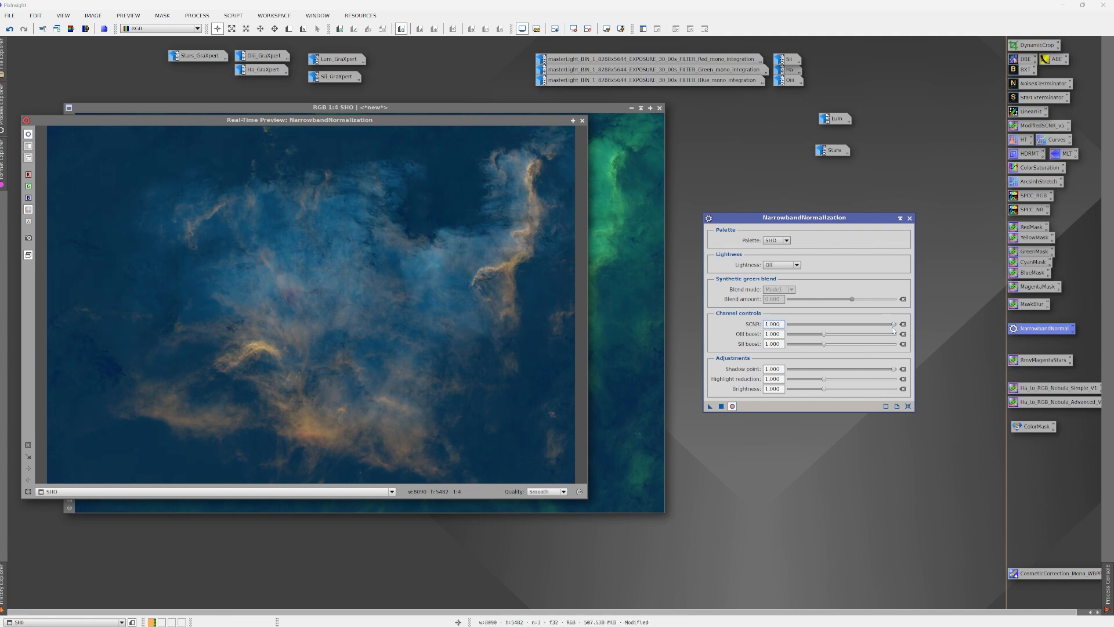
pyautogui.moveTo(894, 325); pyautogui.dragTo(881, 327)
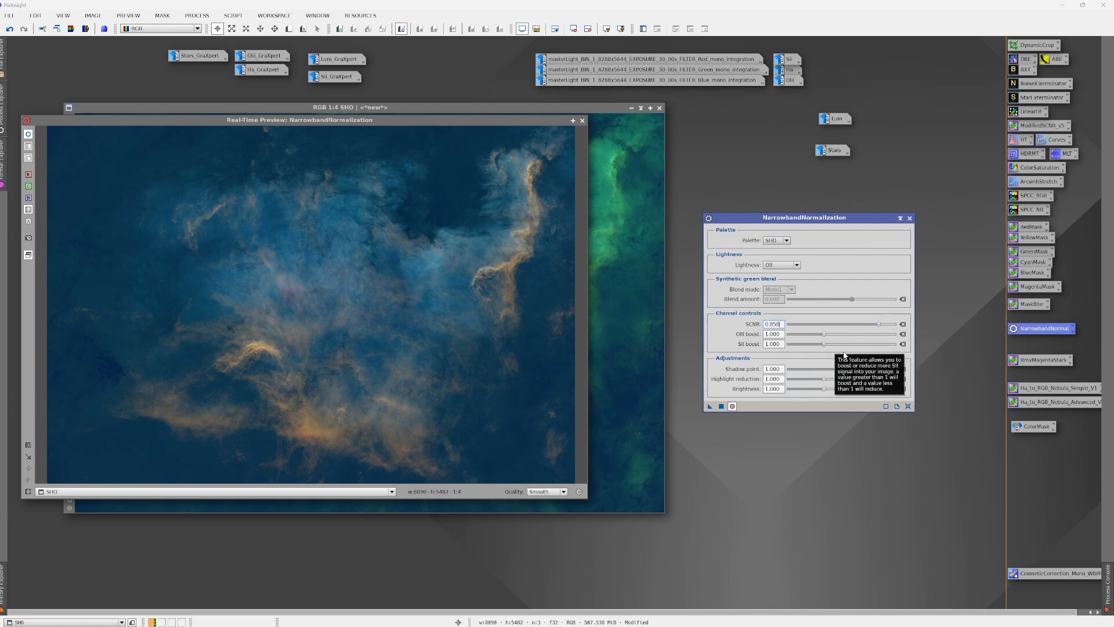
# Step: Try the OIII boost and the SII boost separately at 2.000, resetting each to its default
pyautogui.click(824, 335)
pyautogui.moveTo(824, 334); pyautogui.dragTo(896, 335)
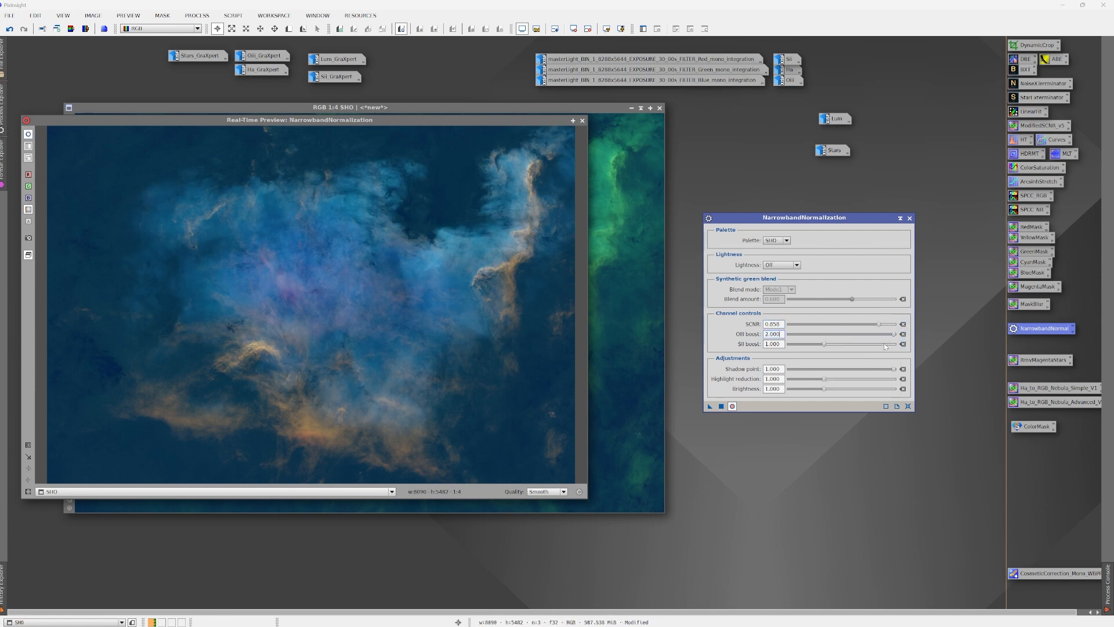
pyautogui.click(902, 334)
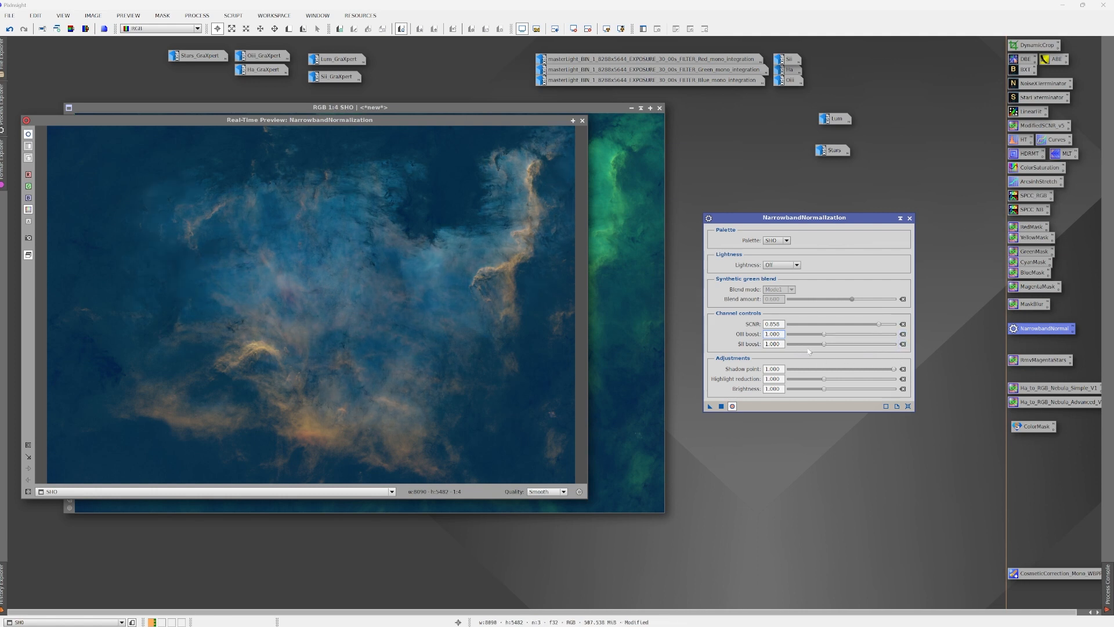
pyautogui.moveTo(825, 345); pyautogui.dragTo(1007, 346)
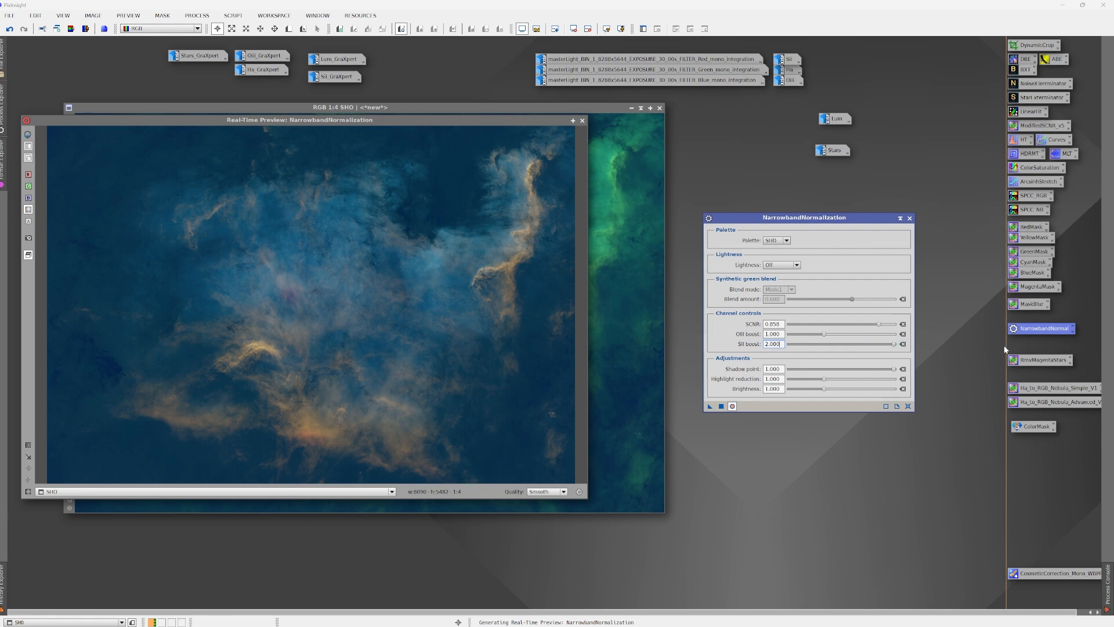
pyautogui.click(903, 344)
# Step: Set the OIII boost to 1.175 and the SII boost to 1.350
pyautogui.moveTo(823, 337); pyautogui.dragTo(837, 336)
pyautogui.moveTo(824, 346); pyautogui.dragTo(848, 344)
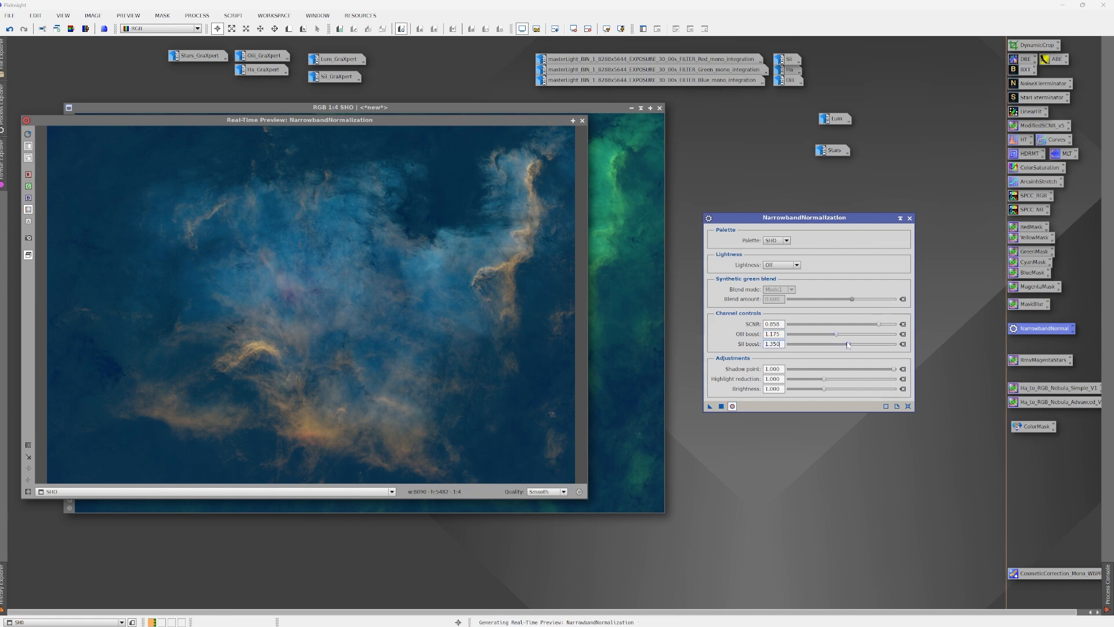
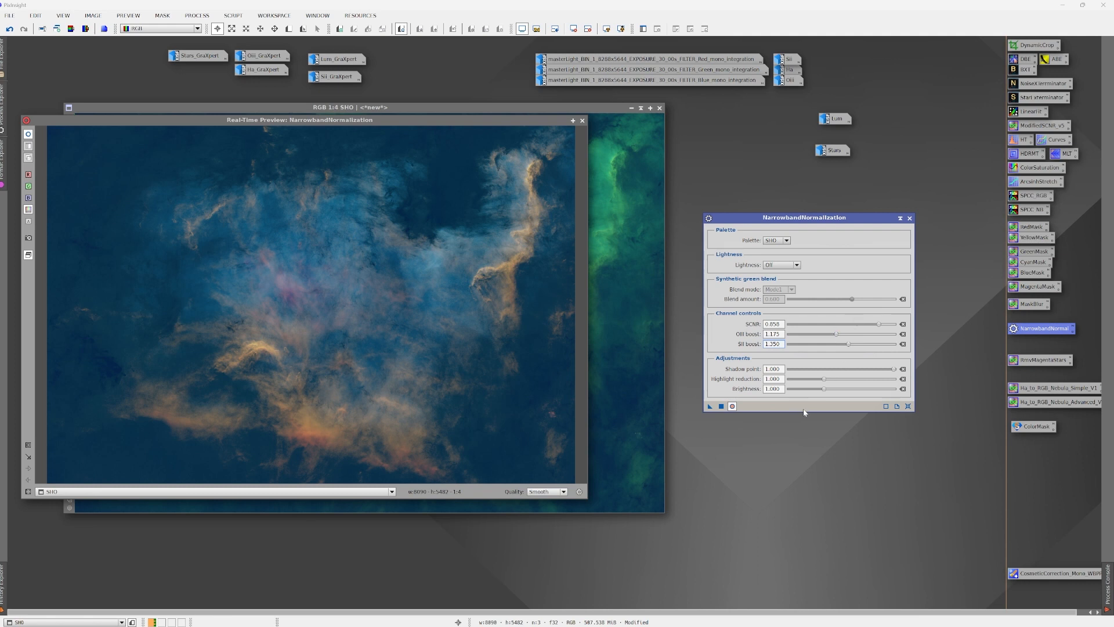
# Step: Apply the NarrowbandNormalization settings to the SHO image and close the preview and the process window
pyautogui.click(733, 406)
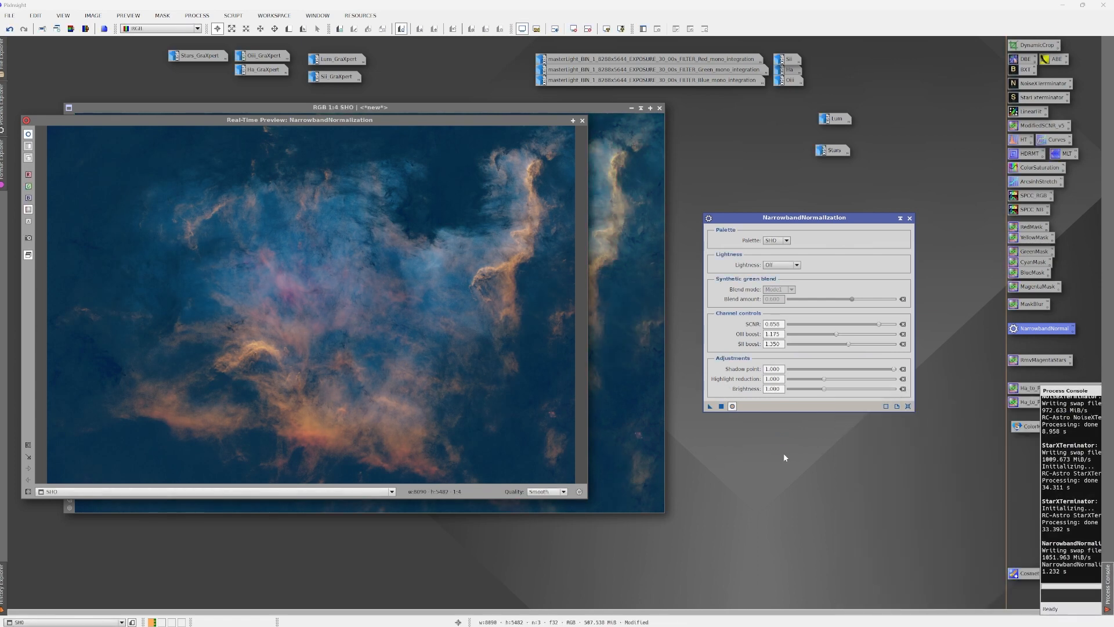
pyautogui.click(582, 122)
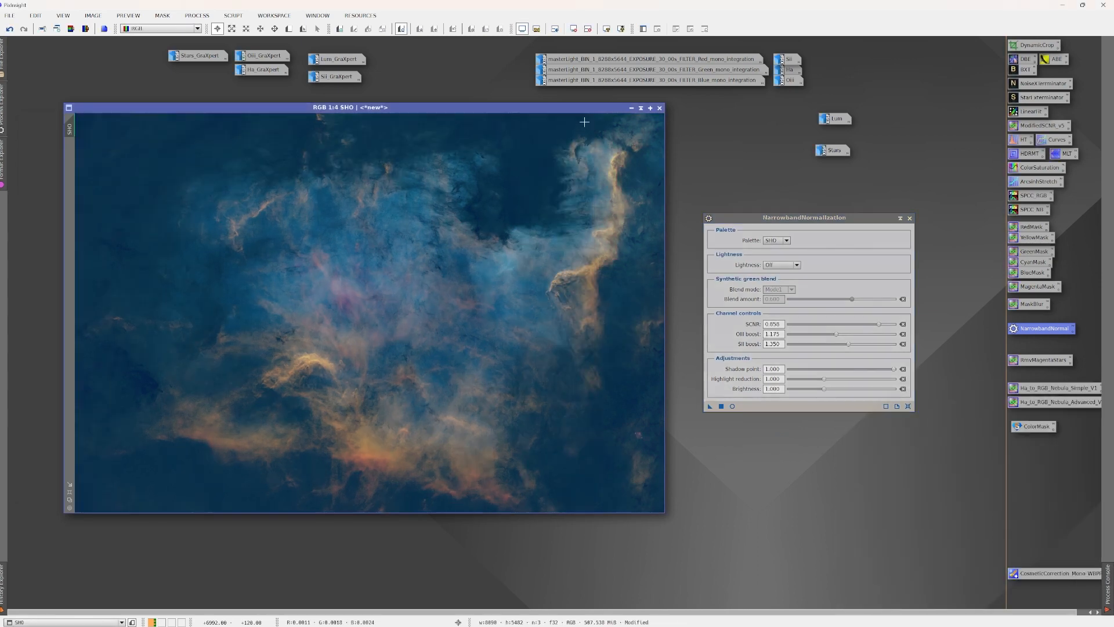
pyautogui.click(910, 217)
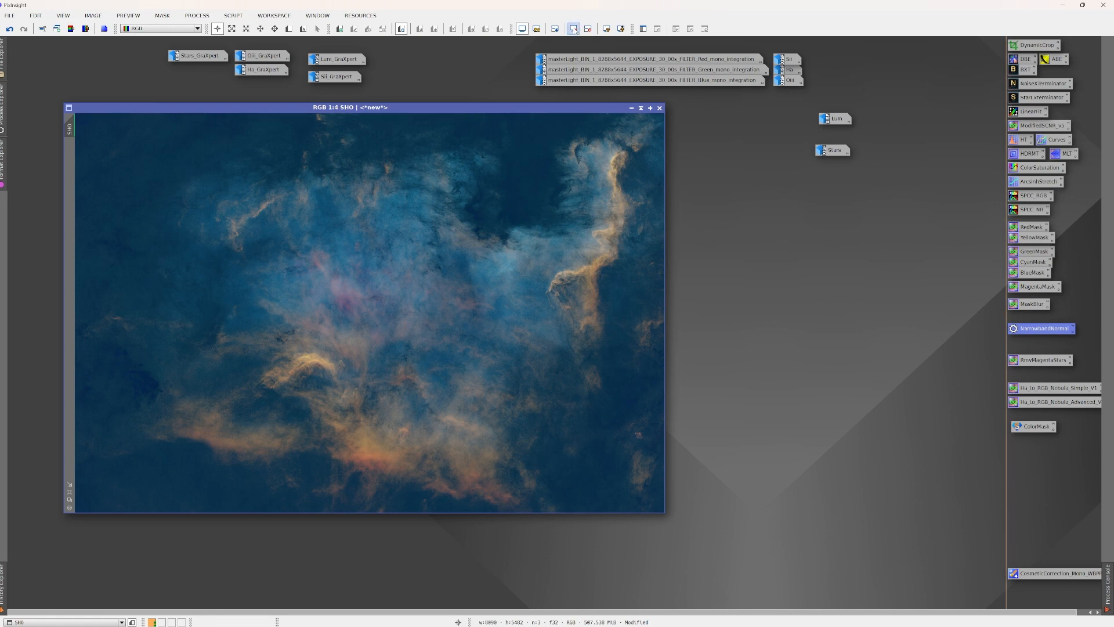
# Step: Remove the SHO image's screen stretch and open GeneralizedHyperbolicStretch beside it with a real-time preview
pyautogui.click(573, 29)
pyautogui.moveTo(451, 108); pyautogui.dragTo(420, 112)
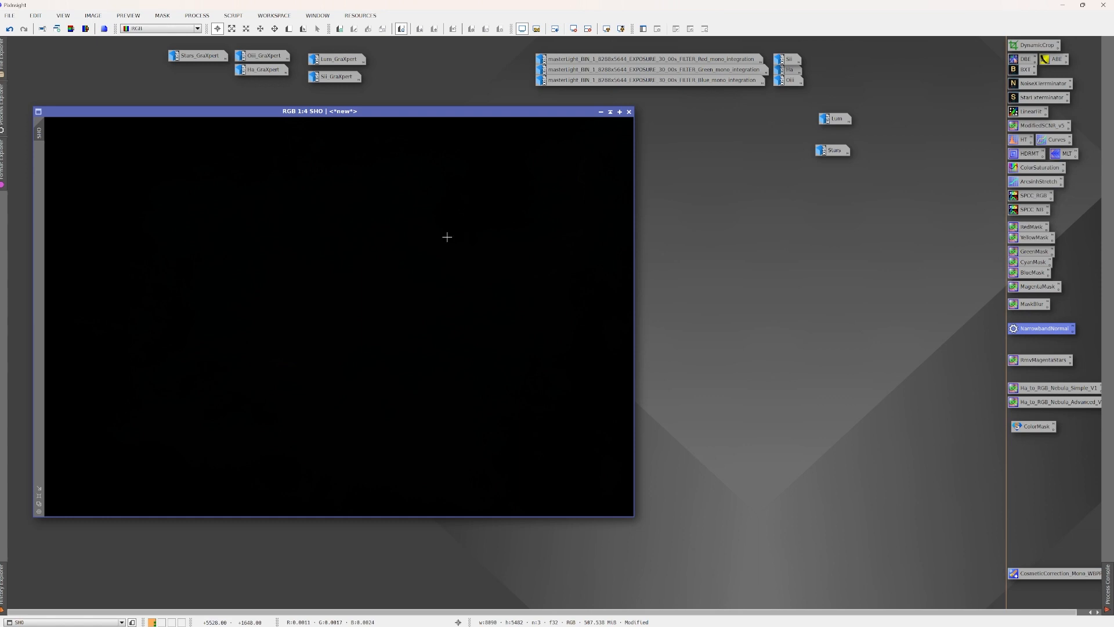
pyautogui.click(198, 16)
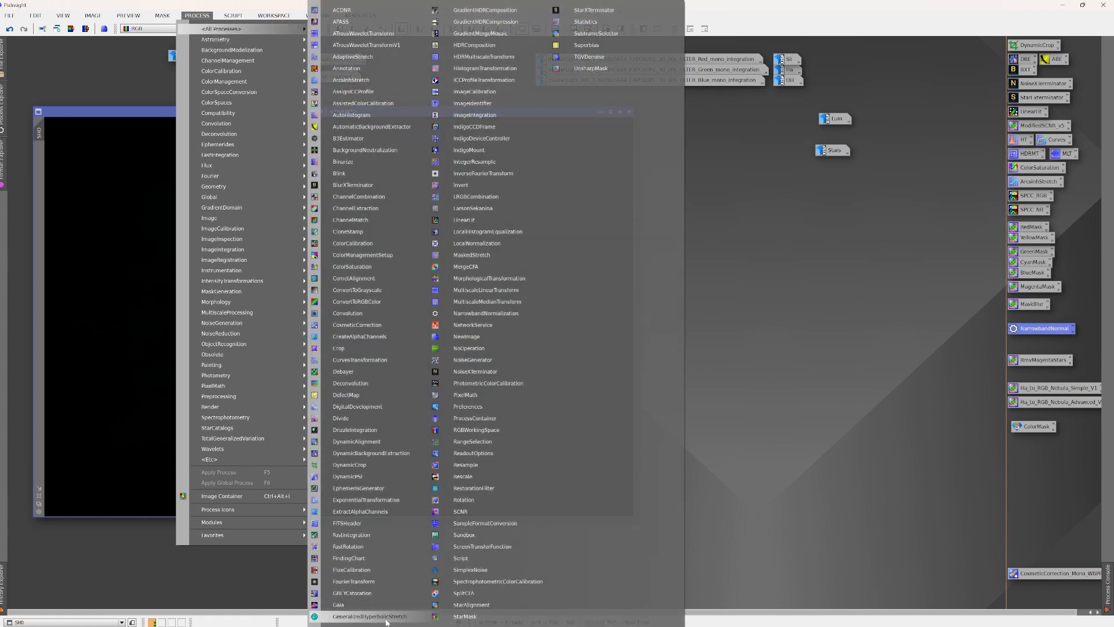
pyautogui.click(387, 617)
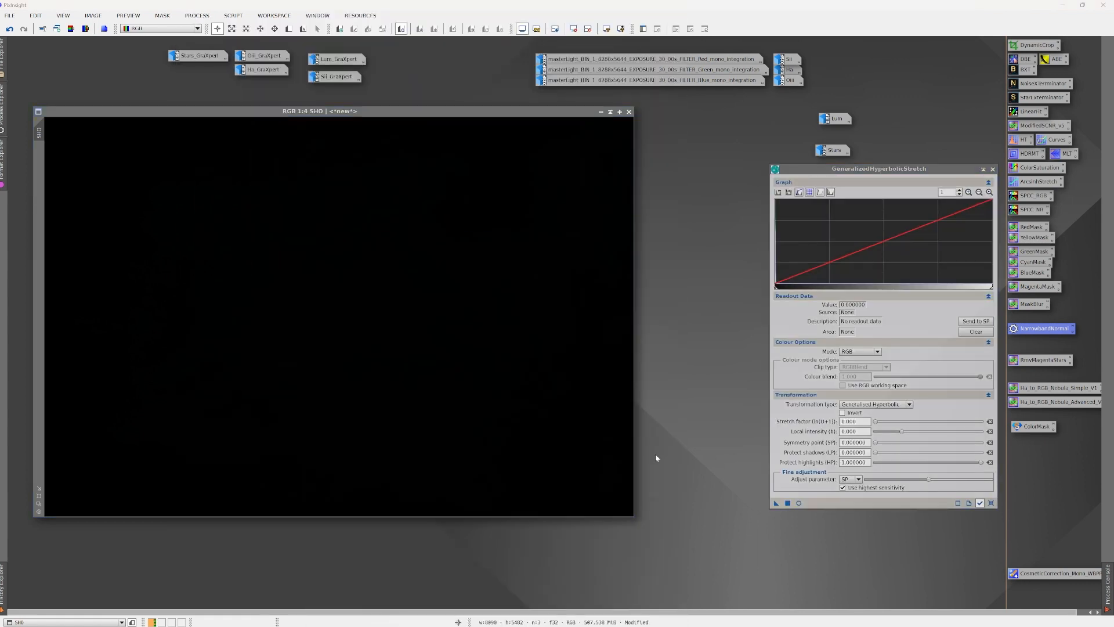
pyautogui.moveTo(882, 169); pyautogui.dragTo(815, 169)
pyautogui.click(734, 503)
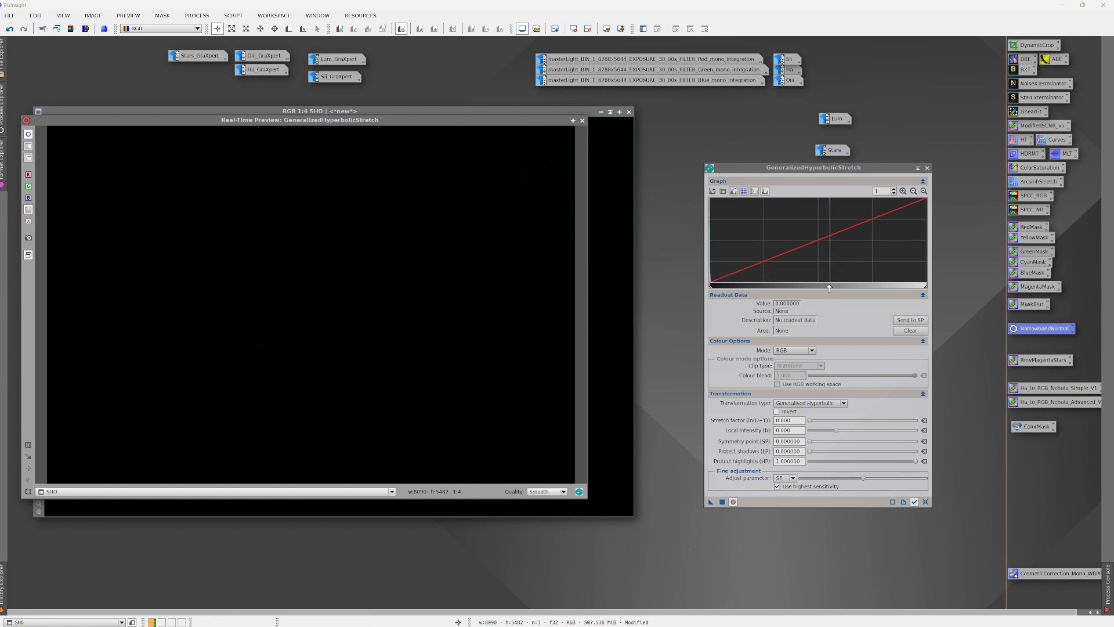
# Step: Stretch the SHO image from symmetry point 0.009371 on its histogram, with local intensity 8.970 and stretch factor 1.220
pyautogui.click(903, 193)
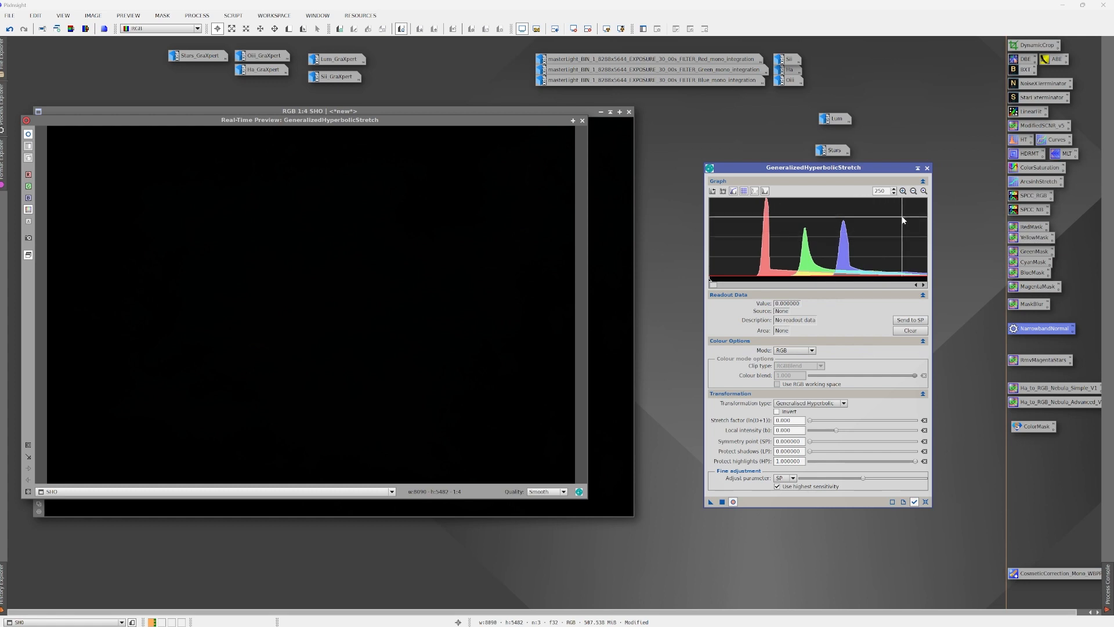
pyautogui.click(923, 192)
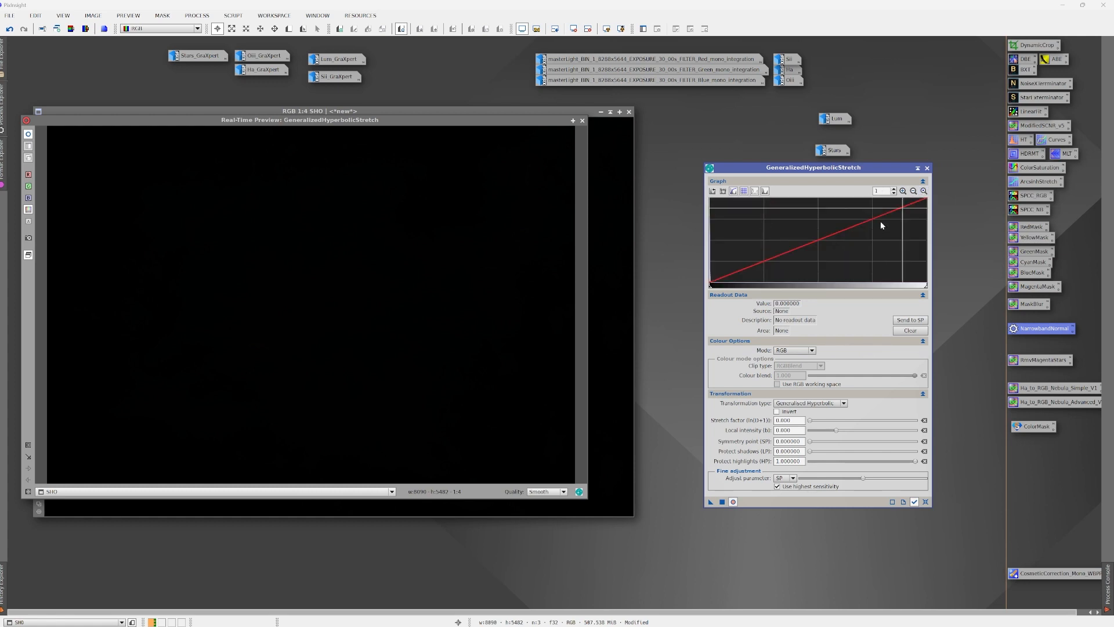
pyautogui.click(712, 284)
pyautogui.click(910, 320)
pyautogui.moveTo(836, 431); pyautogui.dragTo(861, 430)
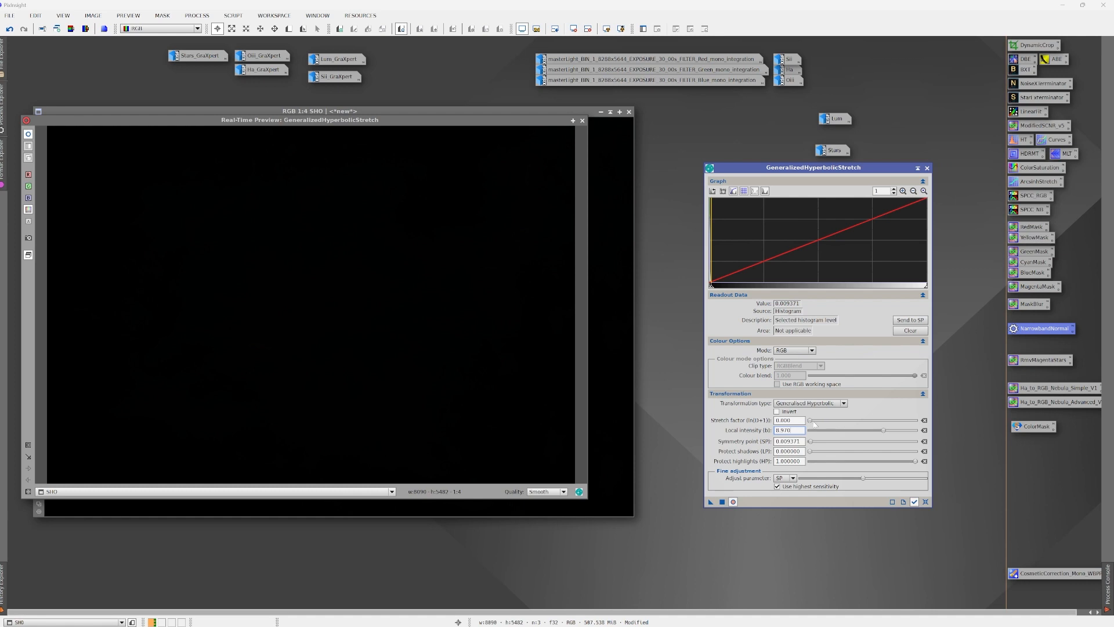
pyautogui.moveTo(811, 422)
pyautogui.mouseDown()
pyautogui.moveTo(856, 428)
pyautogui.moveTo(817, 429)
pyautogui.mouseUp()
pyautogui.click(723, 501)
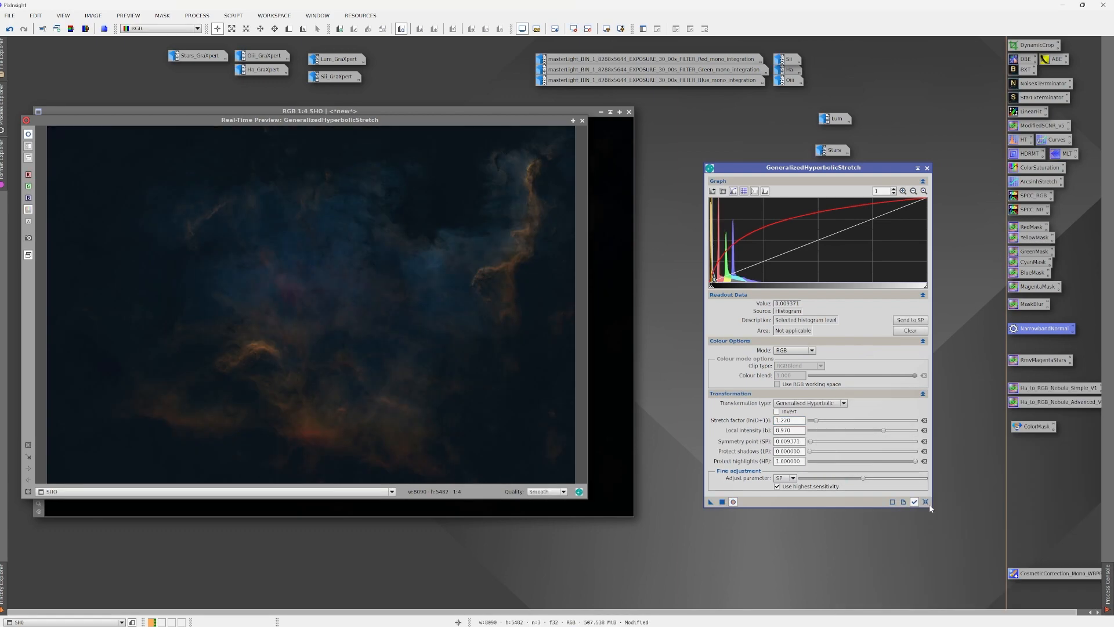
# Step: Give the SHO image a second hyperbolic stretch with symmetry point 0.024096 and local intensity 5.220
pyautogui.click(714, 264)
pyautogui.click(910, 320)
pyautogui.moveTo(836, 431)
pyautogui.mouseDown()
pyautogui.moveTo(864, 431)
pyautogui.moveTo(823, 422)
pyautogui.mouseUp()
pyautogui.click(722, 502)
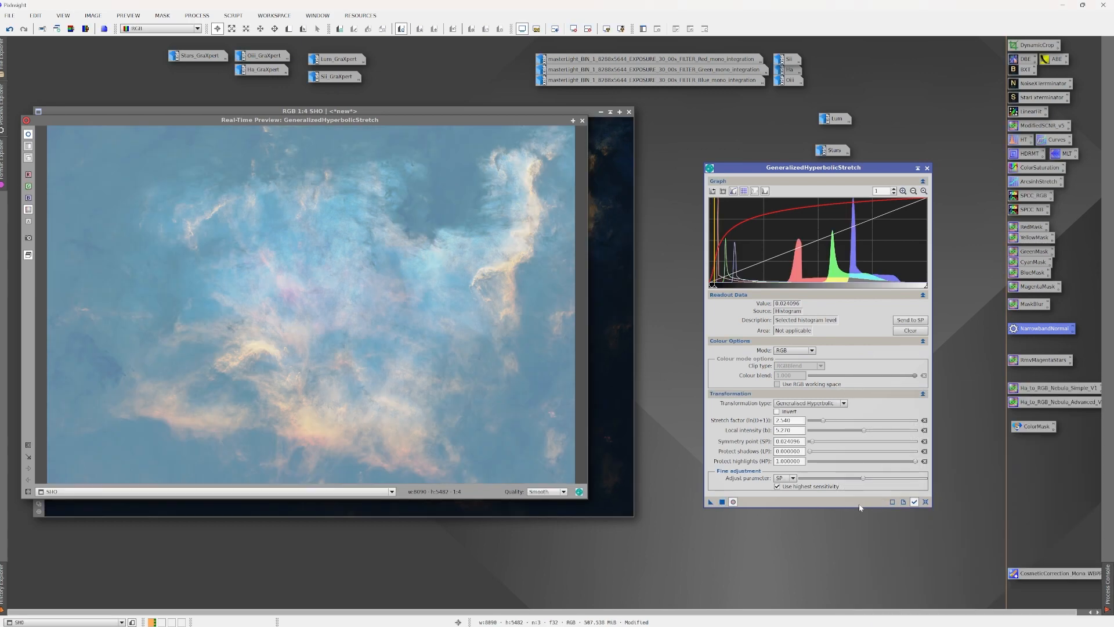
# Step: Give the SHO image a third, gentle hyperbolic stretch with symmetry point 0.121021 and local intensity 2.930
pyautogui.click(736, 255)
pyautogui.click(910, 320)
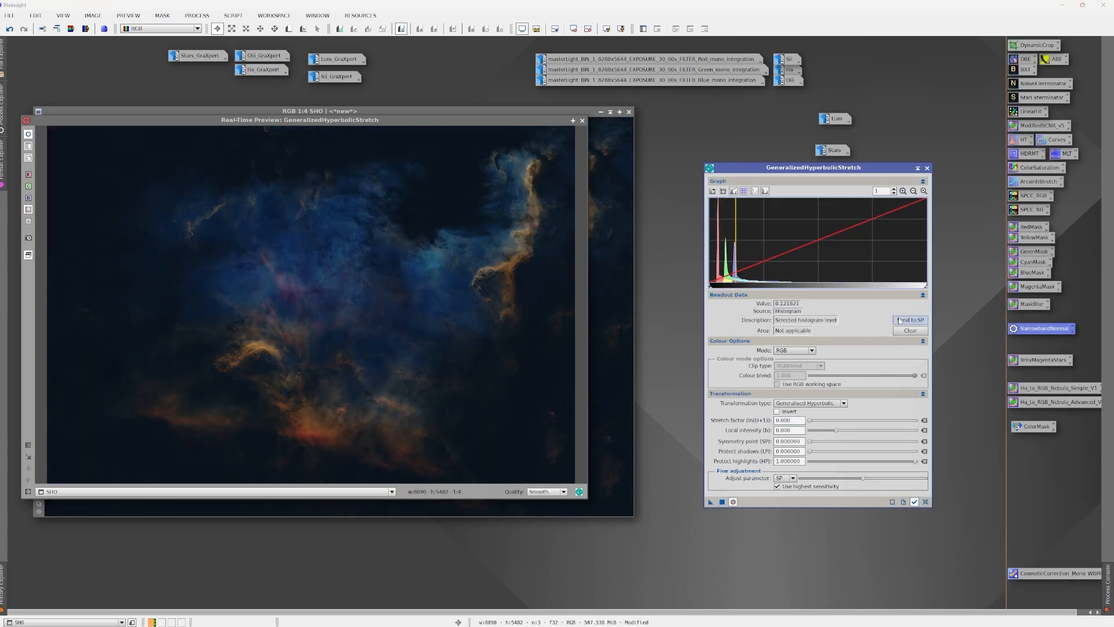
pyautogui.moveTo(839, 431); pyautogui.dragTo(814, 426)
pyautogui.click(710, 501)
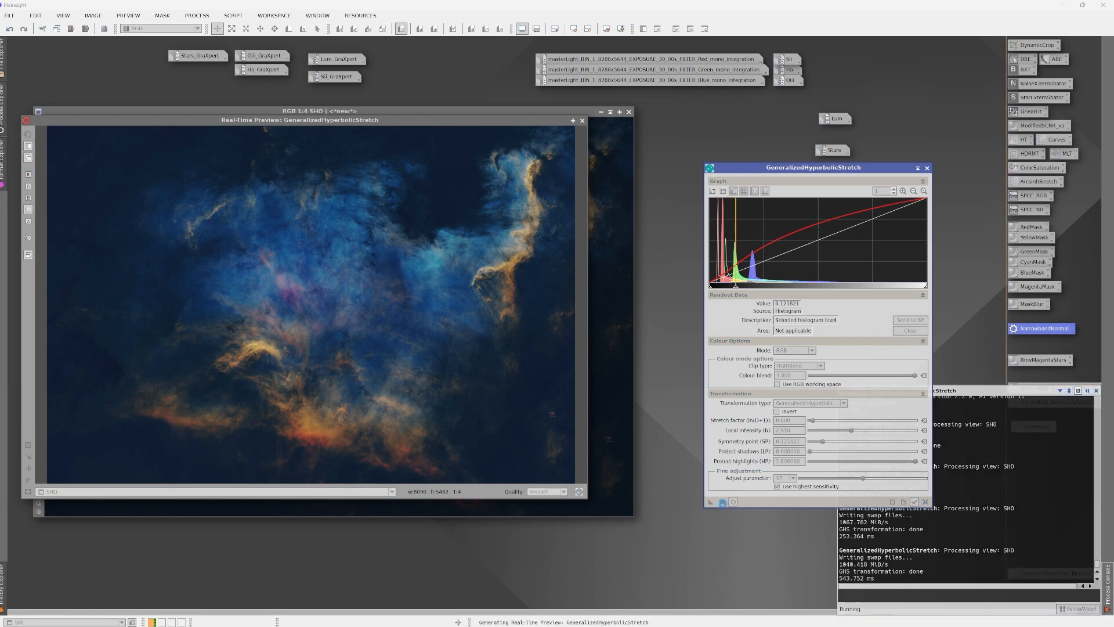
# Step: Apply a Linear transformation with blackpoint 0.046159 and low clip 0.000001 to the SHO image, and close the stretch tool and preview
pyautogui.click(810, 403)
pyautogui.click(811, 434)
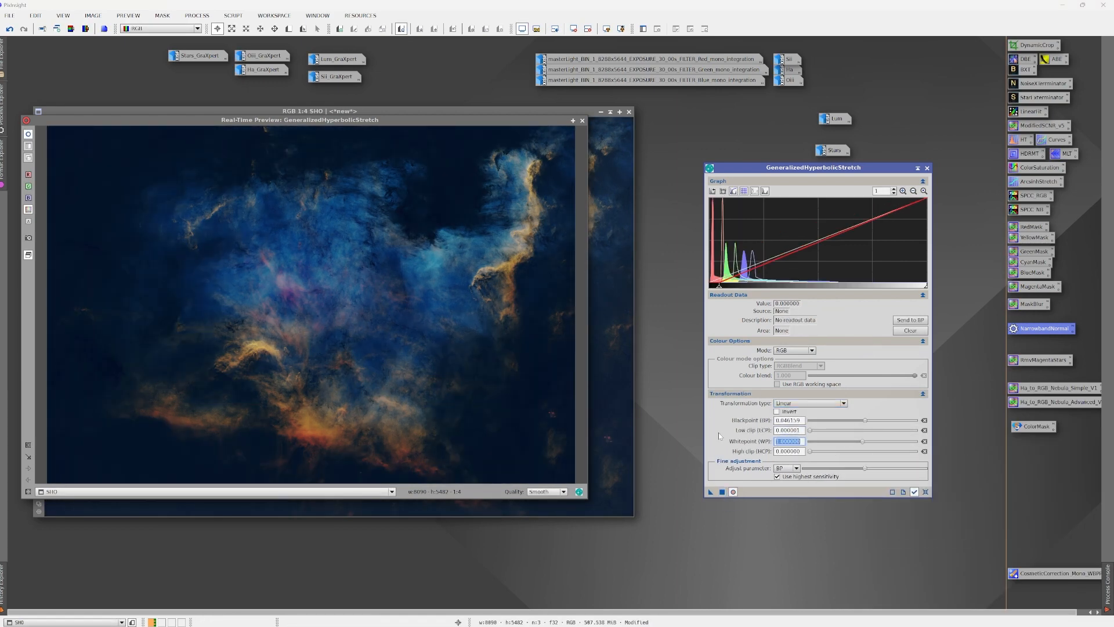
pyautogui.click(710, 492)
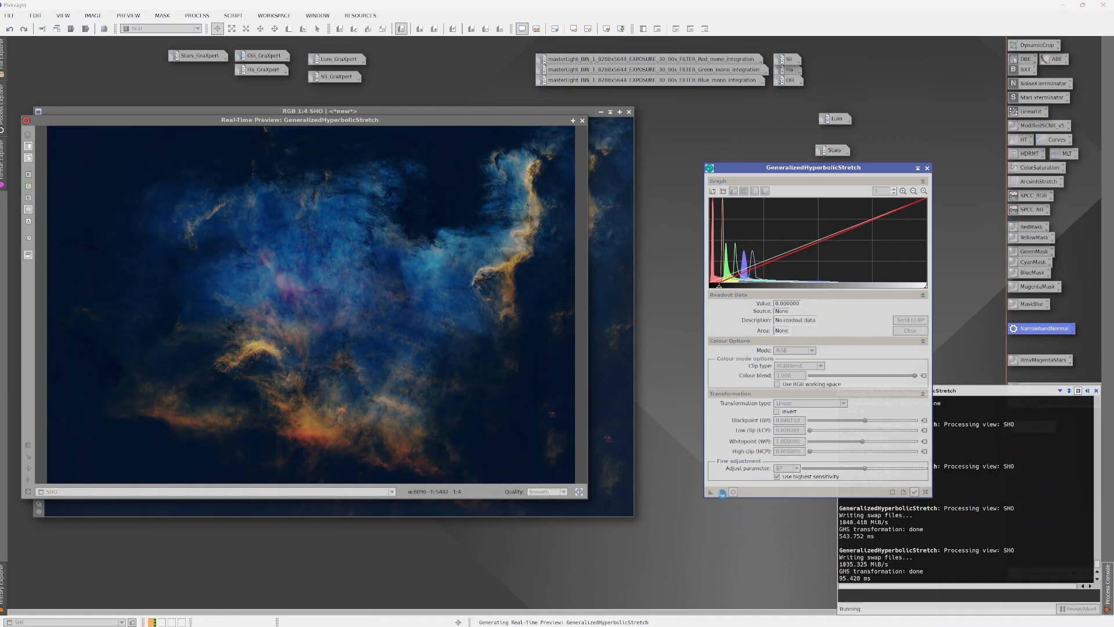
pyautogui.click(582, 120)
pyautogui.click(927, 167)
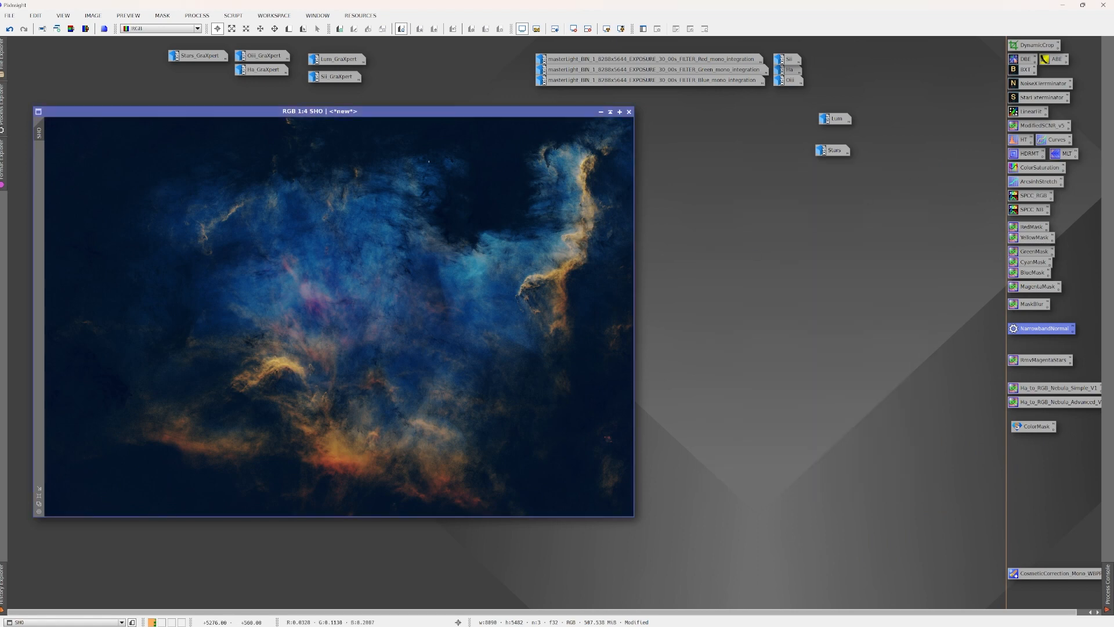
# Step: Minimize the SHO image to an icon and place it below the Stars_GraXpert icon
pyautogui.moveTo(369, 114); pyautogui.dragTo(415, 120)
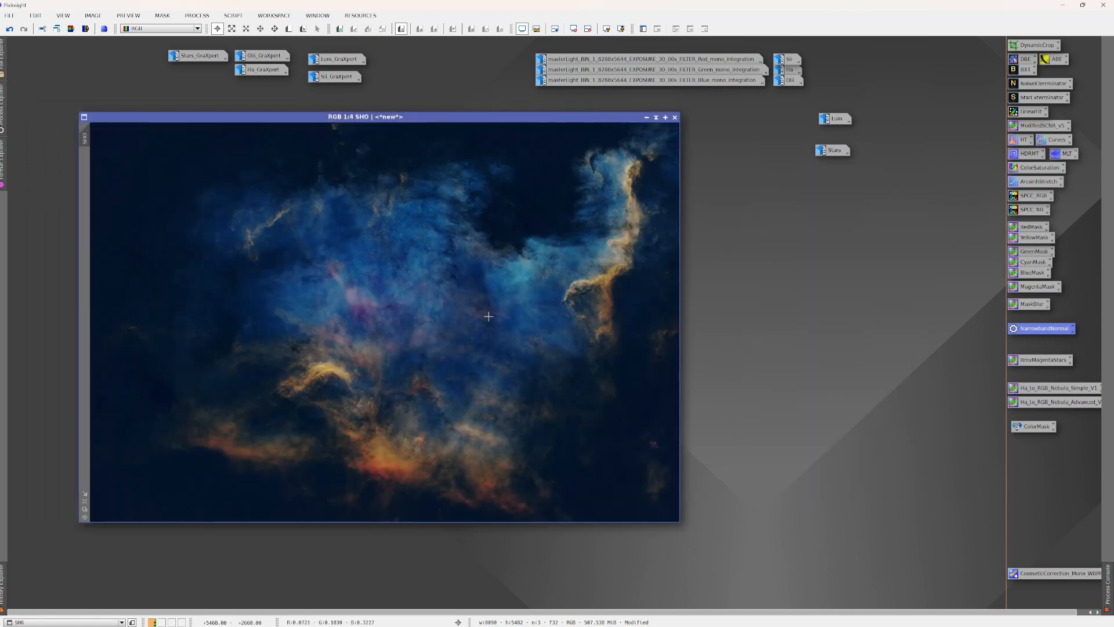
pyautogui.click(647, 117)
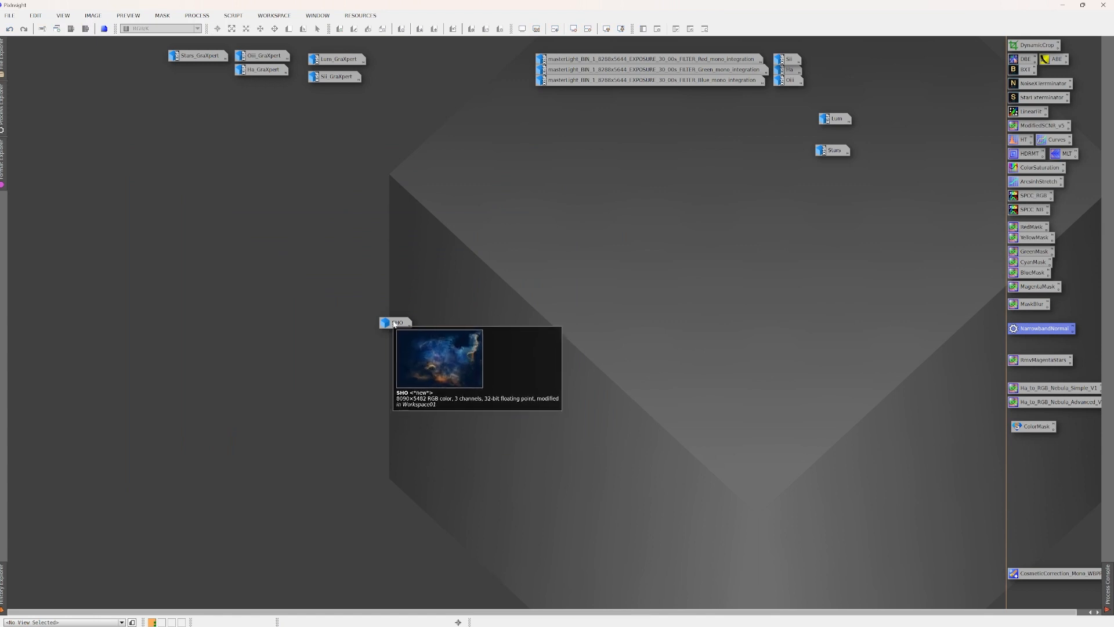
pyautogui.moveTo(394, 327); pyautogui.dragTo(177, 81)
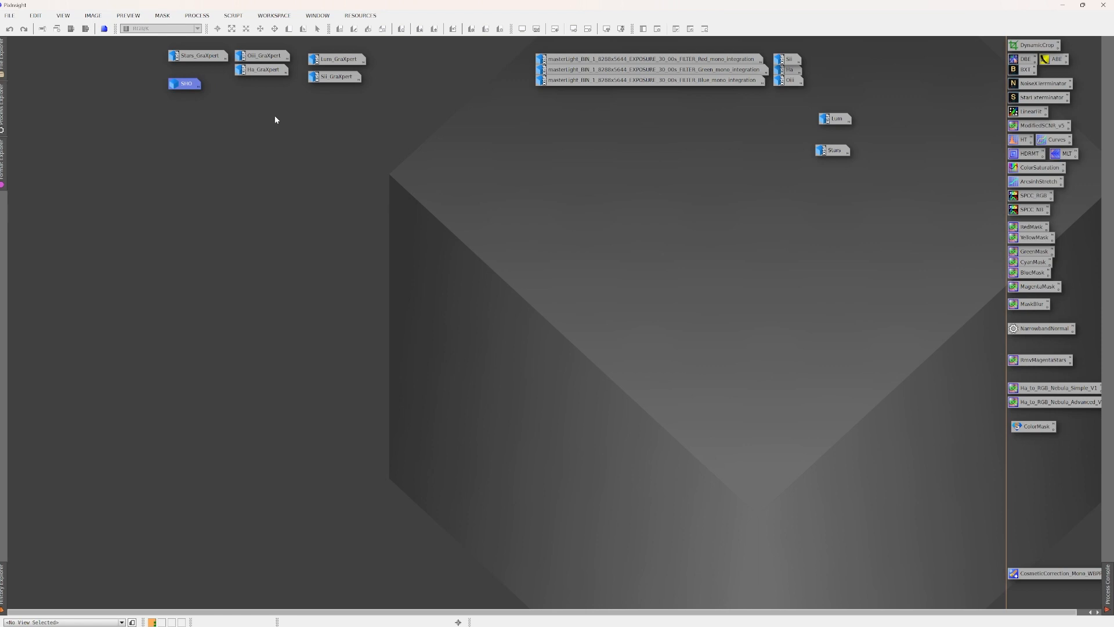
# Step: Open the Lum_GraXpert image and remove its screen stretch
pyautogui.doubleClick(338, 59)
pyautogui.scroll(-2, 378, 281)
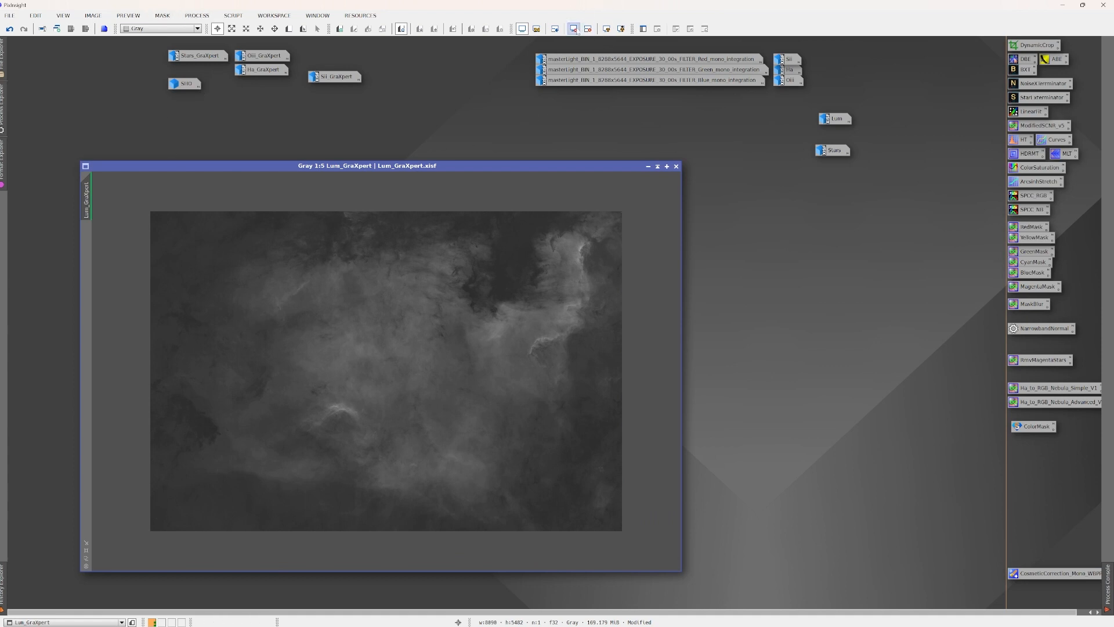
pyautogui.click(573, 29)
# Step: Open GeneralizedHyperbolicStretch with a real-time preview for Lum_GraXpert and reset its parameters to the defaults
pyautogui.click(196, 15)
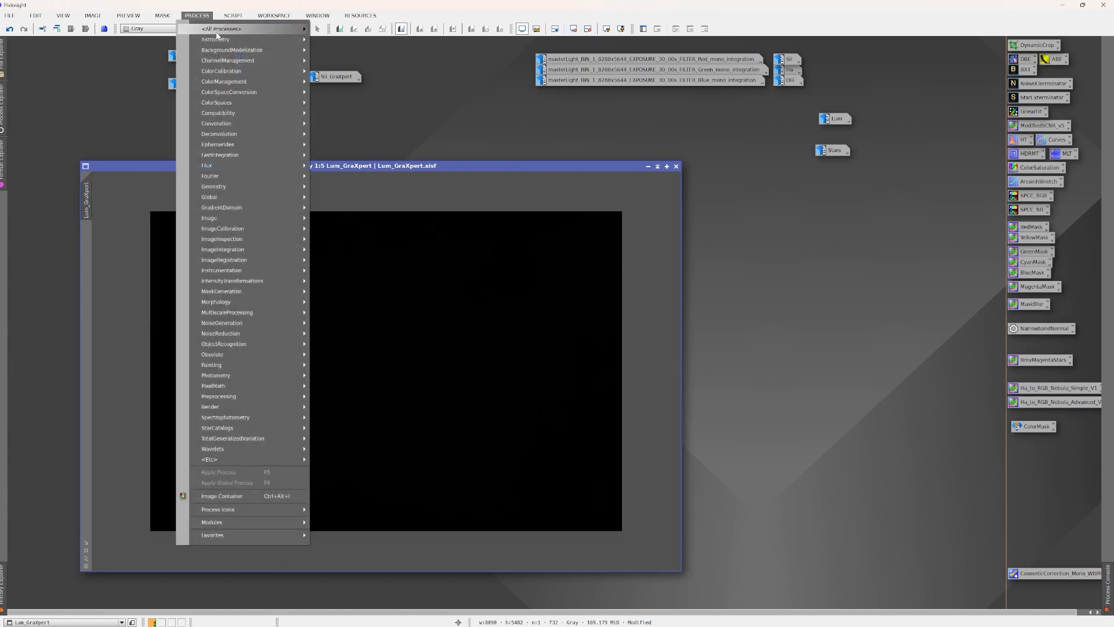
pyautogui.moveTo(223, 29)
pyautogui.click(371, 617)
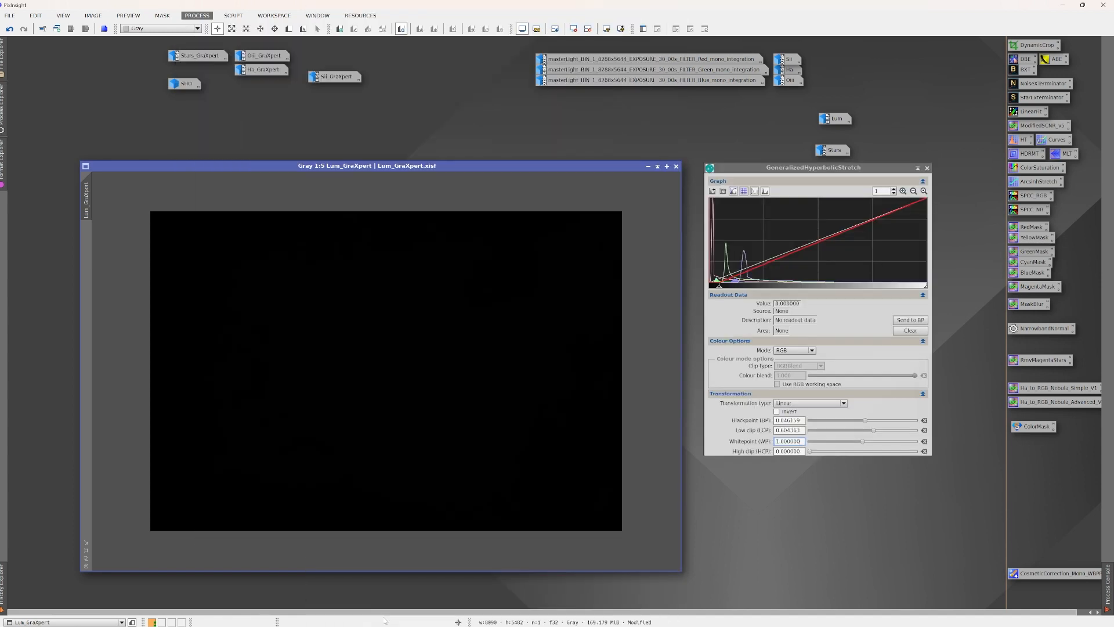
pyautogui.click(733, 449)
pyautogui.click(924, 449)
# Step: Stretch Lum_GraXpert around its histogram peak with an increased local intensity, and reset the stretch parameters
pyautogui.click(902, 191)
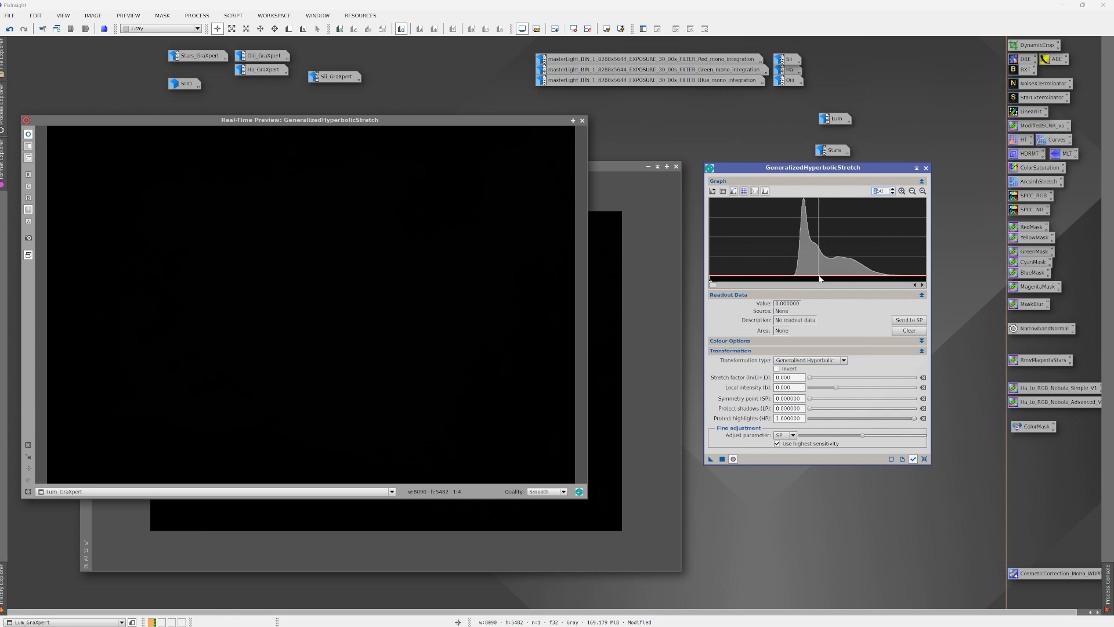
pyautogui.click(820, 279)
pyautogui.click(909, 319)
pyautogui.moveTo(836, 387); pyautogui.dragTo(863, 388)
pyautogui.click(723, 459)
pyautogui.click(924, 459)
# Step: Apply a slight second stretch to Lum_GraXpert around a brighter histogram level, and reset the parameters again
pyautogui.click(744, 244)
pyautogui.click(909, 320)
pyautogui.moveTo(811, 378)
pyautogui.mouseDown()
pyautogui.moveTo(854, 388)
pyautogui.moveTo(812, 378)
pyautogui.mouseUp()
pyautogui.click(722, 459)
pyautogui.click(924, 459)
# Step: Apply a third stretch to Lum_GraXpert with the symmetry point near the middle of the histogram, then reset the parameters
pyautogui.click(807, 244)
pyautogui.click(909, 319)
pyautogui.click(723, 459)
pyautogui.click(925, 459)
# Step: Apply a Linear transformation to Lum_GraXpert to remove its empty shadows, changing the last digit of the low clip to 1
pyautogui.click(813, 361)
pyautogui.click(804, 392)
pyautogui.click(803, 387)
pyautogui.press('BackSpace')
pyautogui.write('1')
pyautogui.press('Tab')
pyautogui.click(722, 448)
# Step: Give Lum_GraXpert a final Generalised Hyperbolic stretch with factor 0.220, local intensity 2.930 and symmetry point 0.084791, and close the tool and preview
pyautogui.click(813, 361)
pyautogui.click(806, 368)
pyautogui.click(728, 268)
pyautogui.click(909, 320)
pyautogui.moveTo(836, 388); pyautogui.dragTo(811, 378)
pyautogui.click(728, 264)
pyautogui.click(904, 321)
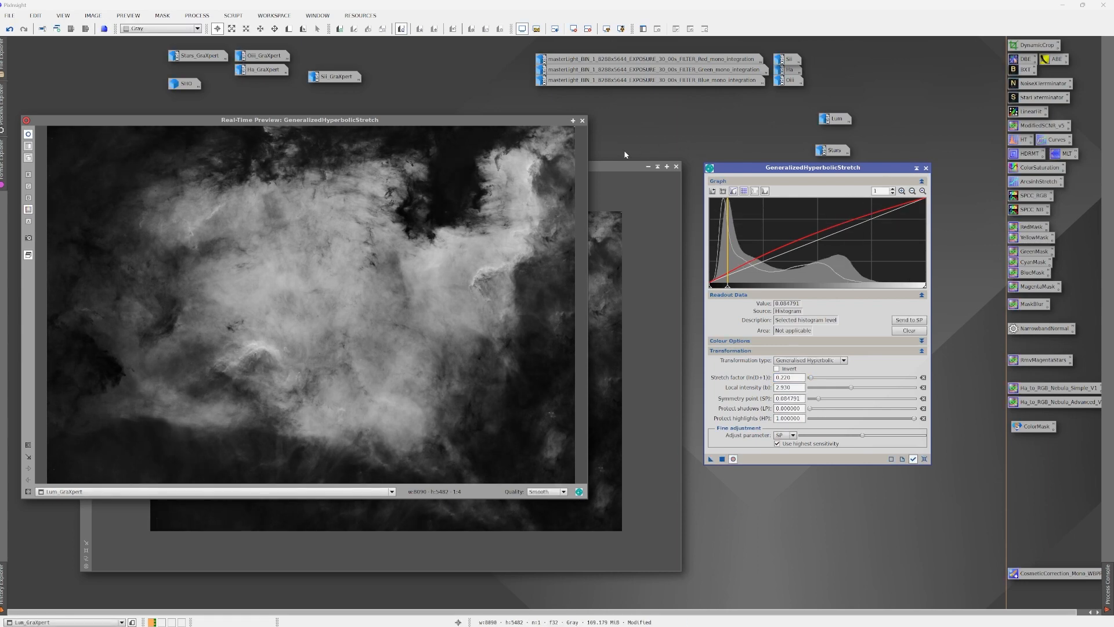
pyautogui.click(582, 121)
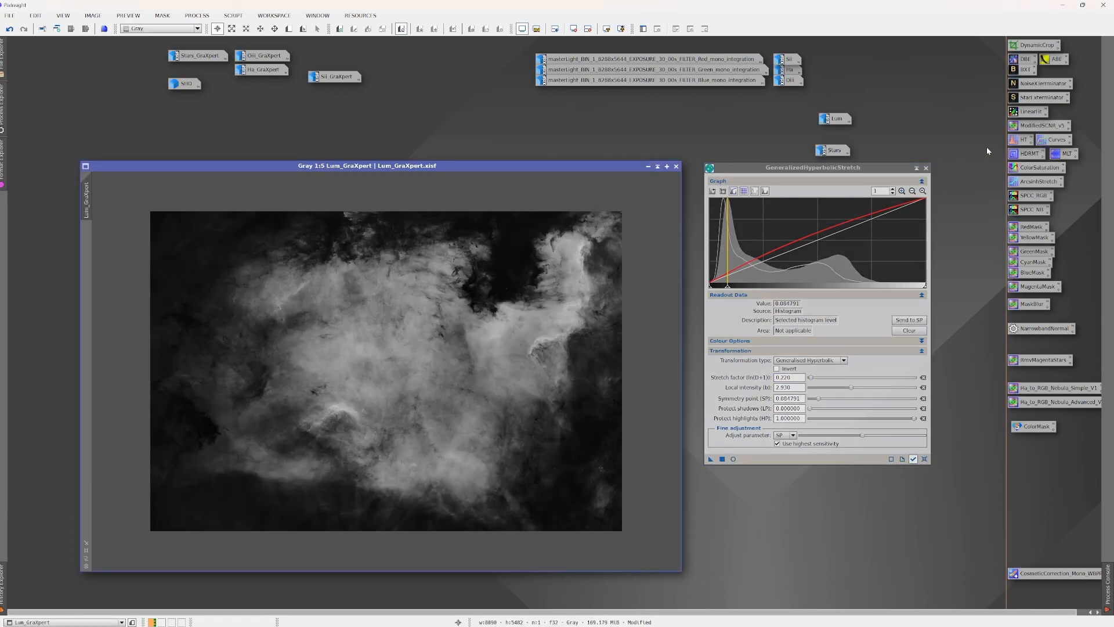
pyautogui.click(926, 167)
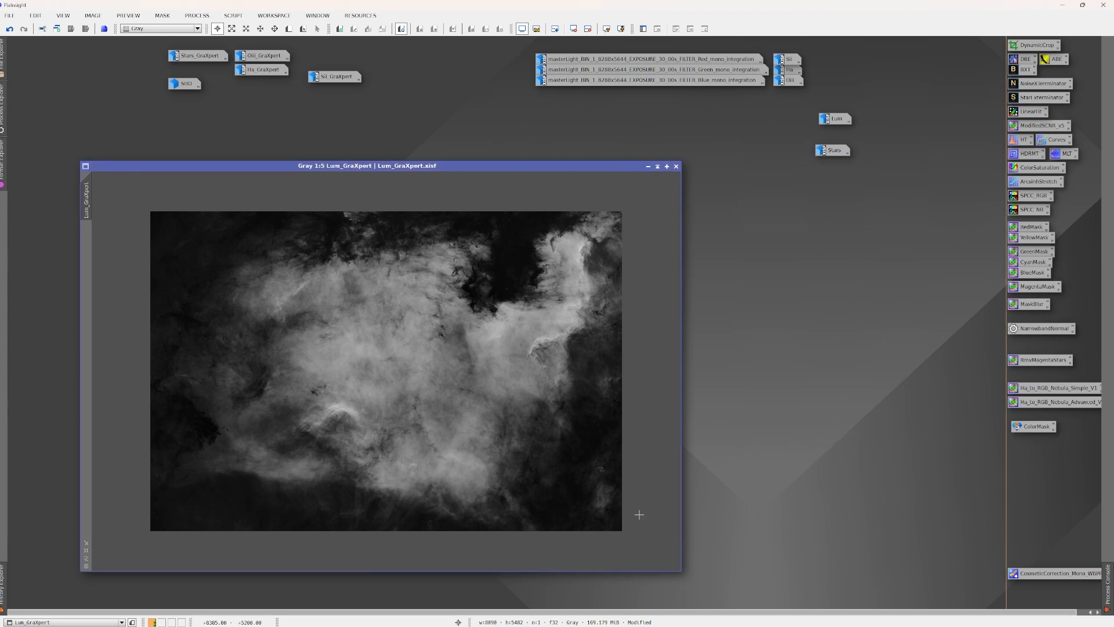
# Step: Open UnsharpMask for Lum_GraXpert, set StdDev to 2.5 and show a real-time preview
pyautogui.moveTo(291, 167); pyautogui.dragTo(269, 142)
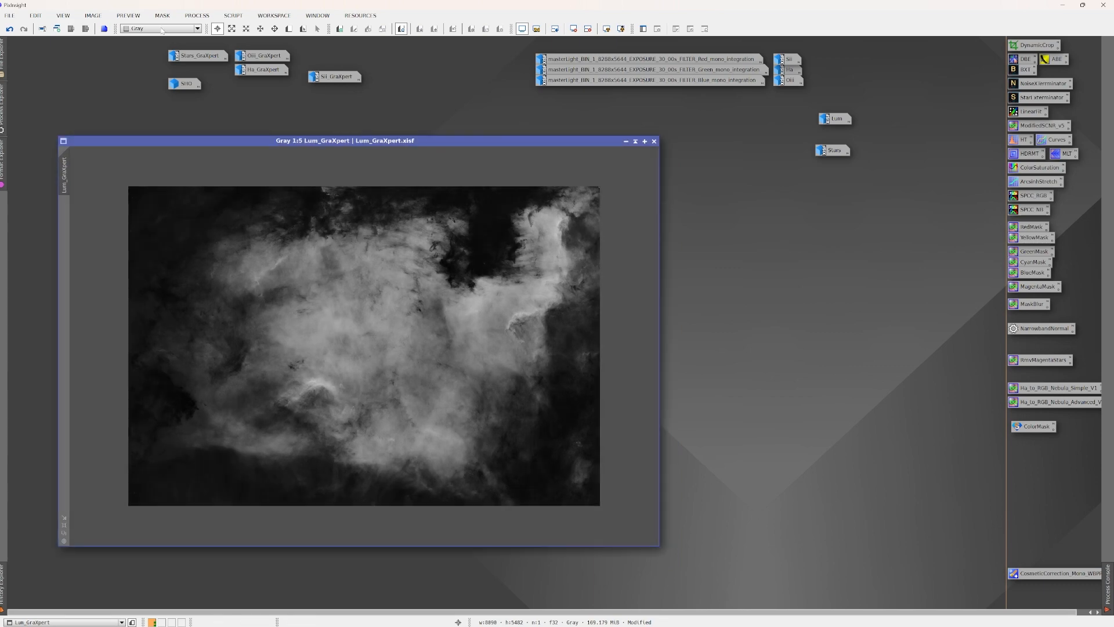
pyautogui.click(197, 16)
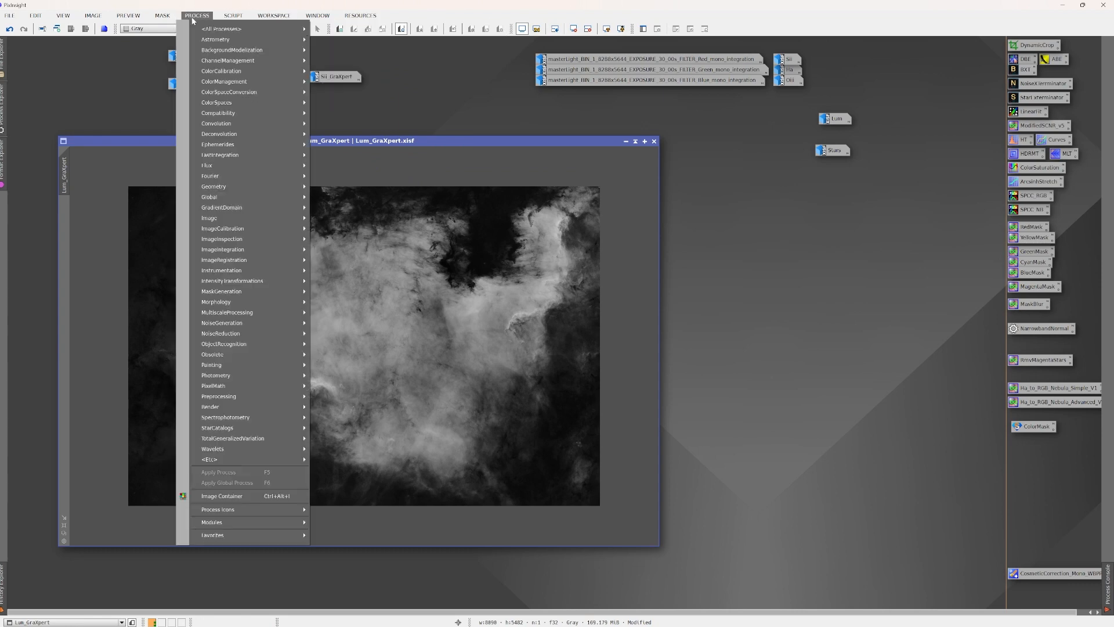
pyautogui.moveTo(221, 29)
pyautogui.click(590, 68)
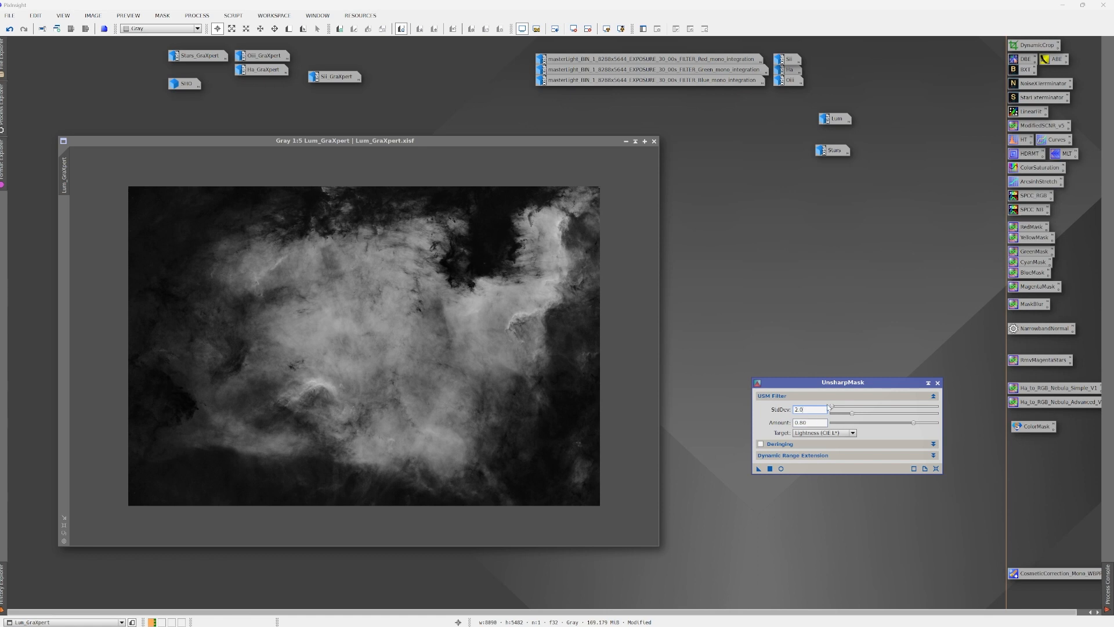
pyautogui.write('2.5')
pyautogui.press('Return')
pyautogui.click(780, 468)
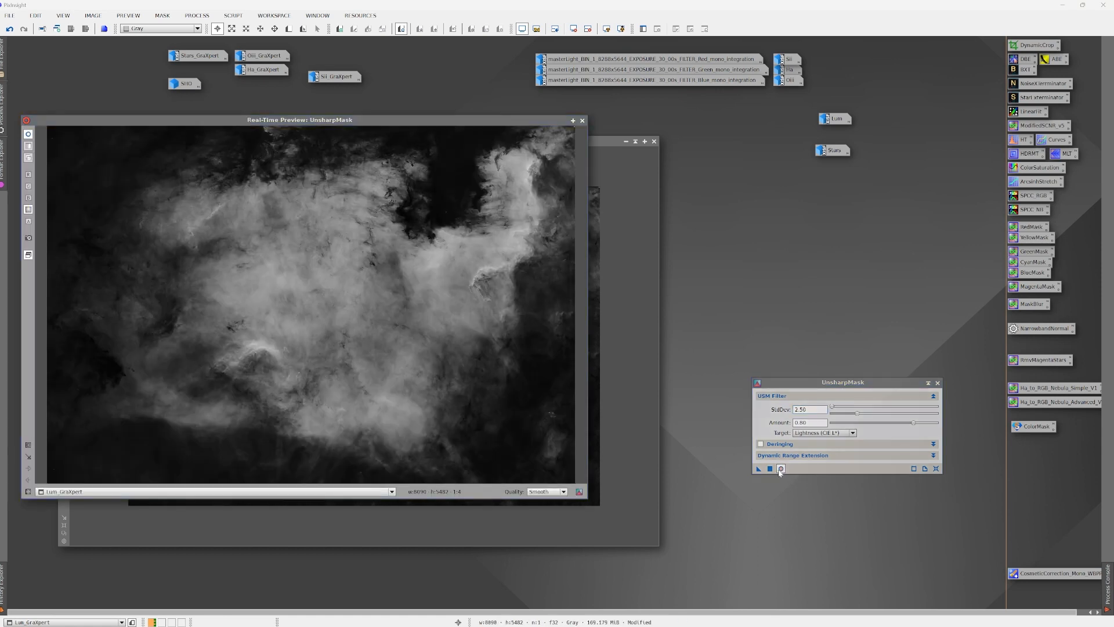
# Step: Raise the UnsharpMask amount slightly, apply the sharpening to Lum_GraXpert and close the filter and its preview
pyautogui.click(914, 424)
pyautogui.moveTo(924, 424)
pyautogui.mouseDown()
pyautogui.moveTo(956, 425)
pyautogui.moveTo(914, 427)
pyautogui.mouseUp()
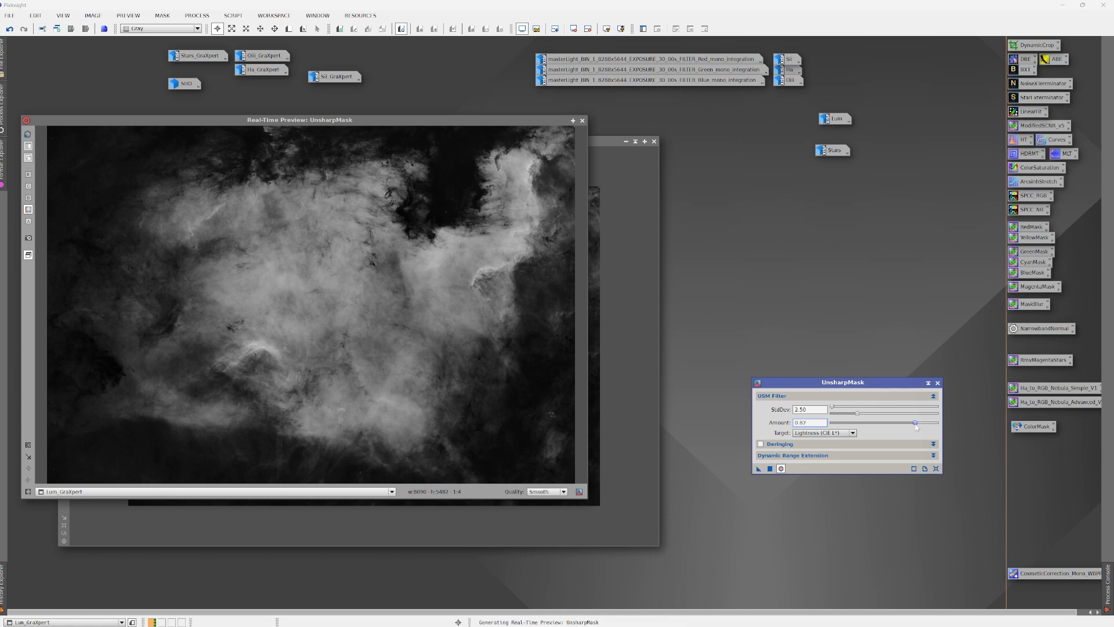
pyautogui.moveTo(916, 426); pyautogui.dragTo(923, 424)
pyautogui.click(770, 468)
pyautogui.click(938, 383)
pyautogui.click(582, 120)
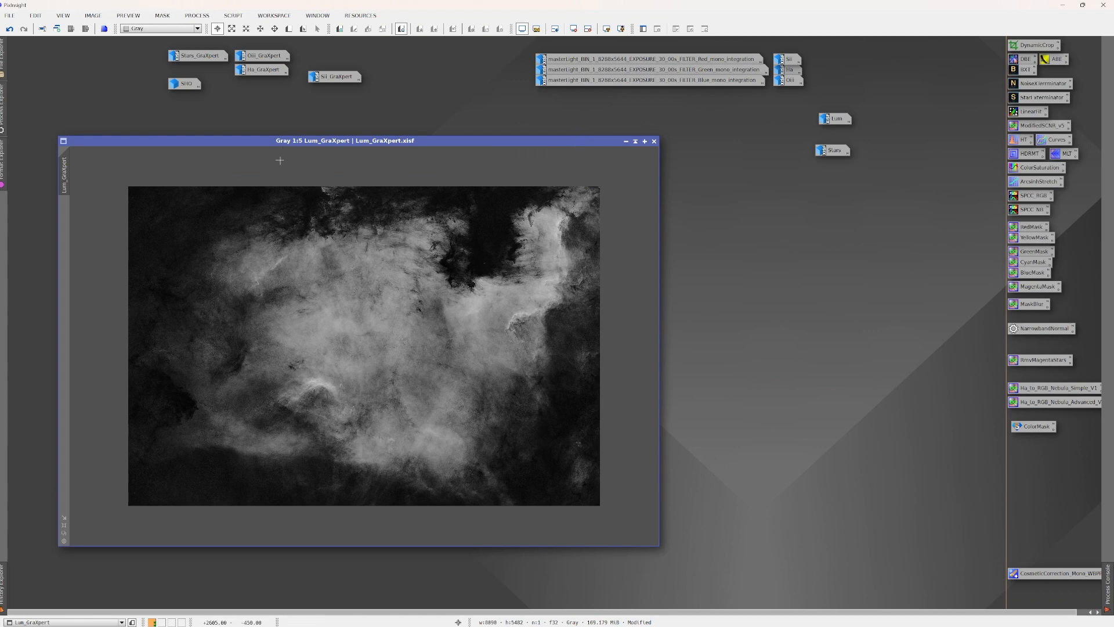
# Step: Restore the SHO image from its icon and bring the Lum_GraXpert window in front of it
pyautogui.doubleClick(178, 86)
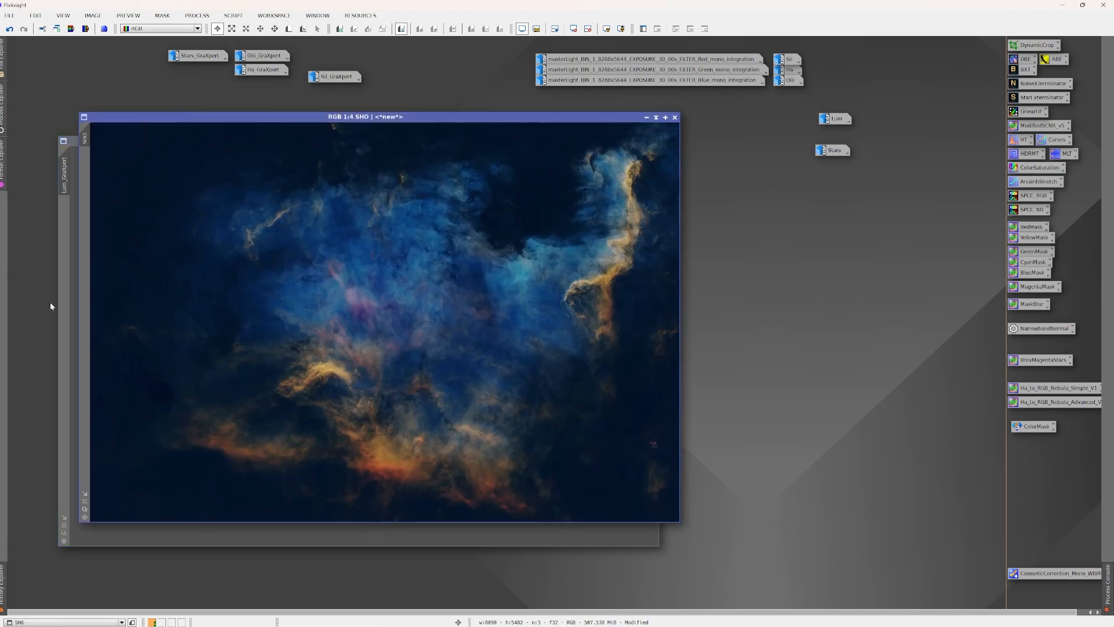
pyautogui.click(65, 184)
pyautogui.moveTo(82, 186)
pyautogui.mouseDown()
pyautogui.moveTo(45, 173)
pyautogui.moveTo(39, 189)
pyautogui.moveTo(65, 187)
pyautogui.mouseUp()
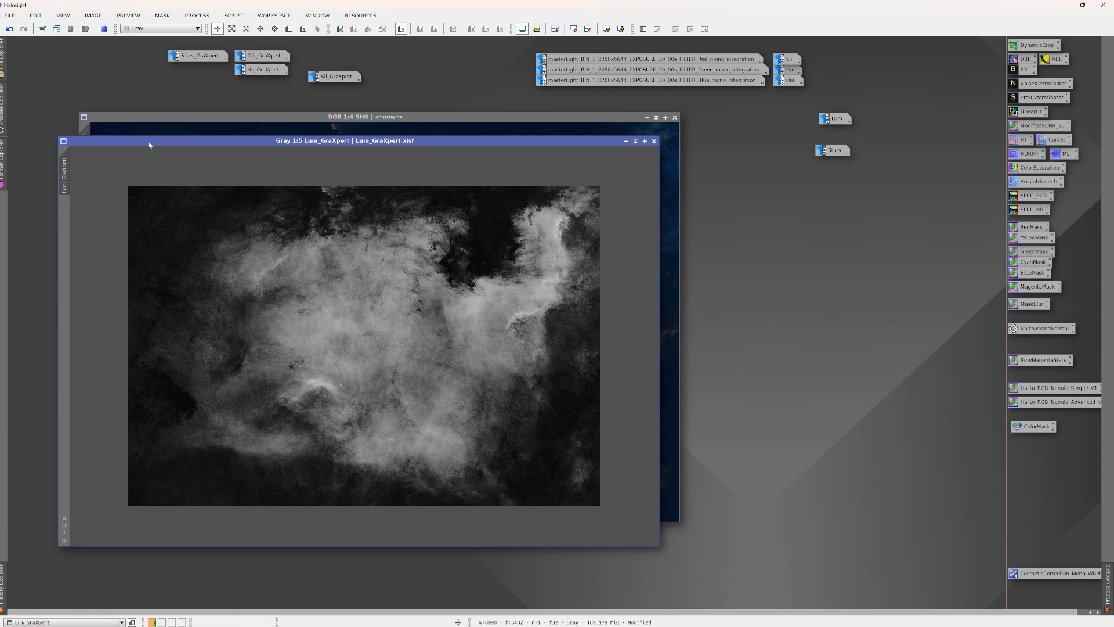
# Step: Mask the SHO image with Lum_GraXpert, minimise the luminance window and hide the mask overlay
pyautogui.moveTo(149, 142); pyautogui.dragTo(447, 148)
pyautogui.moveTo(365, 194); pyautogui.dragTo(88, 219)
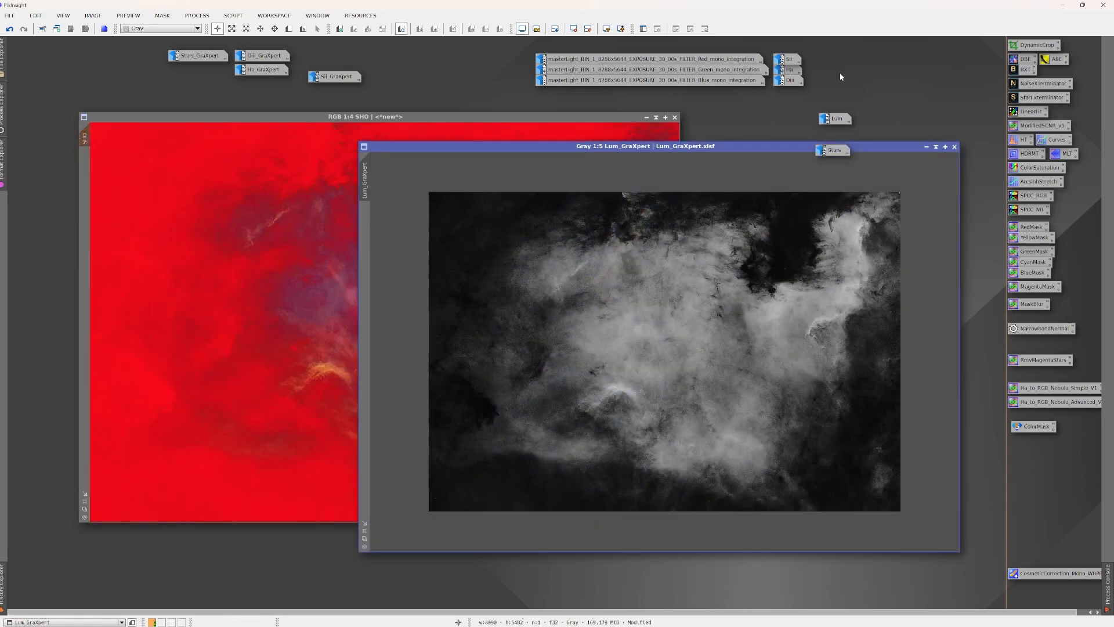
pyautogui.click(927, 147)
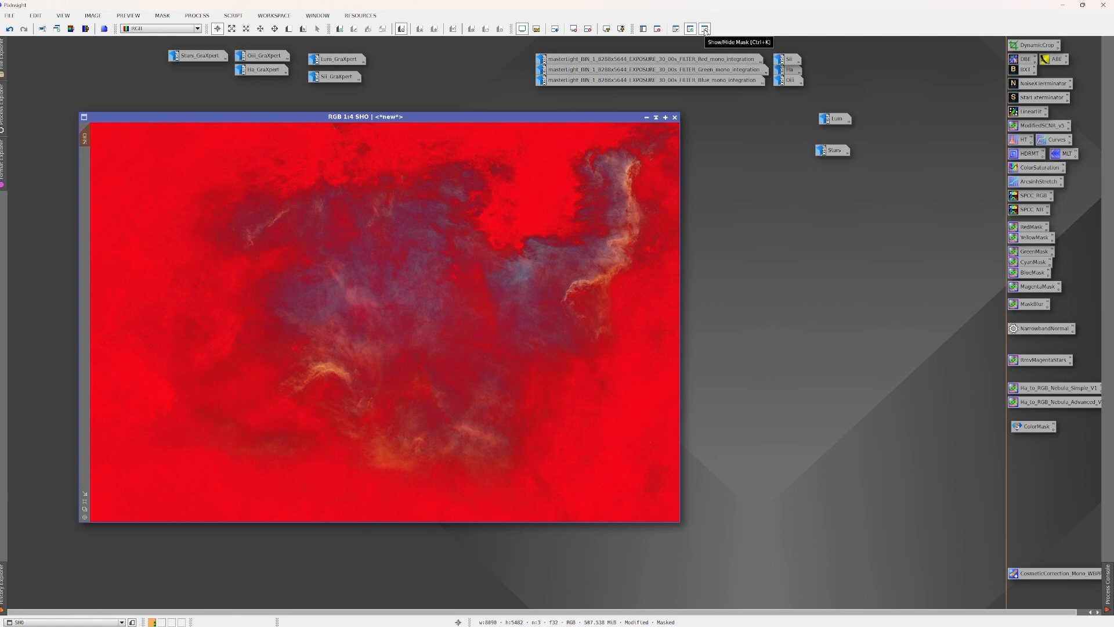
pyautogui.click(705, 29)
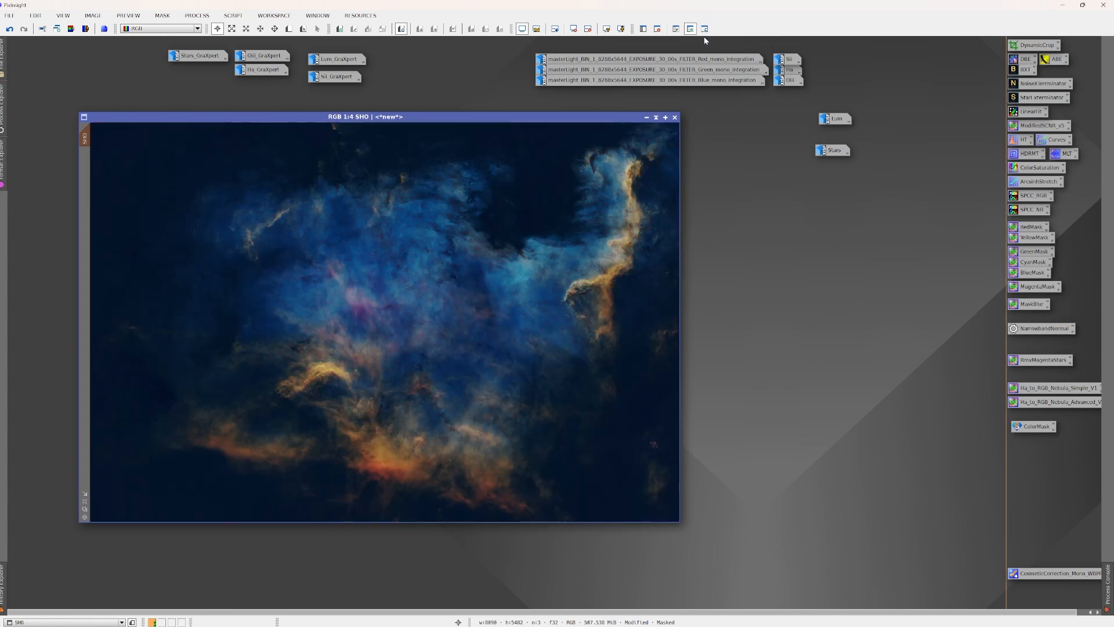
# Step: Open CurvesTransformation with a real-time preview and shape an RGB/K S-curve through about (0.18, 0.12) and (0.60, 0.67)
pyautogui.doubleClick(1058, 140)
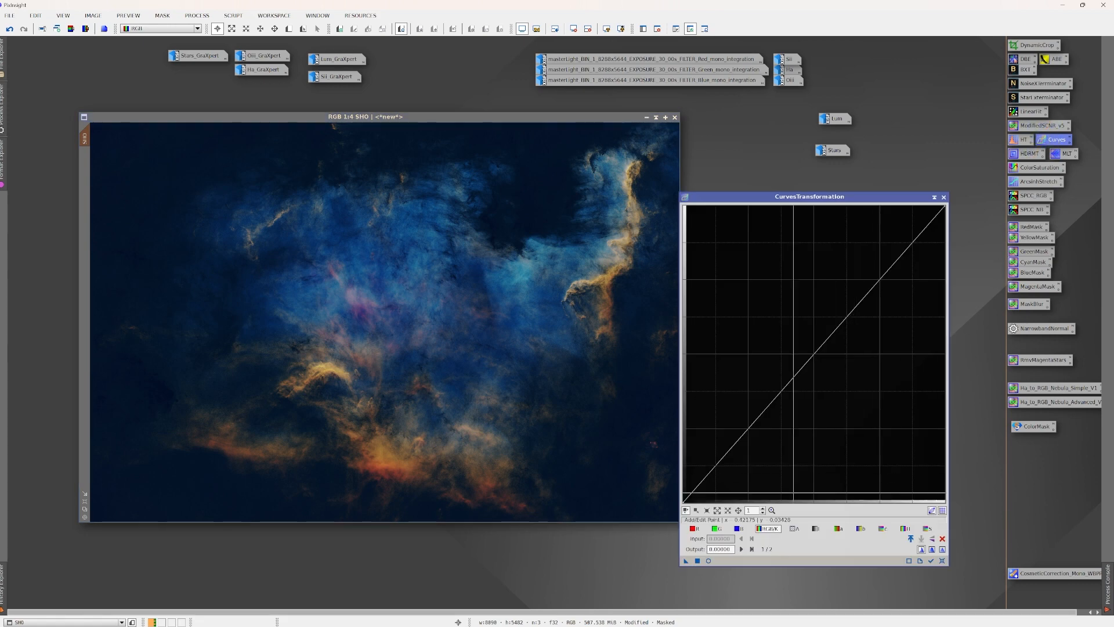
pyautogui.click(708, 560)
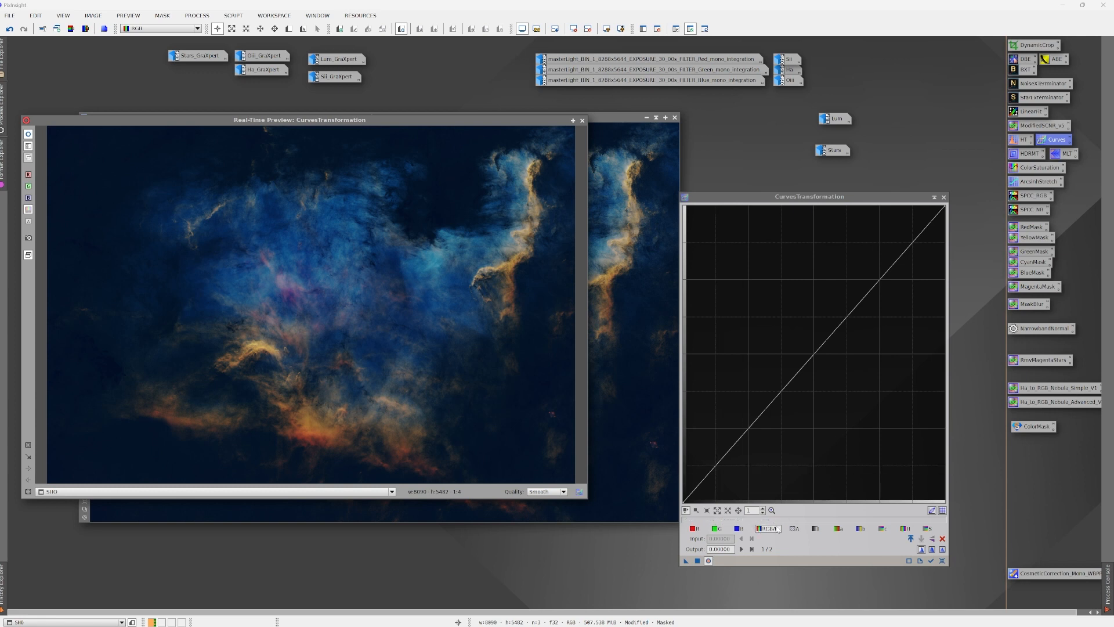
pyautogui.click(726, 457)
pyautogui.moveTo(726, 459); pyautogui.dragTo(726, 462)
pyautogui.click(855, 316)
pyautogui.moveTo(855, 316); pyautogui.dragTo(842, 303)
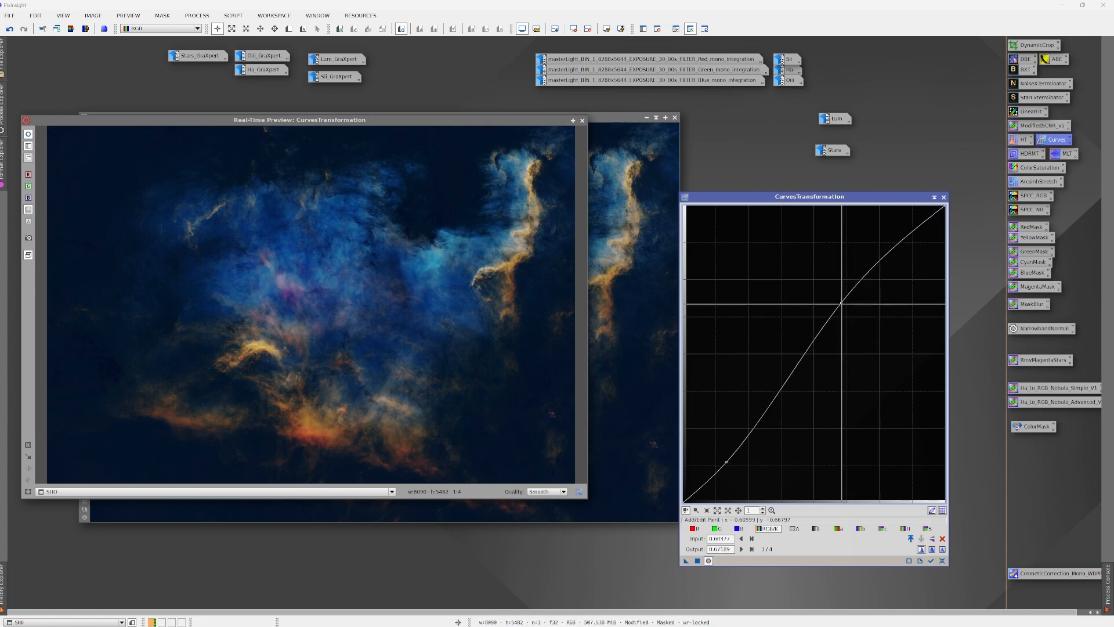
pyautogui.moveTo(727, 462); pyautogui.dragTo(730, 466)
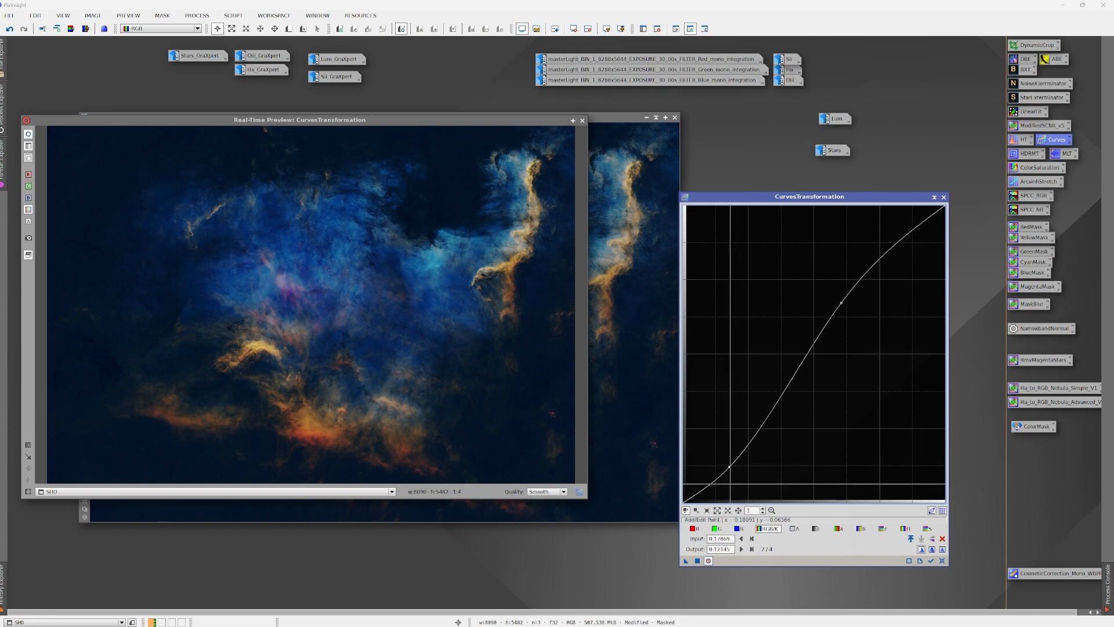
# Step: Apply the contrast curve to the SHO image, close CurvesTransformation with its preview, and remove the luminance mask
pyautogui.click(697, 560)
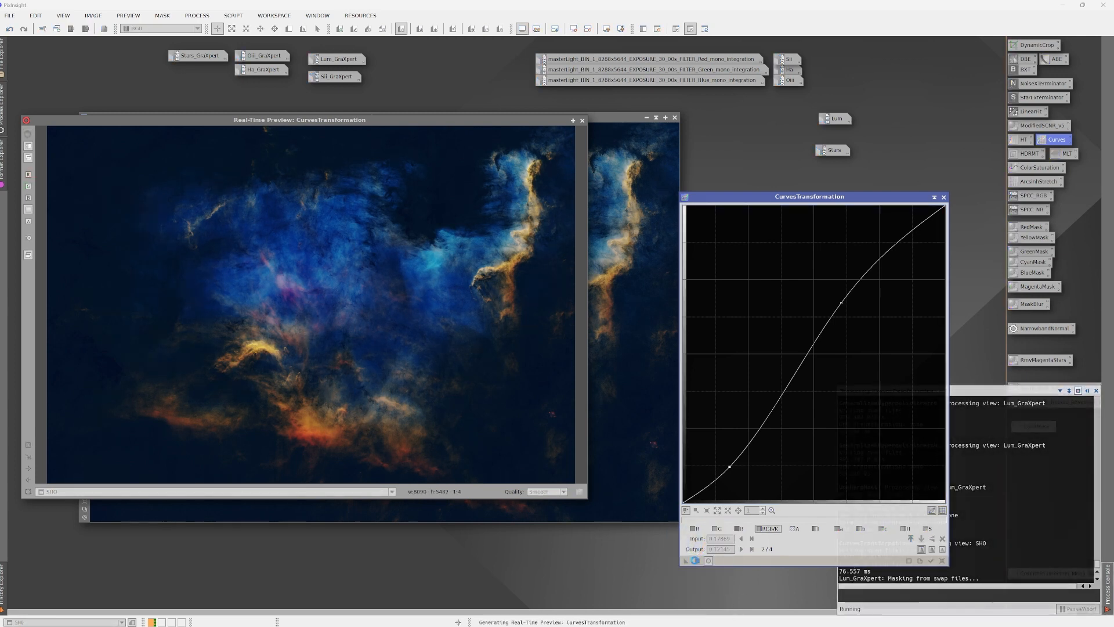
pyautogui.click(945, 198)
pyautogui.click(582, 121)
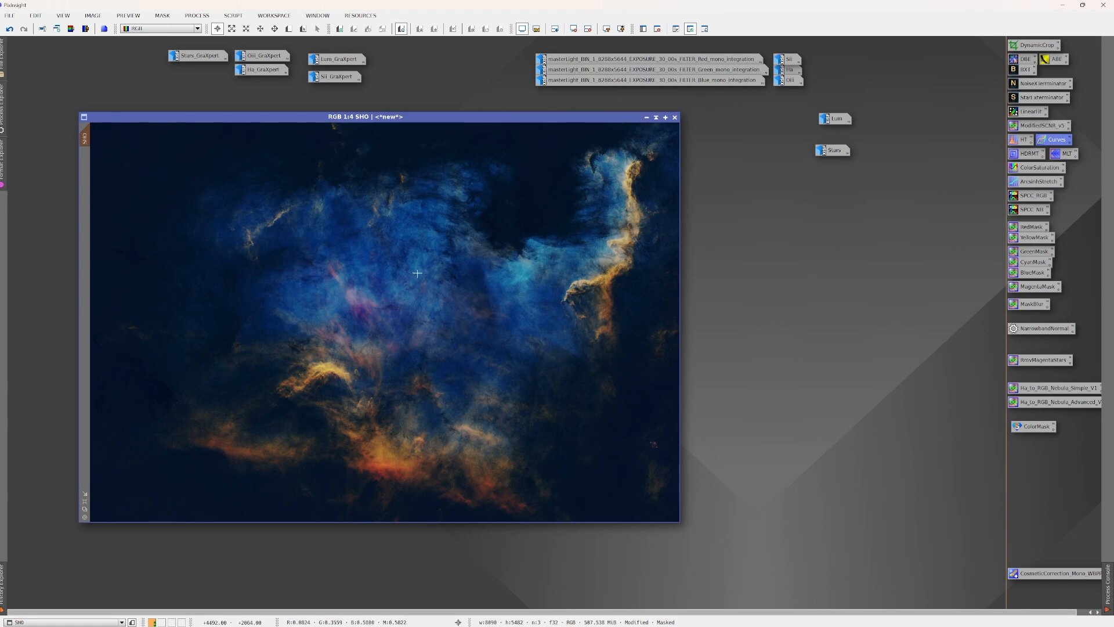
pyautogui.click(658, 28)
pyautogui.scroll(1, 500, 303)
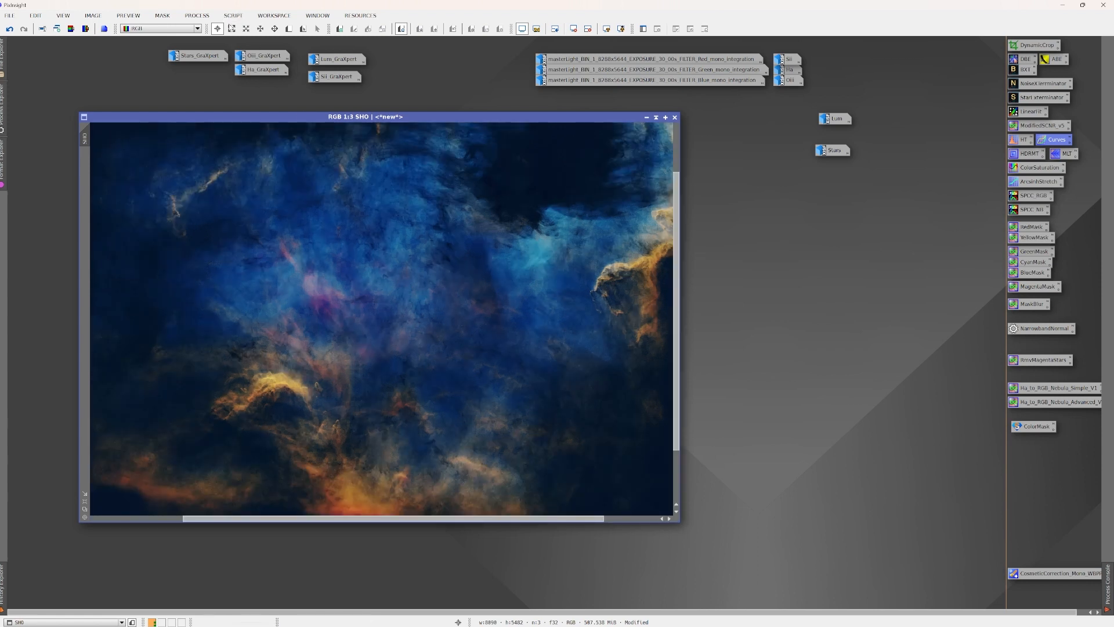
# Step: Open the ColorMask_mod script for the SHO image and sample hues along the orange ridge in its target preview
pyautogui.click(233, 15)
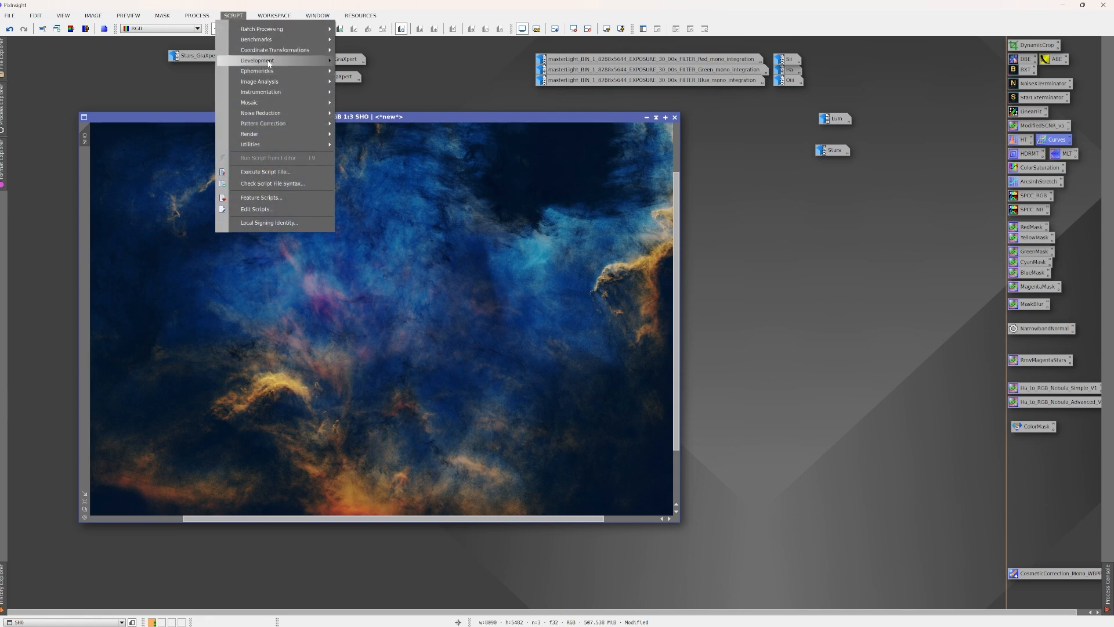
pyautogui.moveTo(275, 149)
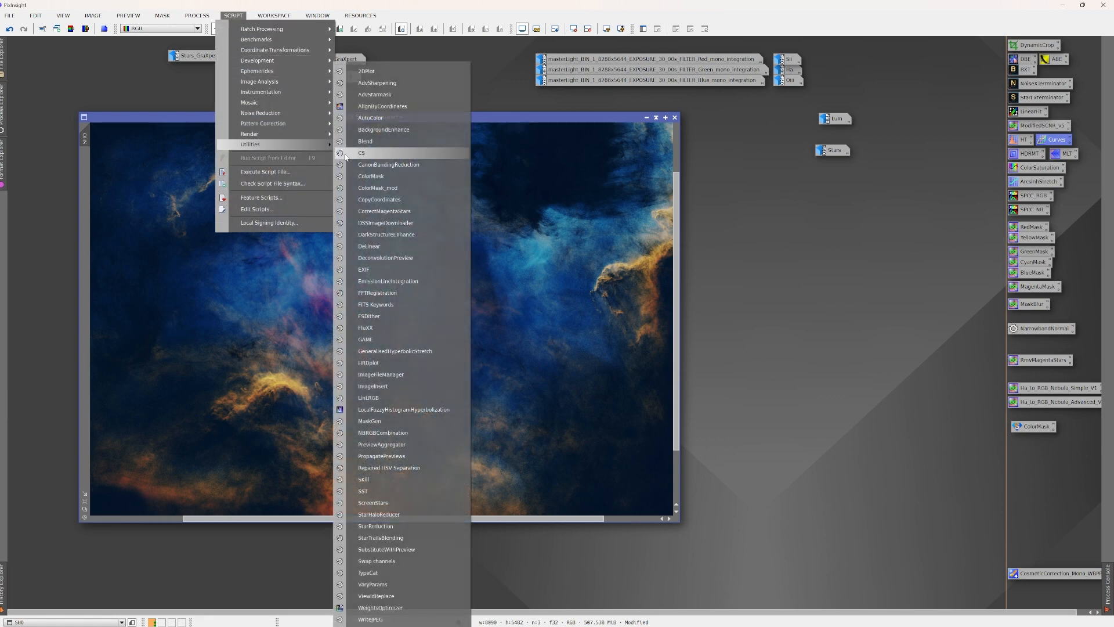
pyautogui.click(392, 189)
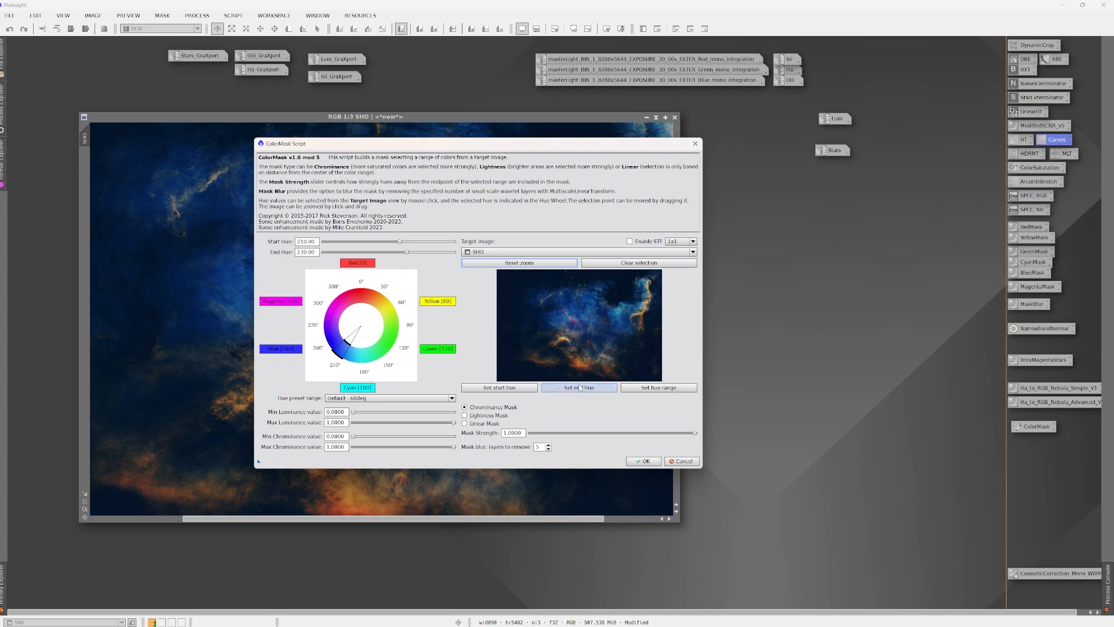
pyautogui.click(643, 317)
pyautogui.click(643, 319)
pyautogui.click(642, 319)
pyautogui.click(642, 314)
pyautogui.click(639, 317)
pyautogui.click(643, 315)
pyautogui.click(643, 316)
# Step: Generate a chrominance colour mask of the orange tones with start hue 20 and end hue 44
pyautogui.click(400, 242)
pyautogui.moveTo(399, 241); pyautogui.dragTo(333, 264)
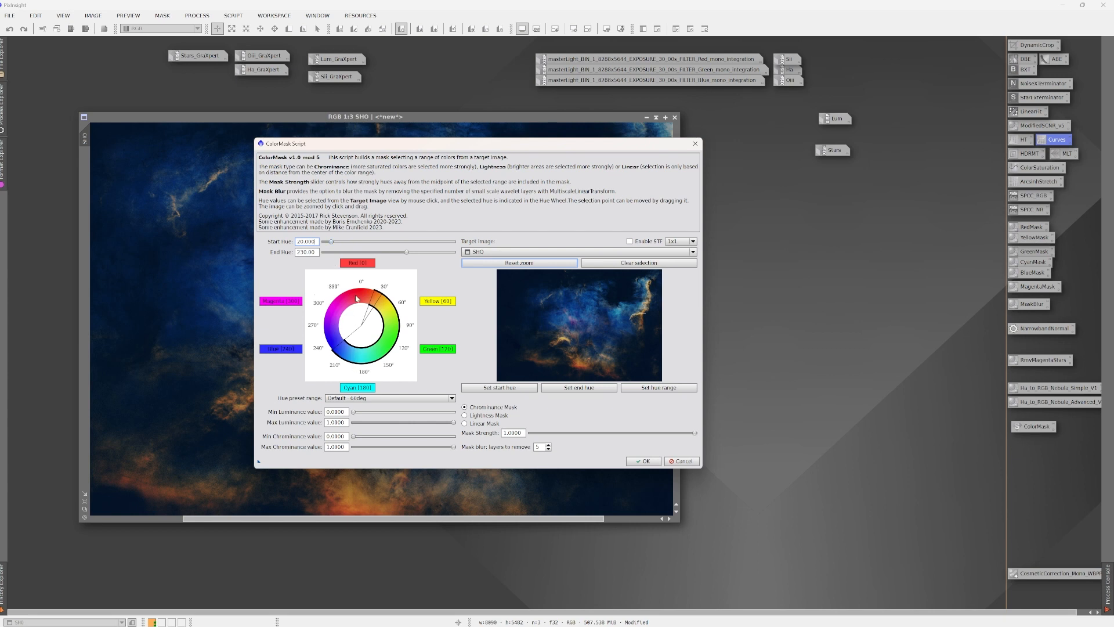
pyautogui.moveTo(407, 255); pyautogui.dragTo(341, 292)
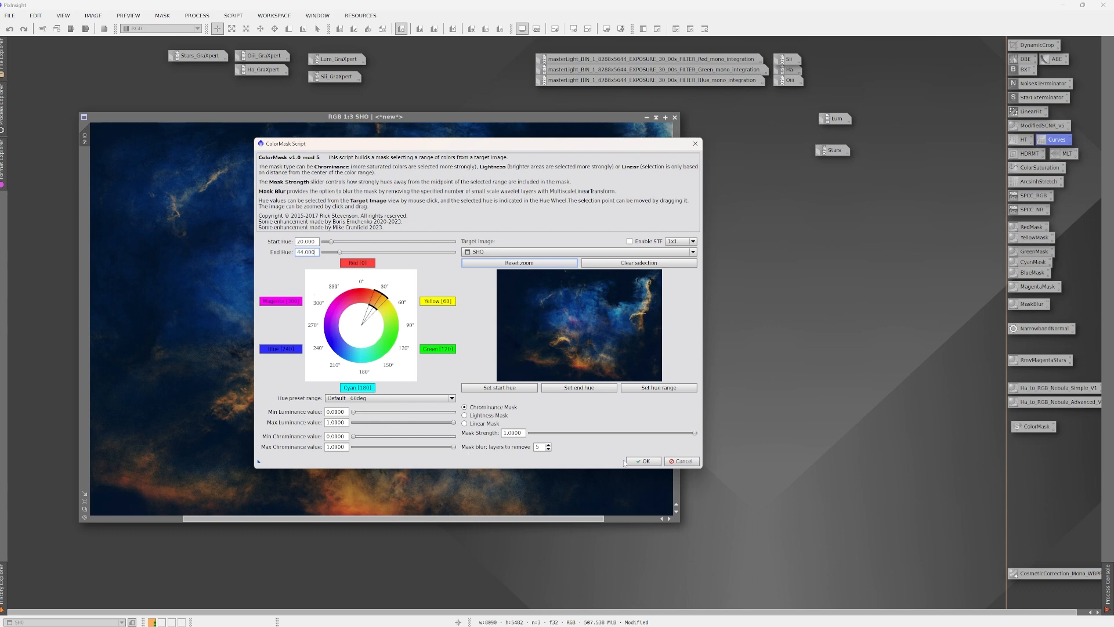
pyautogui.click(645, 461)
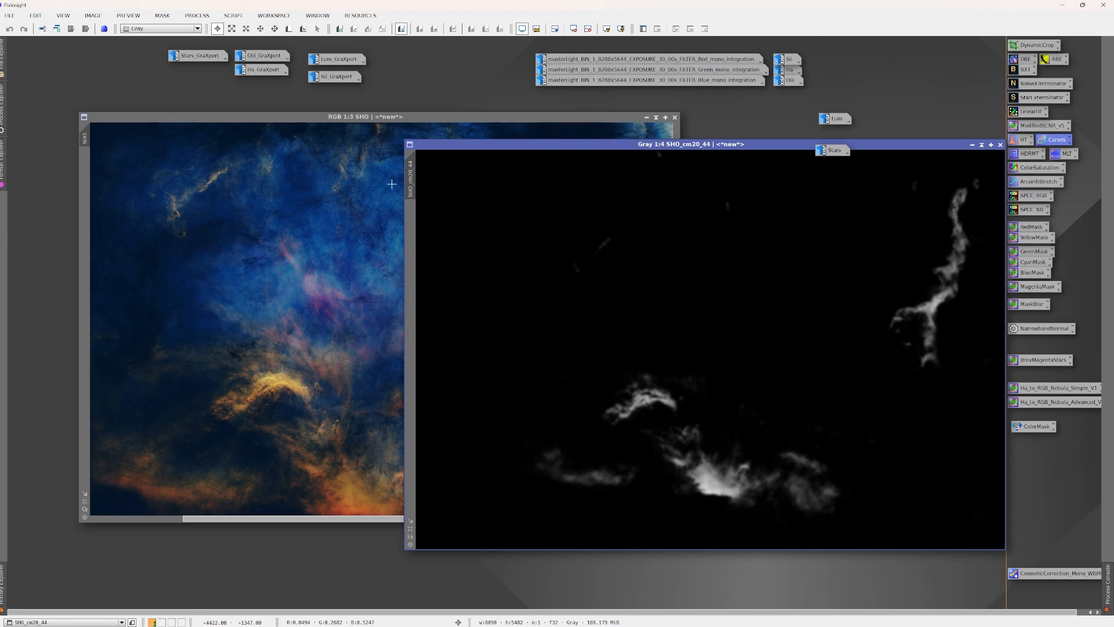
# Step: Apply SHO_cm20_44 as a mask to the SHO image and park the minimised mask in an empty part of the workspace
pyautogui.moveTo(410, 192); pyautogui.dragTo(100, 216)
pyautogui.click(980, 145)
pyautogui.moveTo(734, 356); pyautogui.dragTo(880, 225)
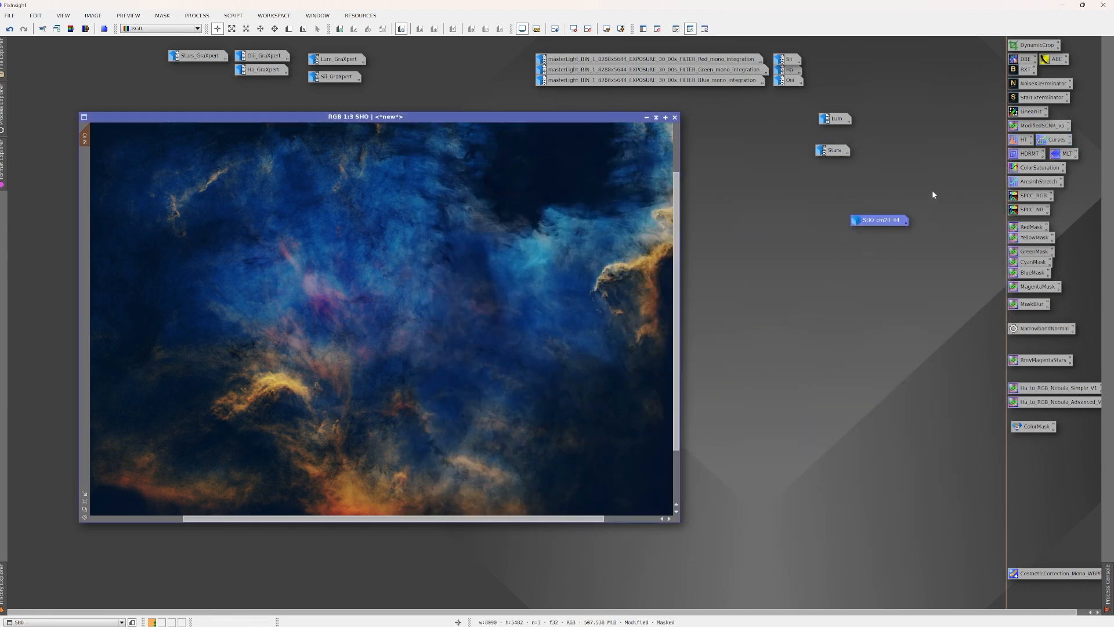
# Step: Preview CurvesTransformation on the masked SHO, shaping an RGB/K S-curve and raising the saturation curve from about 0.43 to 0.54
pyautogui.doubleClick(1058, 140)
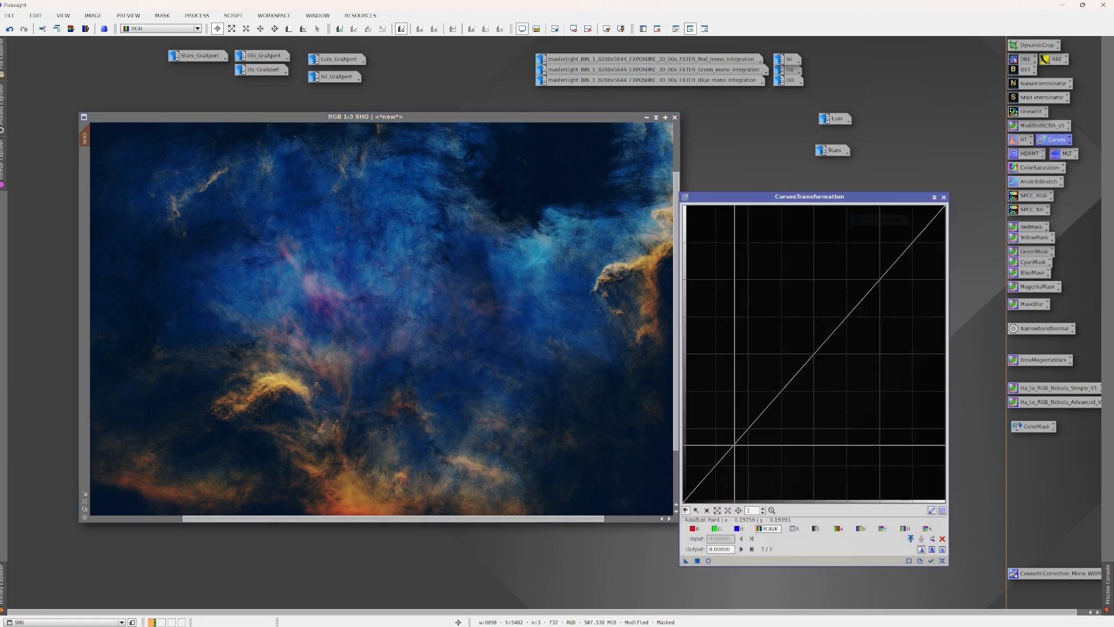
pyautogui.click(709, 561)
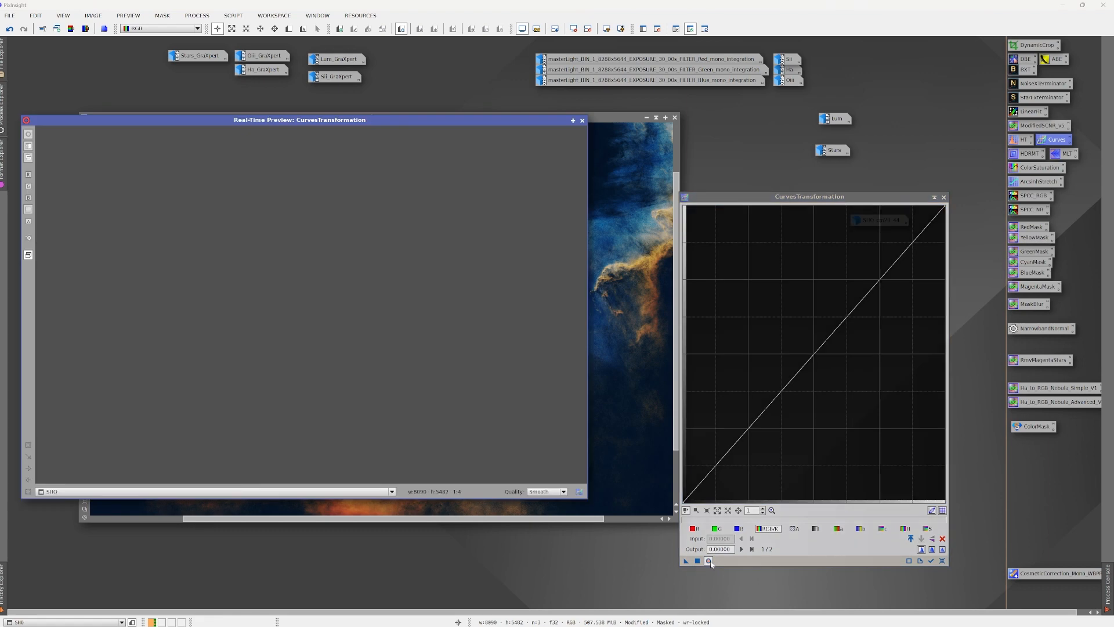
pyautogui.moveTo(732, 450); pyautogui.dragTo(732, 455)
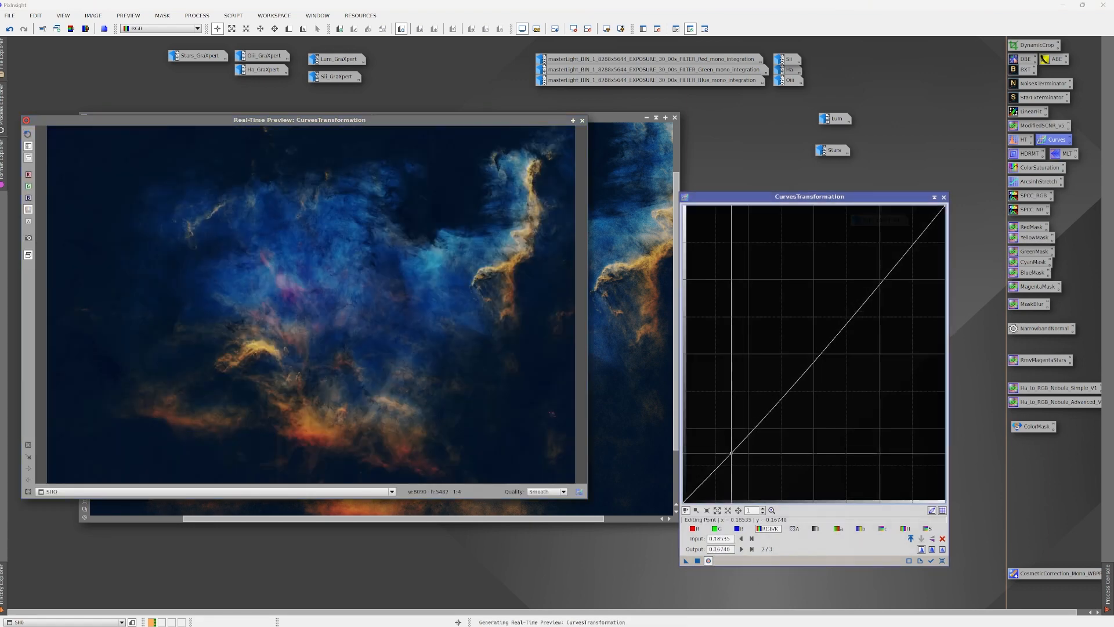
pyautogui.moveTo(859, 312); pyautogui.dragTo(843, 286)
pyautogui.click(927, 528)
pyautogui.click(808, 361)
pyautogui.moveTo(808, 361); pyautogui.dragTo(794, 343)
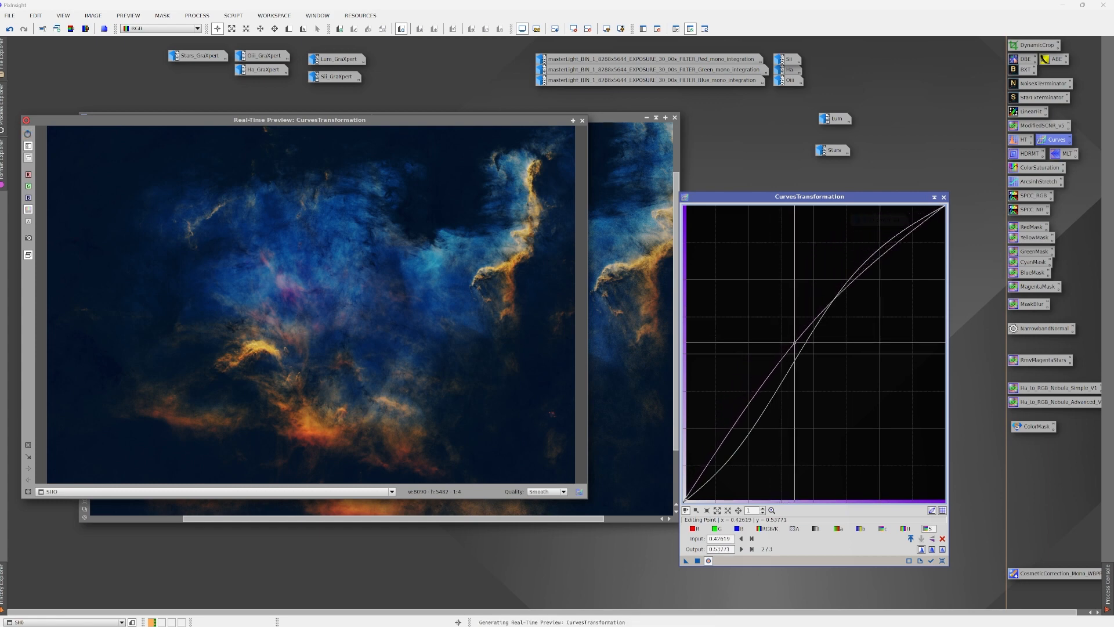
# Step: Apply the contrast and saturation curves to the orange regions of SHO, close the tool and preview, and remove the colour mask
pyautogui.click(698, 560)
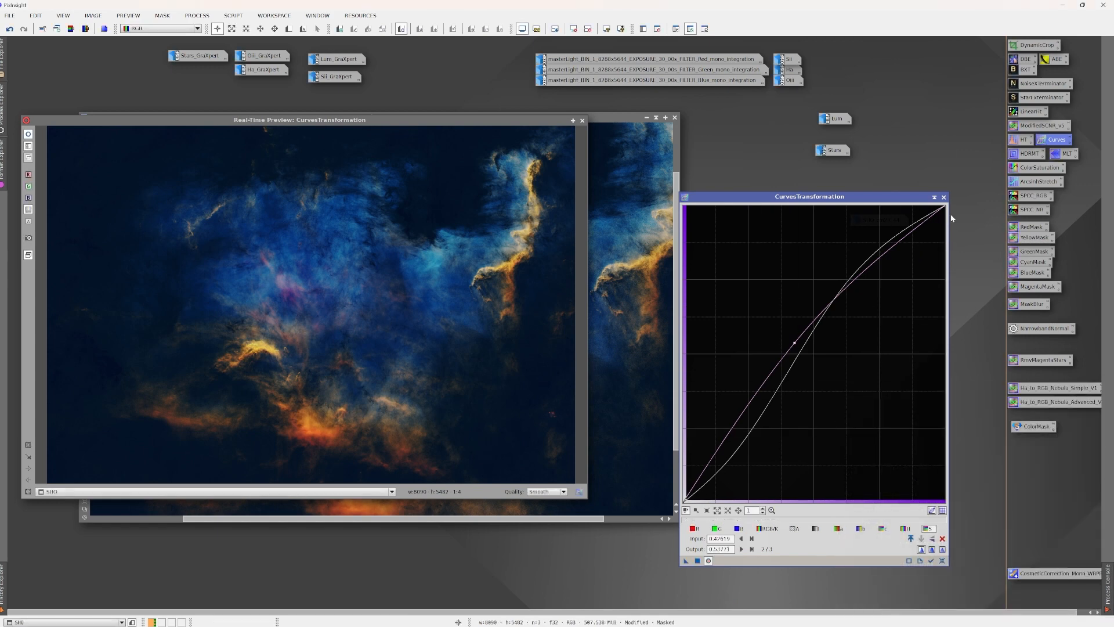
pyautogui.click(944, 198)
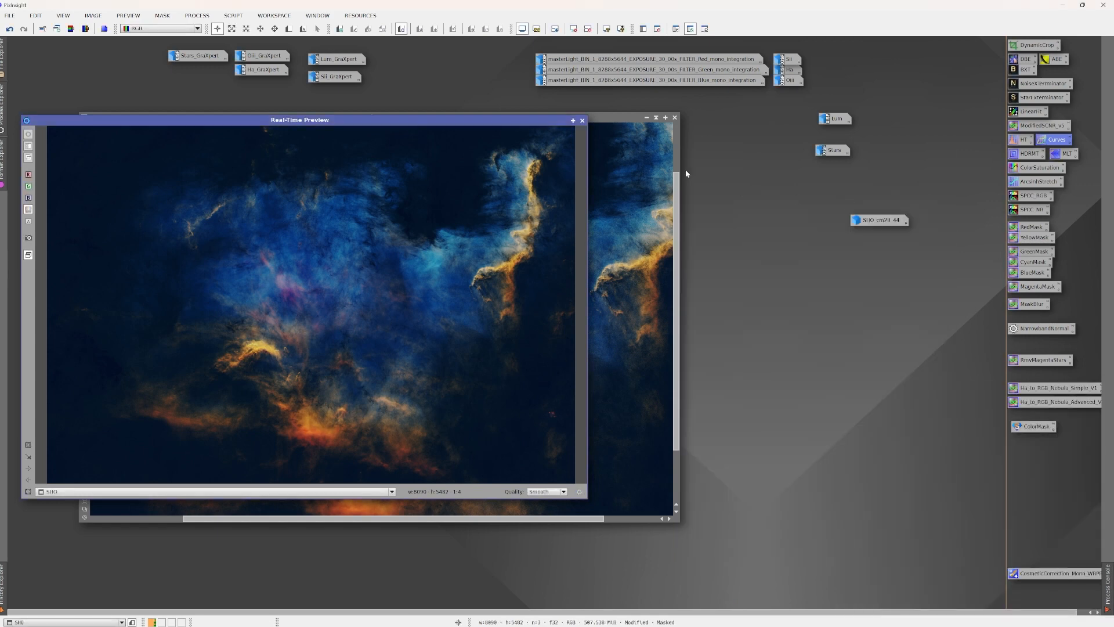
pyautogui.click(583, 120)
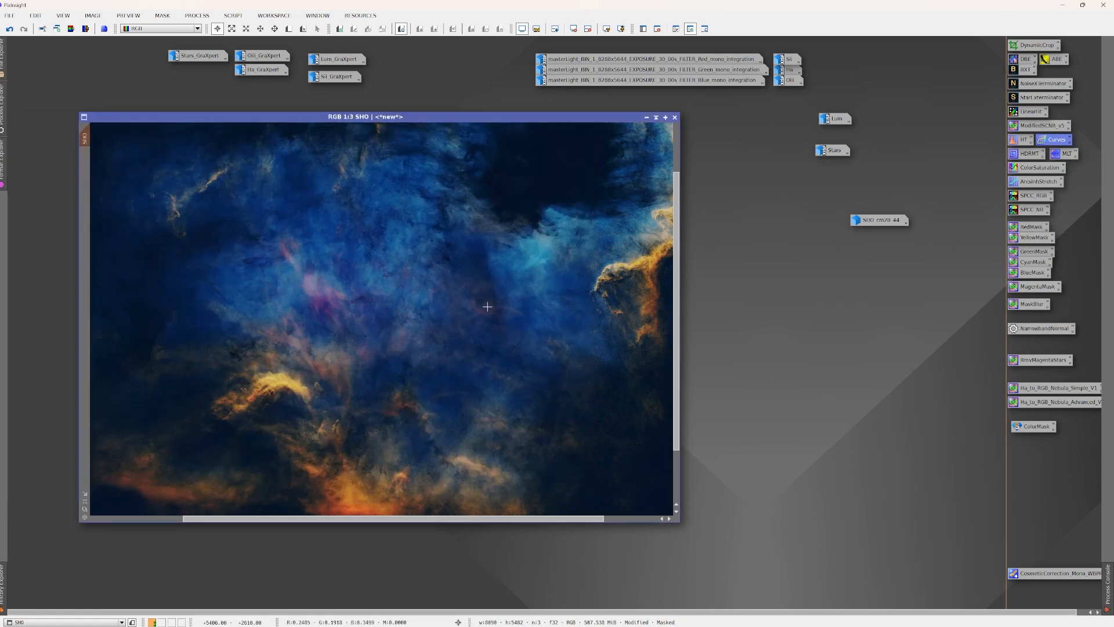
pyautogui.scroll(-1, 500, 340)
pyautogui.scroll(-1, 487, 346)
pyautogui.scroll(1, 477, 351)
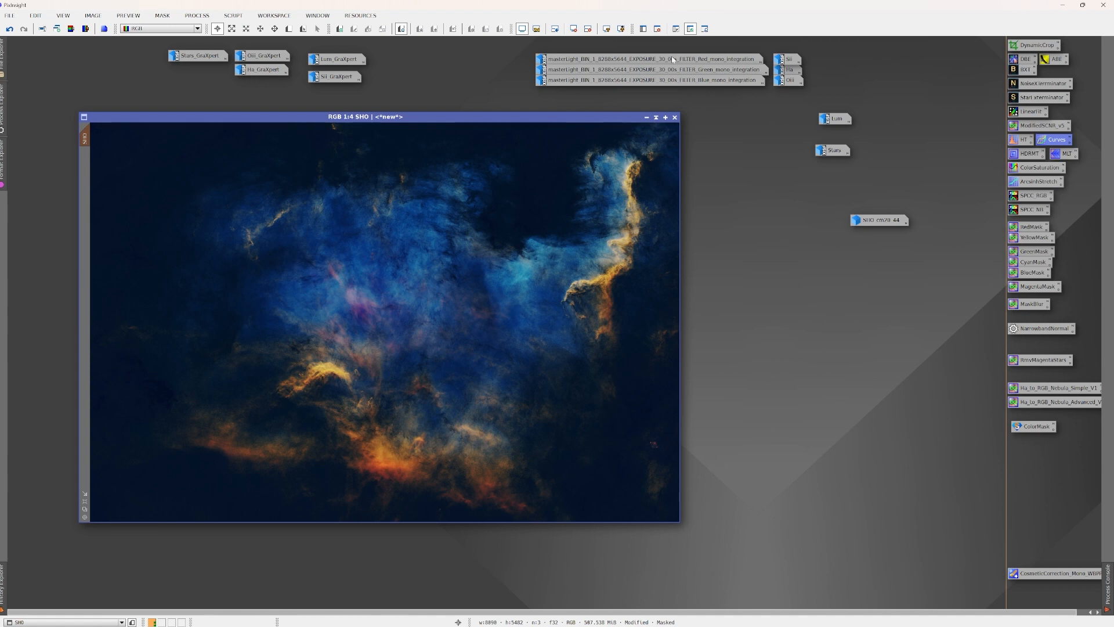
pyautogui.click(658, 29)
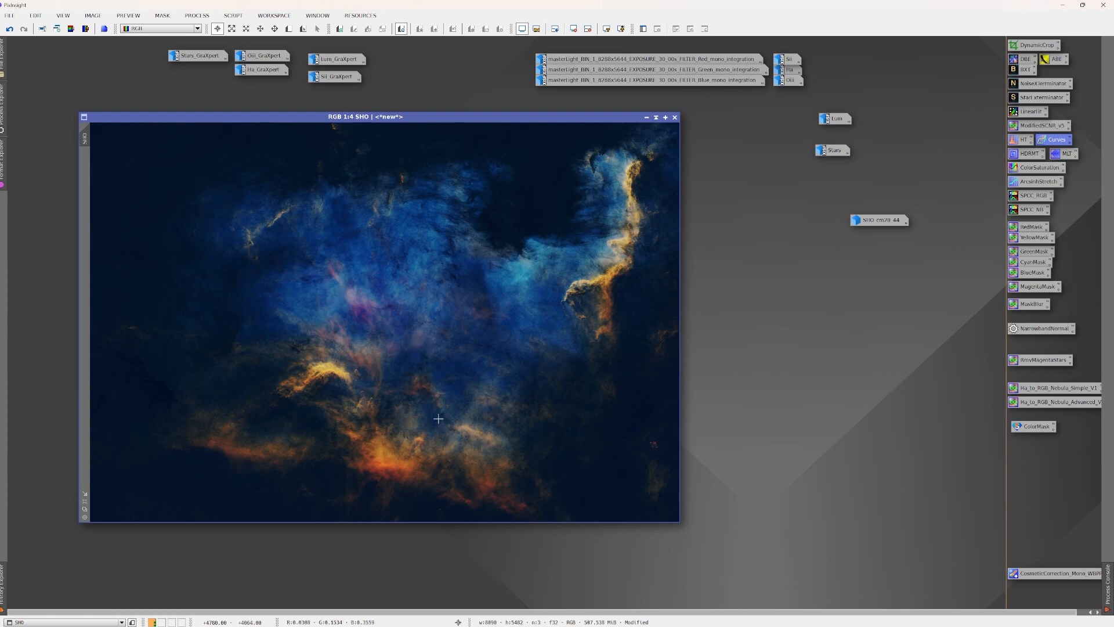
# Step: Open Convolution with a real-time preview of the SHO image and set StdDev to 27.0
pyautogui.click(198, 16)
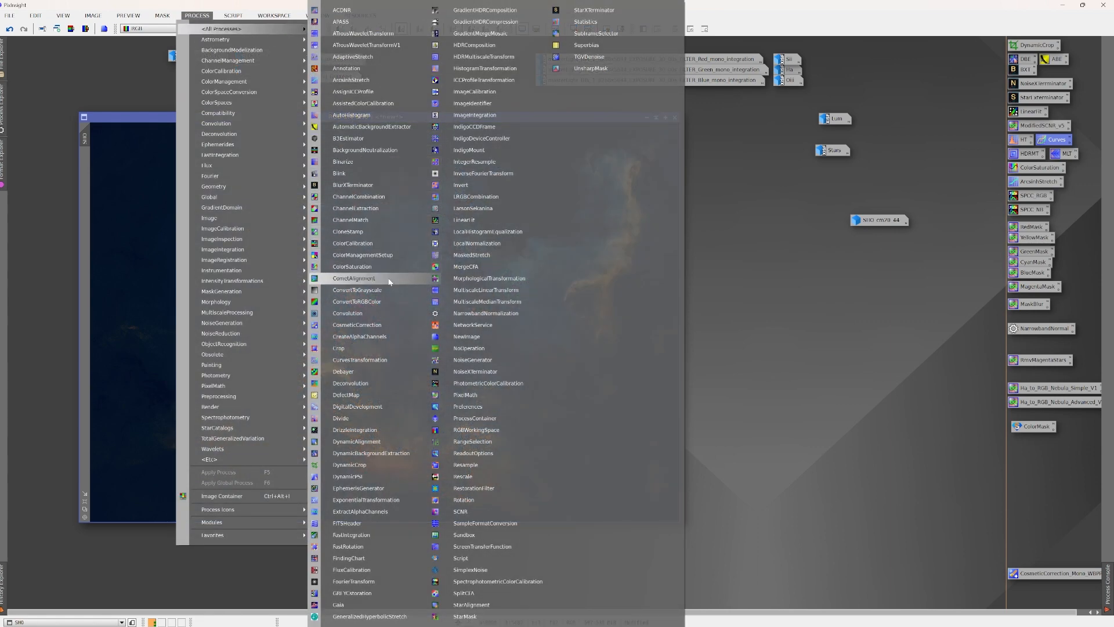
pyautogui.click(371, 313)
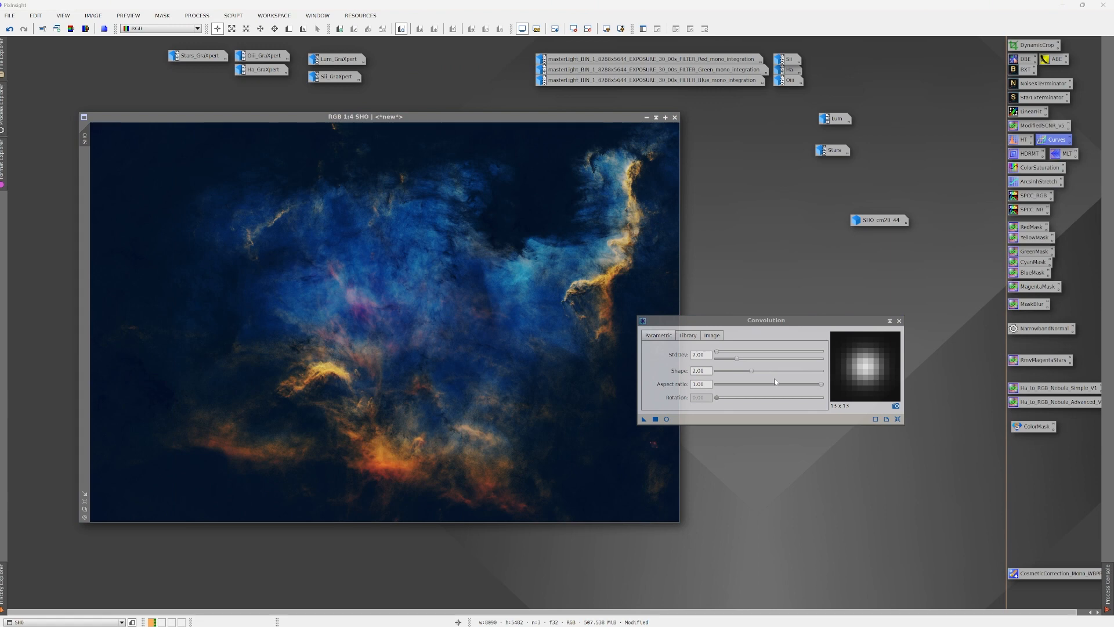
pyautogui.click(666, 418)
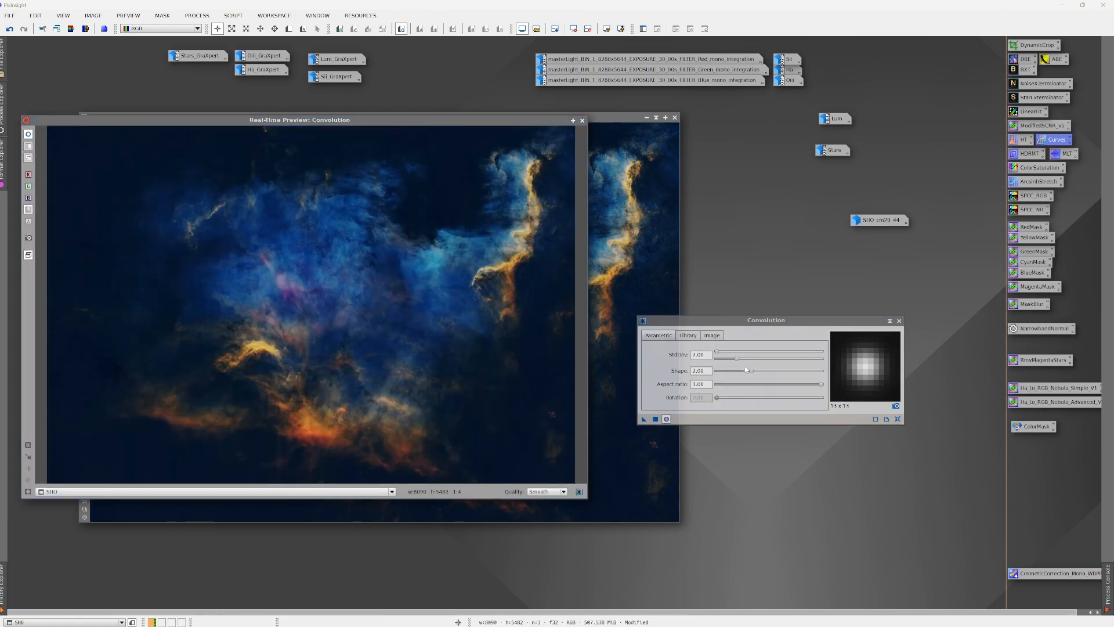
pyautogui.moveTo(721, 354); pyautogui.dragTo(727, 355)
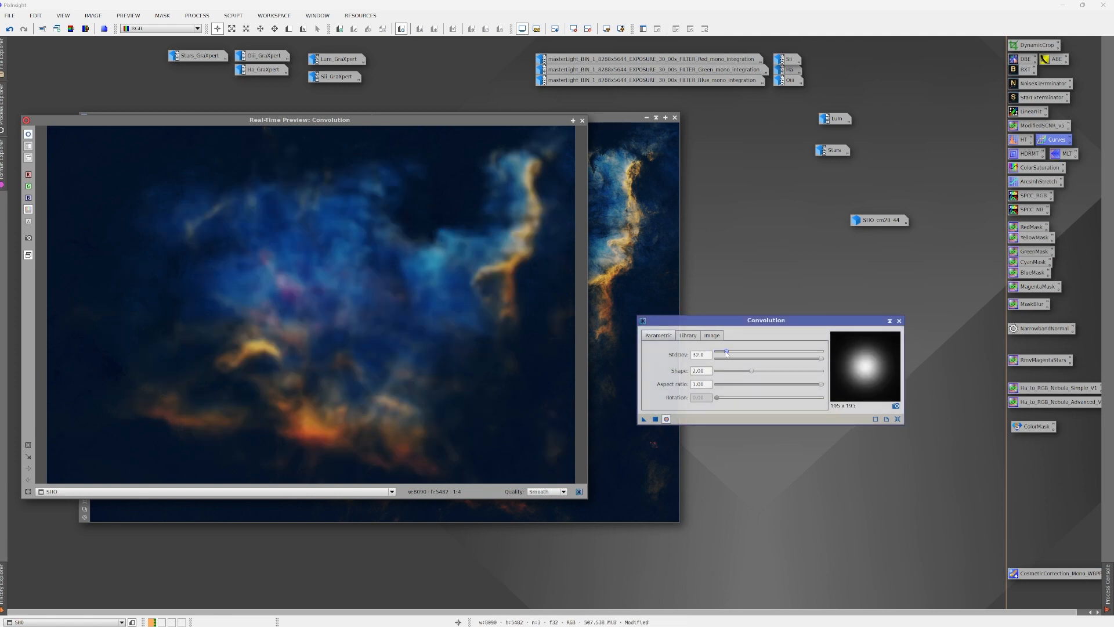
pyautogui.moveTo(727, 355); pyautogui.dragTo(725, 355)
# Step: Apply the Convolution blur to the SHO image and close the process and its preview
pyautogui.moveTo(644, 419); pyautogui.dragTo(626, 469)
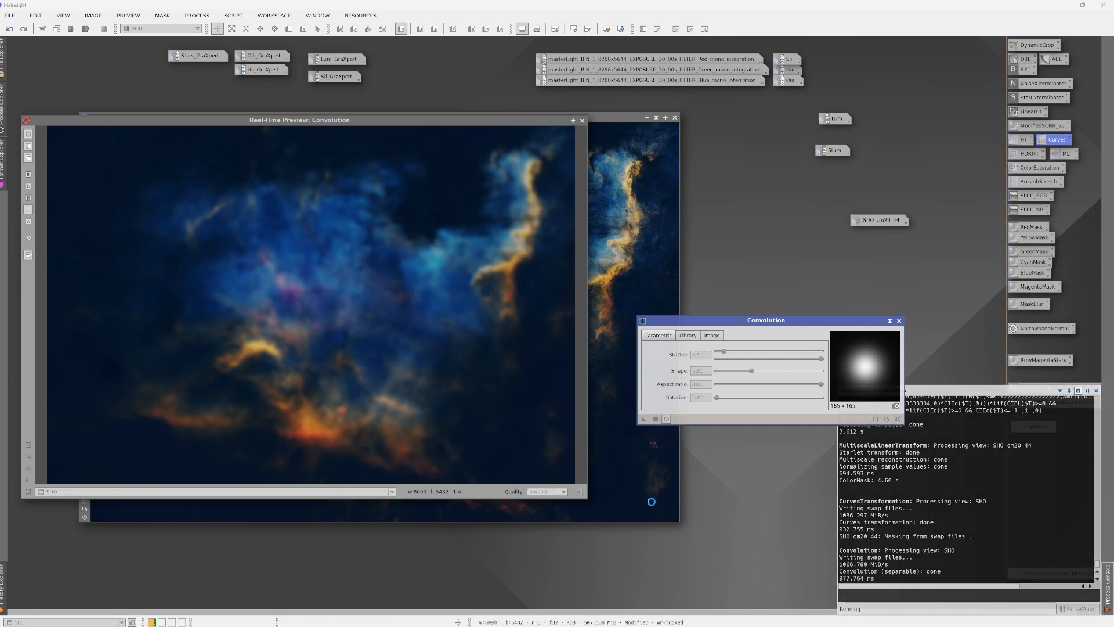
pyautogui.click(582, 120)
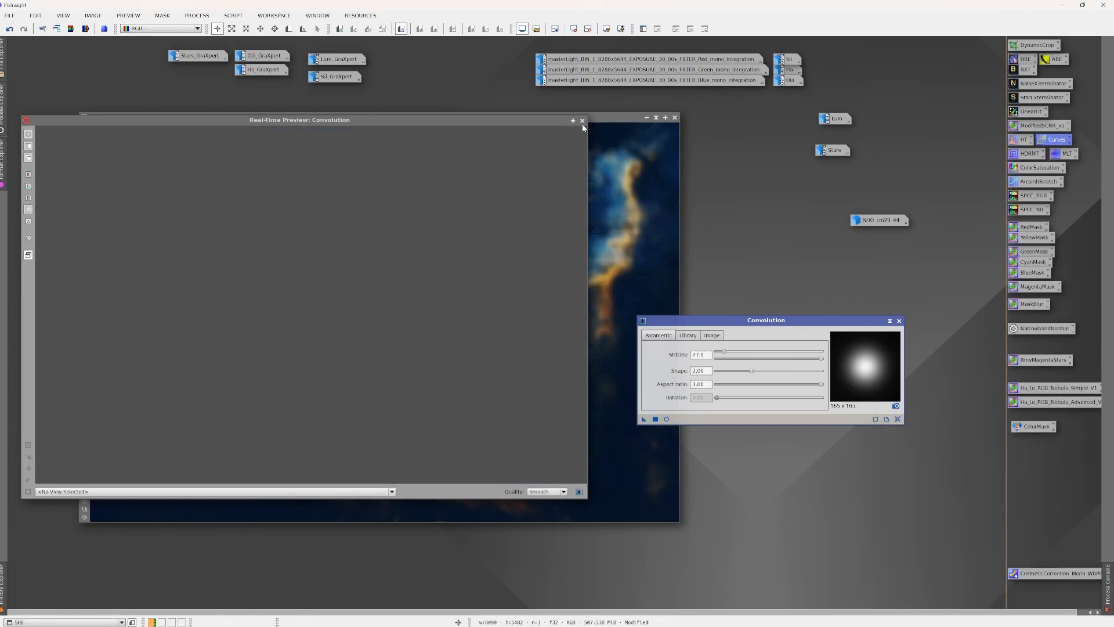
pyautogui.click(898, 321)
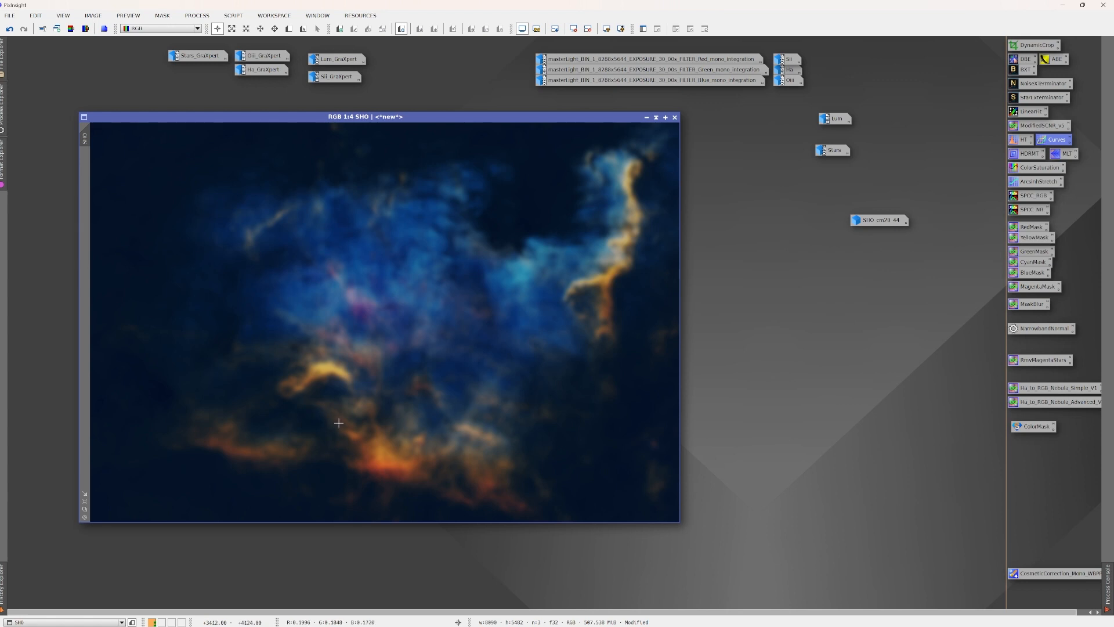
# Step: Open LRGBCombination and disable the R, G and B channels so that only L is combined
pyautogui.click(197, 16)
pyautogui.moveTo(210, 32)
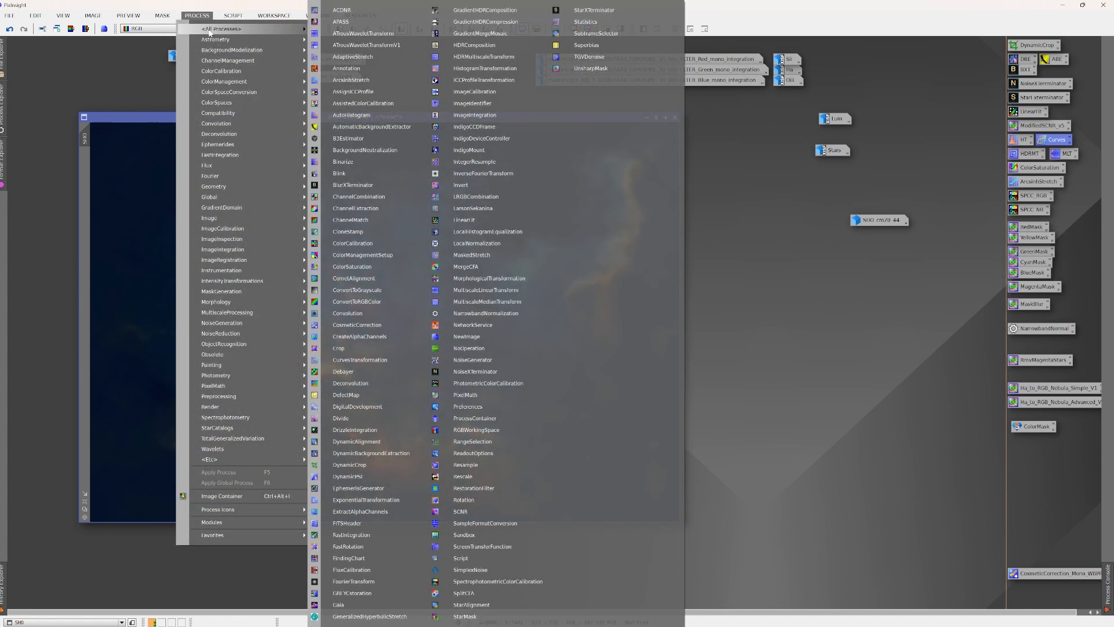
pyautogui.click(503, 198)
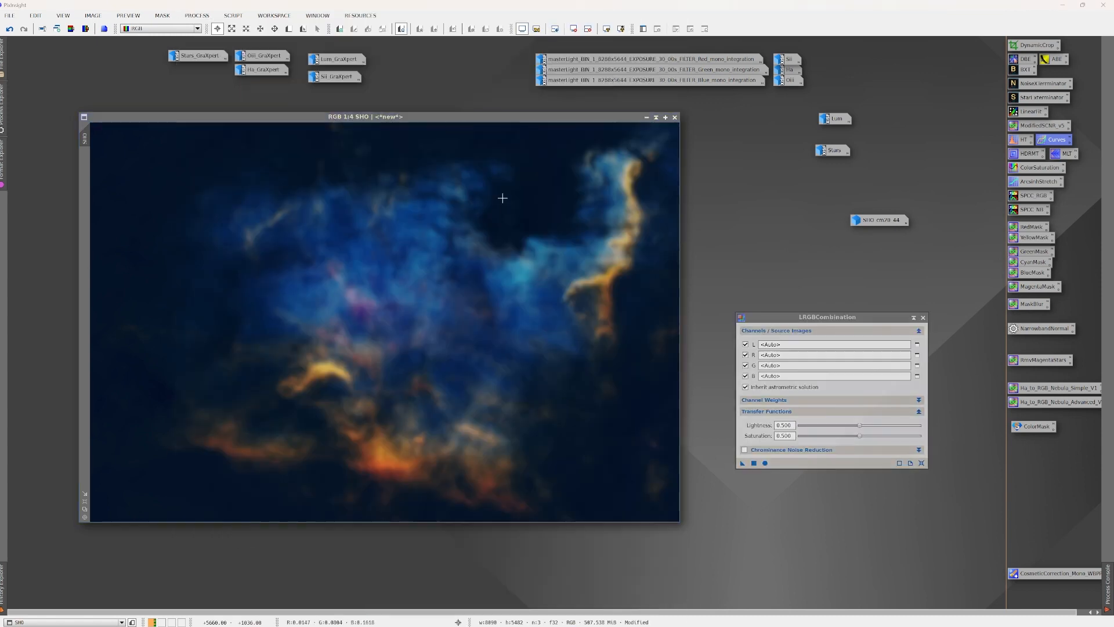
pyautogui.click(746, 355)
pyautogui.click(746, 365)
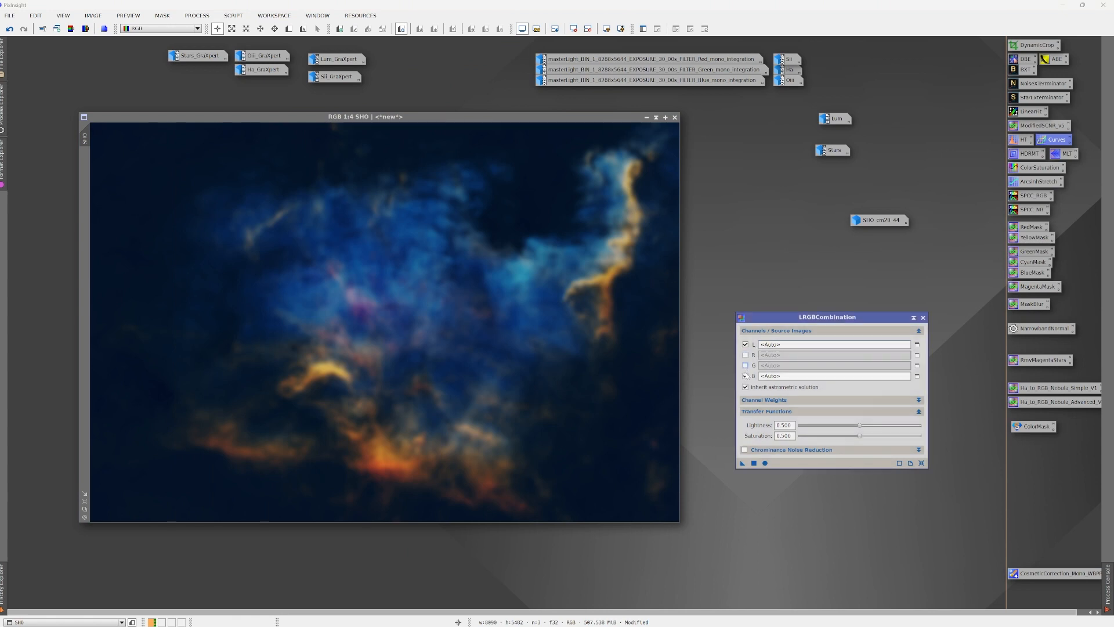
pyautogui.click(746, 376)
# Step: Choose Lum_GraXpert as the L source, apply the LRGB combination to the SHO image and close the process
pyautogui.click(918, 344)
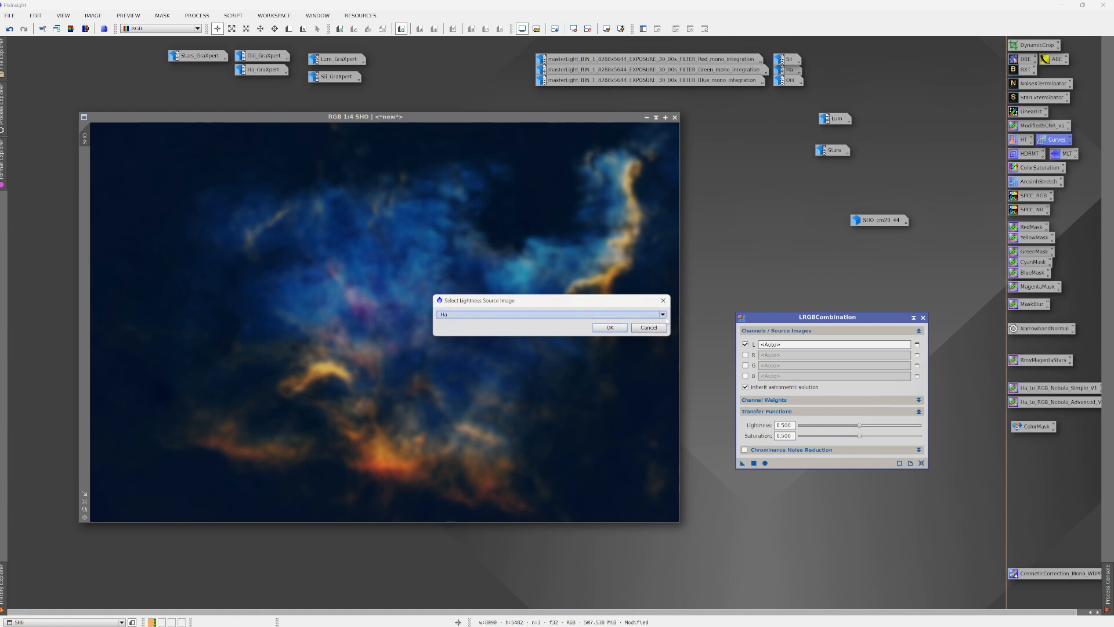
pyautogui.click(662, 314)
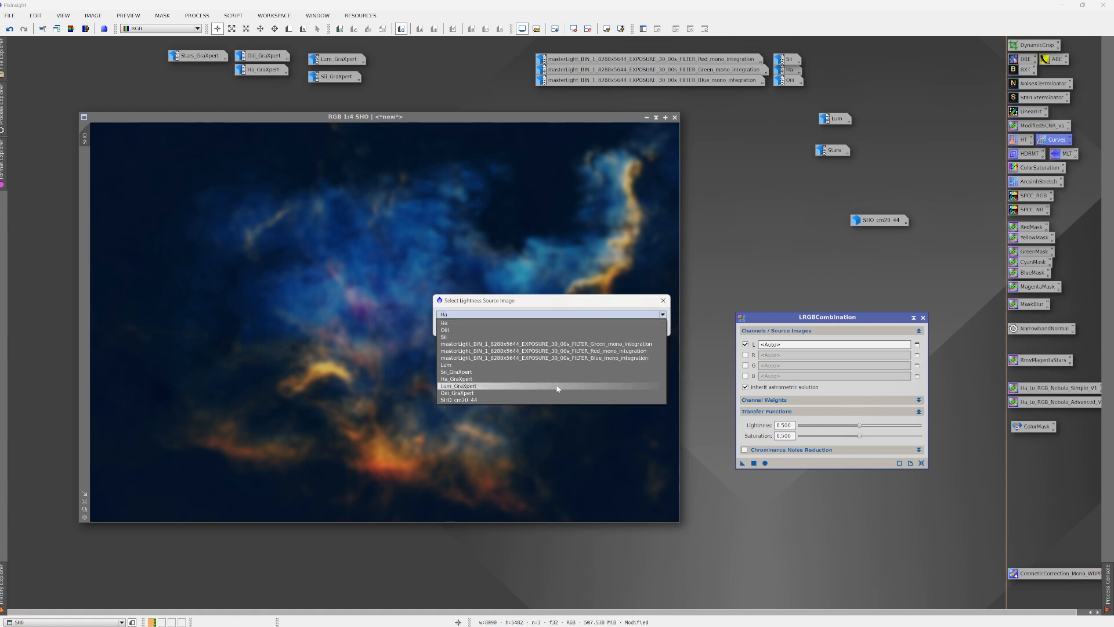
pyautogui.click(556, 386)
pyautogui.click(607, 326)
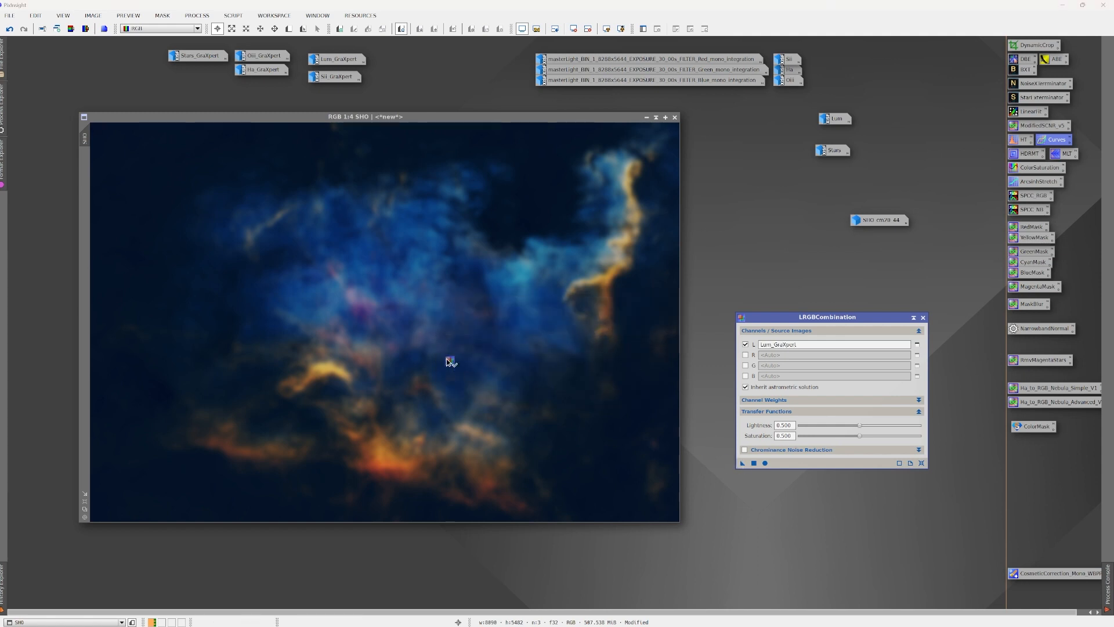
pyautogui.moveTo(447, 359); pyautogui.dragTo(458, 367)
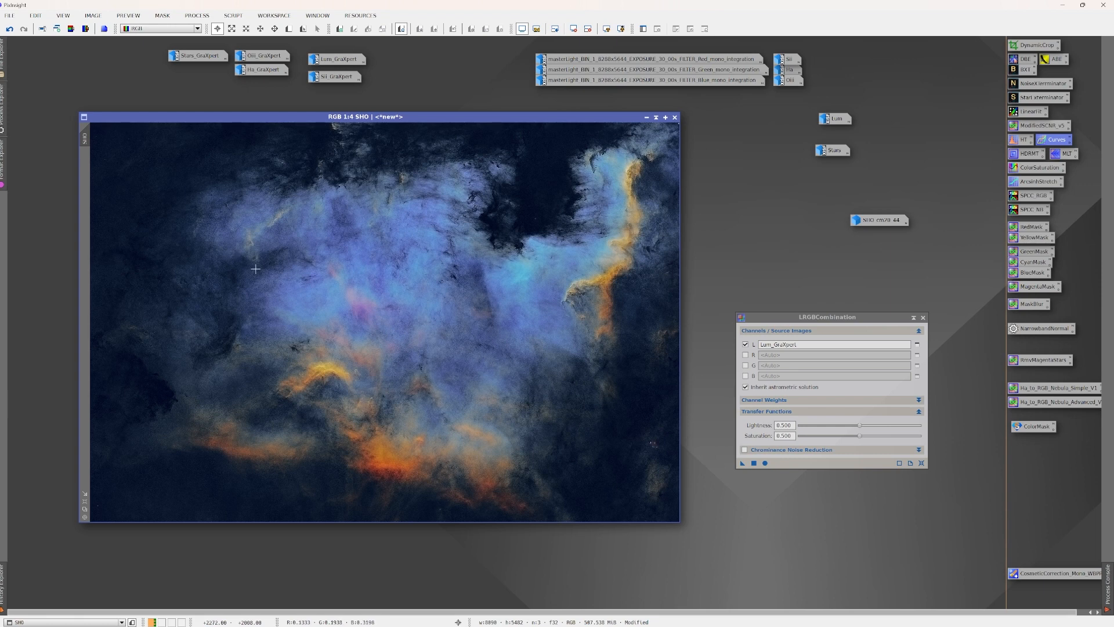
pyautogui.click(923, 318)
# Step: Open LocalHistogramEqualization with a real-time preview of the SHO image
pyautogui.click(198, 15)
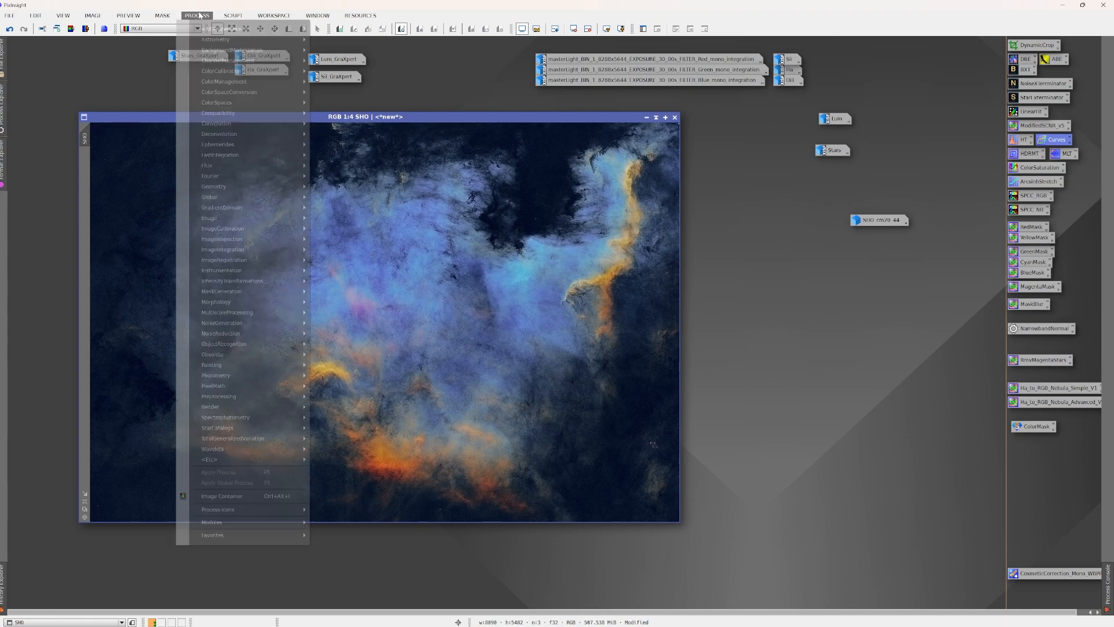
pyautogui.moveTo(232, 28)
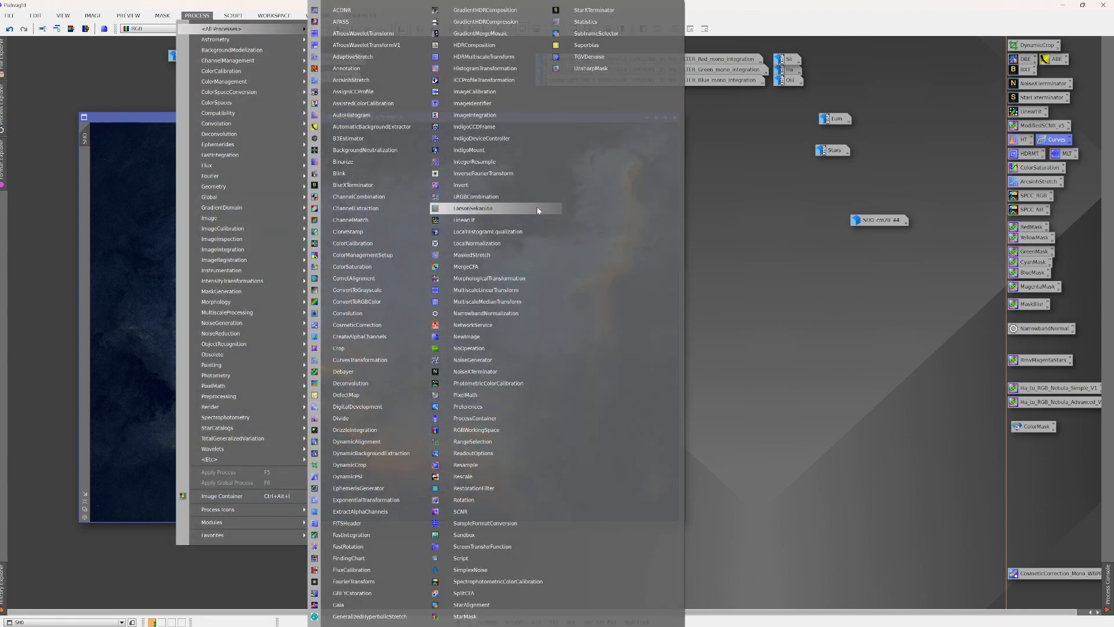
pyautogui.click(517, 232)
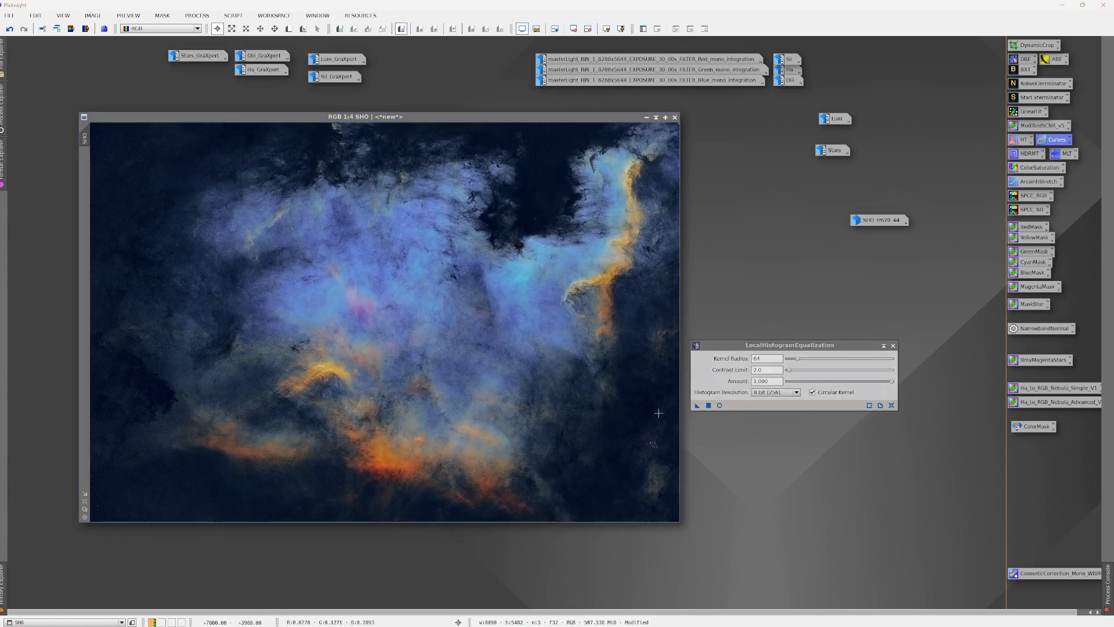
pyautogui.click(719, 405)
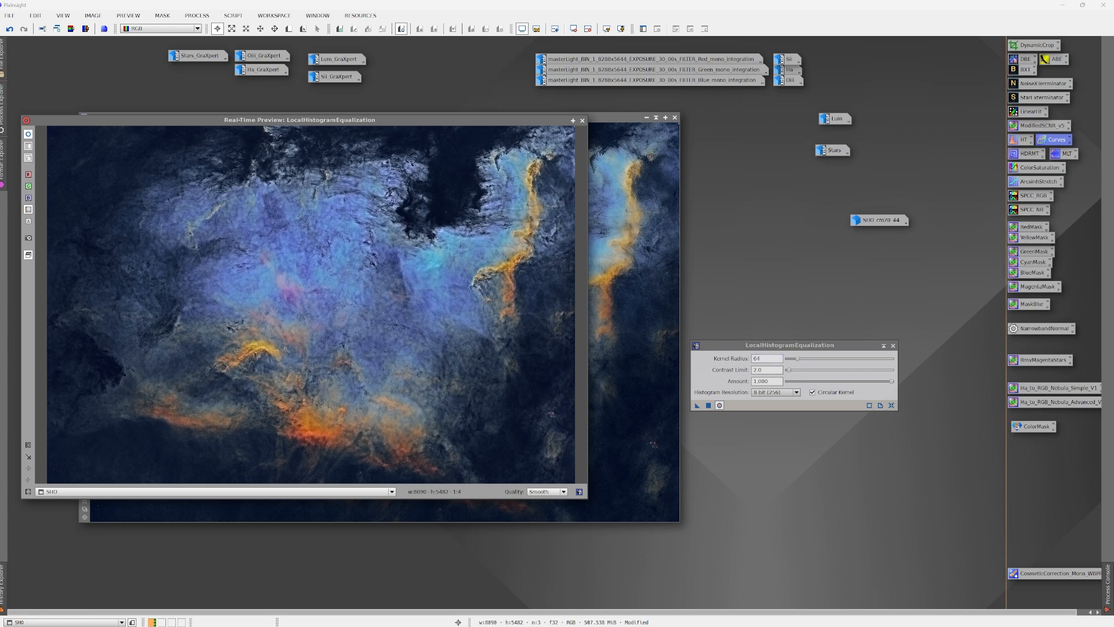
# Step: Set Kernel Radius to 150 and Contrast Limit to 1.3, and apply LocalHistogramEqualization to the SHO image
pyautogui.doubleClick(760, 358)
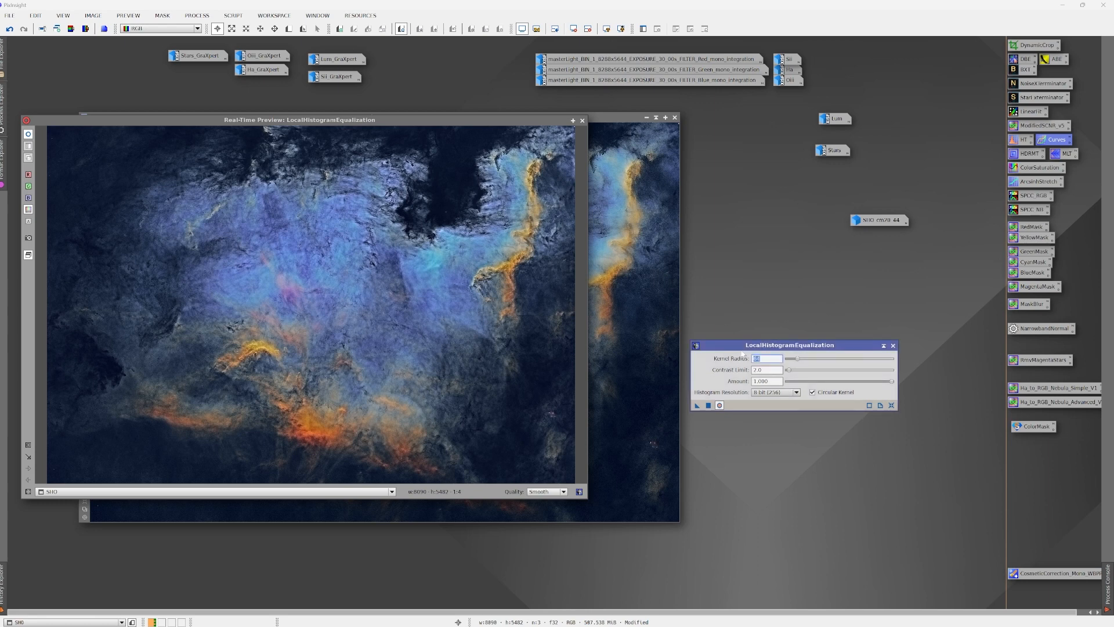
pyautogui.write('15')
pyautogui.press('Tab')
pyautogui.press('Tab')
pyautogui.hotkey('shift', 'Tab')
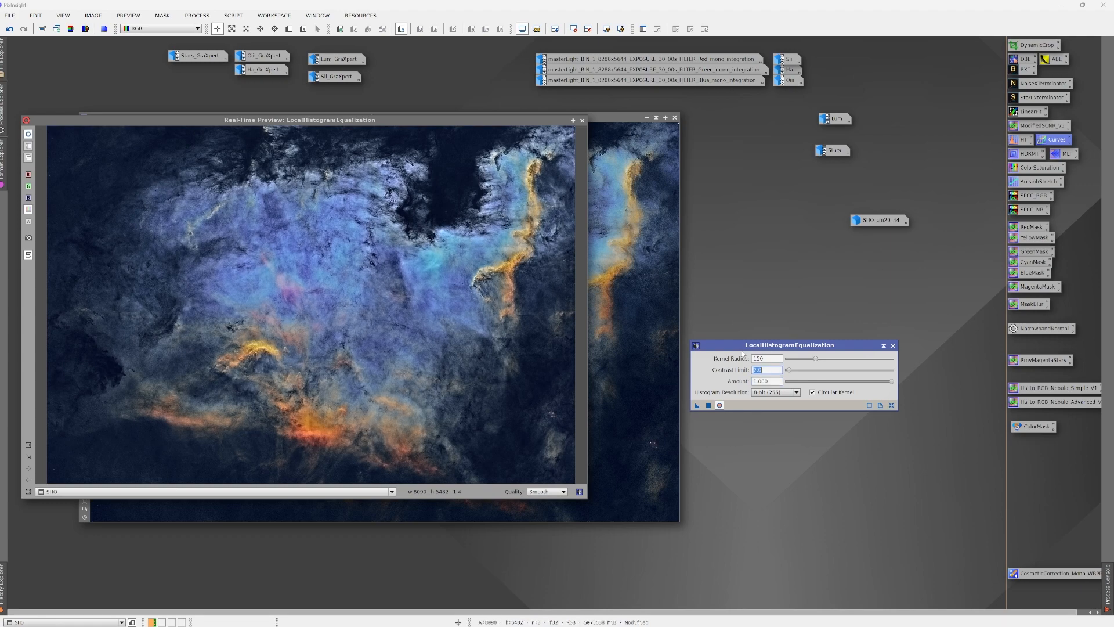
pyautogui.write('1.3')
pyautogui.press('Tab')
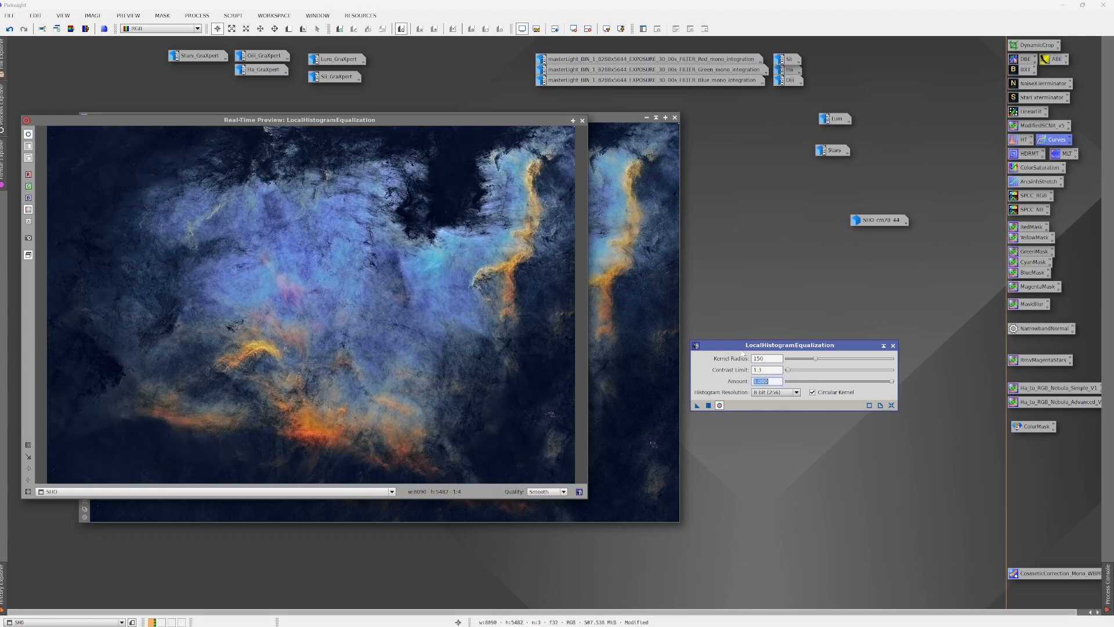
pyautogui.click(708, 405)
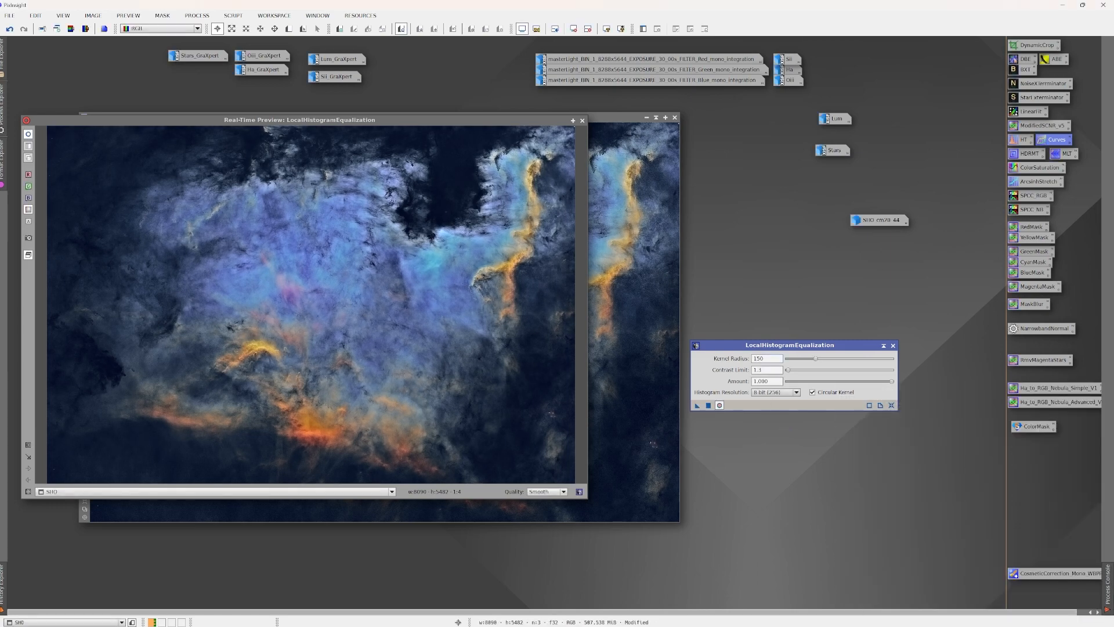
# Step: Apply LocalHistogramEqualization to SHO again with a Kernel Radius of 50, and close the process and its preview
pyautogui.moveTo(774, 359); pyautogui.dragTo(746, 356)
pyautogui.write('50')
pyautogui.press('Tab')
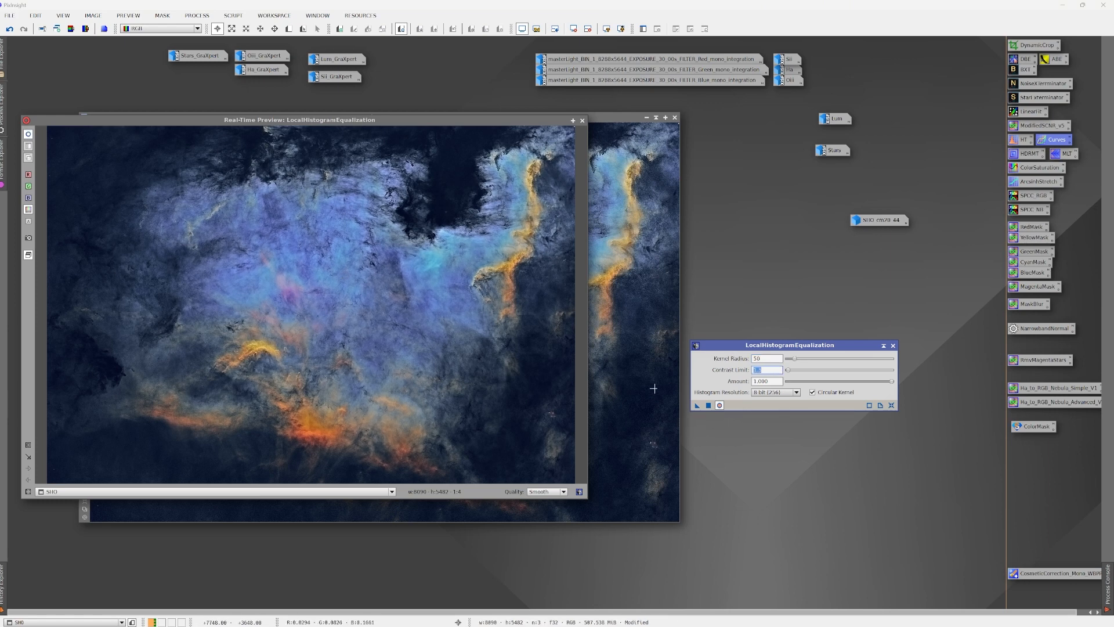
pyautogui.click(709, 405)
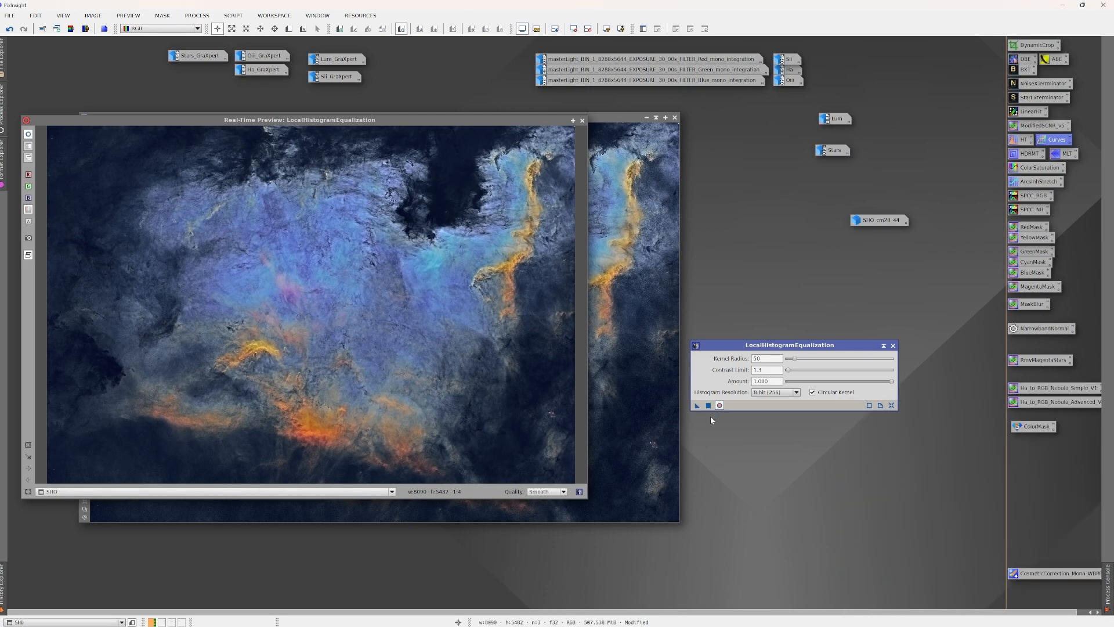
pyautogui.click(894, 345)
pyautogui.click(582, 120)
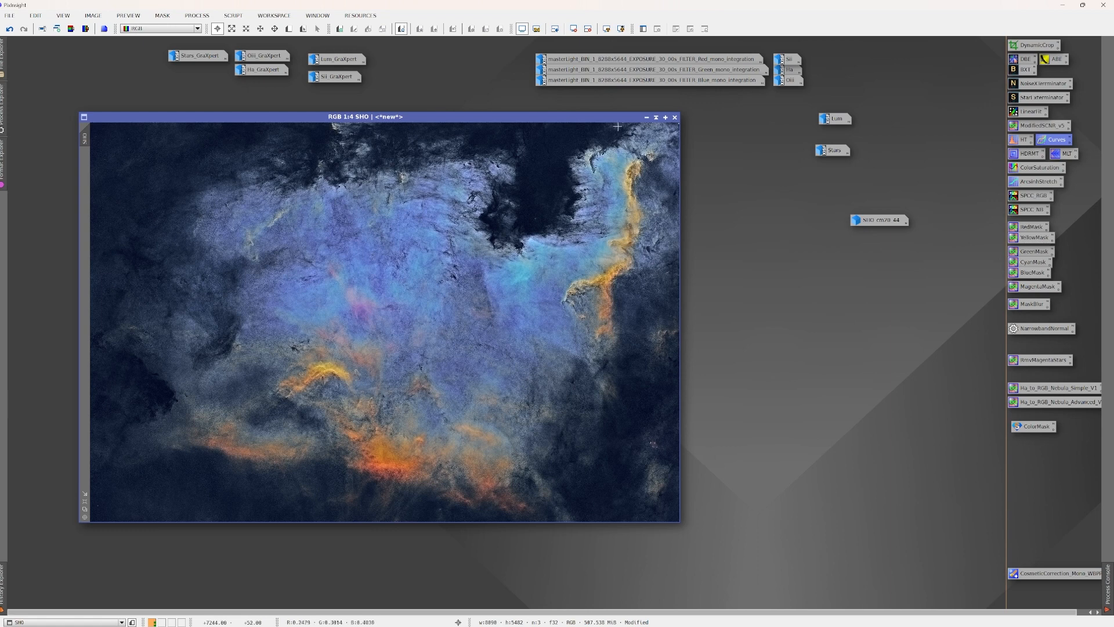
# Step: Collapse the SHO image window and move it aside, and restore the minimized Stars image in the workspace
pyautogui.click(655, 118)
pyautogui.moveTo(382, 318); pyautogui.dragTo(590, 126)
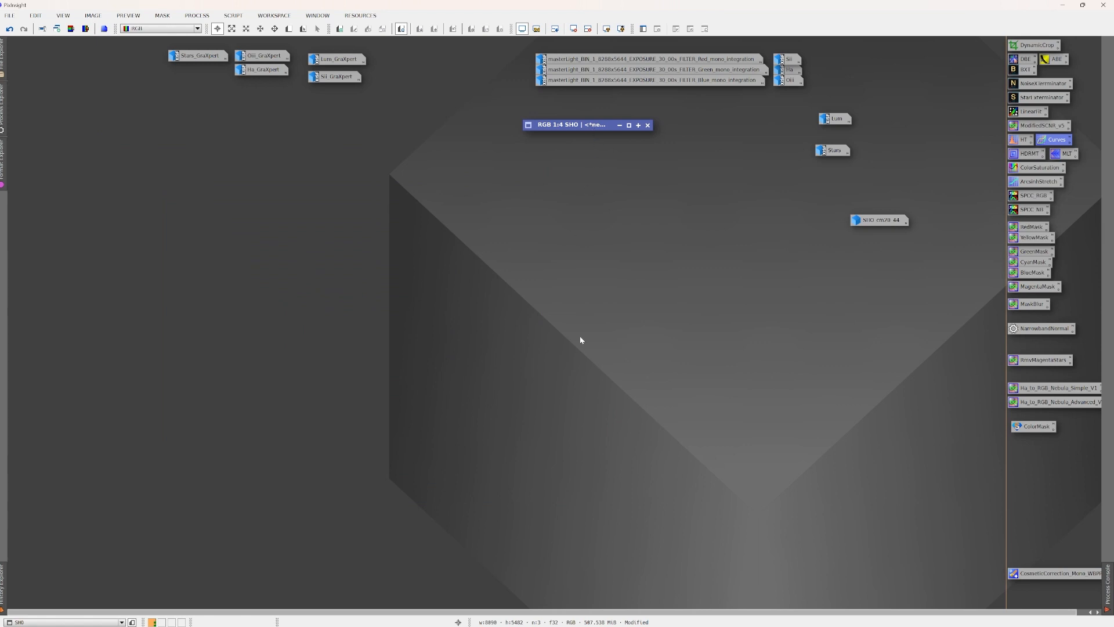
pyautogui.doubleClick(832, 150)
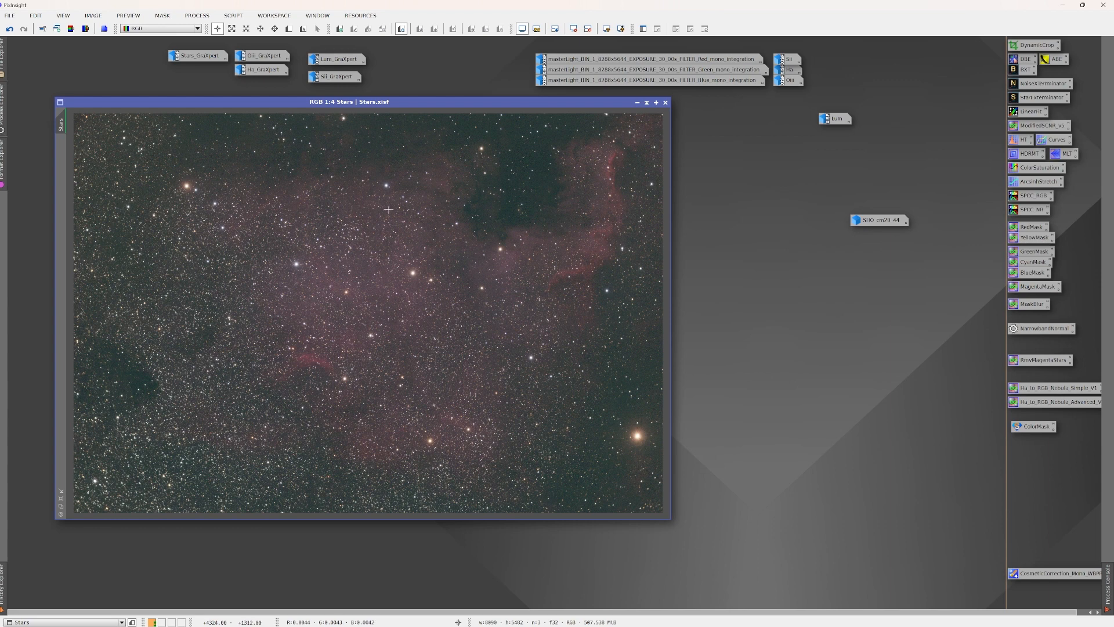
pyautogui.moveTo(380, 104); pyautogui.dragTo(376, 120)
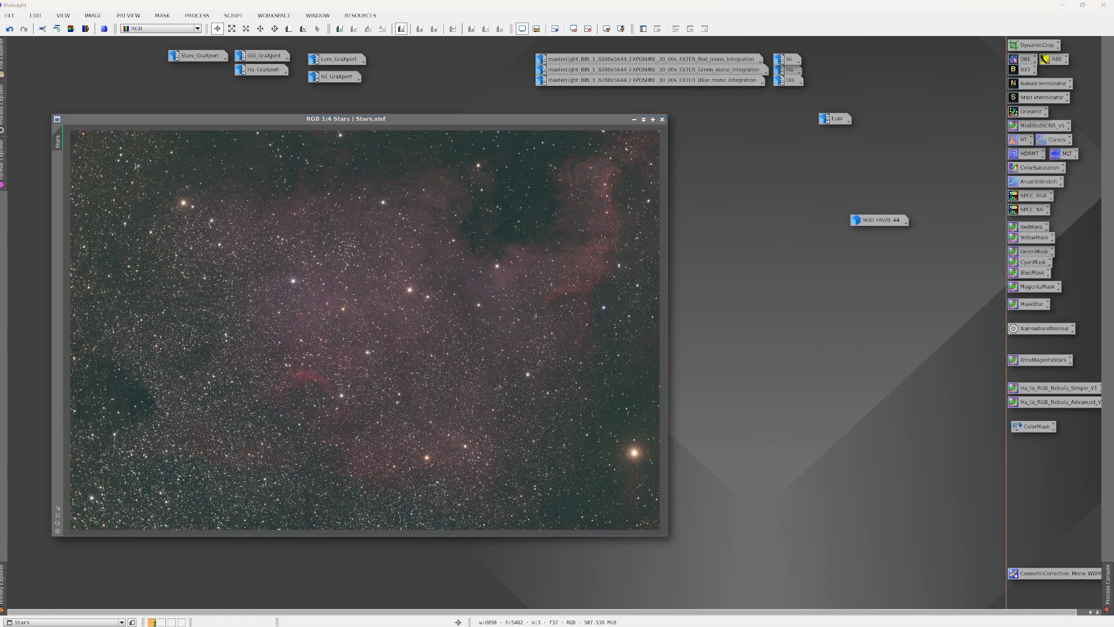
# Step: Switch to File Explorer, find the NGC 7000 LIGHT/Blue folder and load its 0004 blue frame into PixInsight
pyautogui.hotkey('alt', 'Tab')
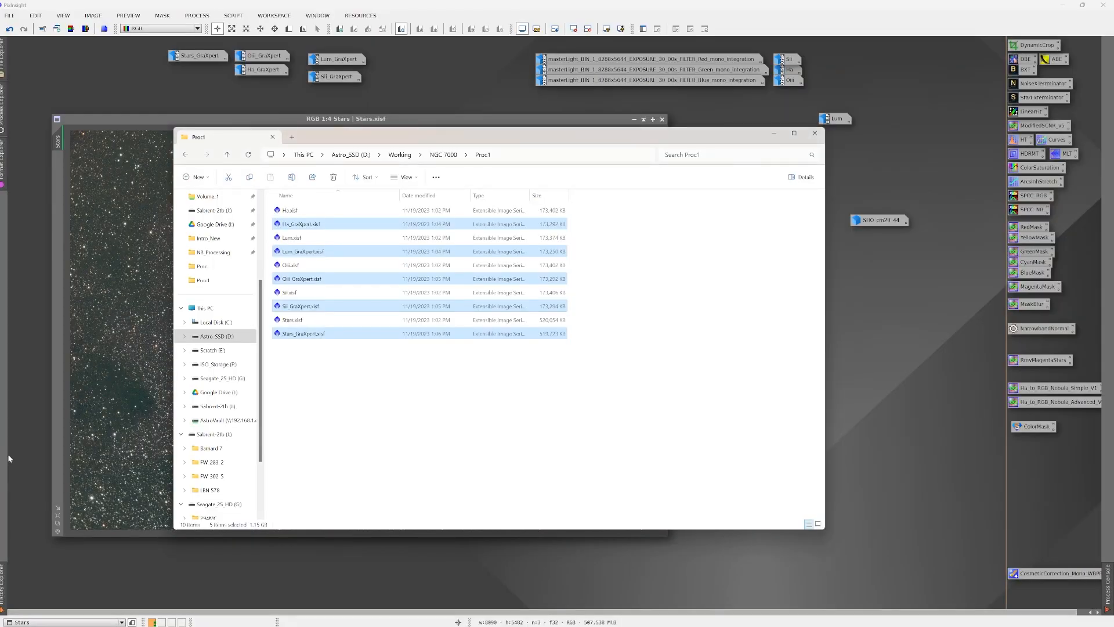
pyautogui.click(450, 155)
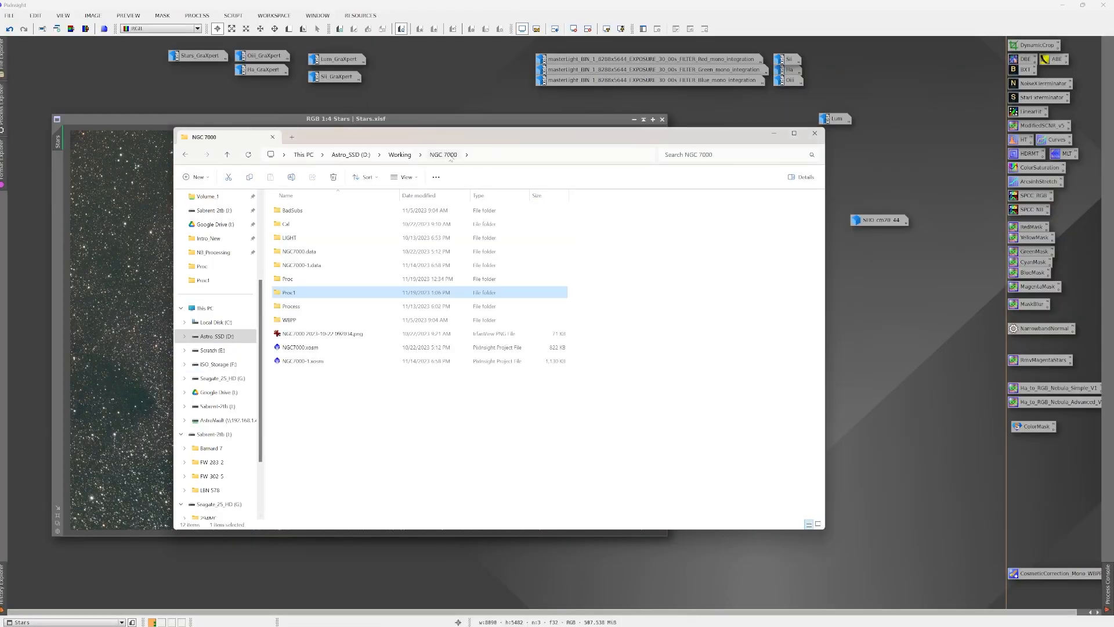
pyautogui.doubleClick(291, 238)
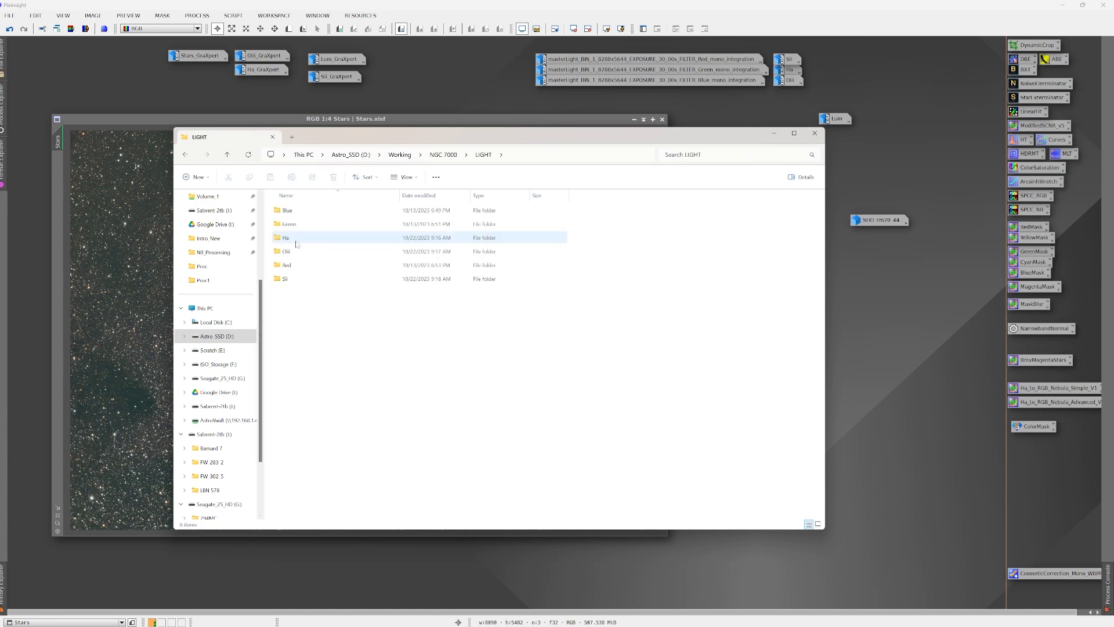
pyautogui.doubleClick(288, 210)
pyautogui.click(326, 265)
pyautogui.moveTo(326, 269); pyautogui.dragTo(453, 102)
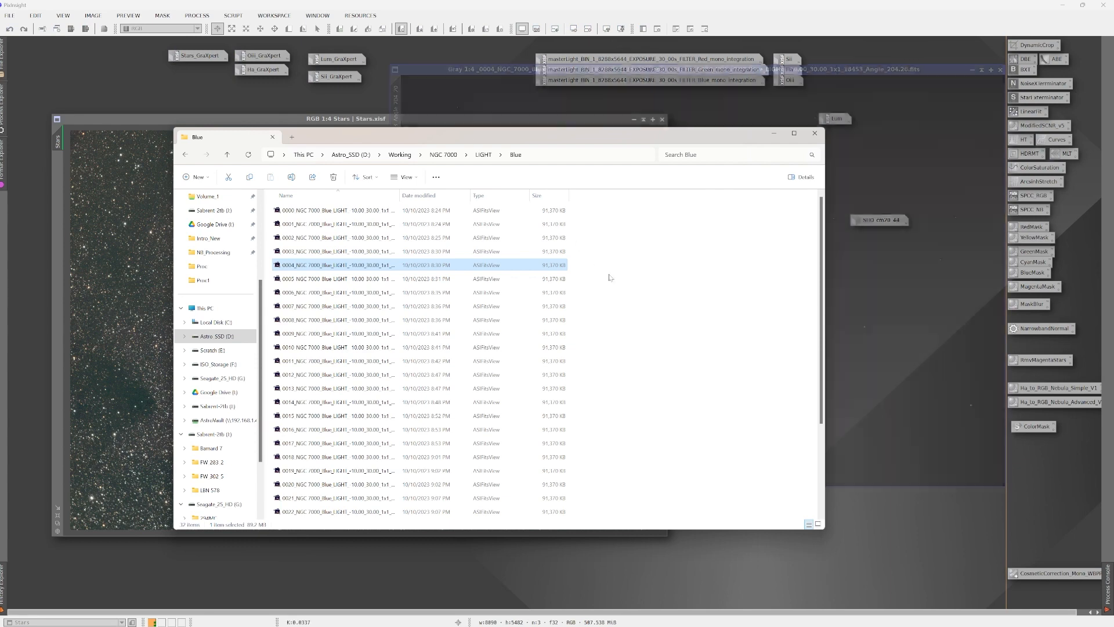
pyautogui.click(774, 132)
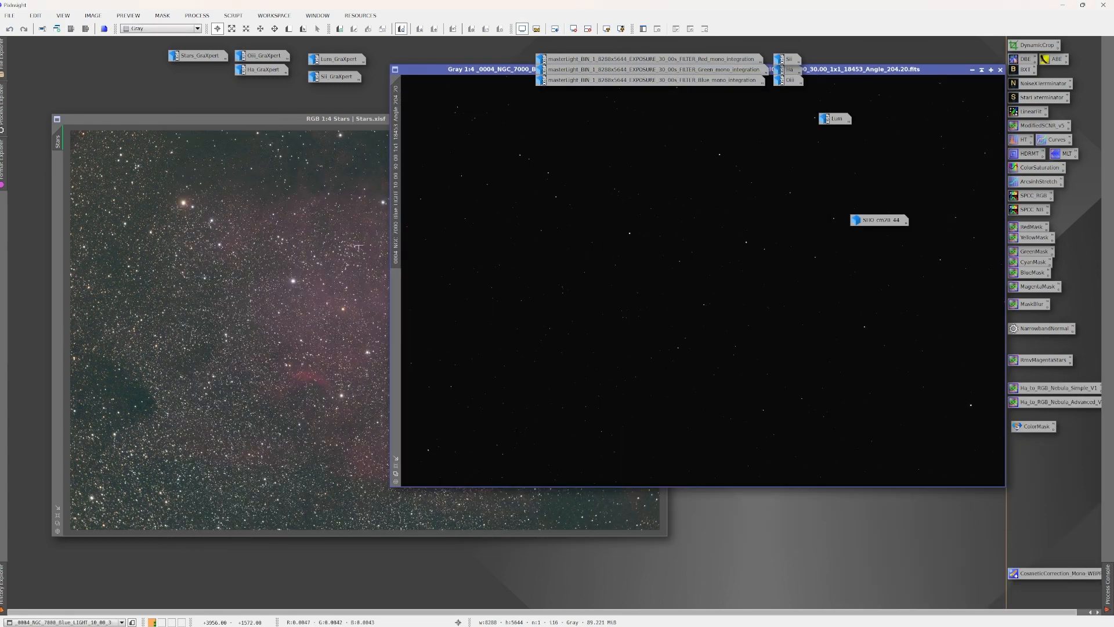
# Step: Copy the blue frame's FITS header to the Stars image, close FITSHeader and collapse the blue frame
pyautogui.click(10, 15)
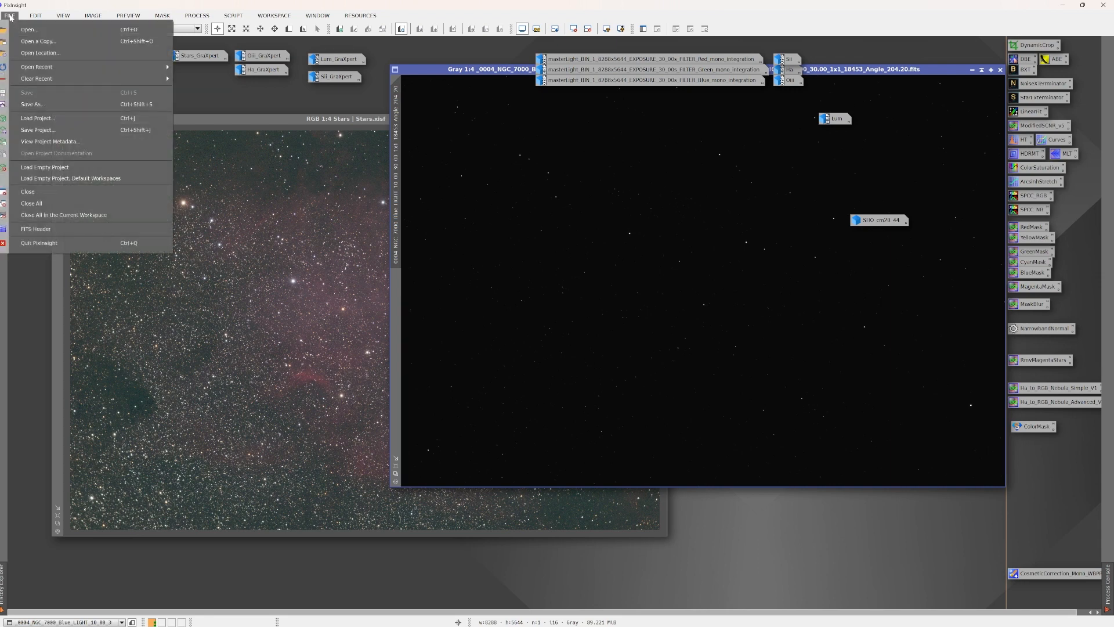
pyautogui.click(53, 229)
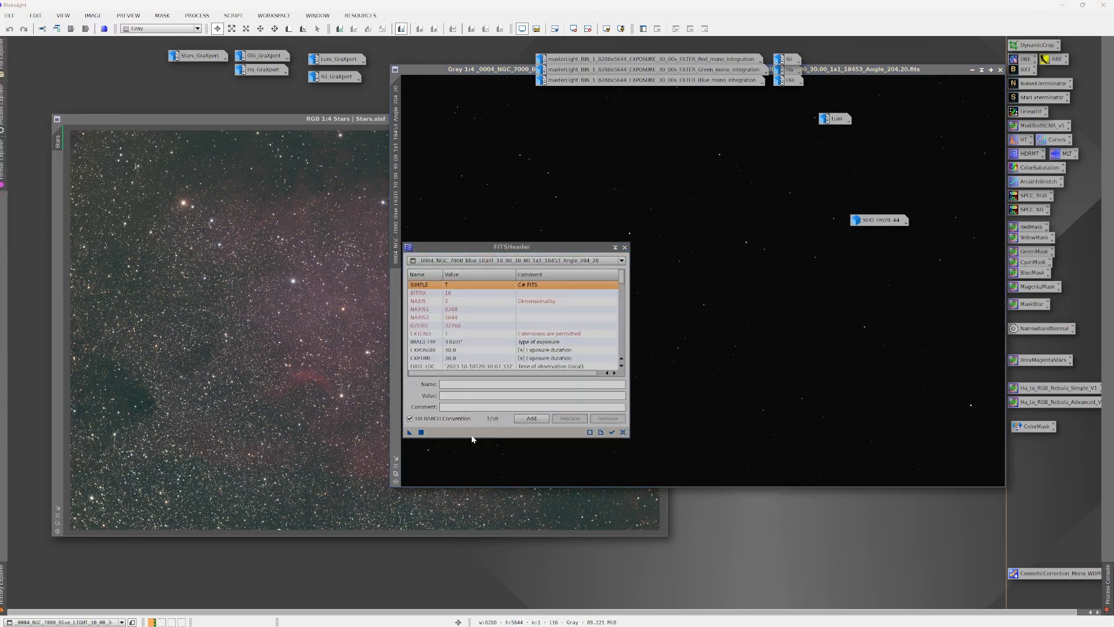
pyautogui.click(270, 423)
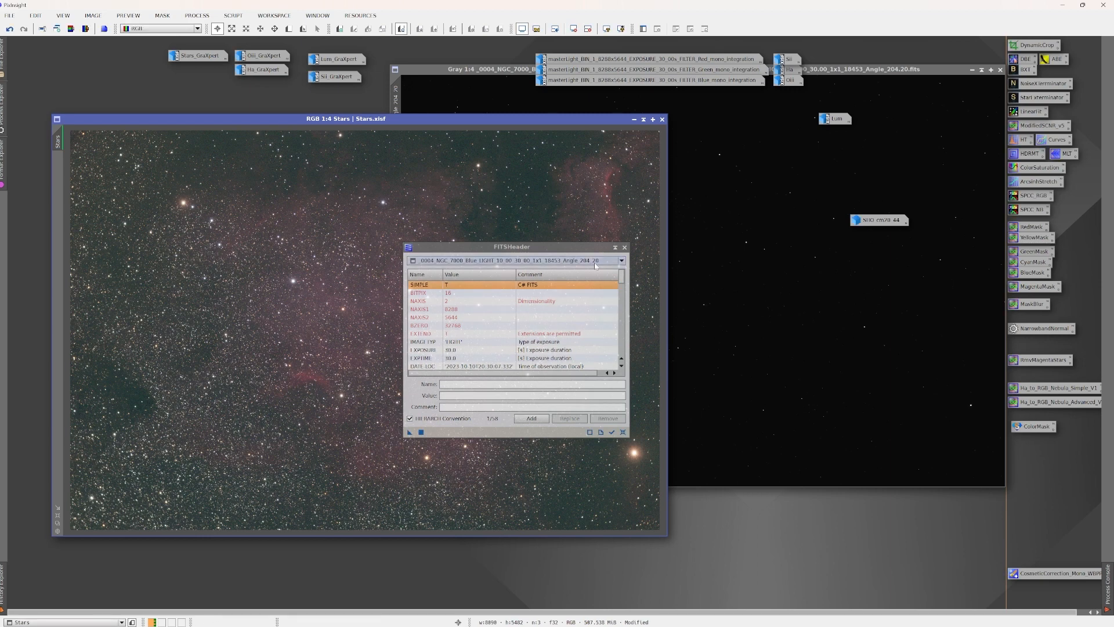
pyautogui.click(625, 247)
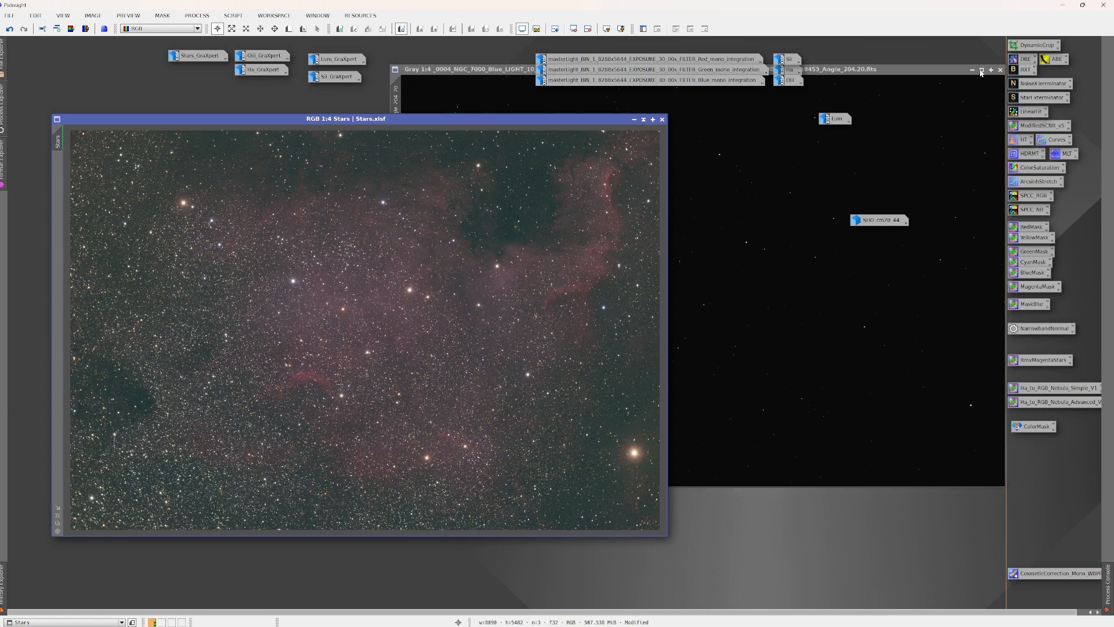
pyautogui.click(982, 70)
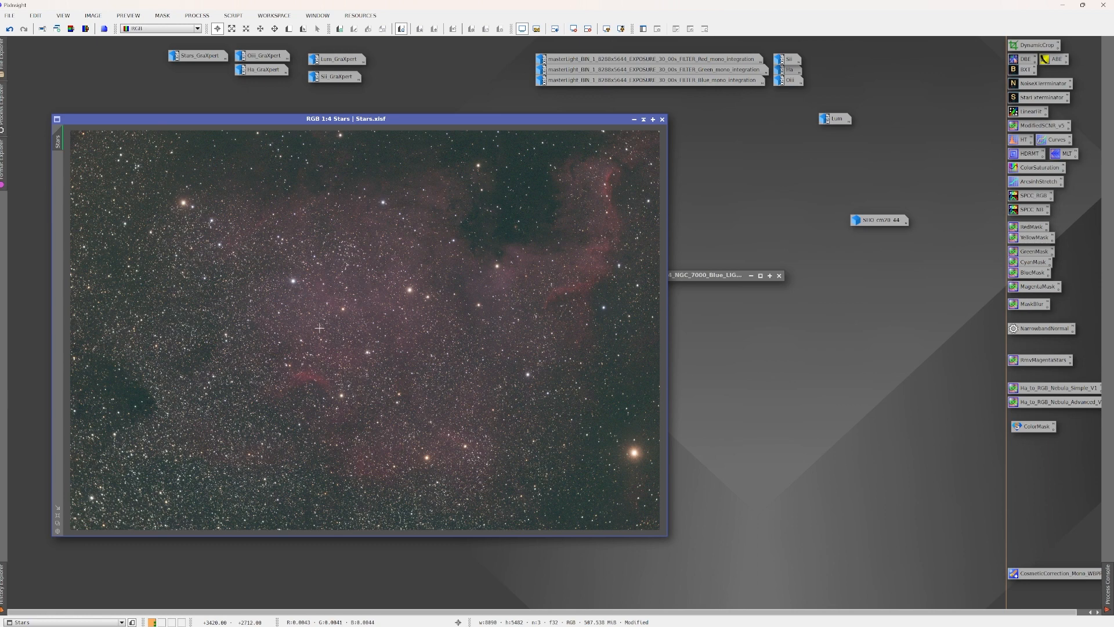
# Step: Plate-solve the active Stars image with the ImageSolver script, with Only apply optimization turned off
pyautogui.click(234, 16)
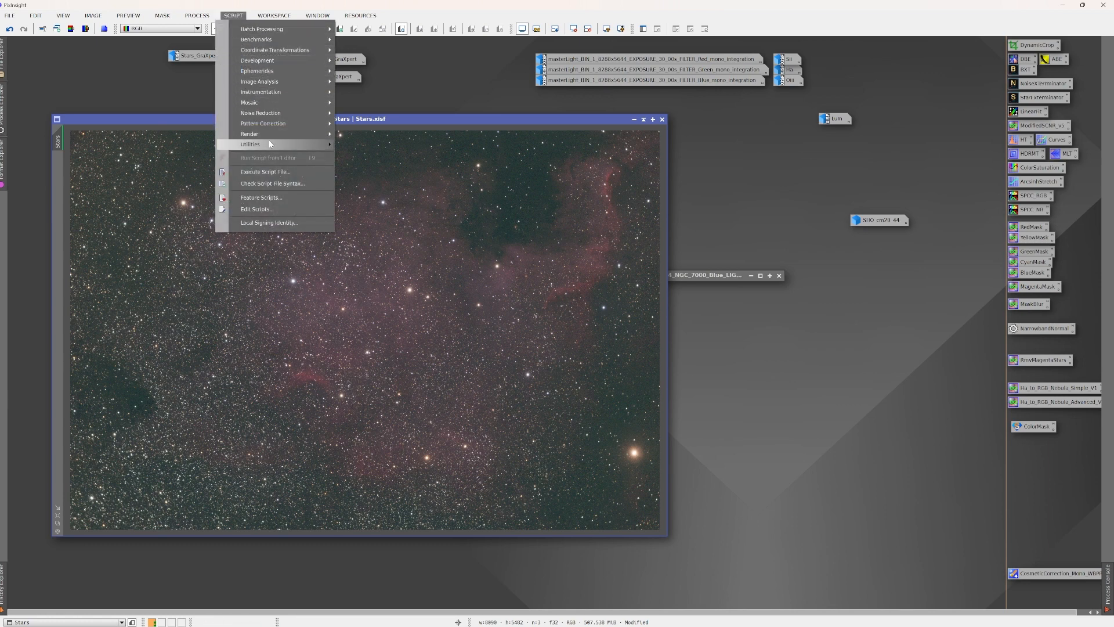
pyautogui.moveTo(279, 81)
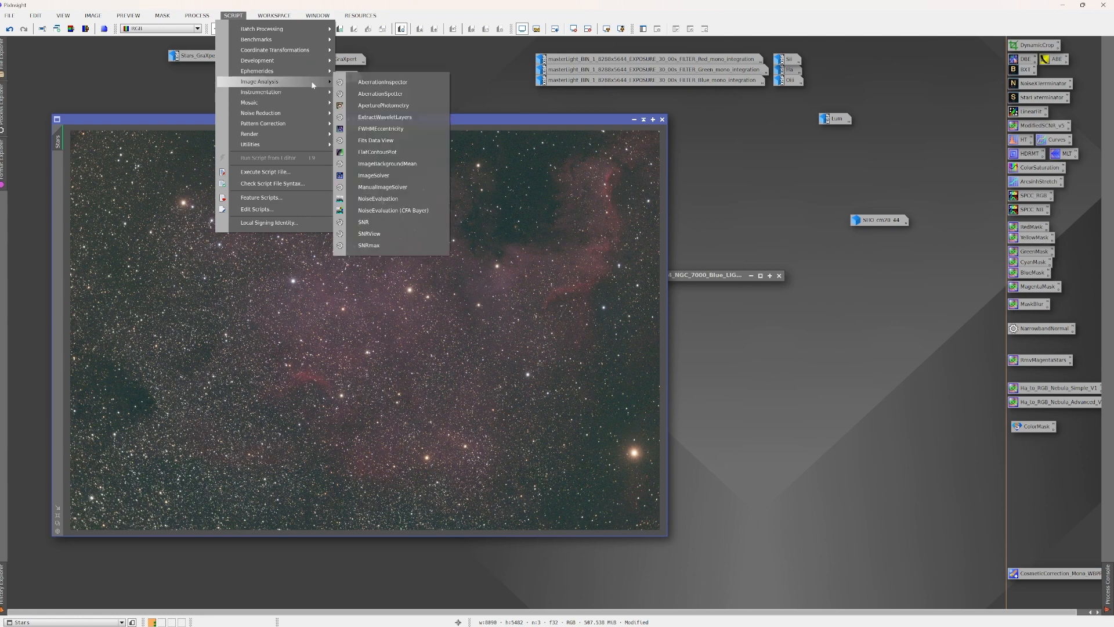
pyautogui.click(401, 176)
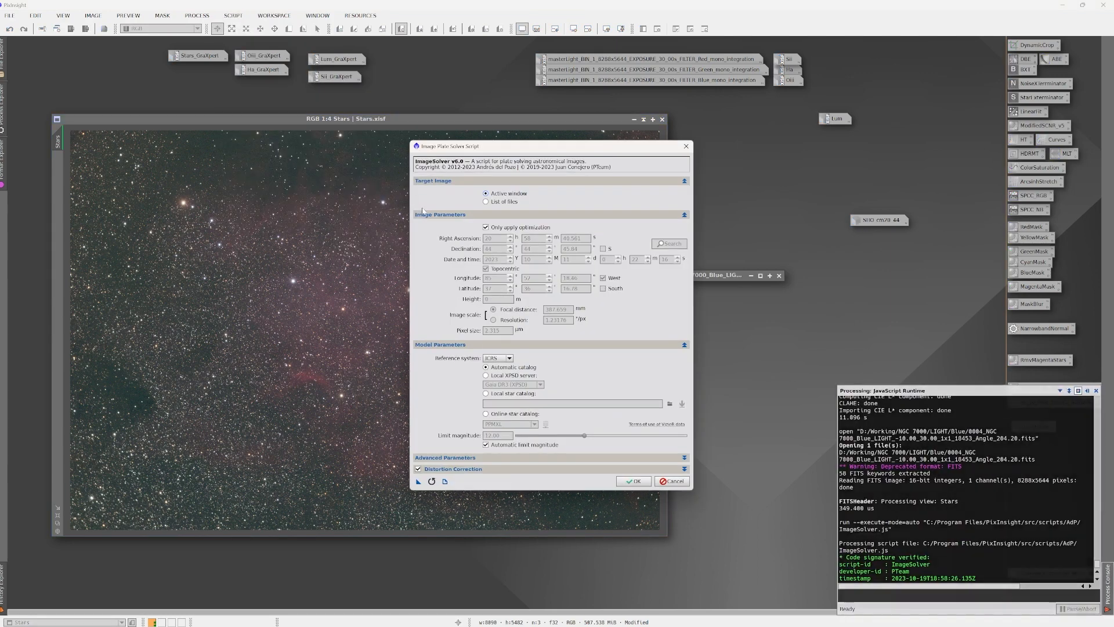
pyautogui.click(486, 228)
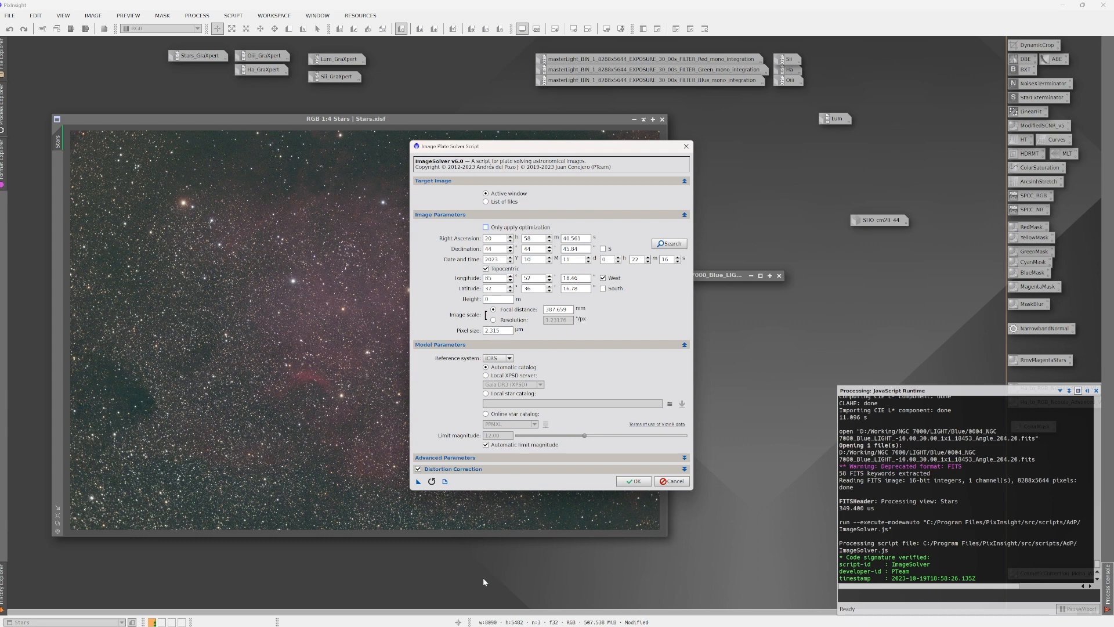
pyautogui.click(634, 481)
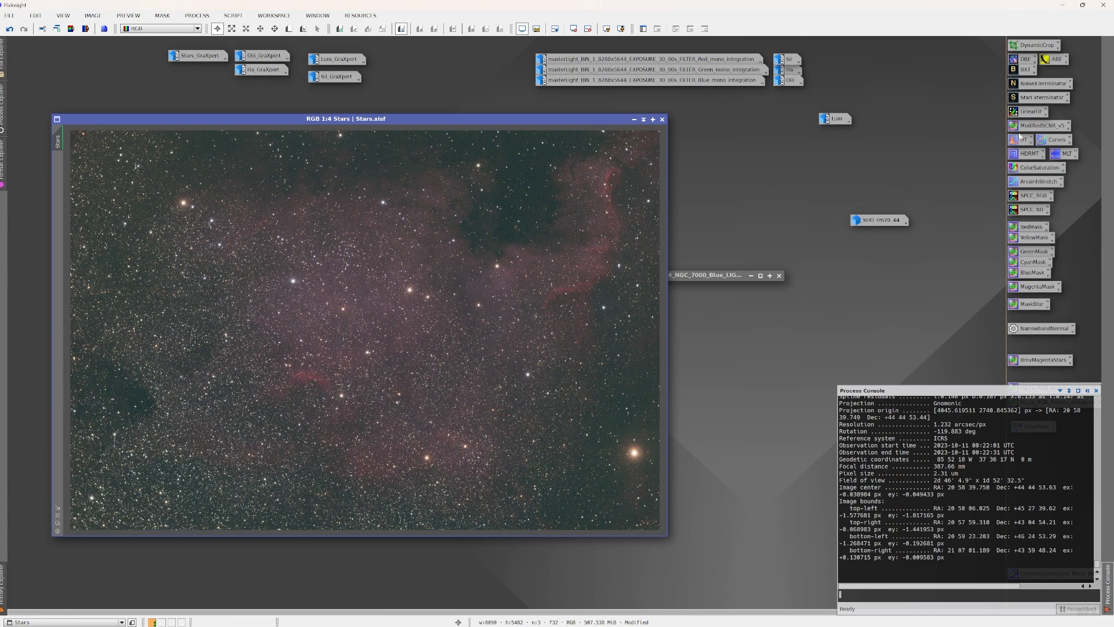
# Step: Open the saved SPCC_RGB process and draw a preview of about 72 by 64 px on the dark background area of Stars
pyautogui.doubleClick(1034, 199)
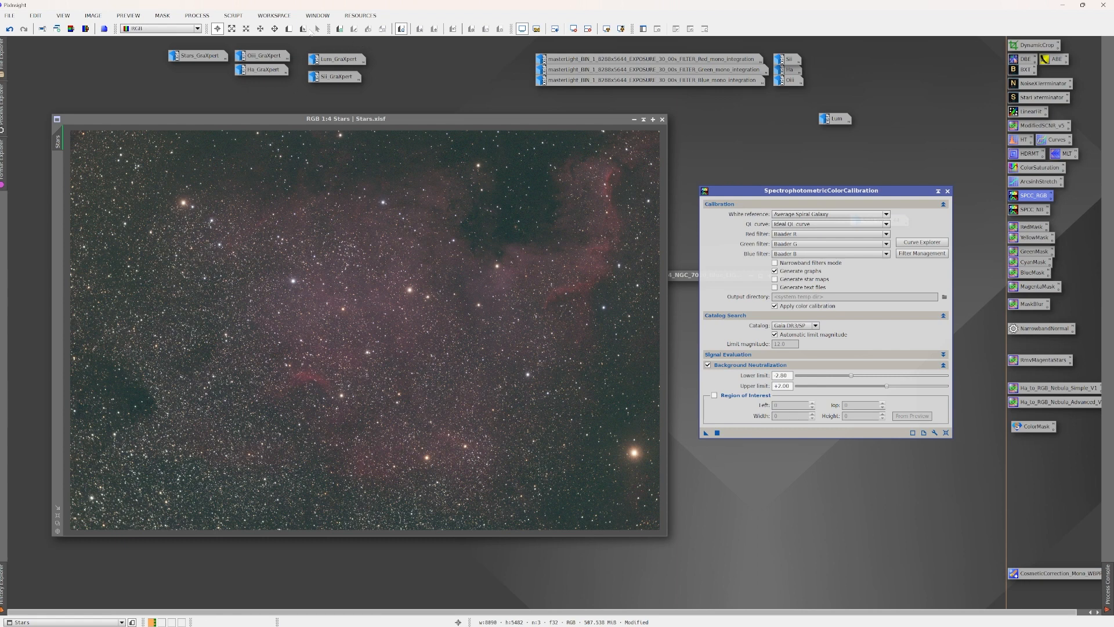
pyautogui.click(289, 28)
pyautogui.click(506, 143)
pyautogui.moveTo(506, 142); pyautogui.dragTo(510, 146)
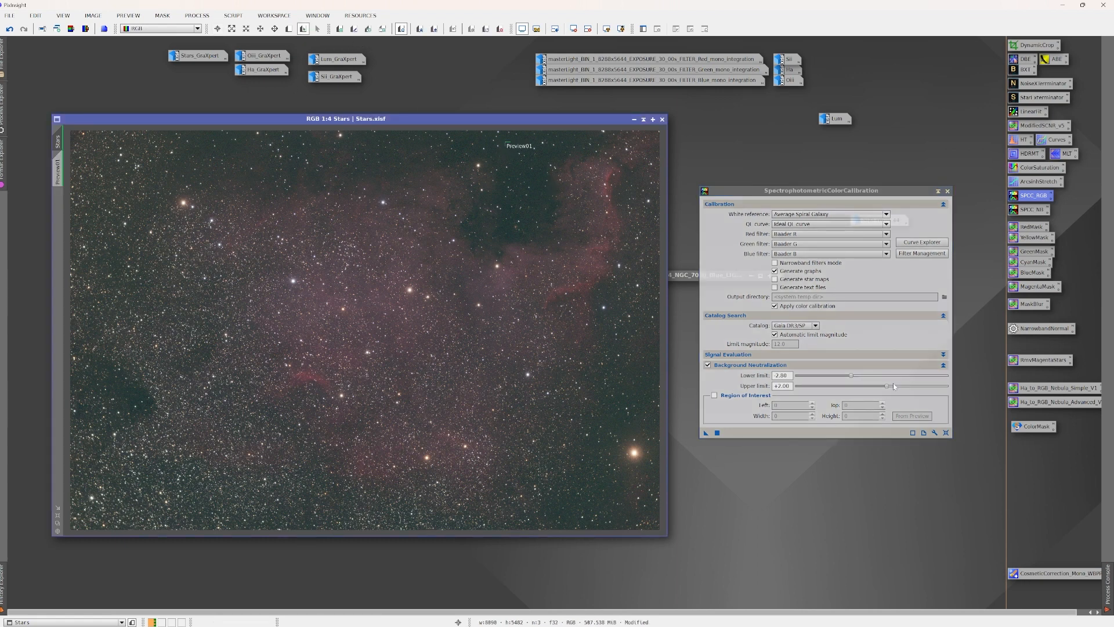
# Step: Enable the background neutralization region of interest and take its coordinates from Preview01 of the Stars image
pyautogui.click(715, 395)
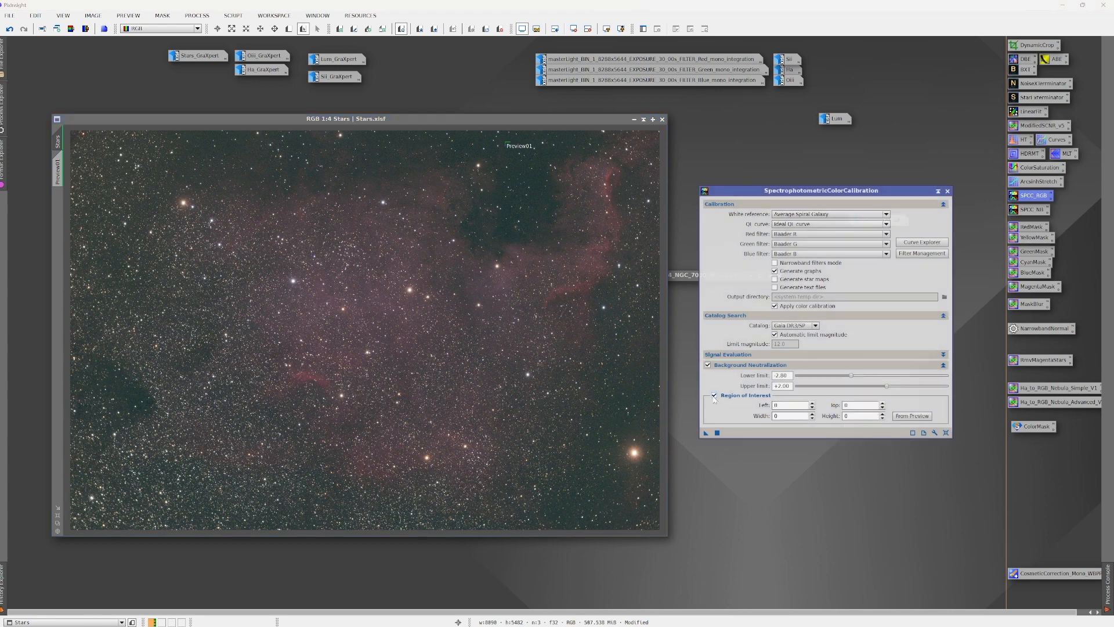
pyautogui.click(912, 416)
pyautogui.click(597, 314)
pyautogui.click(598, 324)
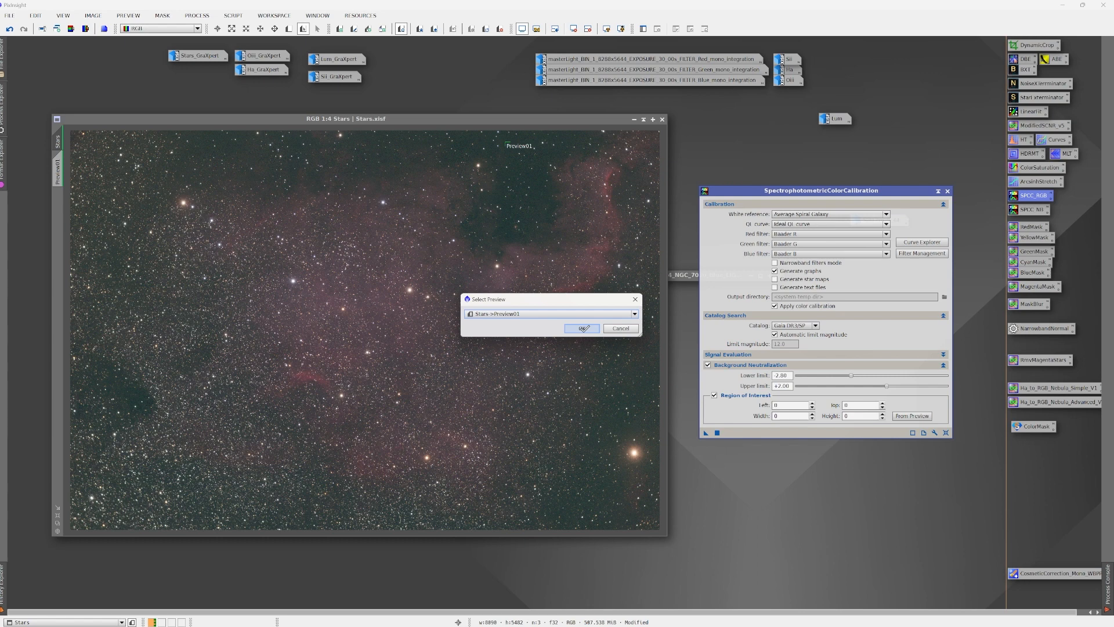
pyautogui.click(583, 328)
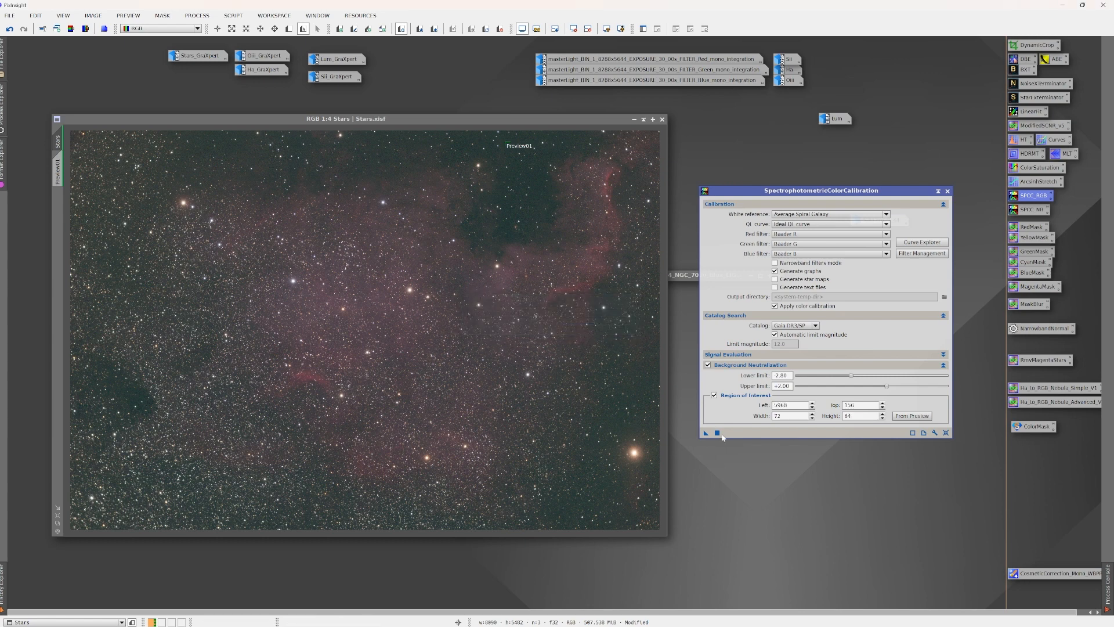
# Step: Apply SpectrophotometricColorCalibration to Stars, close its graphs and process window, and refresh the image's screen auto-stretch
pyautogui.moveTo(706, 433); pyautogui.dragTo(580, 441)
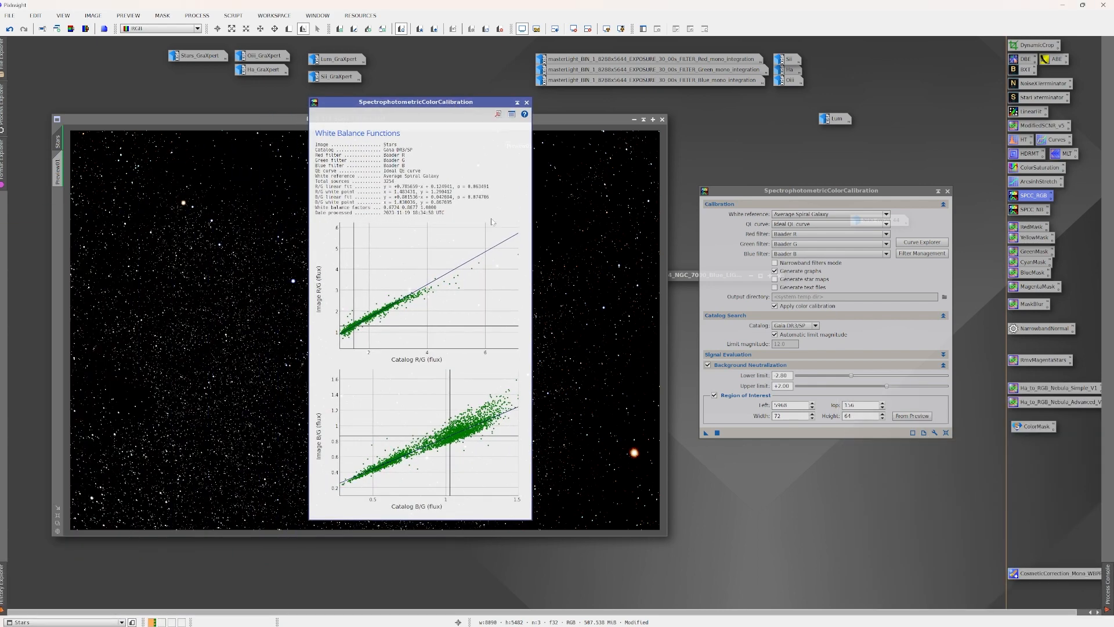
pyautogui.click(526, 102)
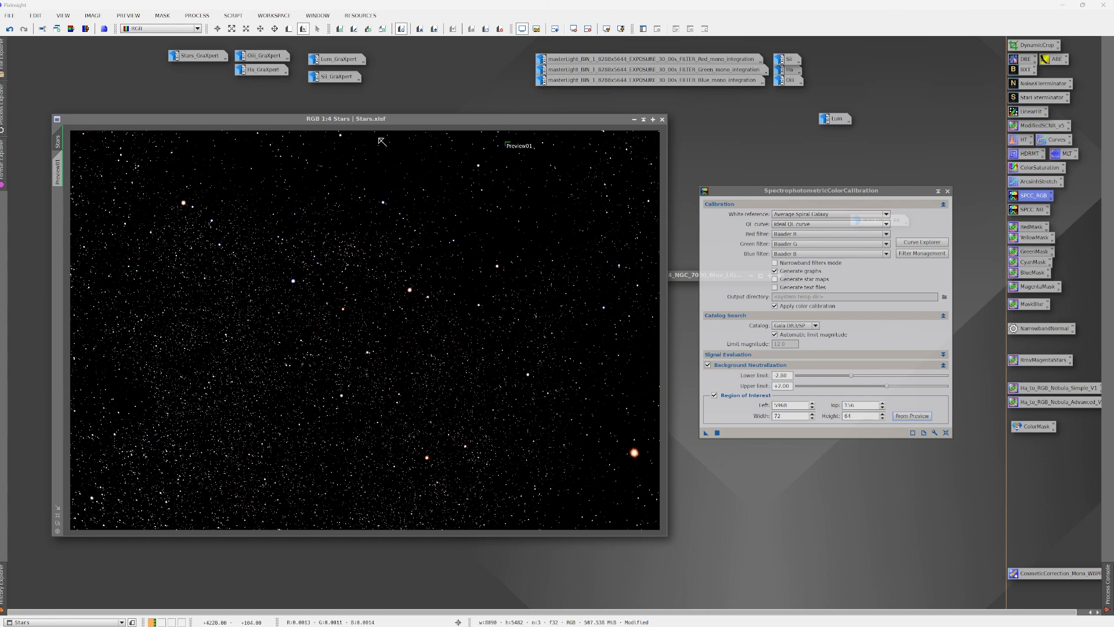
pyautogui.click(391, 120)
pyautogui.click(607, 29)
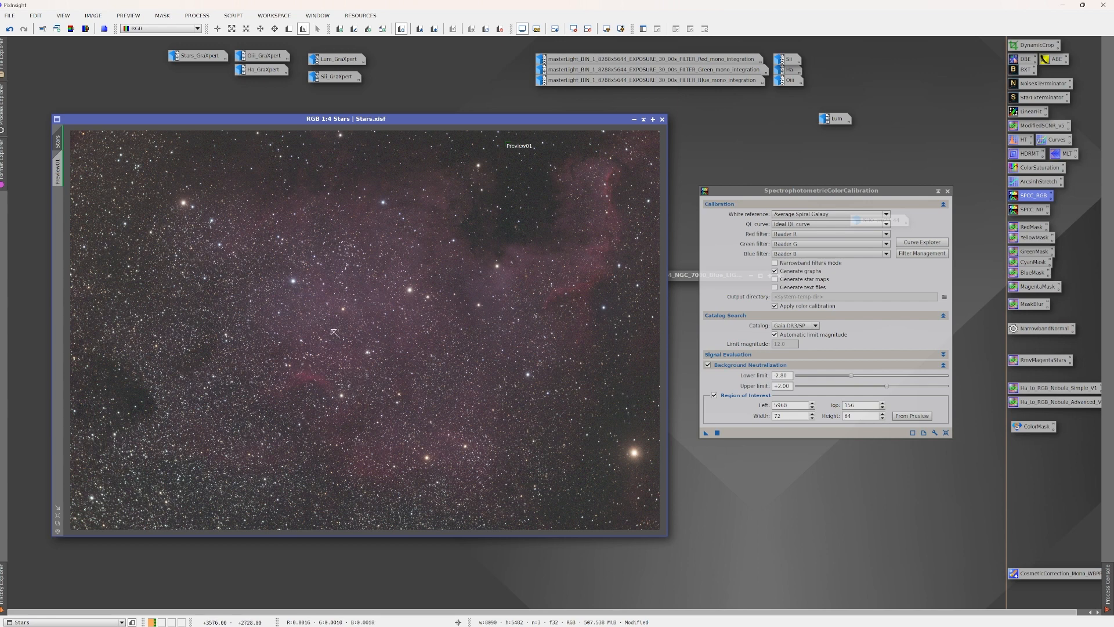
pyautogui.click(948, 191)
# Step: Run StarXTerminator on Stars with Generate Star Image enabled, position the extracted star image over the original and close the process
pyautogui.doubleClick(1028, 97)
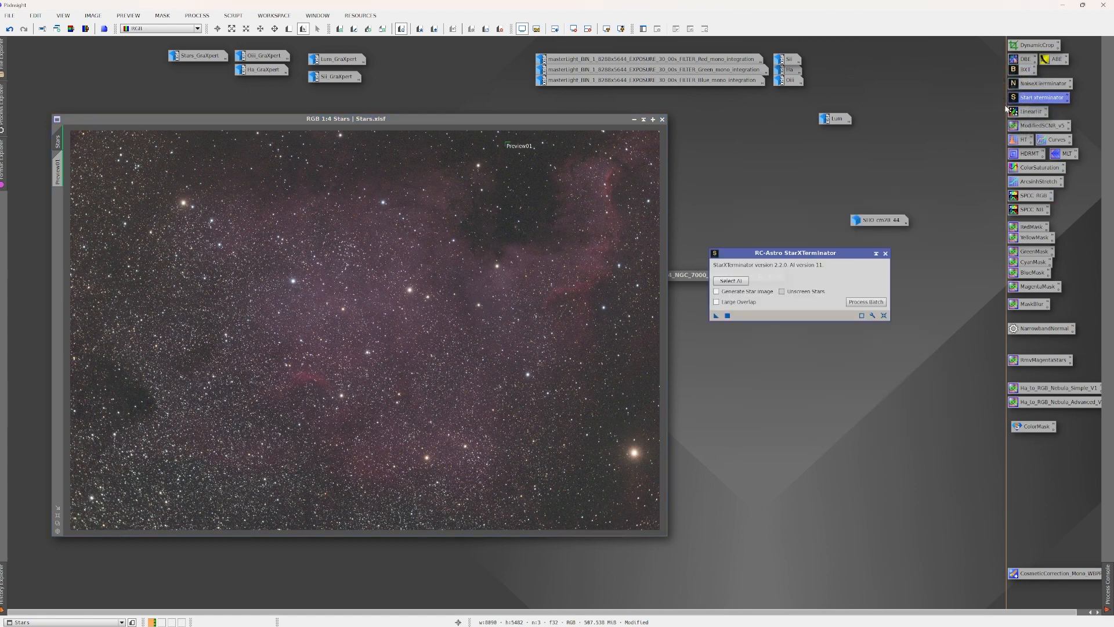
pyautogui.click(716, 291)
pyautogui.click(717, 316)
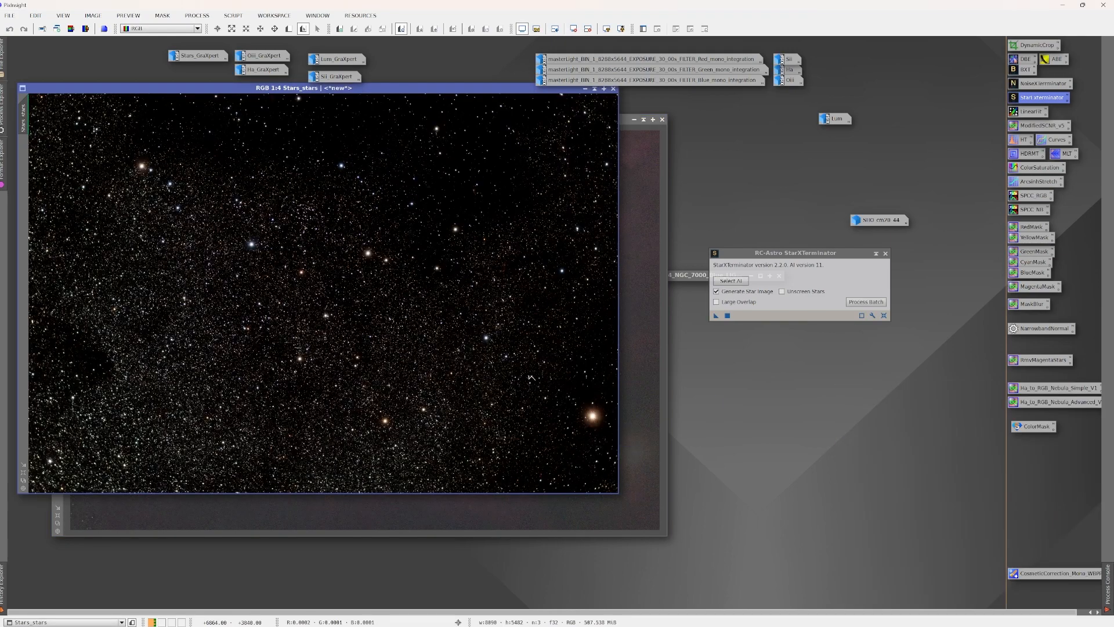
pyautogui.moveTo(325, 88); pyautogui.dragTo(365, 115)
pyautogui.click(886, 253)
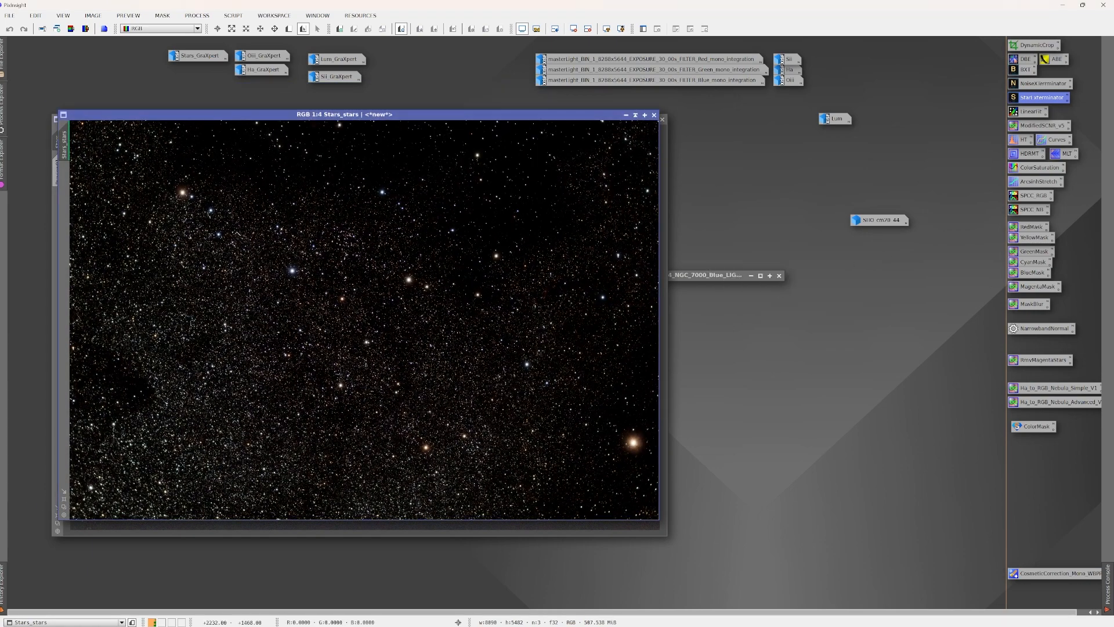
# Step: Rename the extracted star image's identifier to RGB_Stars
pyautogui.doubleClick(66, 147)
pyautogui.write('RGB_Stars')
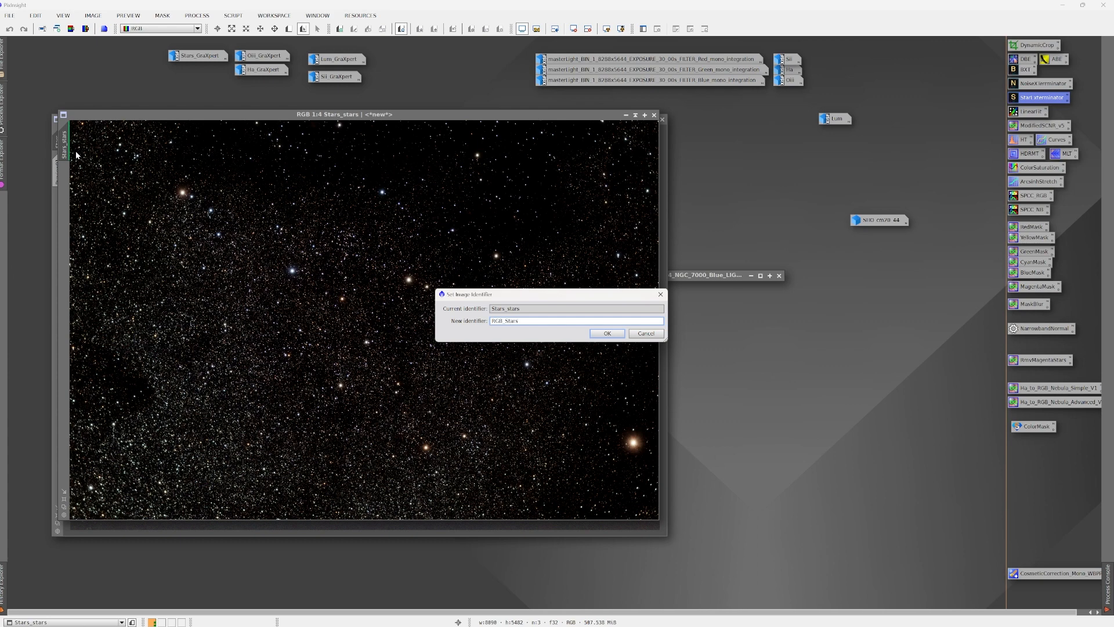
pyautogui.press('Return')
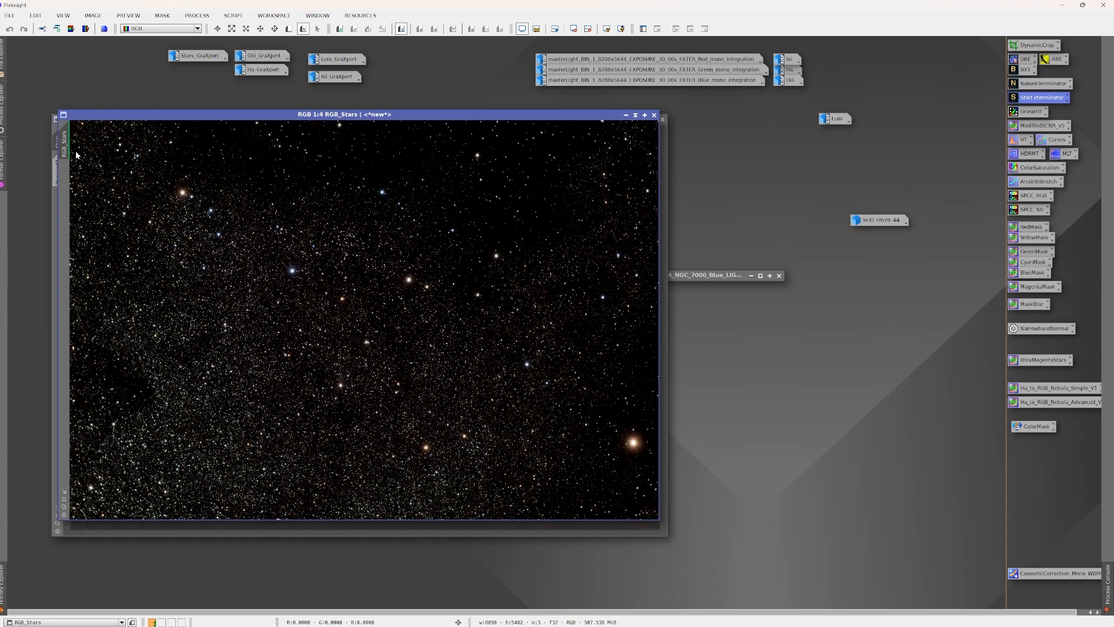
# Step: Tuck the starless Stars image out of the way, reposition RGB_Stars and remove its screen stretch
pyautogui.moveTo(267, 117); pyautogui.dragTo(281, 203)
pyautogui.click(525, 131)
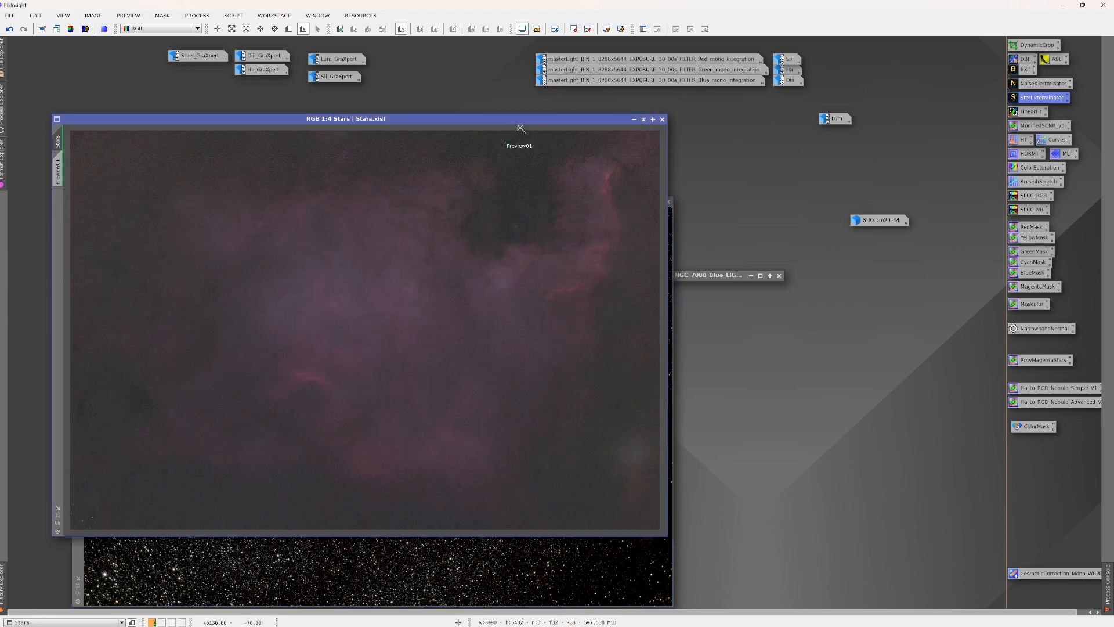
pyautogui.click(643, 119)
pyautogui.moveTo(467, 204); pyautogui.dragTo(409, 101)
pyautogui.click(575, 29)
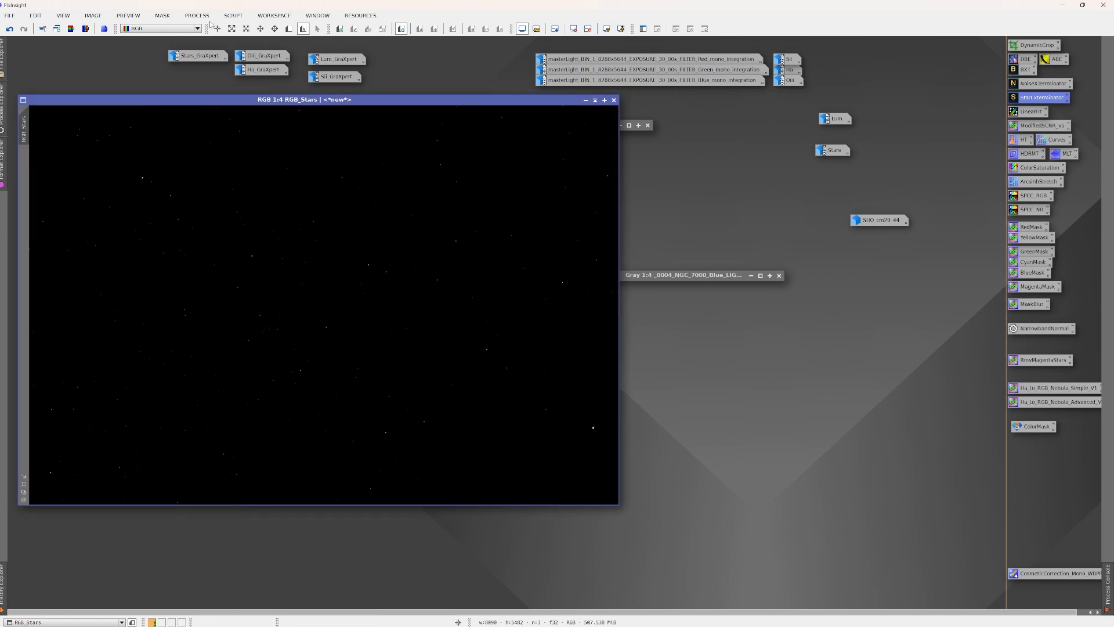
# Step: Open GeneralizedHyperbolicStretch, reset its parameters and start a real-time preview of RGB_Stars
pyautogui.click(198, 15)
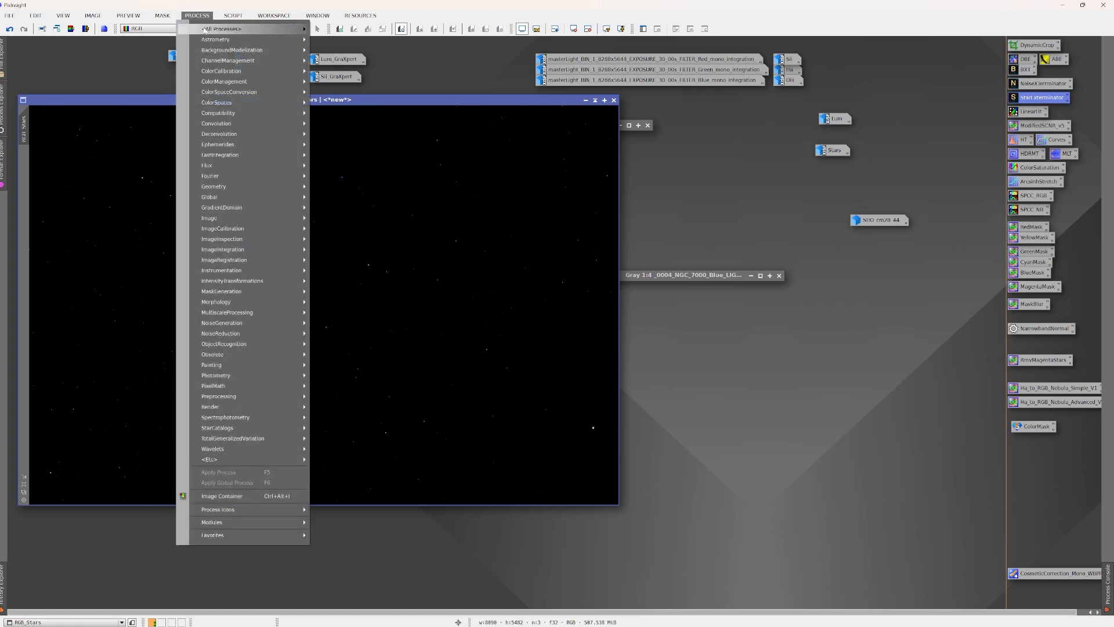
pyautogui.moveTo(205, 29)
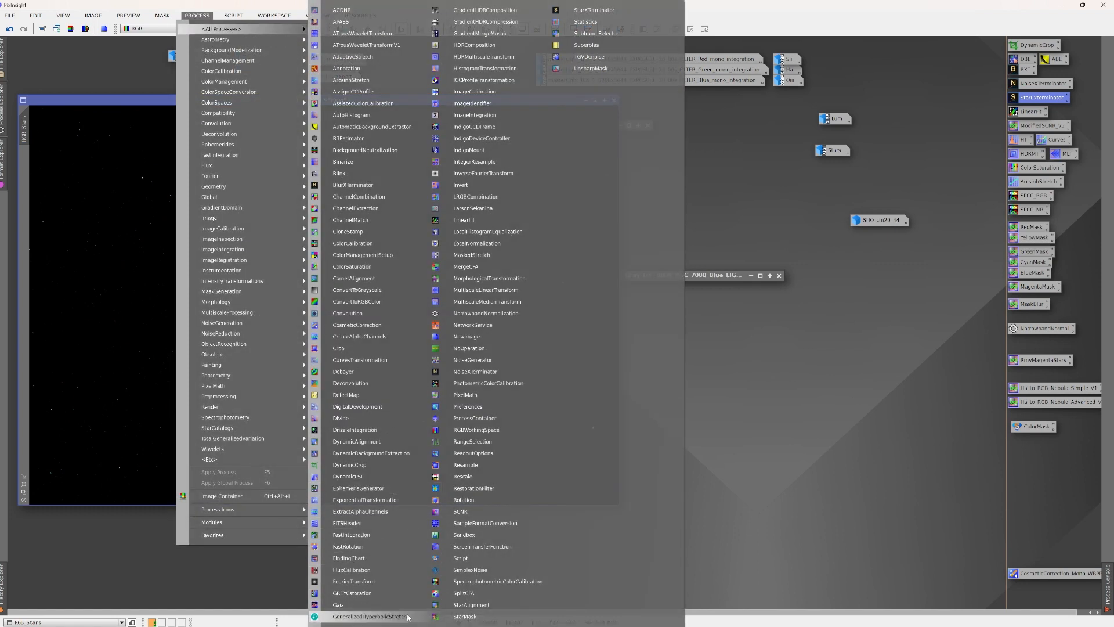
pyautogui.click(370, 616)
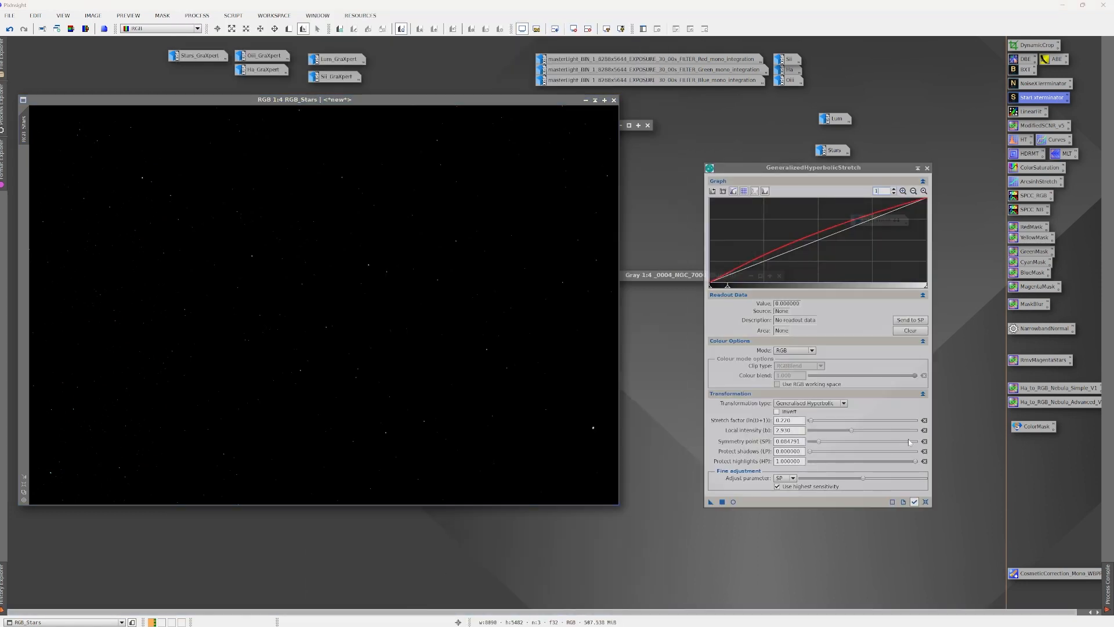
pyautogui.click(926, 502)
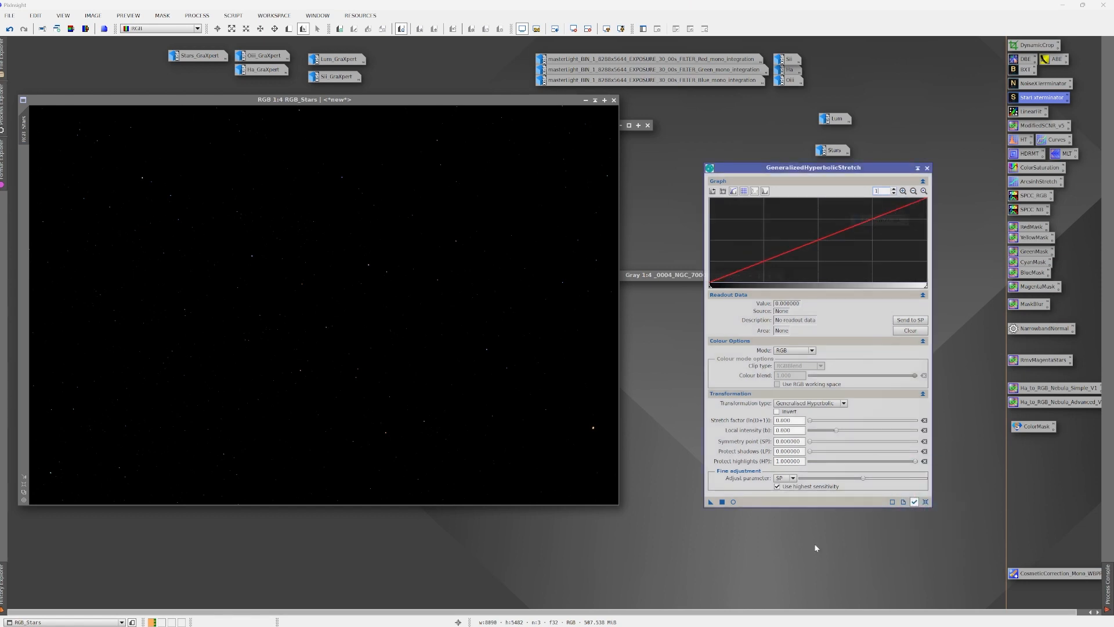
pyautogui.click(734, 502)
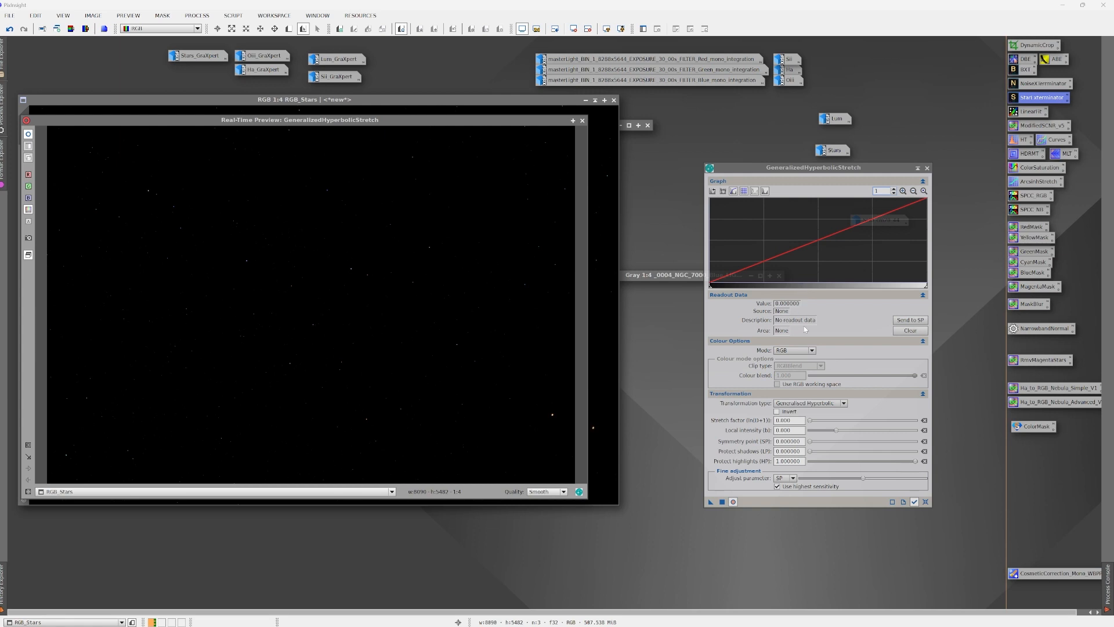
# Step: Stretch RGB_Stars with the Arcsinh transformation at a stretch factor of about 5.41
pyautogui.click(812, 403)
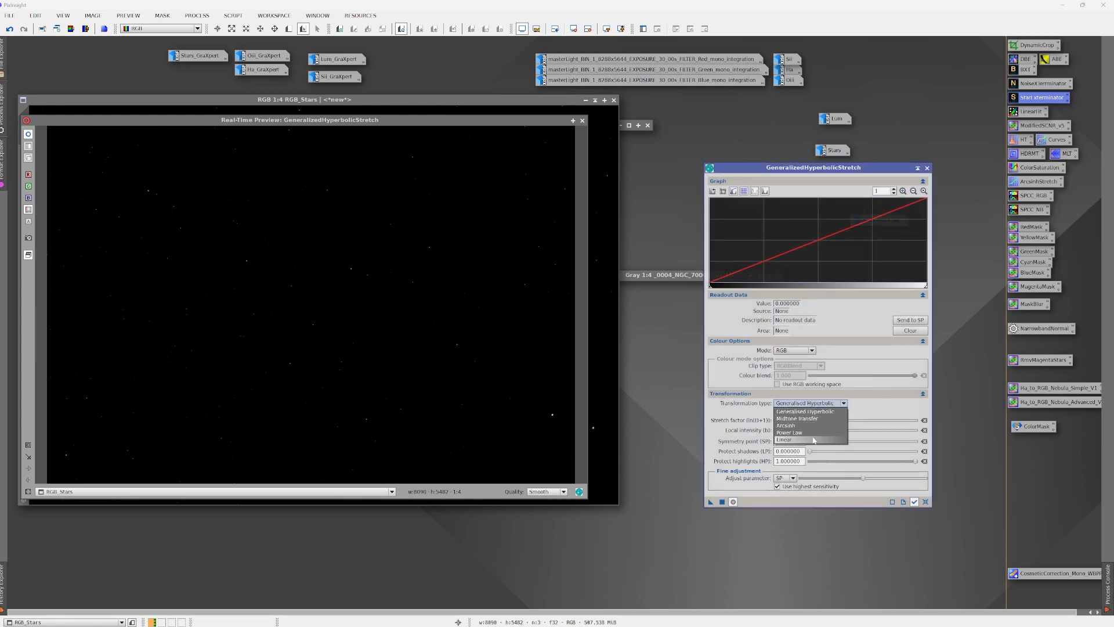
pyautogui.click(815, 427)
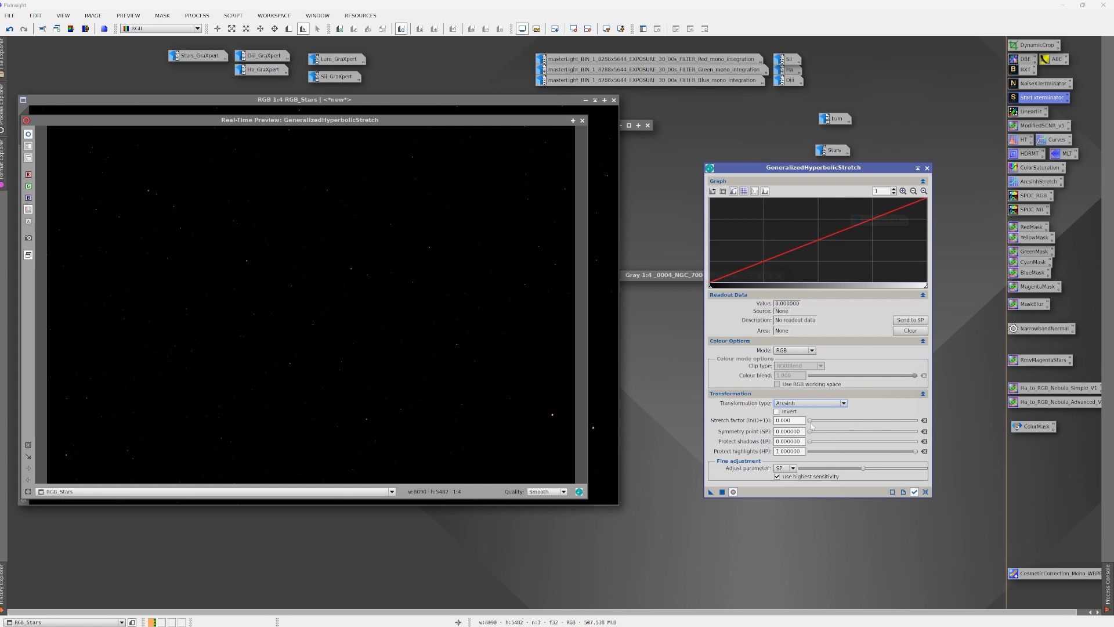
pyautogui.moveTo(811, 424); pyautogui.dragTo(840, 425)
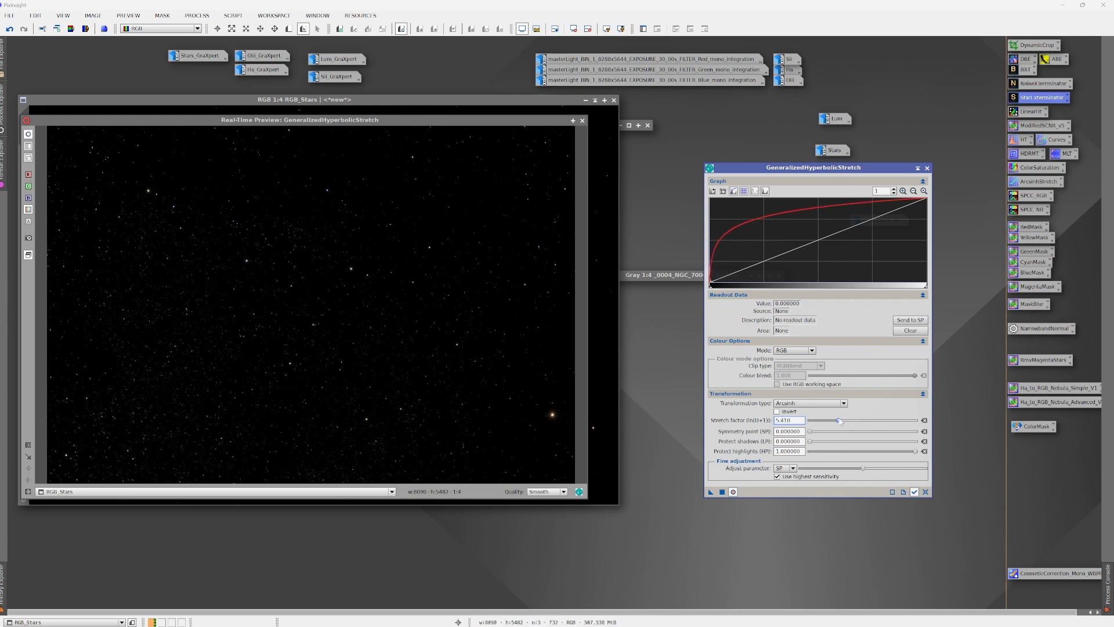
pyautogui.click(722, 492)
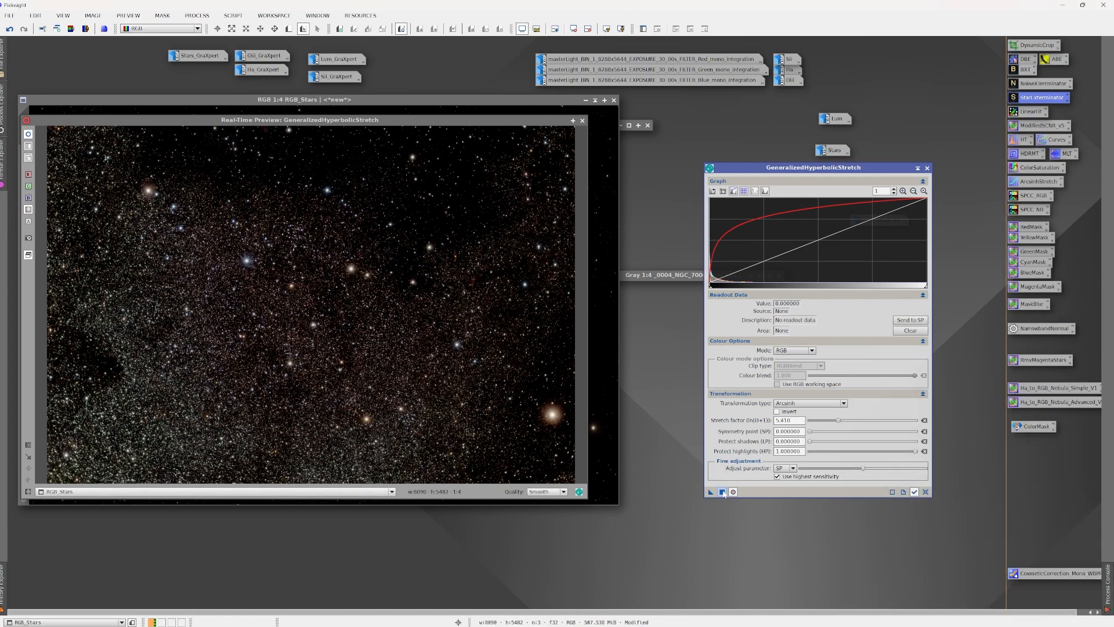
# Step: Reset GeneralizedHyperbolicStretch and set its symmetry point to 0.000053 from the enlarged histogram
pyautogui.click(926, 492)
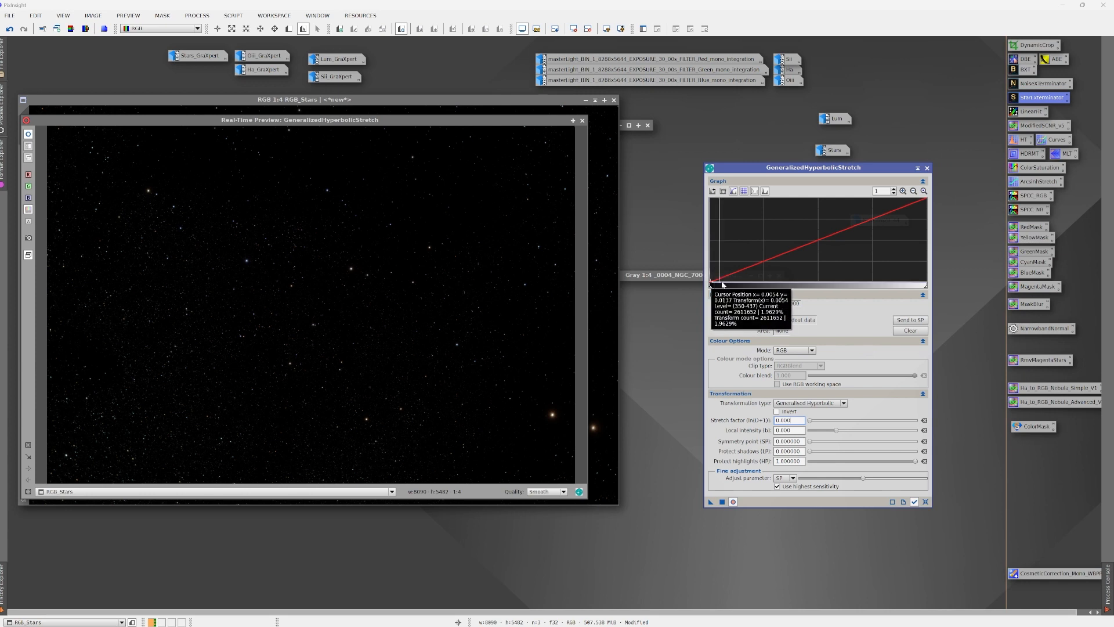
pyautogui.scroll(5, 894, 215)
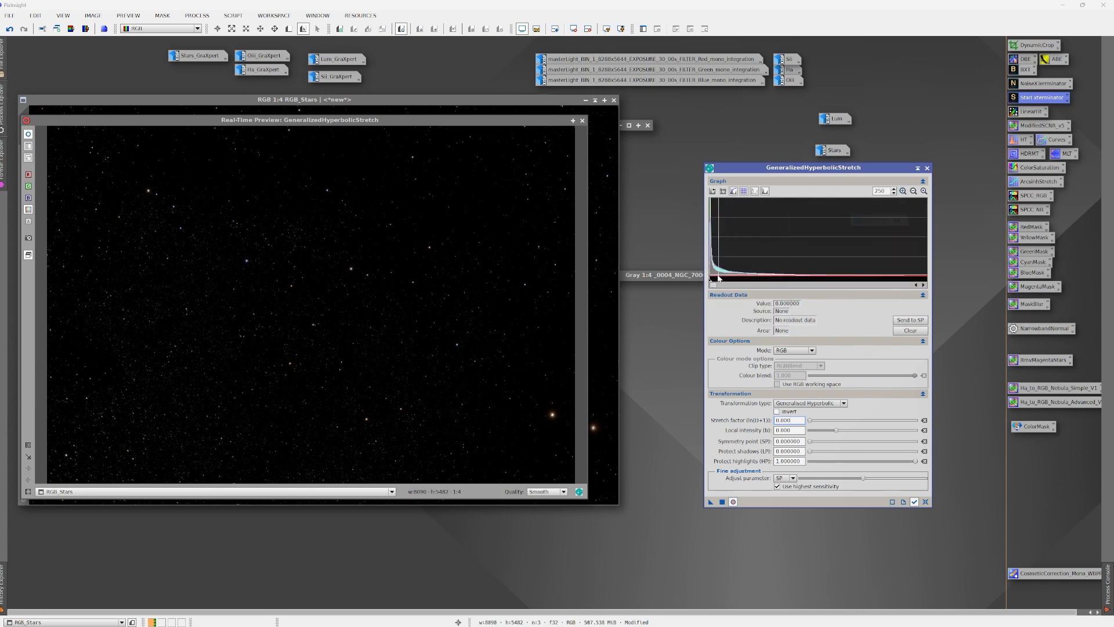
pyautogui.click(712, 267)
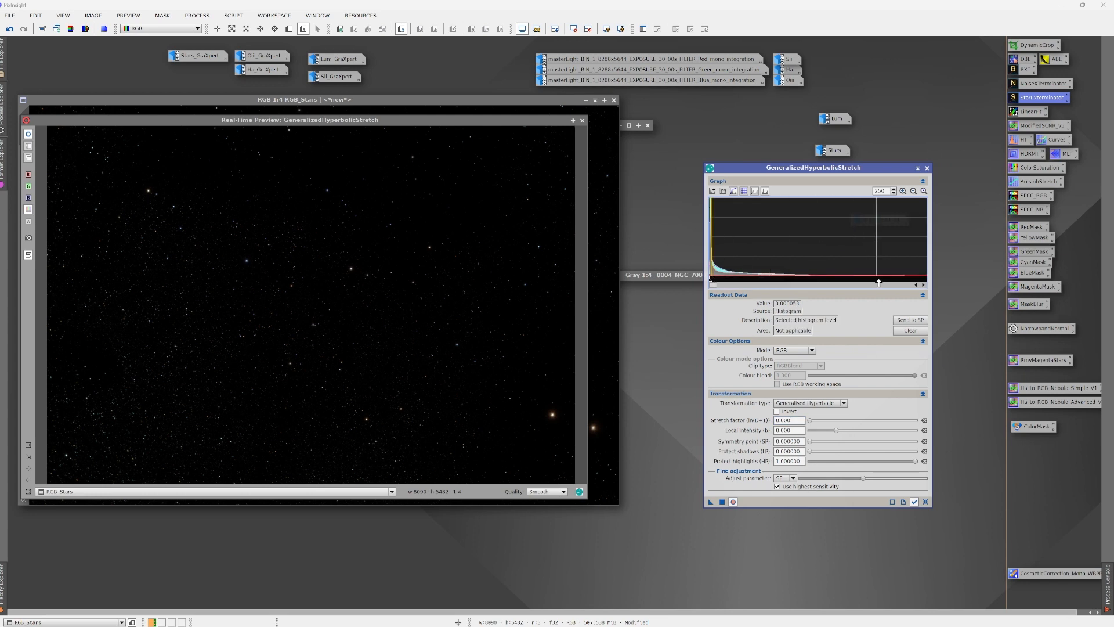
# Step: Apply an Arcsinh stretch to RGB_Stars with a stretch factor of about 1.94
pyautogui.click(819, 403)
pyautogui.click(814, 426)
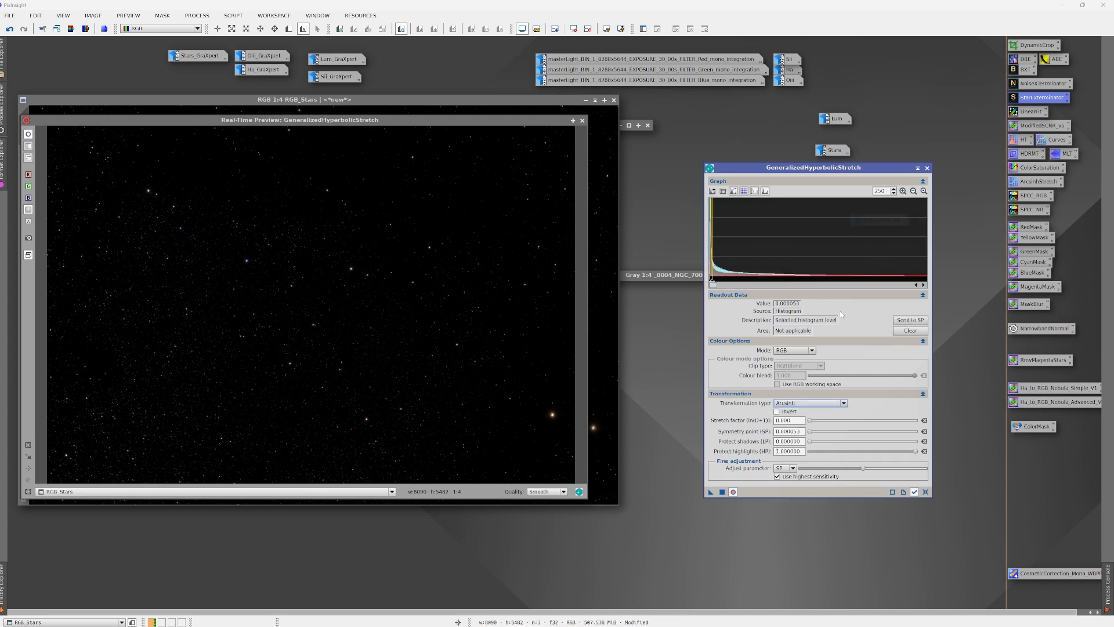
pyautogui.click(924, 191)
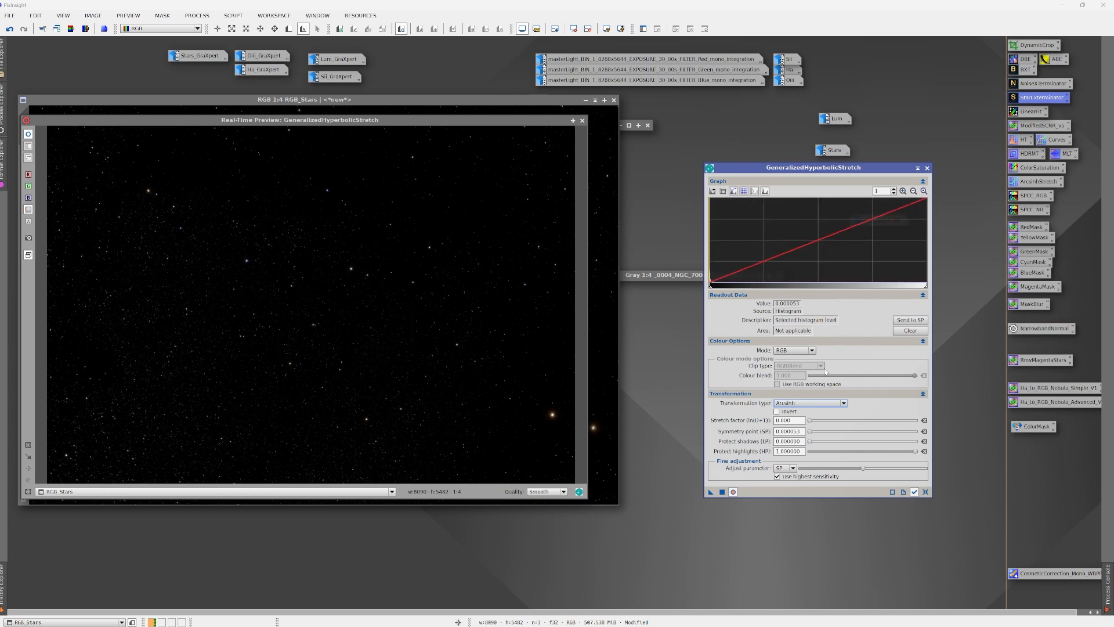
pyautogui.moveTo(811, 424); pyautogui.dragTo(822, 427)
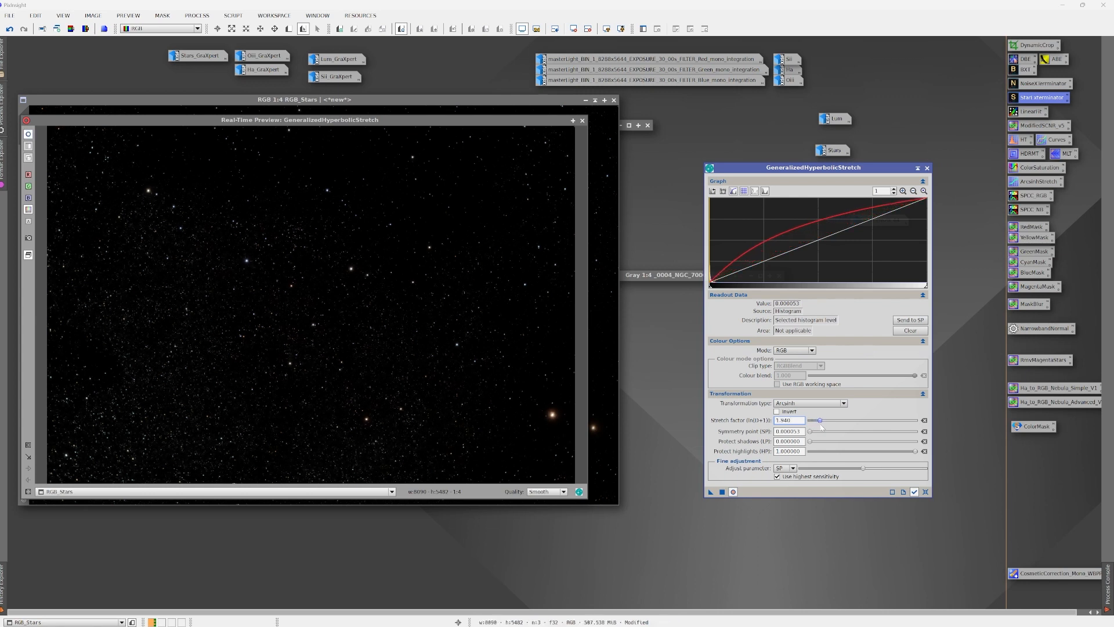
pyautogui.click(723, 493)
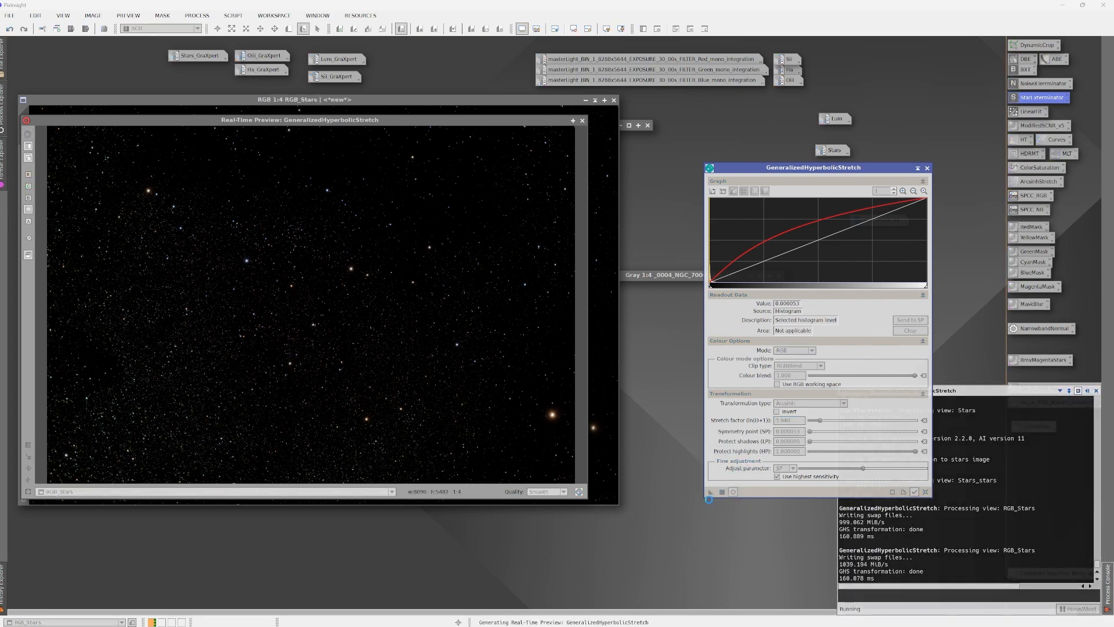
# Step: Reset GeneralizedHyperbolicStretch and stretch RGB_Stars with symmetry point 0.000075, stretch factor about 1.04 and local intensity about 4.17, then close it
pyautogui.click(925, 492)
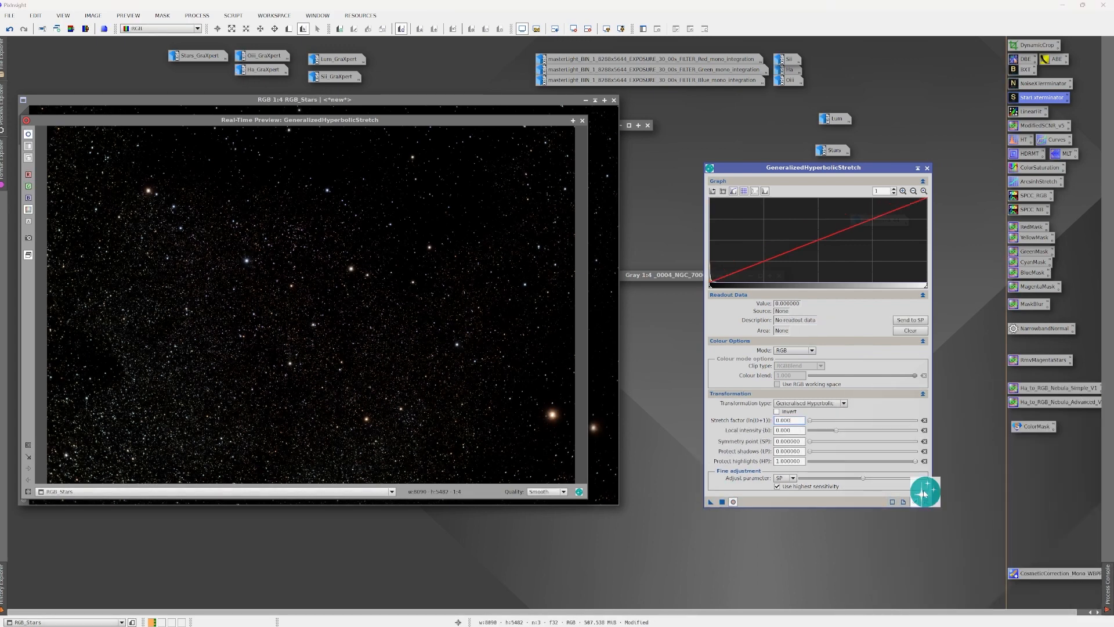
pyautogui.click(903, 192)
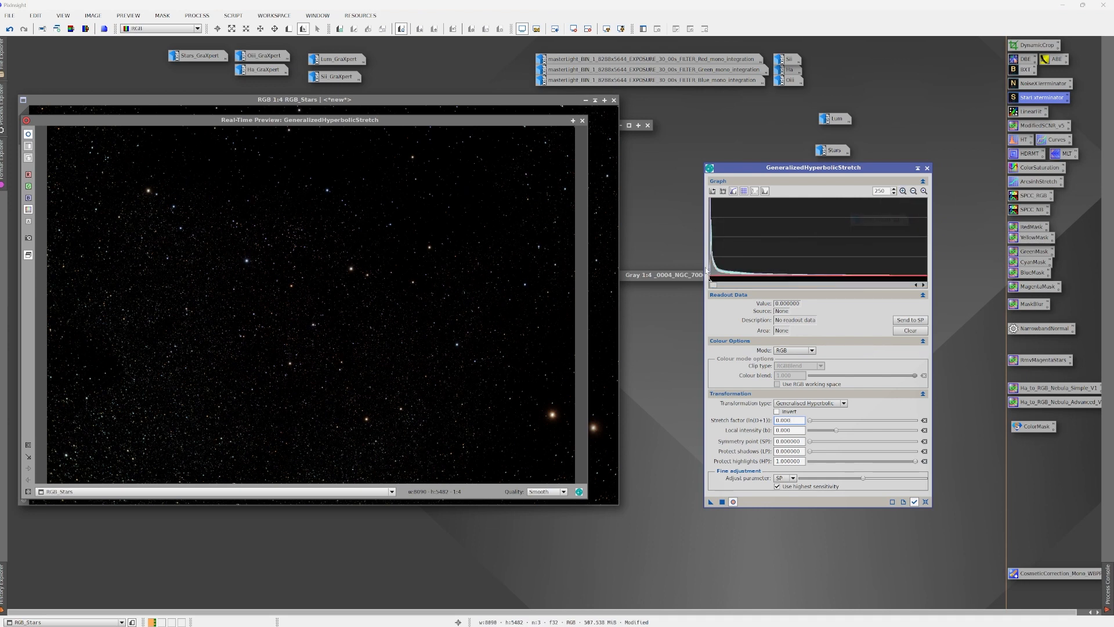
pyautogui.click(715, 277)
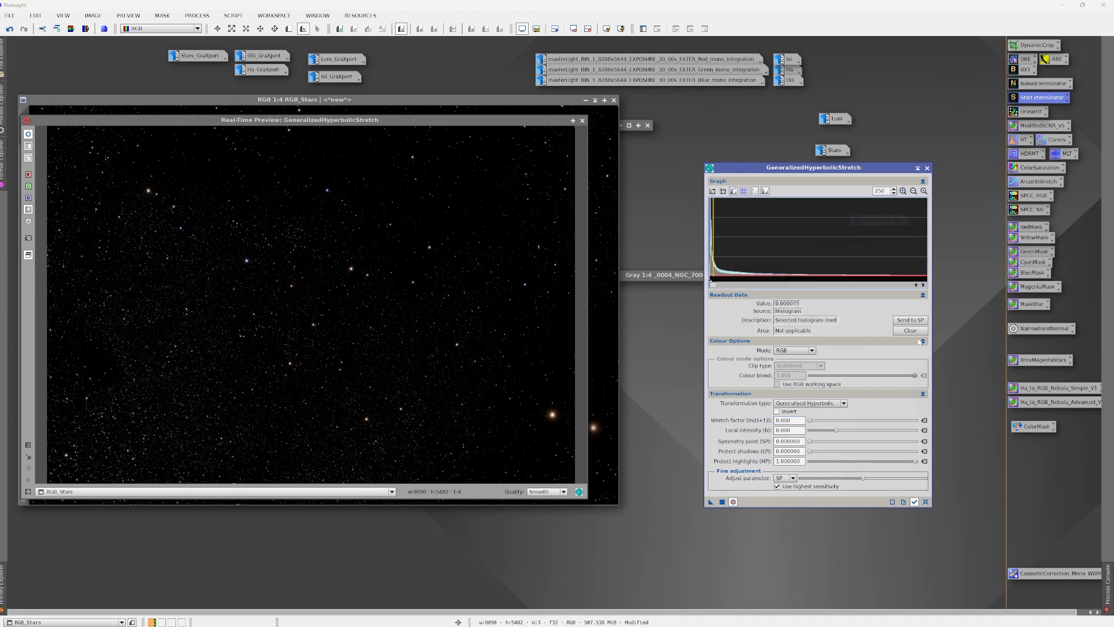
pyautogui.click(910, 320)
pyautogui.moveTo(836, 432); pyautogui.dragTo(815, 424)
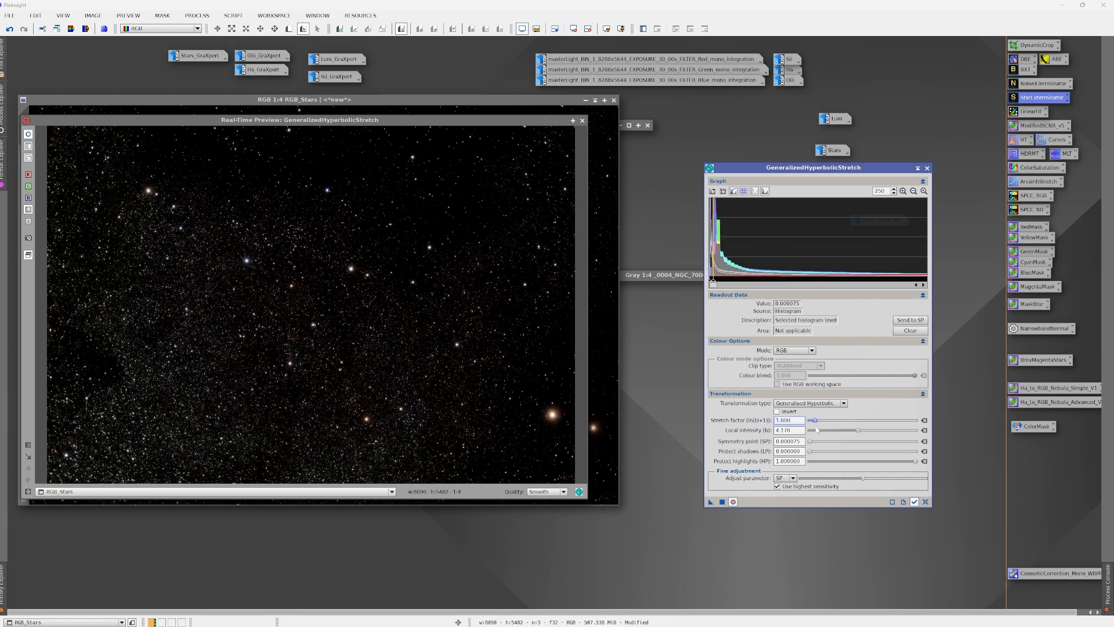
pyautogui.click(722, 501)
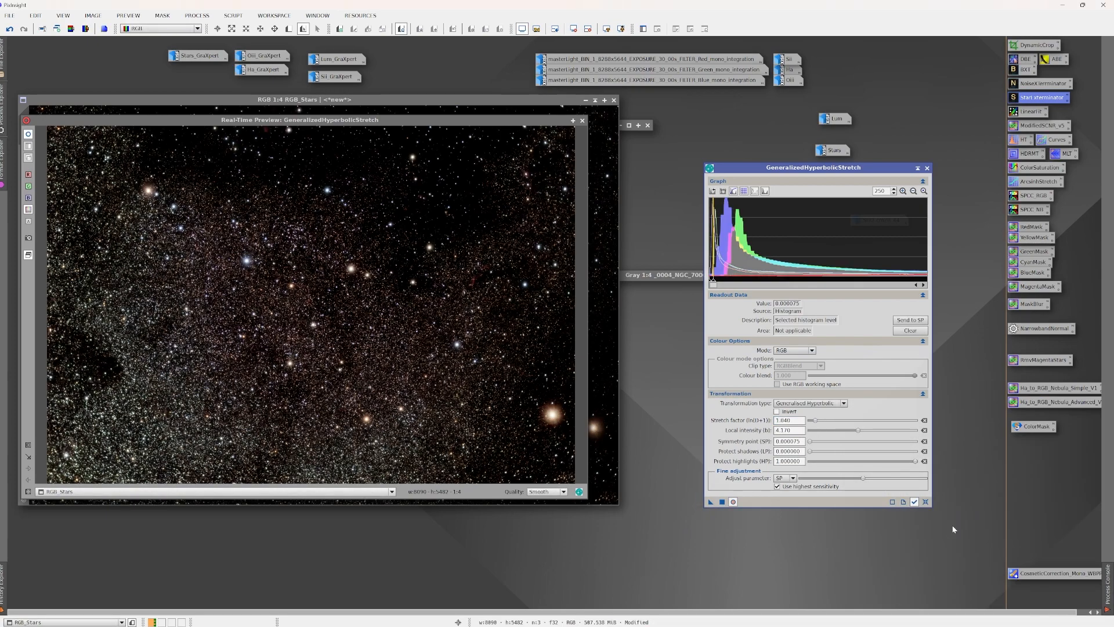
pyautogui.click(927, 168)
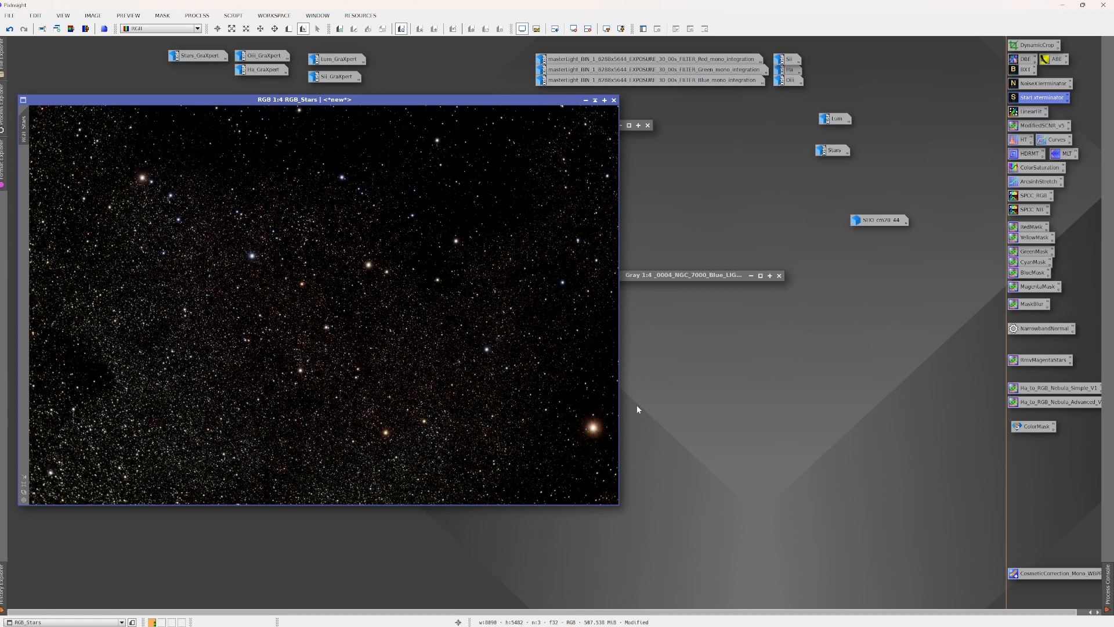
# Step: Open CurvesTransformation beside RGB_Stars and start its real-time preview
pyautogui.doubleClick(1056, 140)
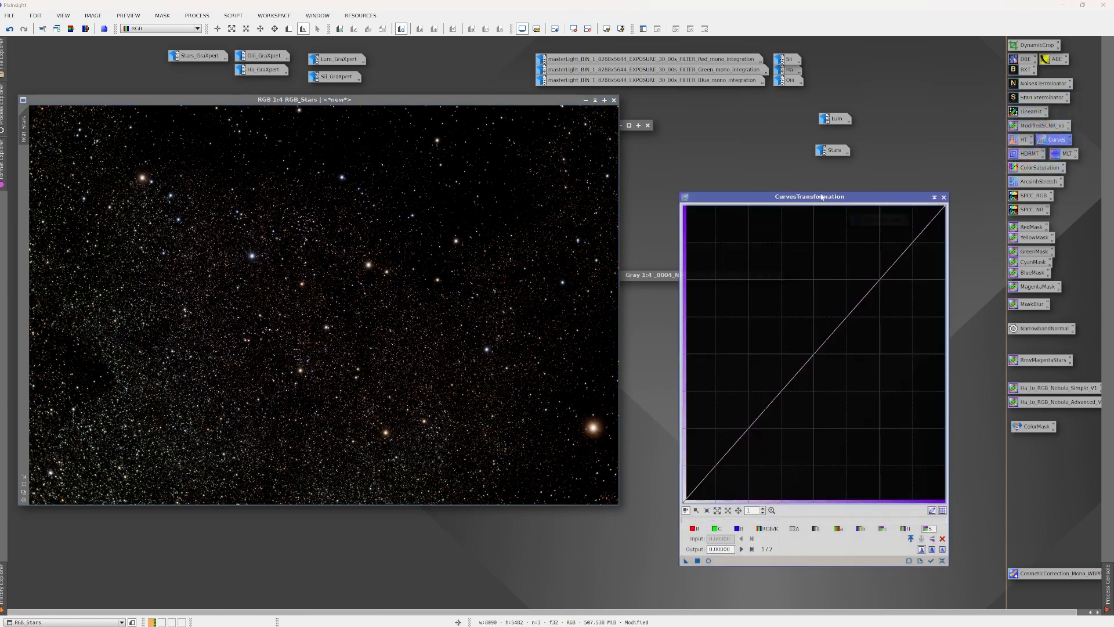
pyautogui.moveTo(822, 198); pyautogui.dragTo(762, 153)
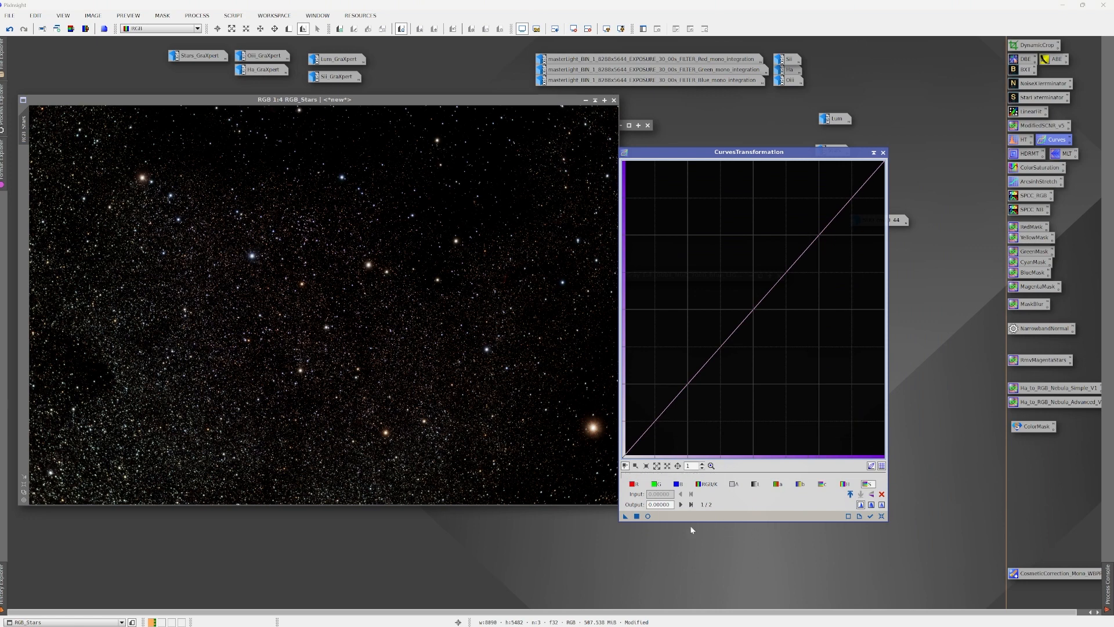
pyautogui.click(648, 516)
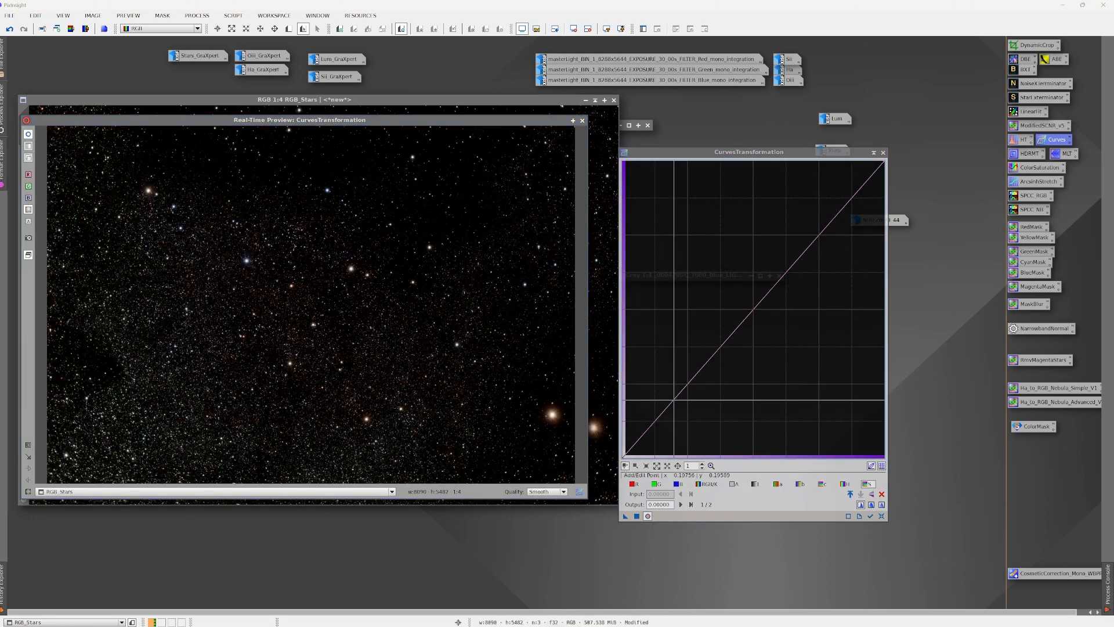
# Step: Apply a gentle S-shaped saturation curve to RGB_Stars through about (0.228, 0.177) and (0.626, 0.665), and close the curves tool and preview
pyautogui.click(680, 402)
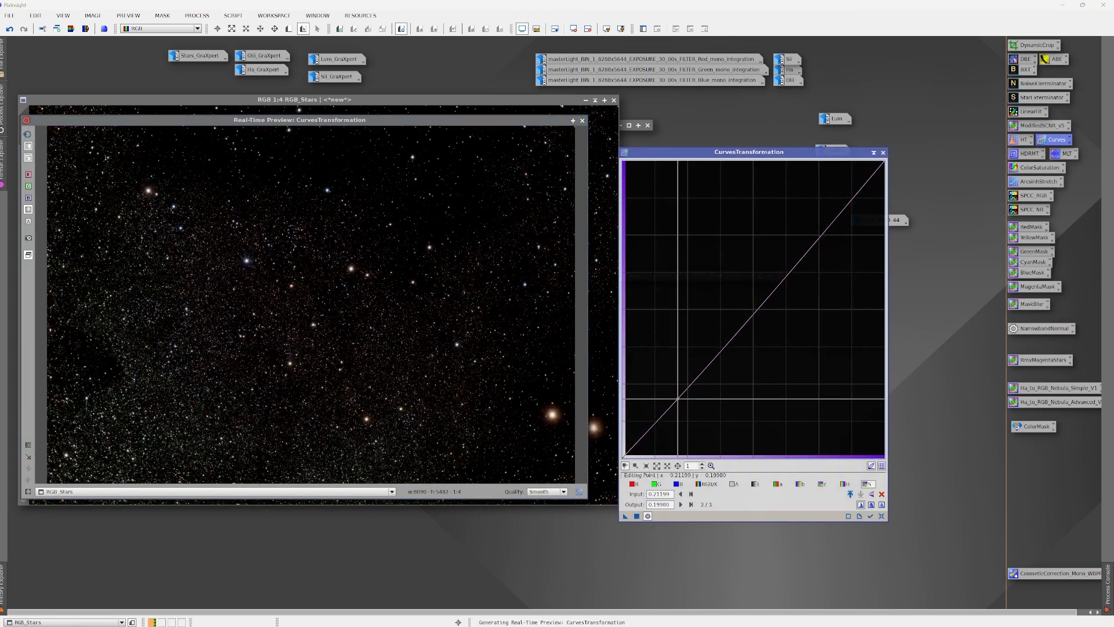
pyautogui.moveTo(680, 401); pyautogui.dragTo(682, 406)
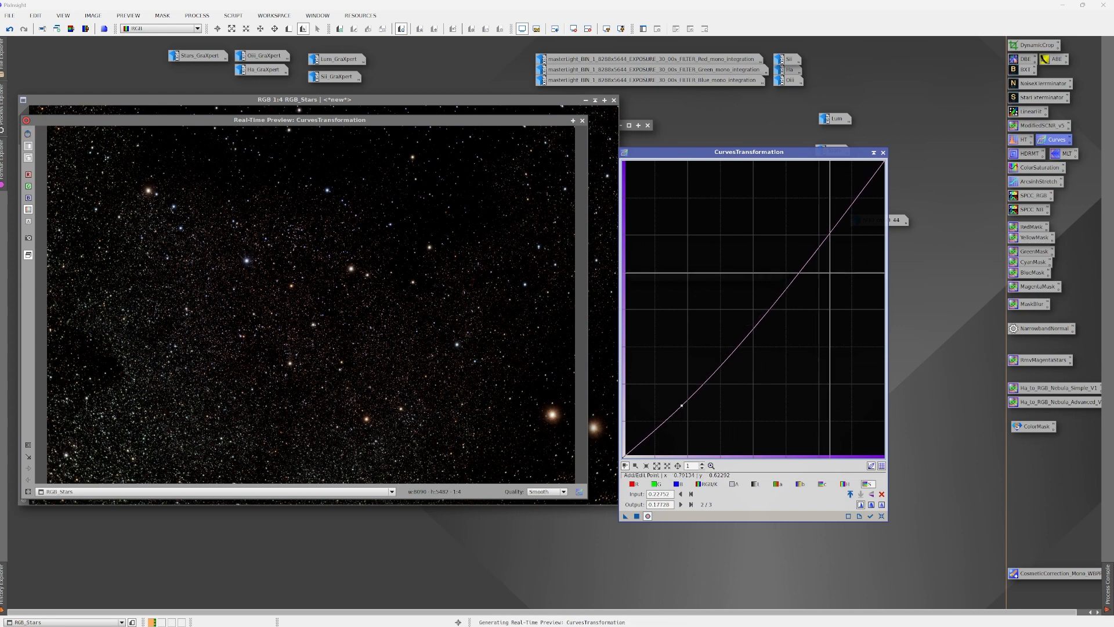
pyautogui.moveTo(798, 279); pyautogui.dragTo(787, 260)
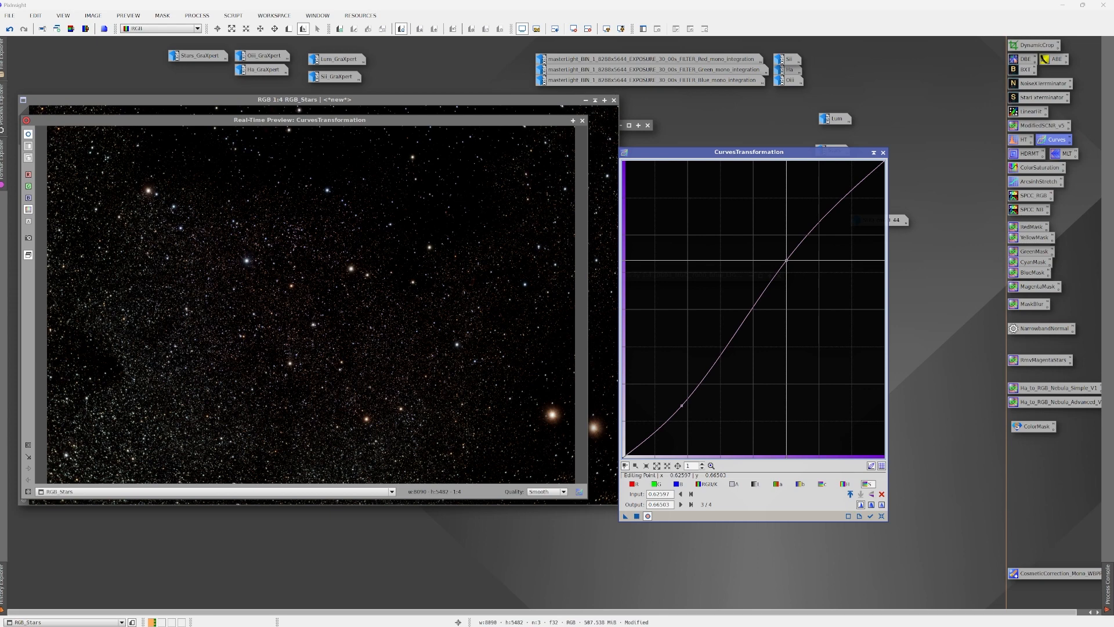
pyautogui.click(637, 517)
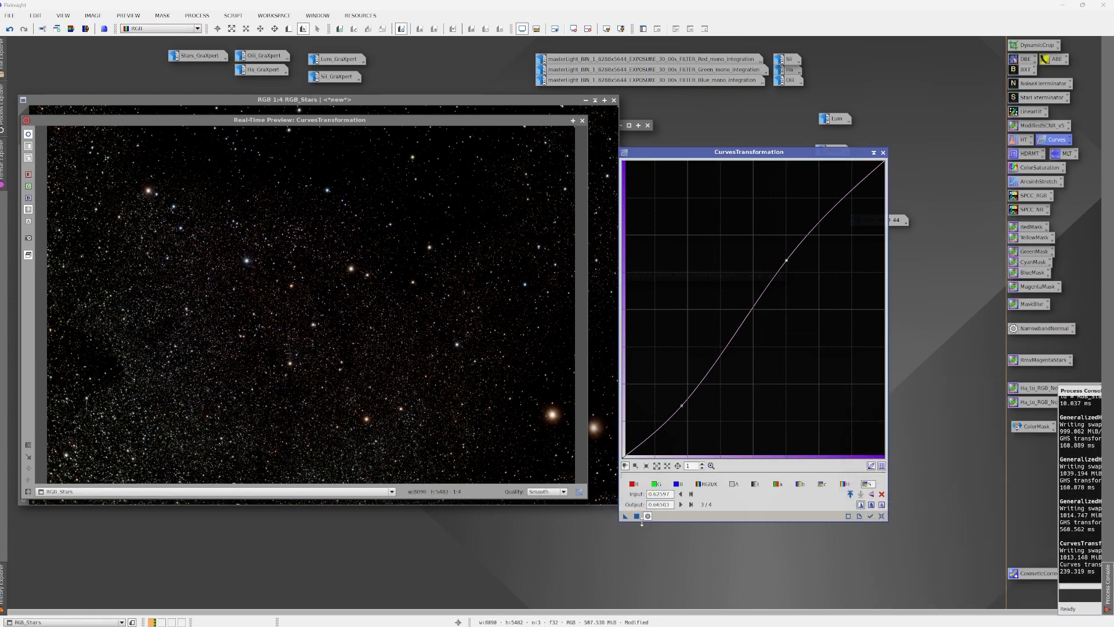
pyautogui.click(884, 153)
pyautogui.click(583, 121)
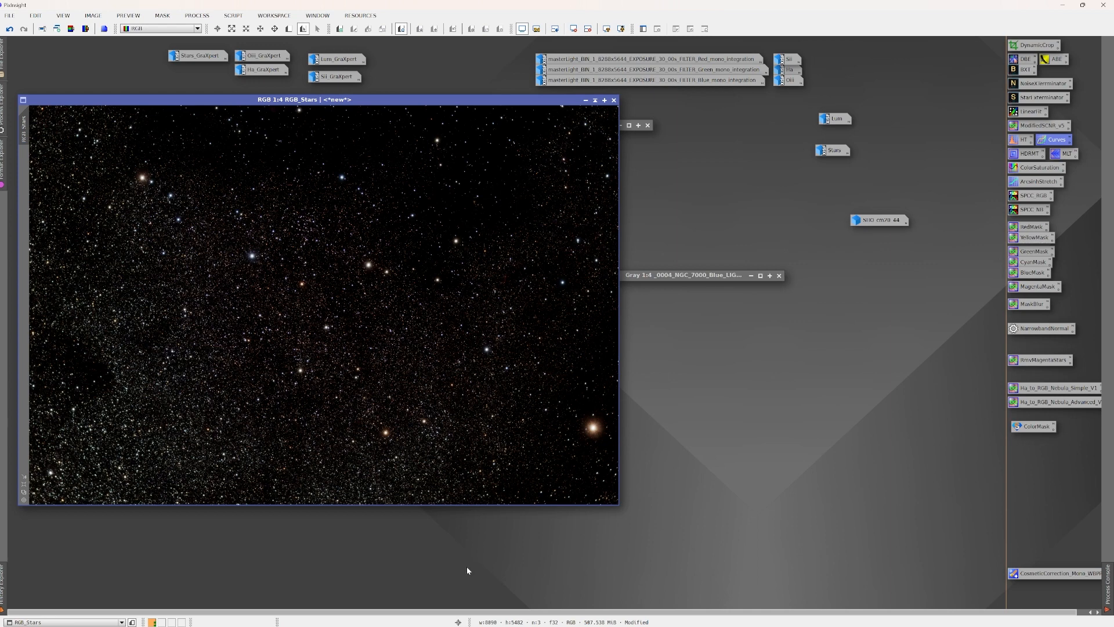
# Step: Restore the starless SHO image and arrange it alongside RGB_Stars so both windows are accessible
pyautogui.moveTo(401, 100); pyautogui.dragTo(492, 261)
pyautogui.doubleClick(577, 126)
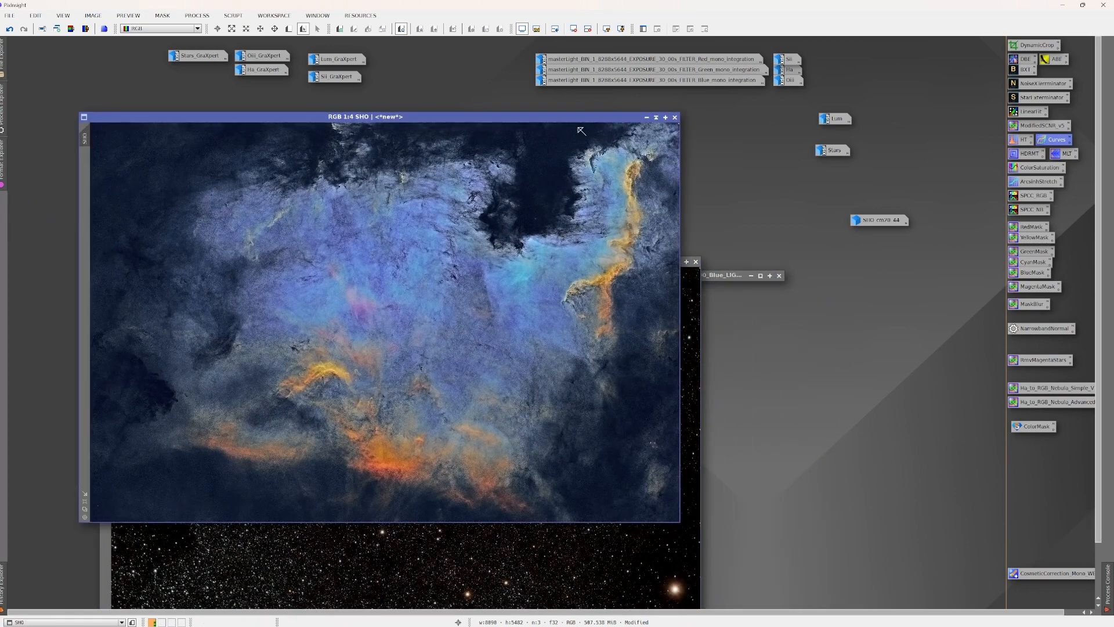
pyautogui.moveTo(434, 118); pyautogui.dragTo(585, 117)
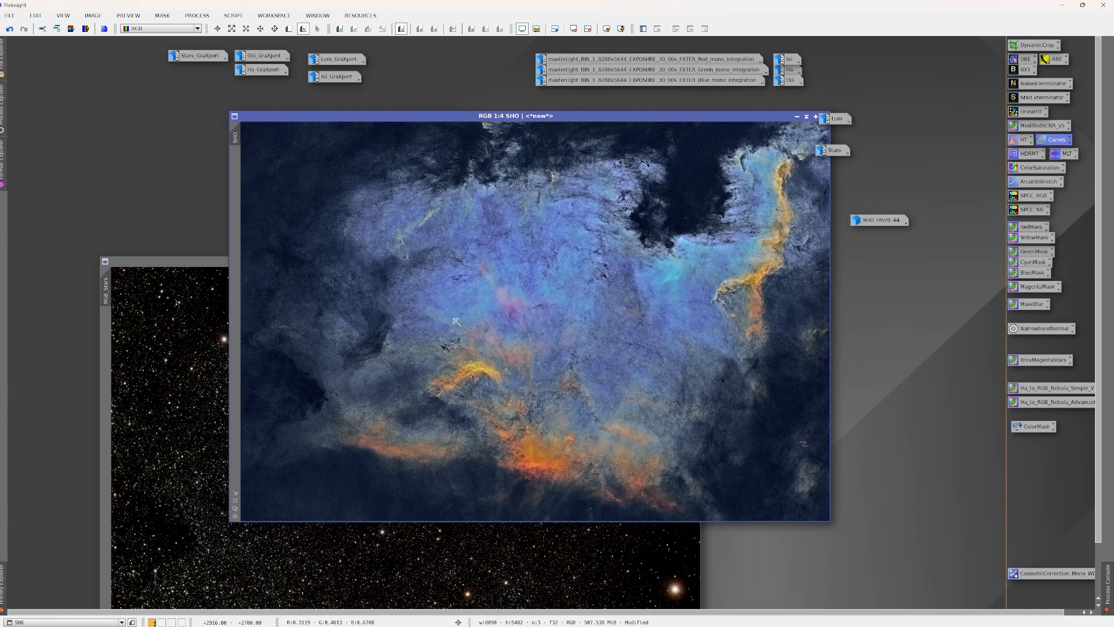
pyautogui.moveTo(210, 264); pyautogui.dragTo(168, 166)
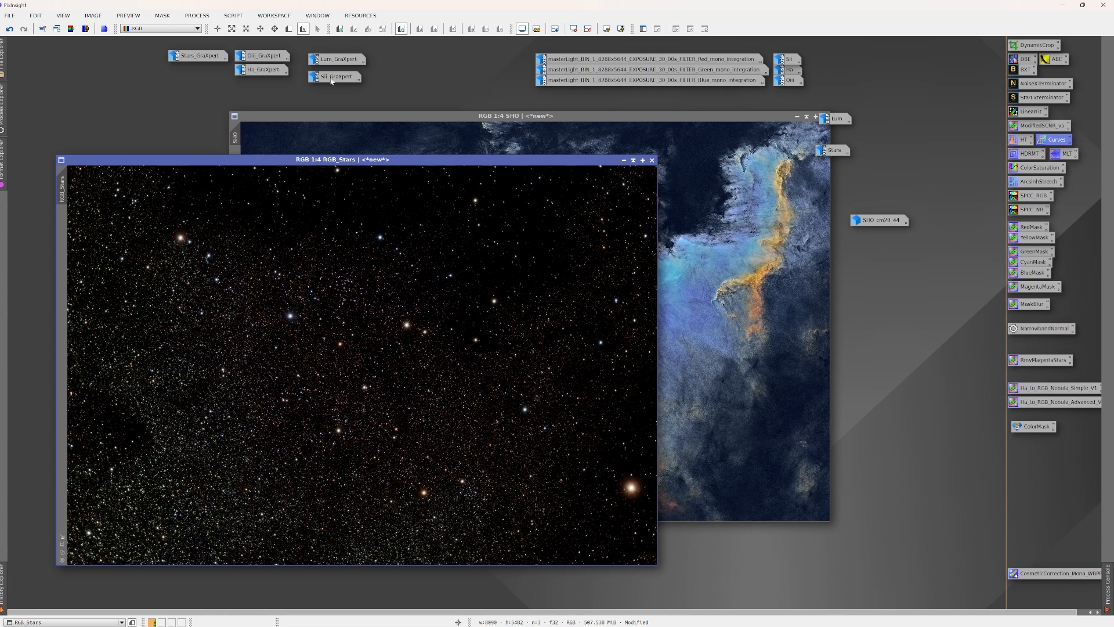
# Step: Open the ScreenStars utility script
pyautogui.click(233, 15)
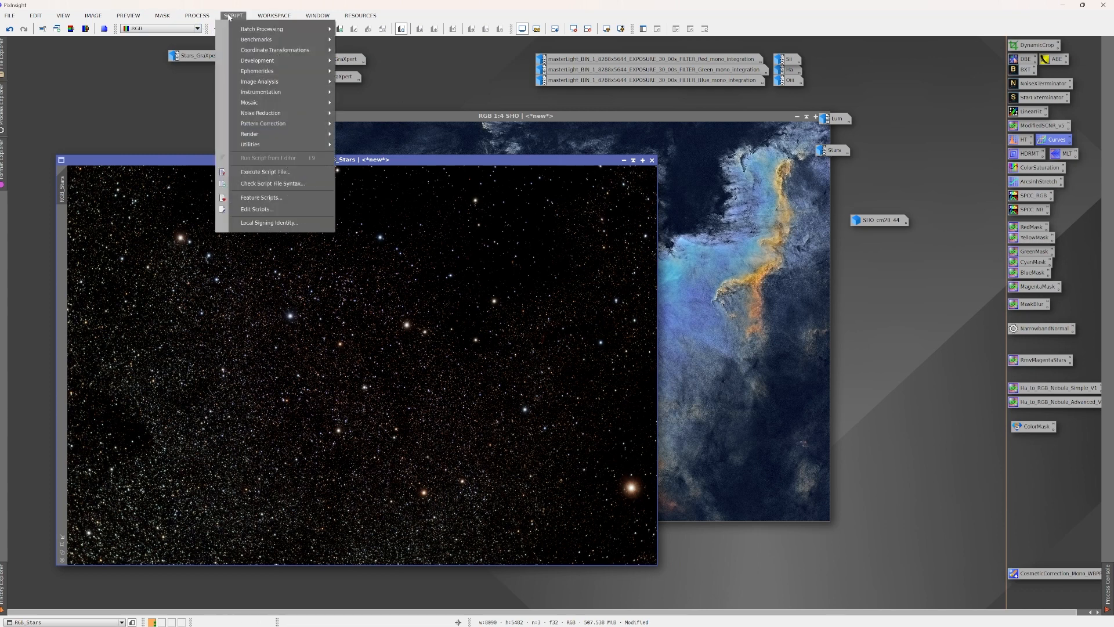
pyautogui.moveTo(262, 150)
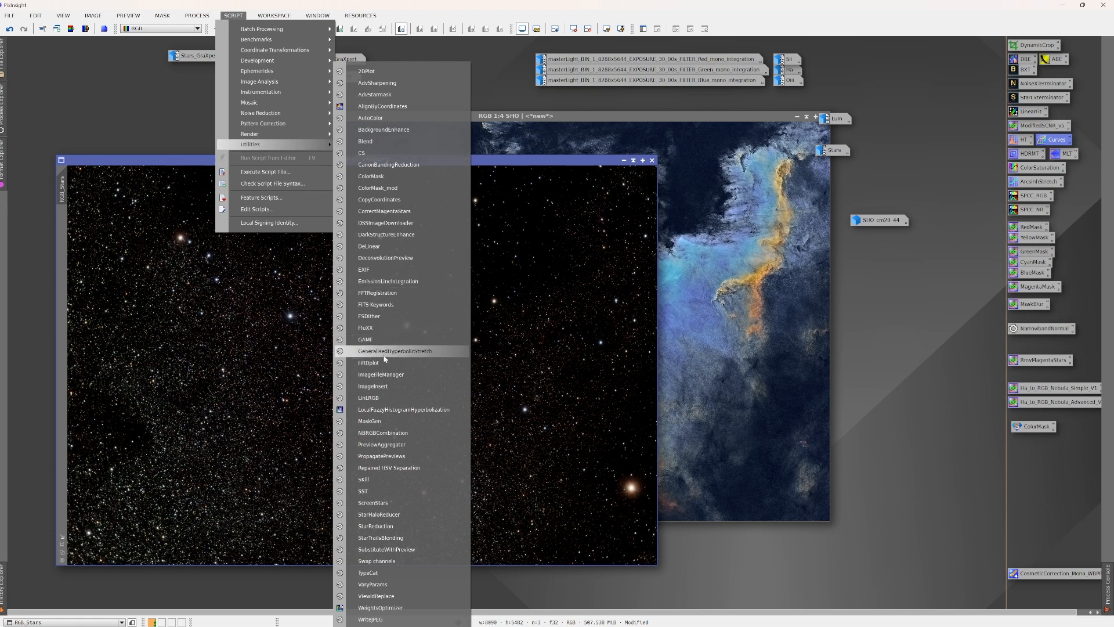
pyautogui.click(387, 503)
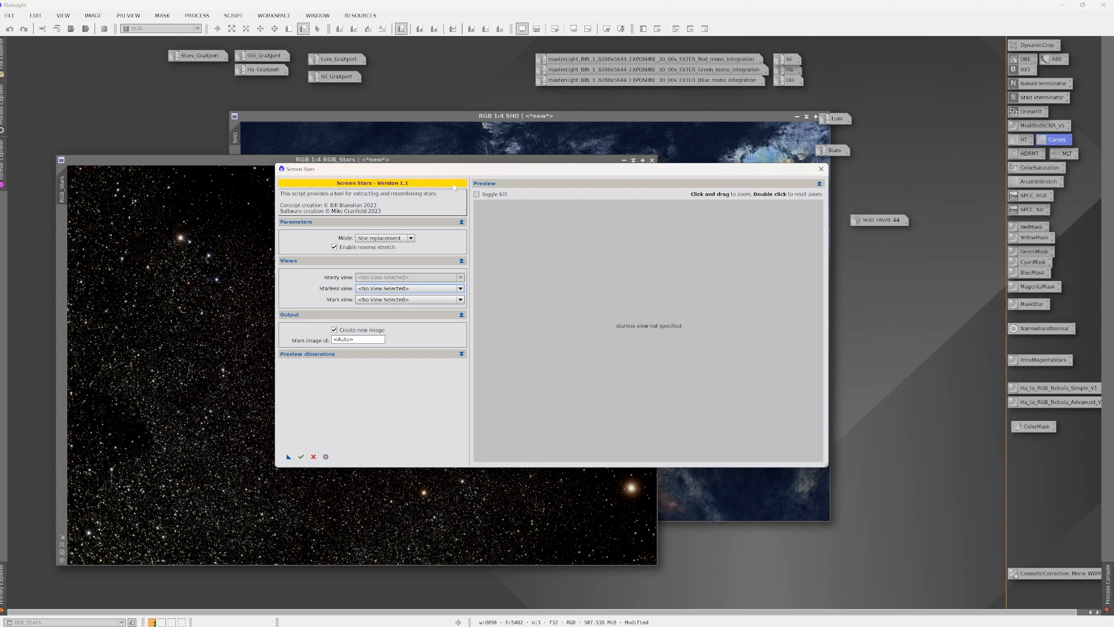
pyautogui.moveTo(479, 177); pyautogui.dragTo(483, 175)
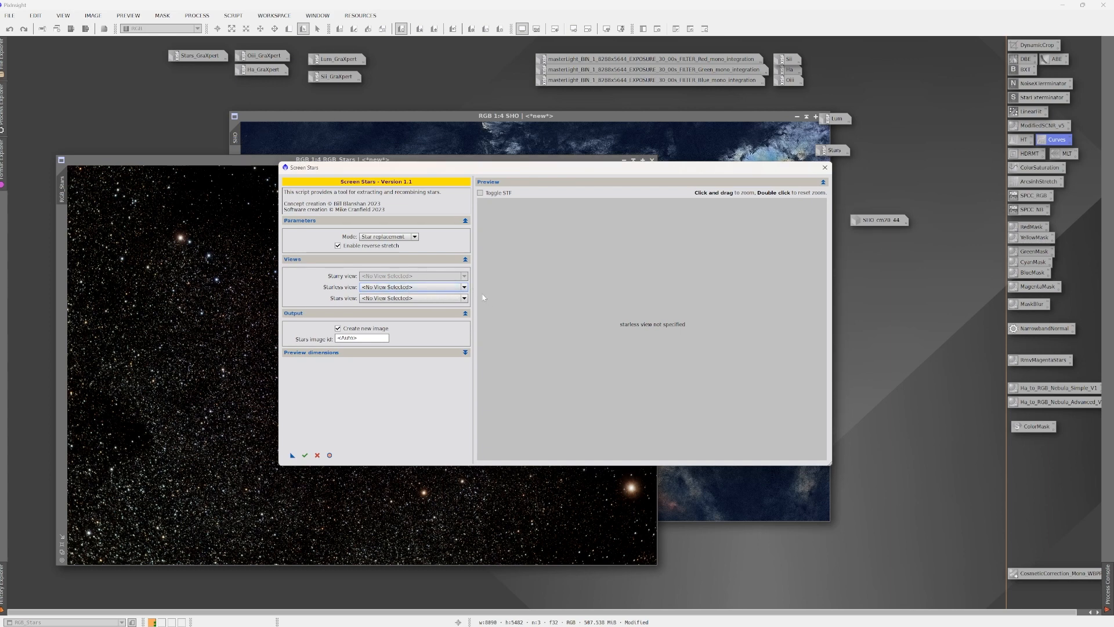
# Step: Combine starless view SHO with stars view RGB_Stars into a new image using star replacement mode, and close the script
pyautogui.click(463, 287)
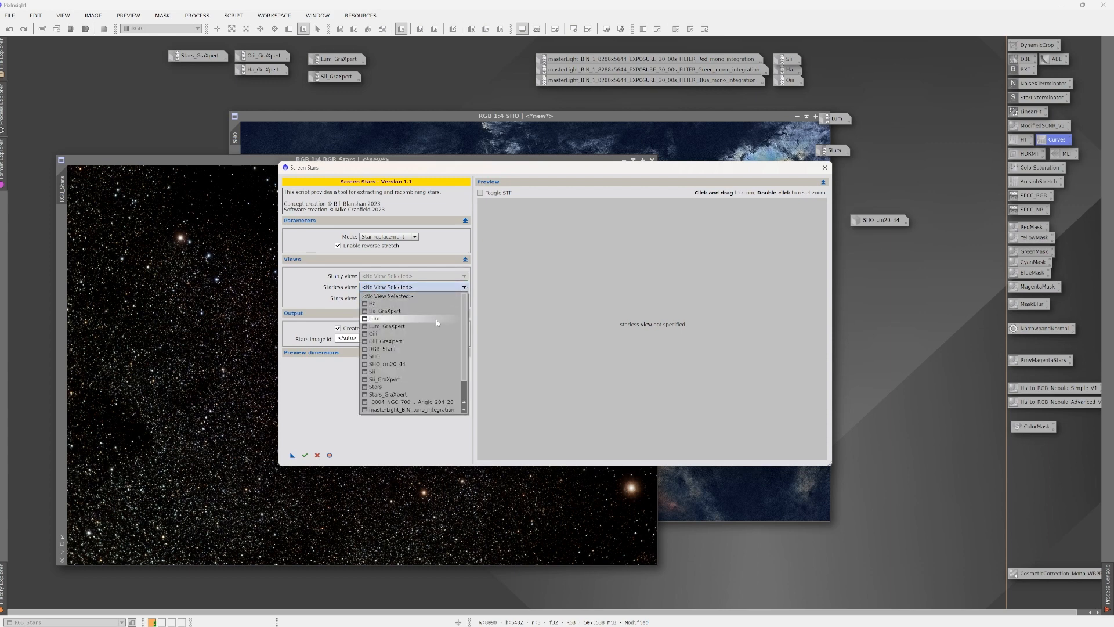
pyautogui.click(430, 358)
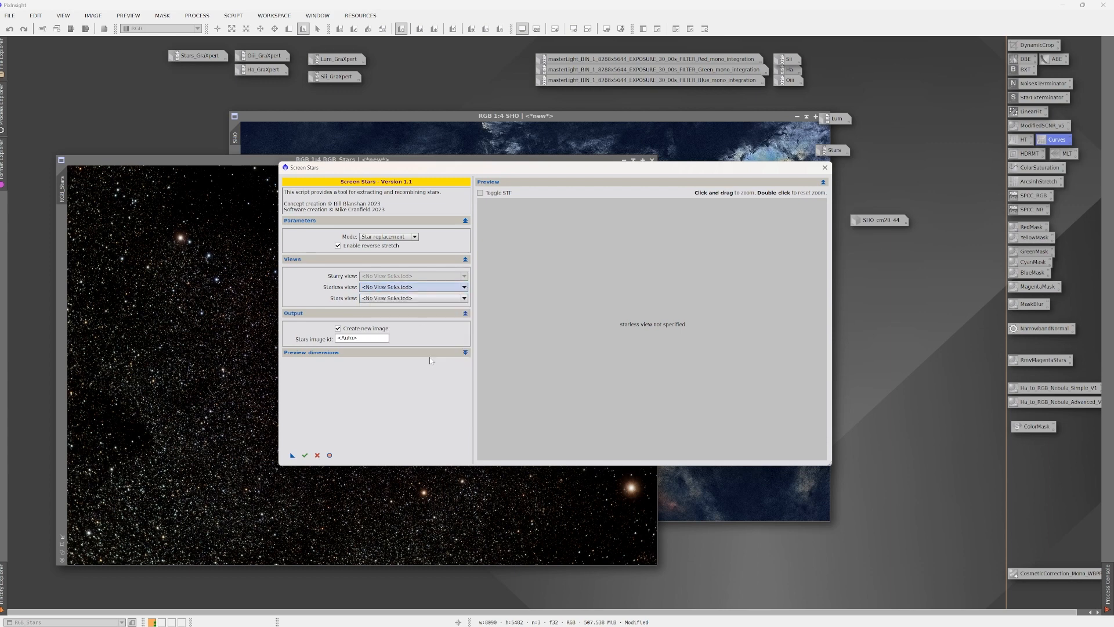
pyautogui.click(397, 299)
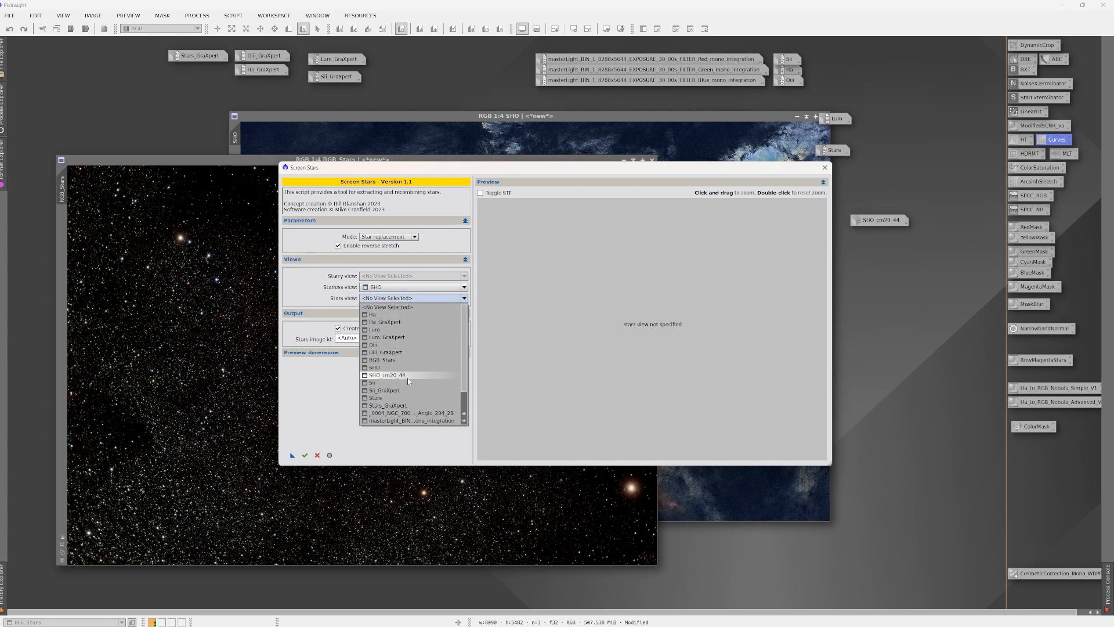
pyautogui.click(408, 361)
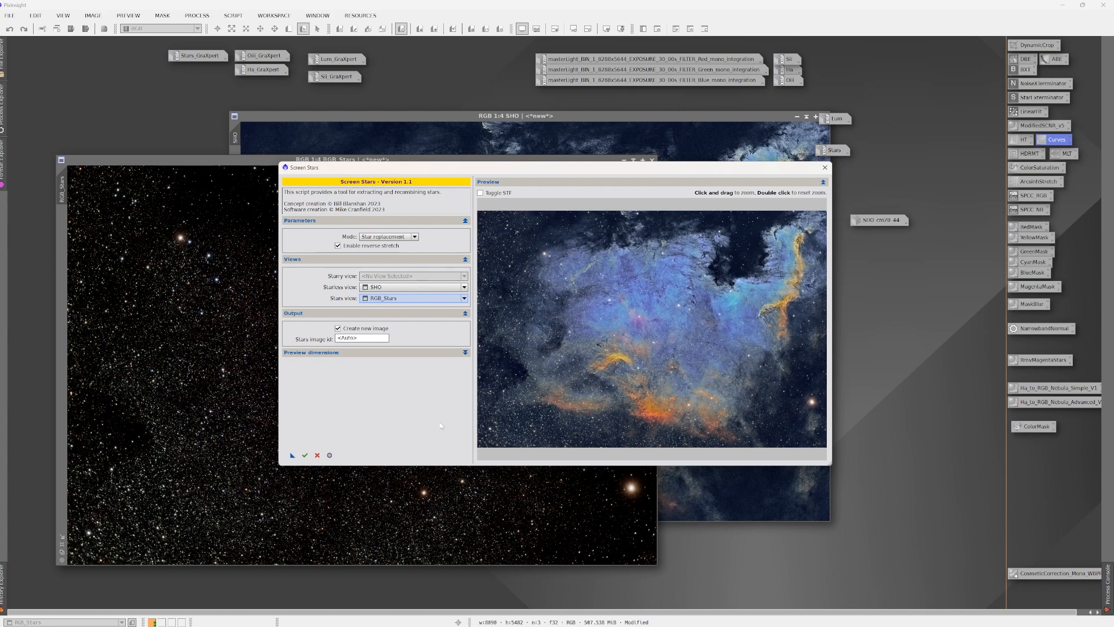
pyautogui.click(305, 455)
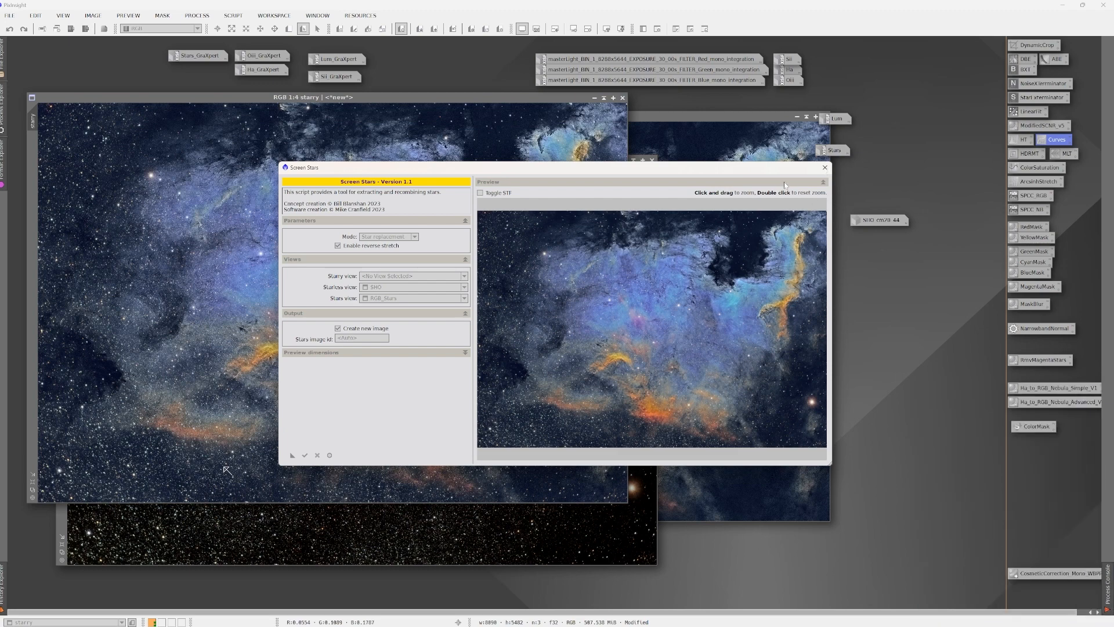
pyautogui.click(825, 168)
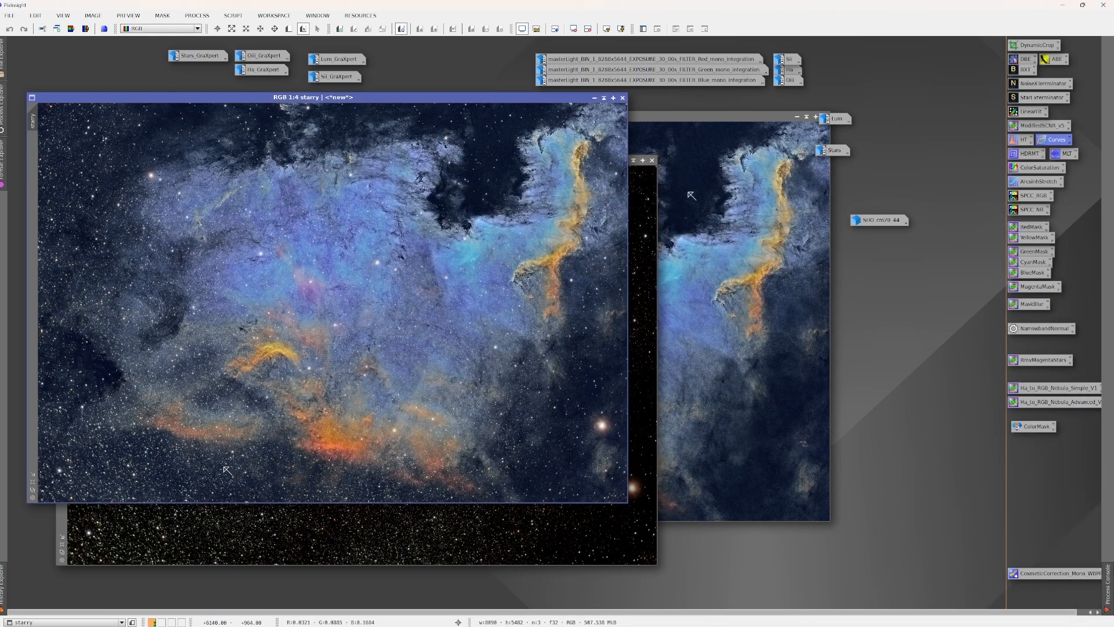
# Step: Tuck the SHO and RGB_Stars windows away and reposition the combined starry image in the workspace
pyautogui.moveTo(392, 98); pyautogui.dragTo(477, 233)
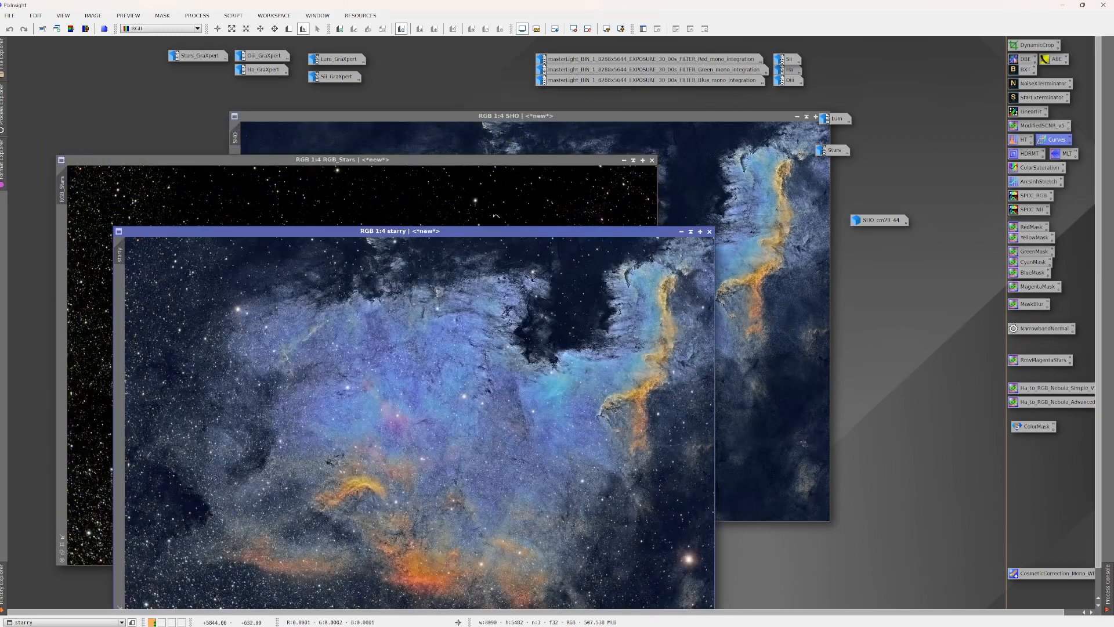
pyautogui.click(806, 116)
pyautogui.moveTo(532, 232); pyautogui.dragTo(509, 126)
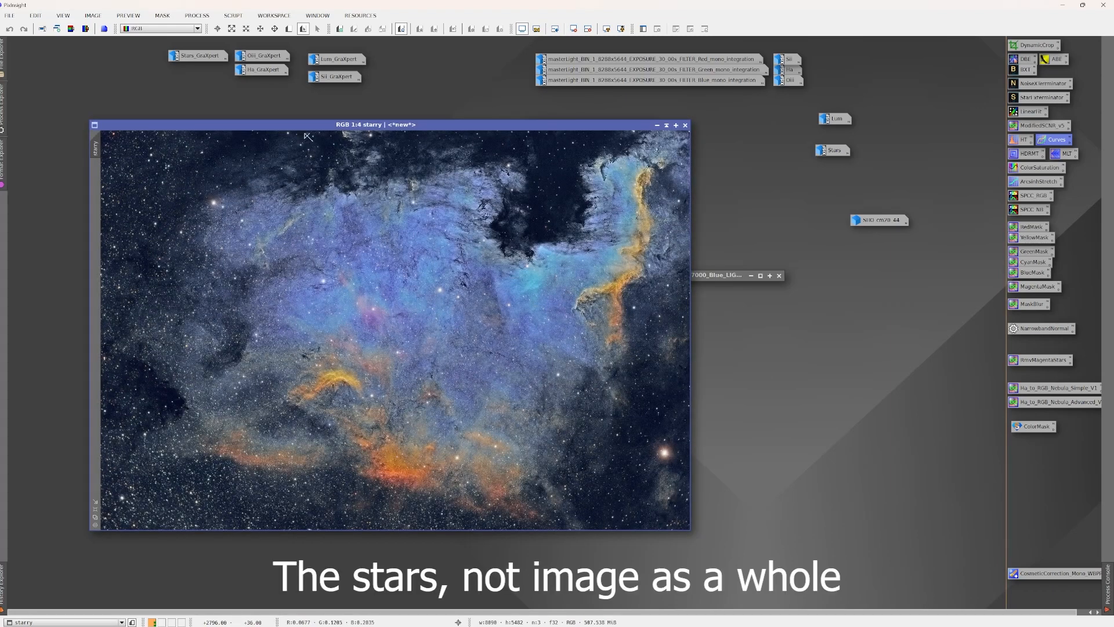
pyautogui.moveTo(304, 126); pyautogui.dragTo(259, 131)
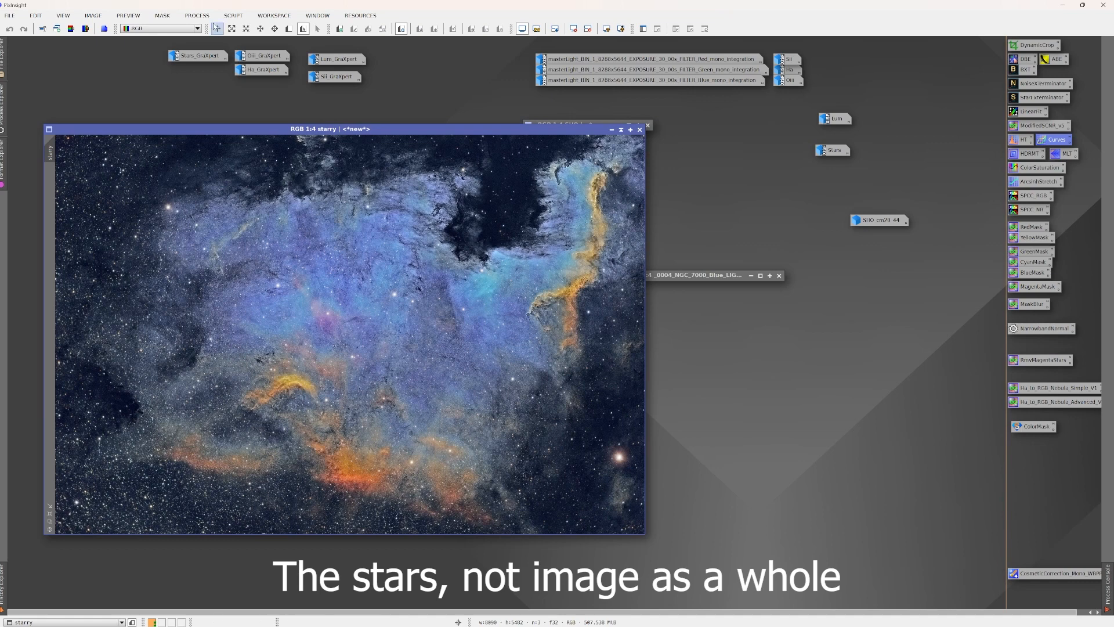
# Step: Open the StarReduction utility script and keep starry as the target view
pyautogui.click(232, 15)
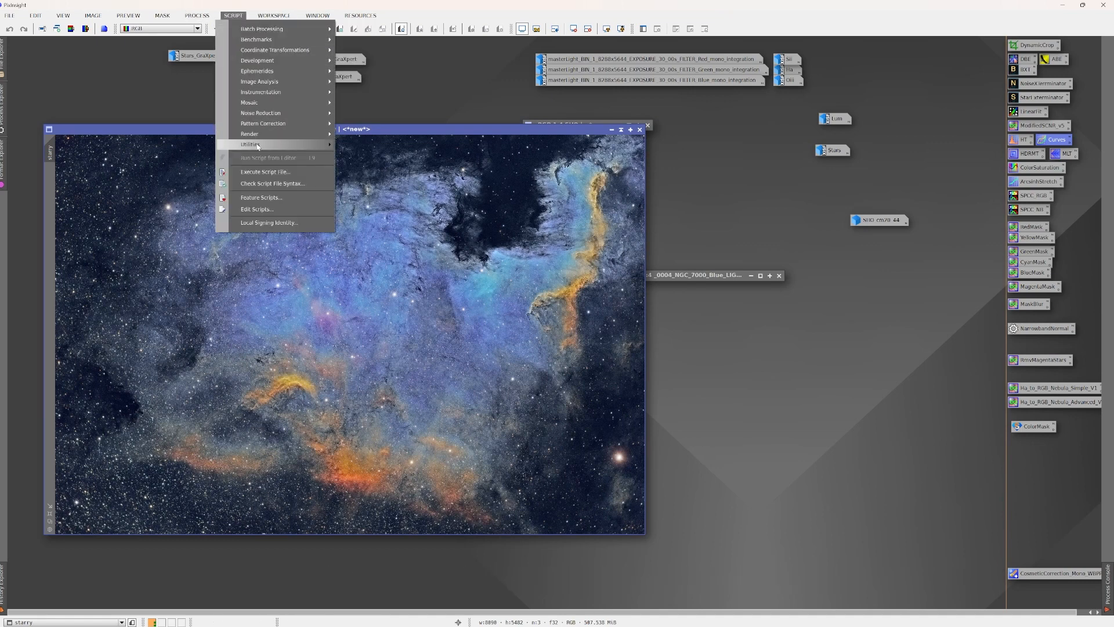
pyautogui.moveTo(256, 144)
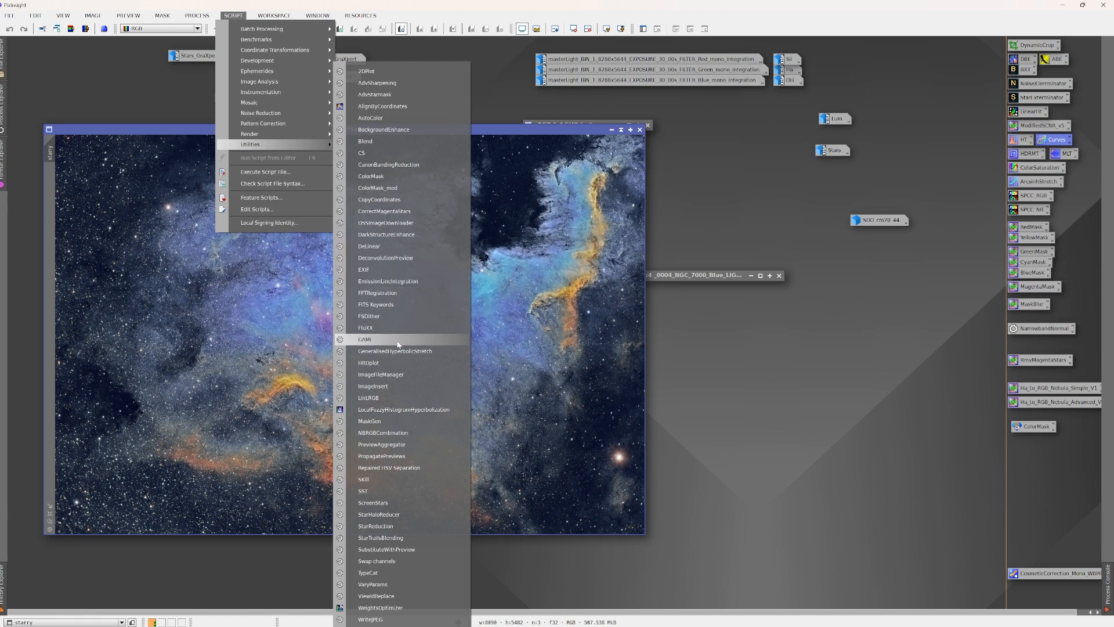
pyautogui.click(375, 526)
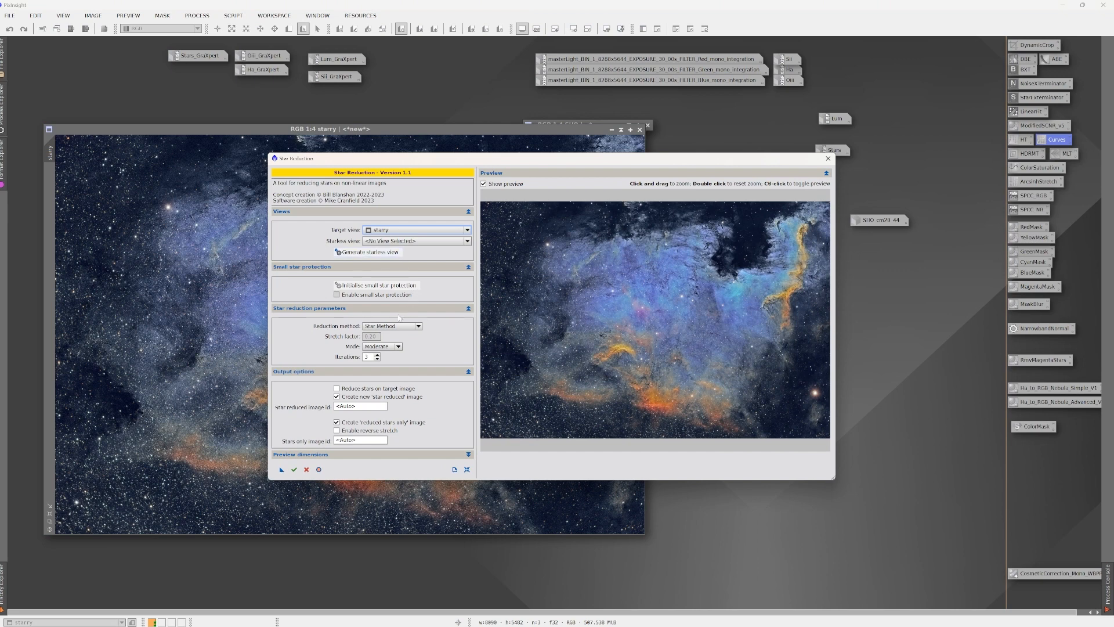
pyautogui.click(466, 231)
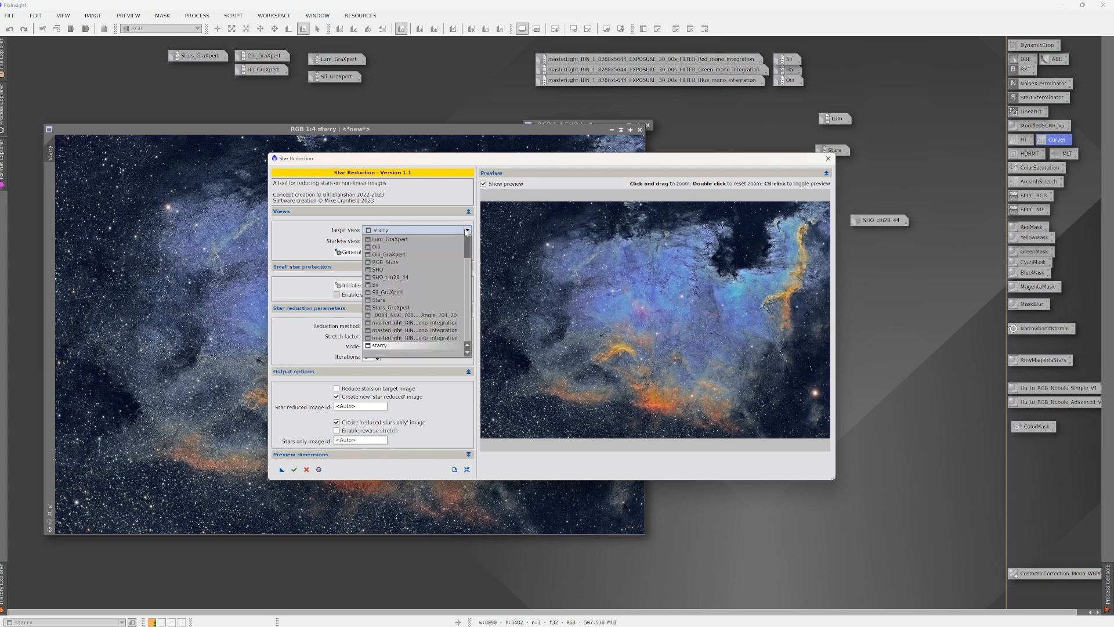
pyautogui.click(466, 232)
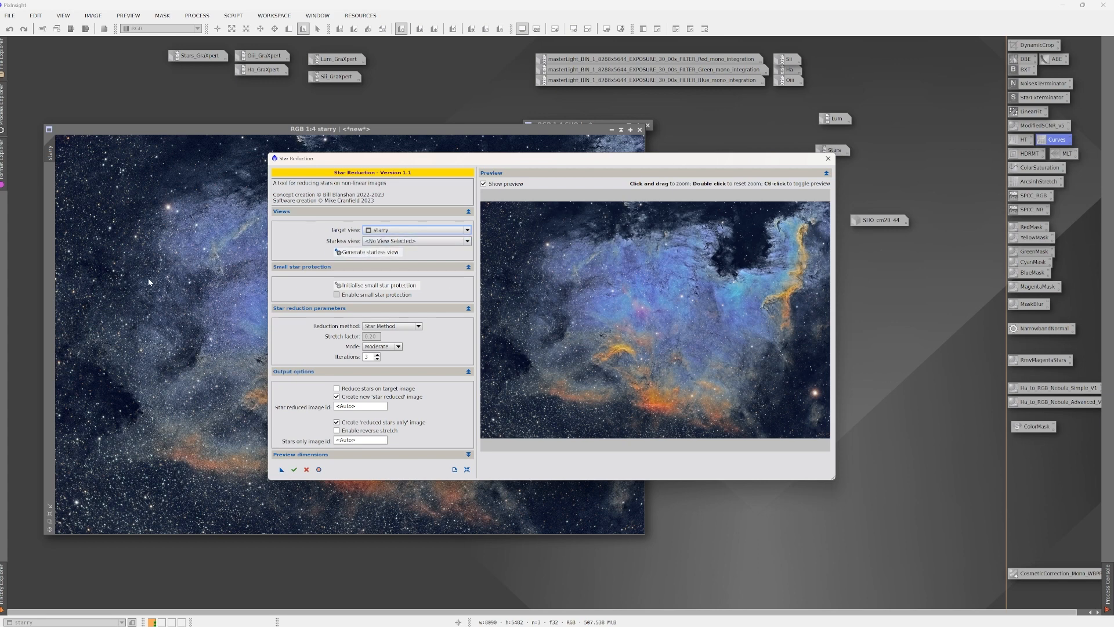
# Step: Generate a starless view of starry with StarXTerminator and reposition the Star Reduction dialog
pyautogui.click(356, 256)
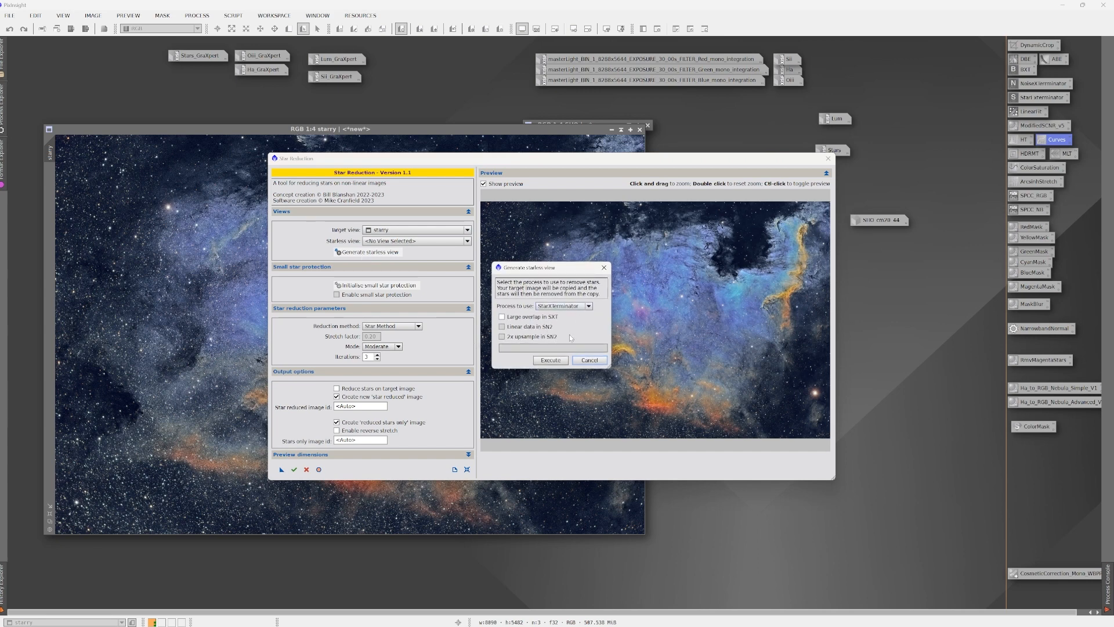
pyautogui.click(550, 360)
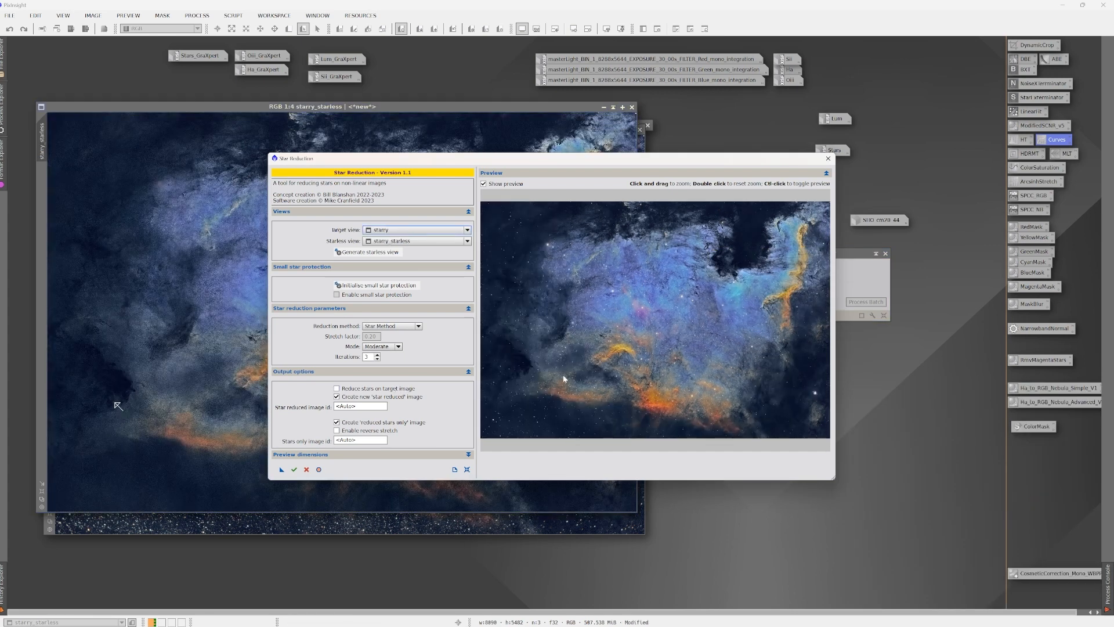
pyautogui.moveTo(560, 161); pyautogui.dragTo(484, 142)
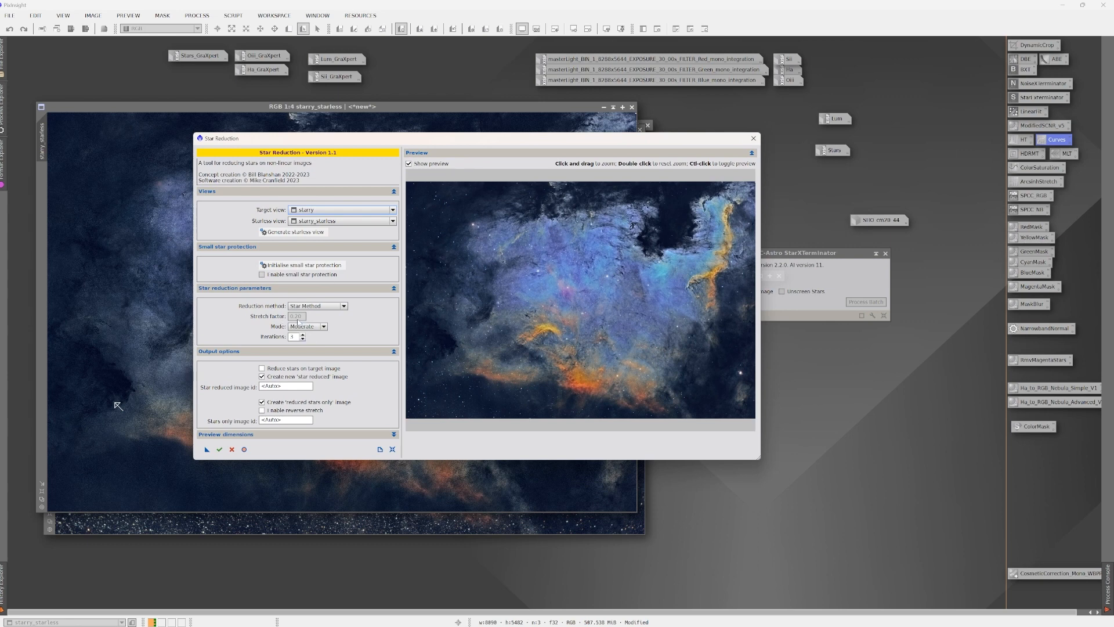
# Step: Try the Transfer Method, then the Star Method in Soft and Strong modes, comparing the star reduction previews
pyautogui.click(344, 307)
pyautogui.click(339, 314)
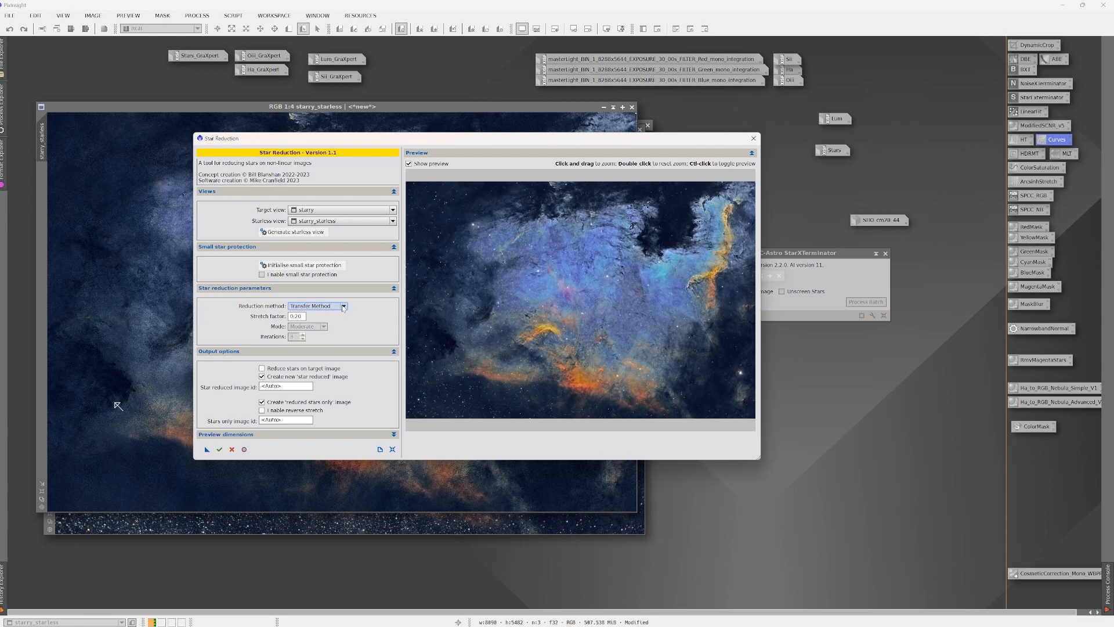
pyautogui.click(339, 306)
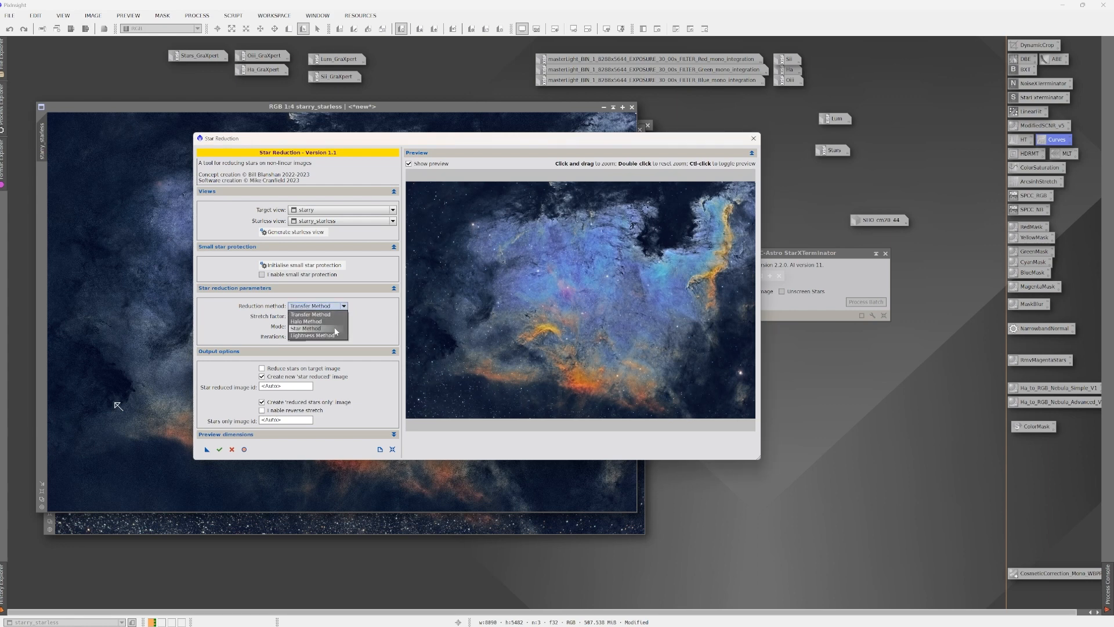
pyautogui.click(335, 329)
pyautogui.click(324, 328)
pyautogui.click(313, 352)
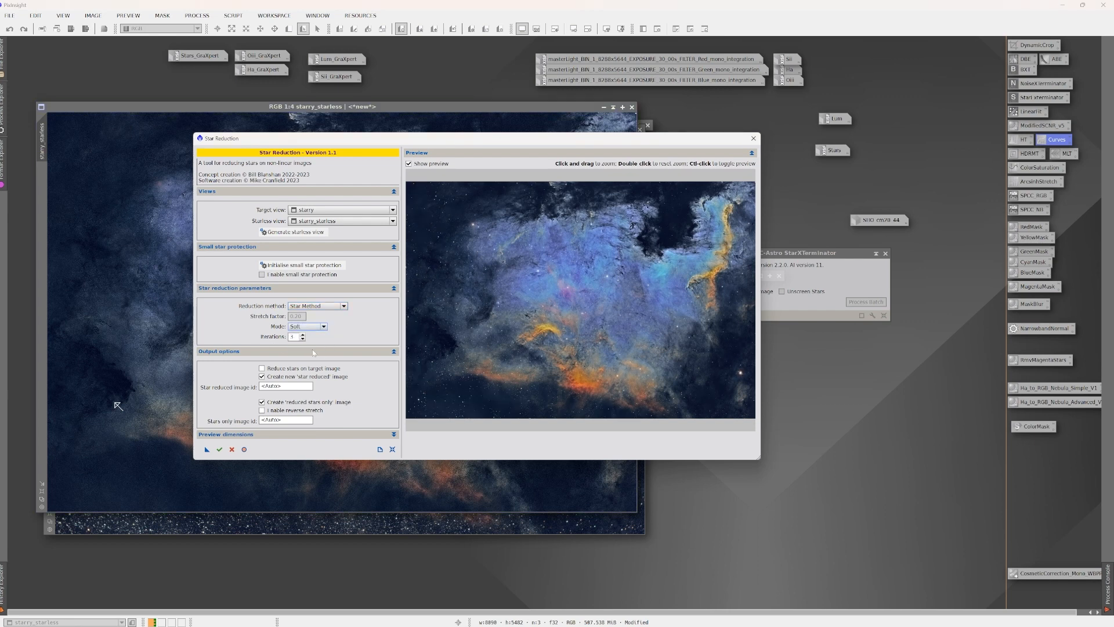
pyautogui.click(325, 327)
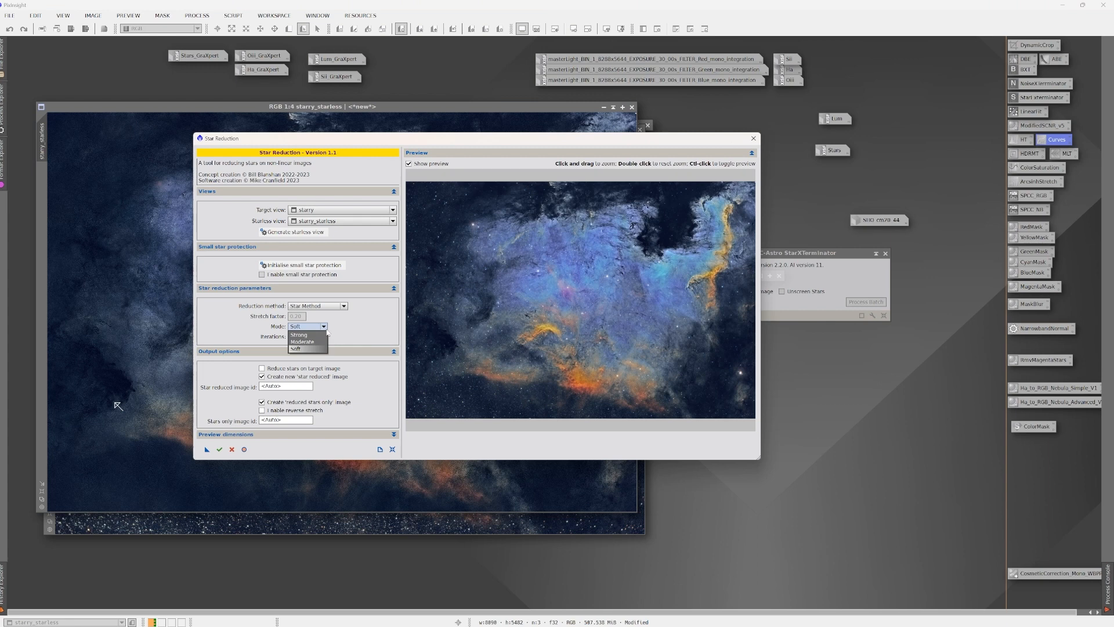
pyautogui.click(325, 335)
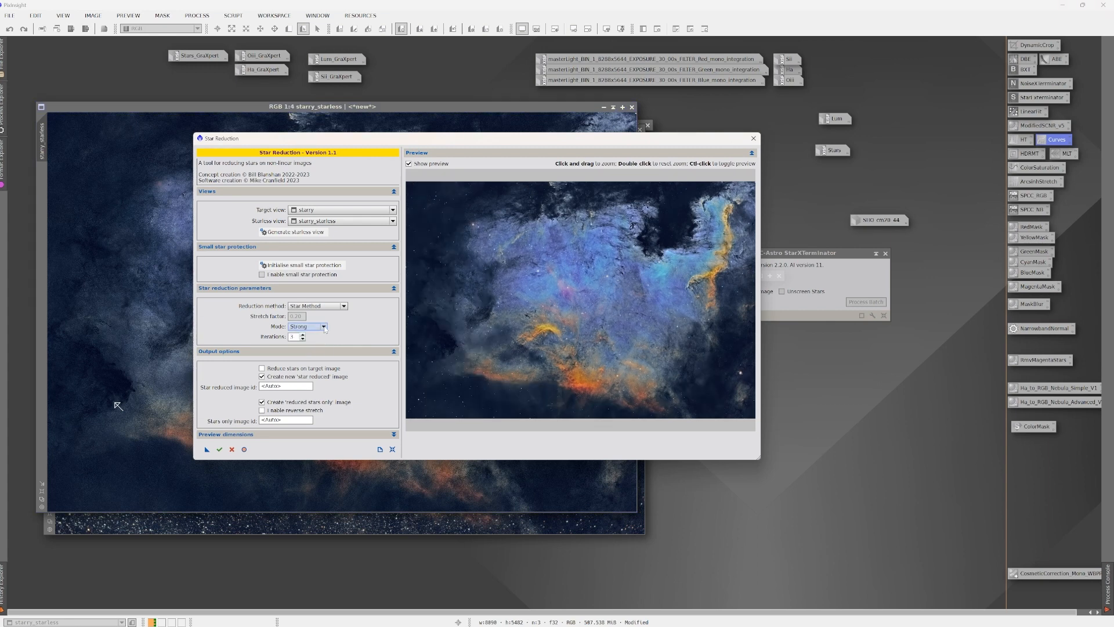
# Step: Lower the star reduction iterations to 1, try Soft mode, and set the mode to Moderate
pyautogui.click(302, 339)
pyautogui.click(302, 339)
pyautogui.click(326, 331)
pyautogui.click(315, 349)
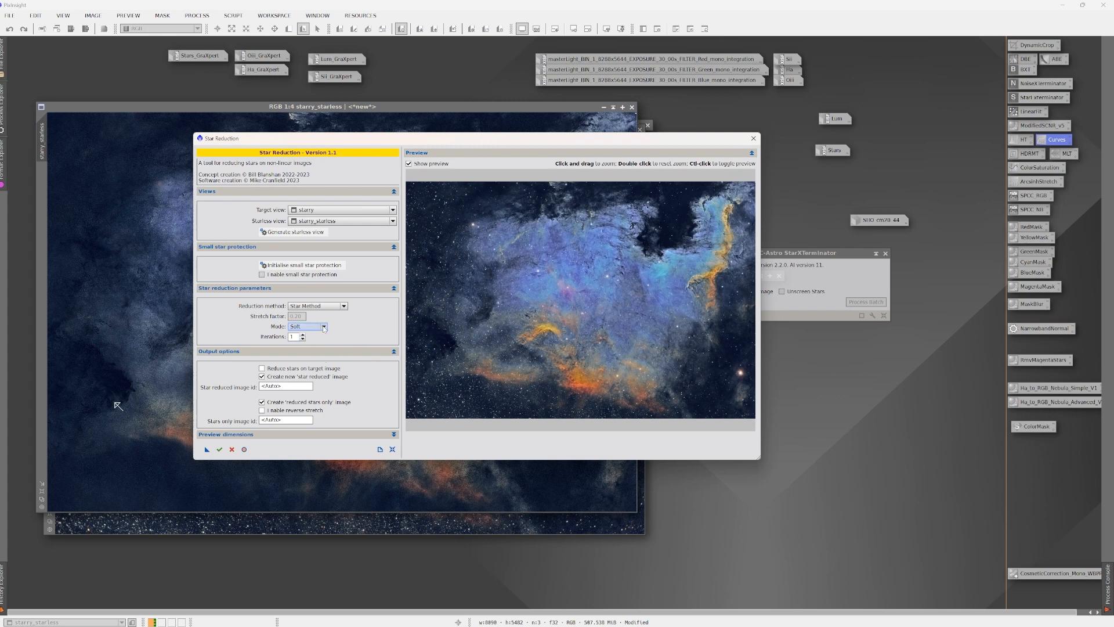
pyautogui.click(324, 327)
pyautogui.click(322, 342)
# Step: Check the reduced stars up close, run the reduction to create star-reduced and stars-only images, and close the script
pyautogui.moveTo(497, 325); pyautogui.dragTo(561, 380)
pyautogui.moveTo(625, 350); pyautogui.dragTo(625, 350)
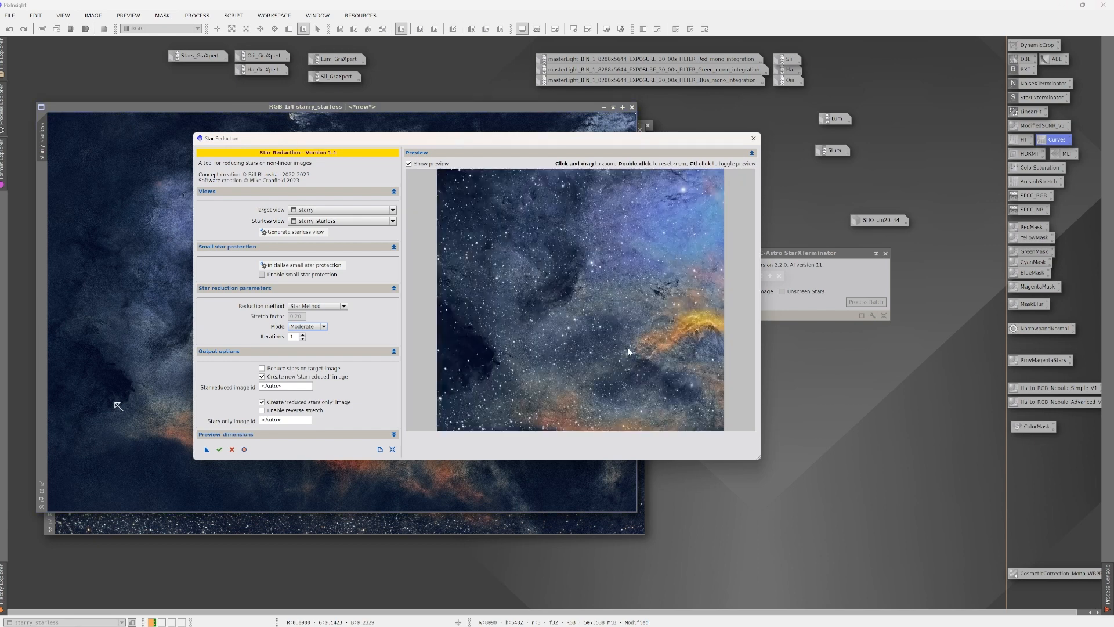
pyautogui.doubleClick(576, 325)
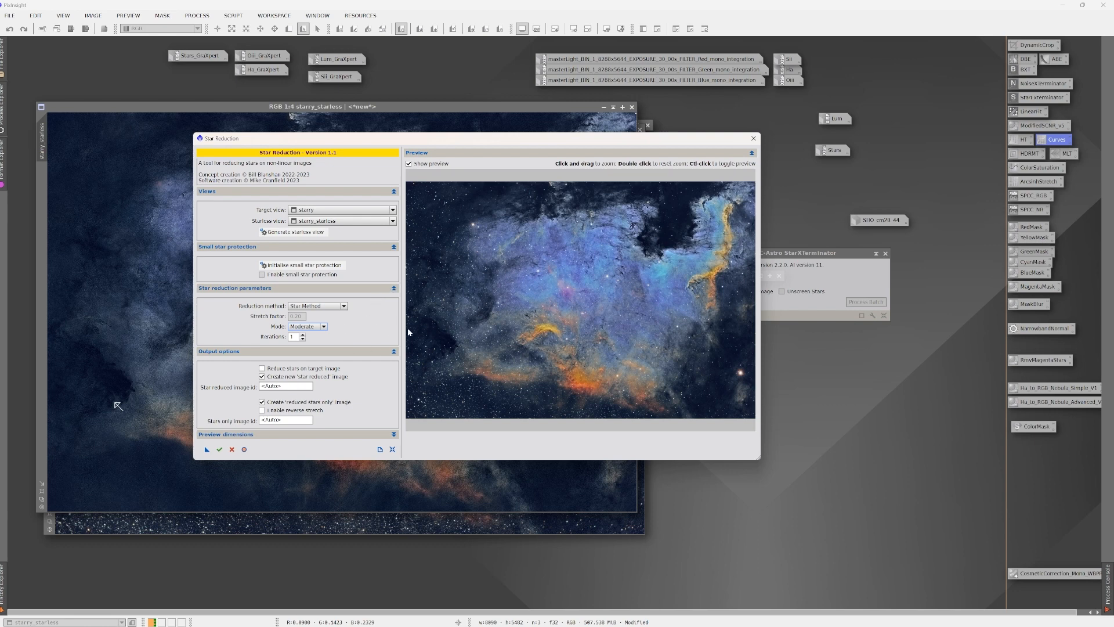
pyautogui.click(224, 450)
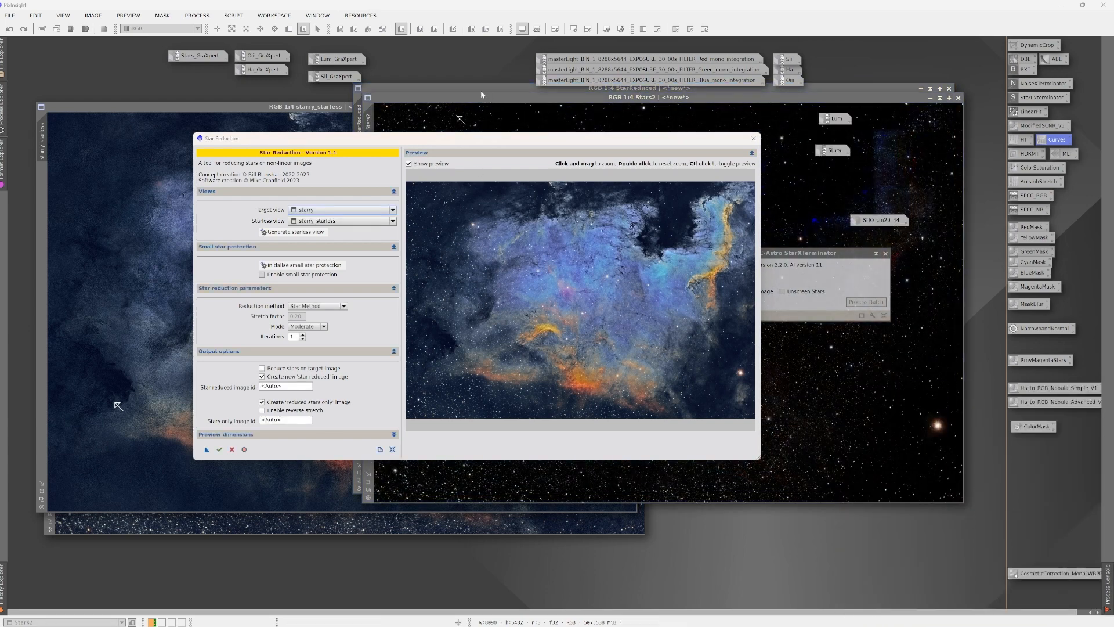
pyautogui.click(753, 139)
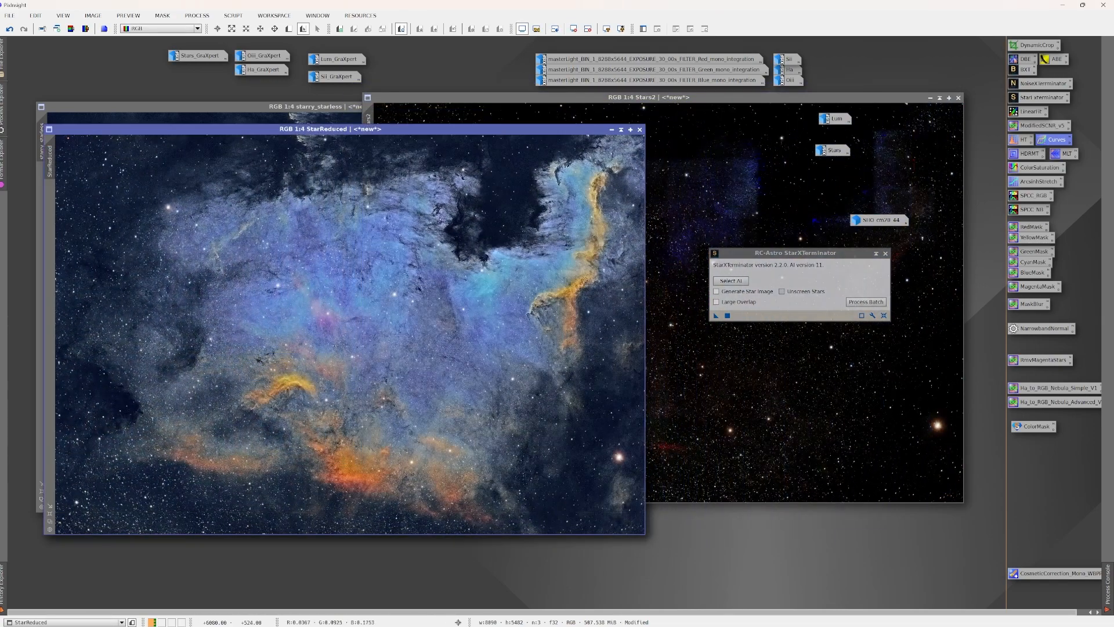
# Step: Minimize the Stars2 and starry_starless images and move the starry_starless icon clear of the StarReduced image
pyautogui.click(930, 98)
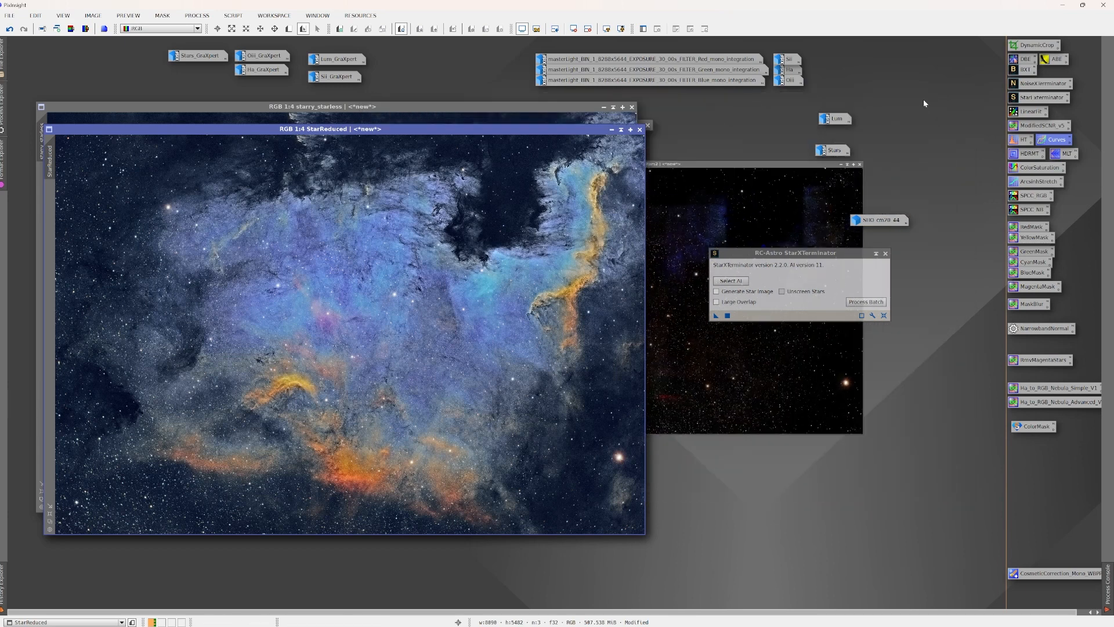
pyautogui.click(604, 108)
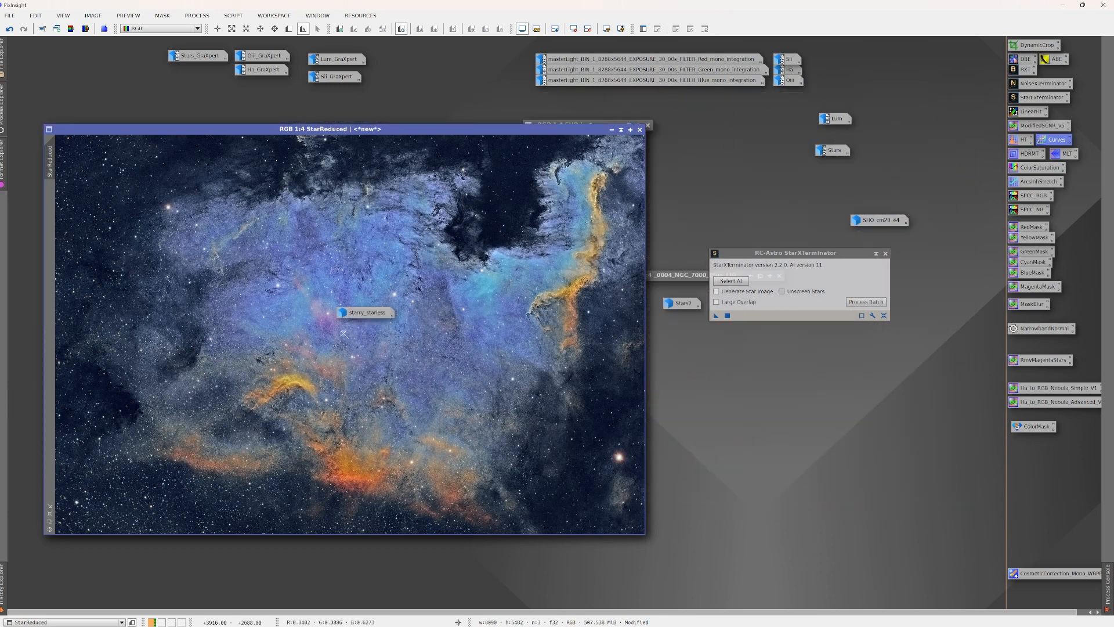
pyautogui.moveTo(367, 318); pyautogui.dragTo(735, 378)
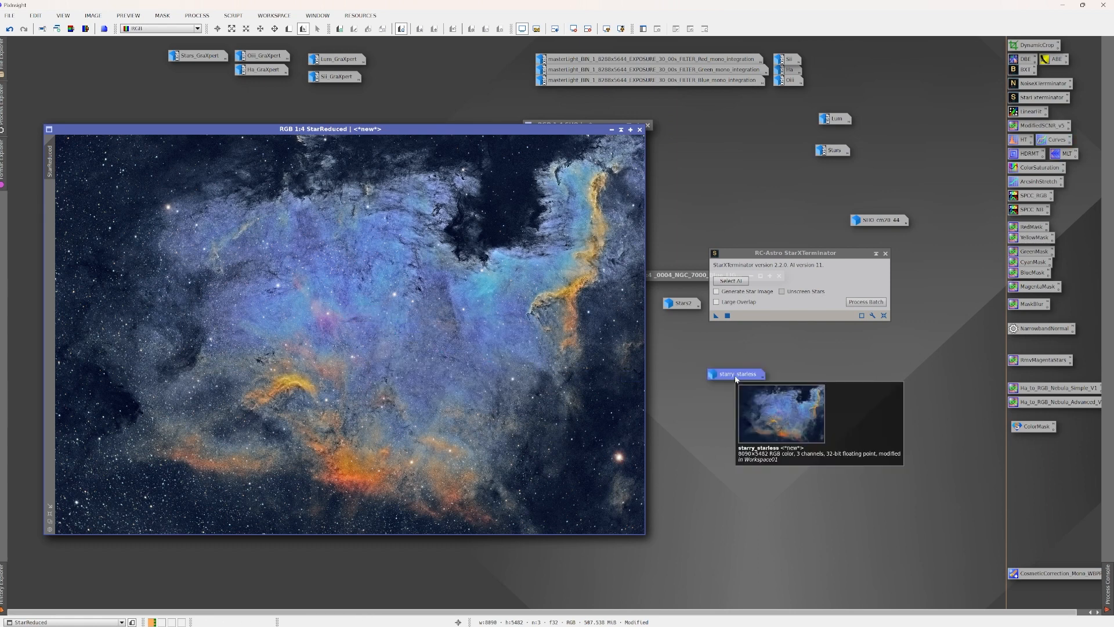